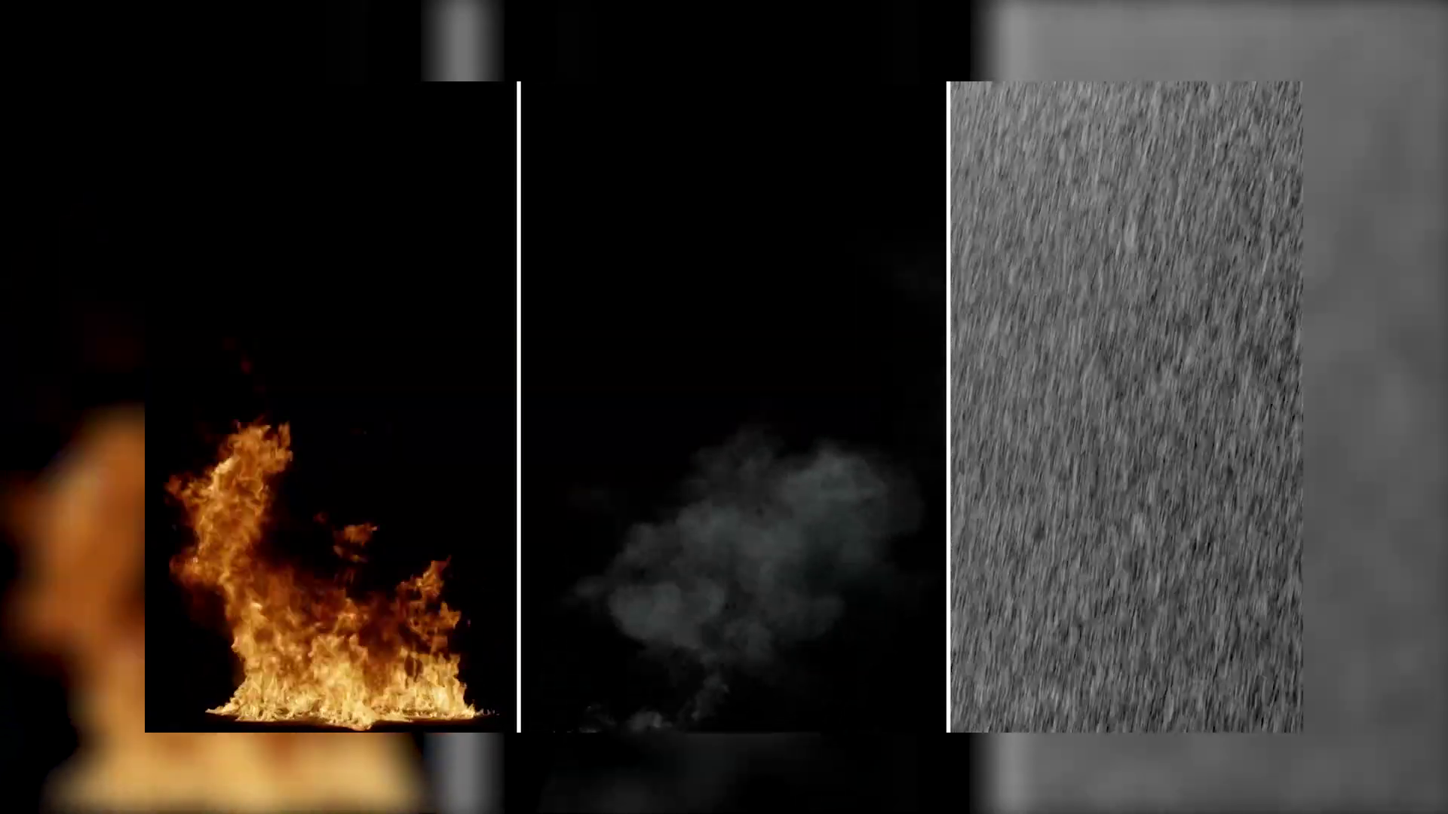
key("Escape")
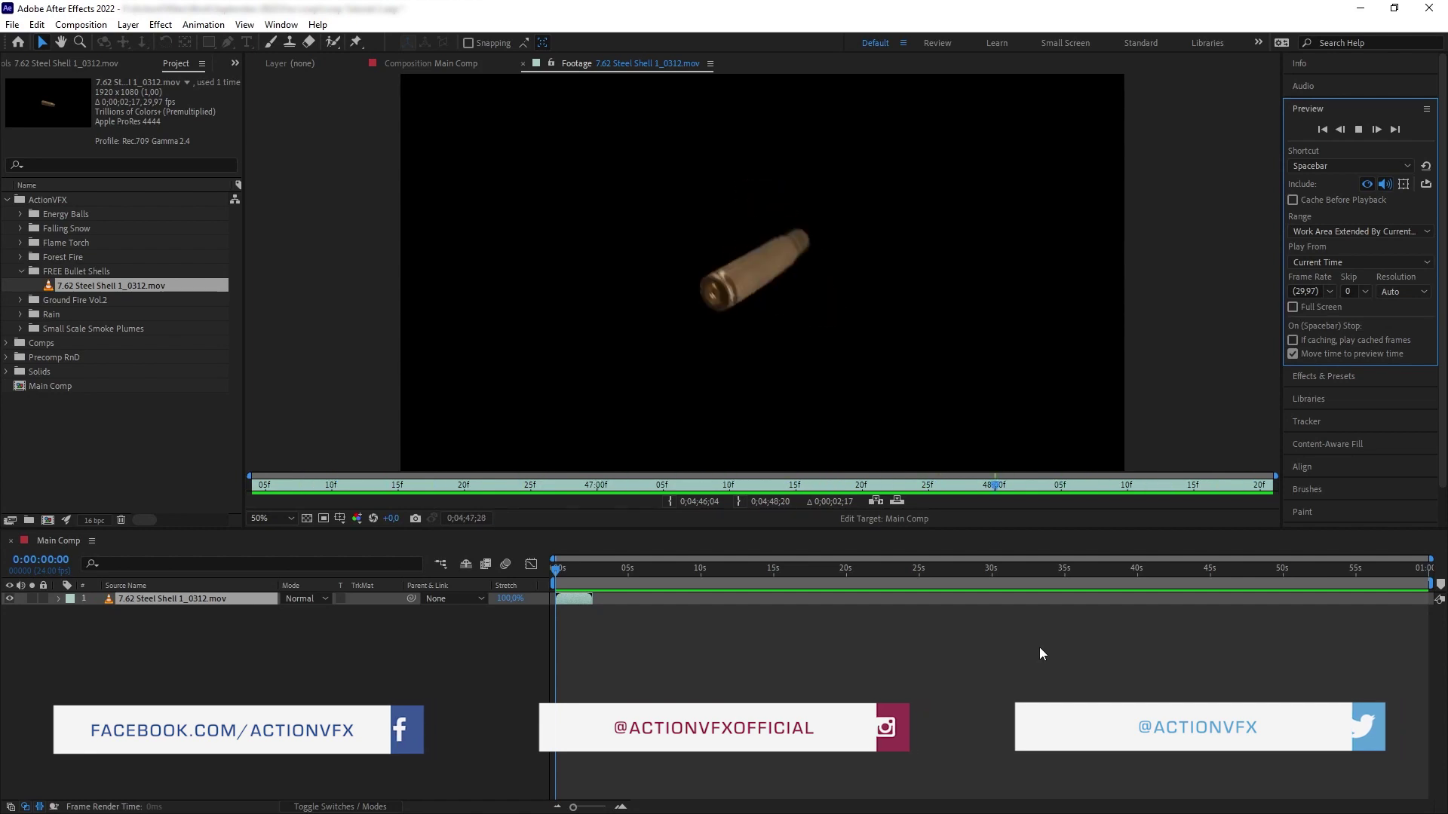
Step: Play the 7.62 Steel Shell footage and compare its last frame with its first
key("space")
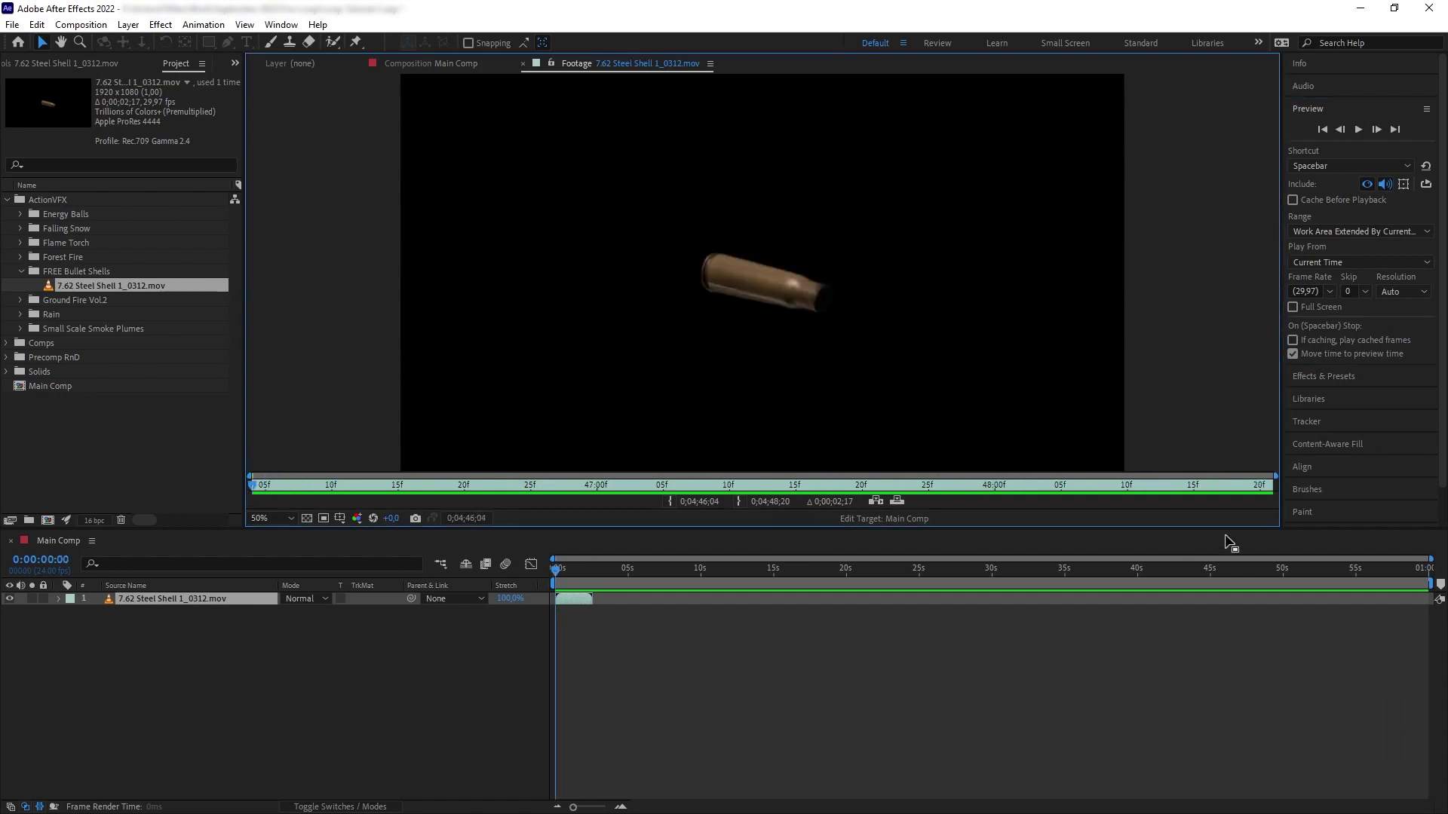
left_click(1272, 494)
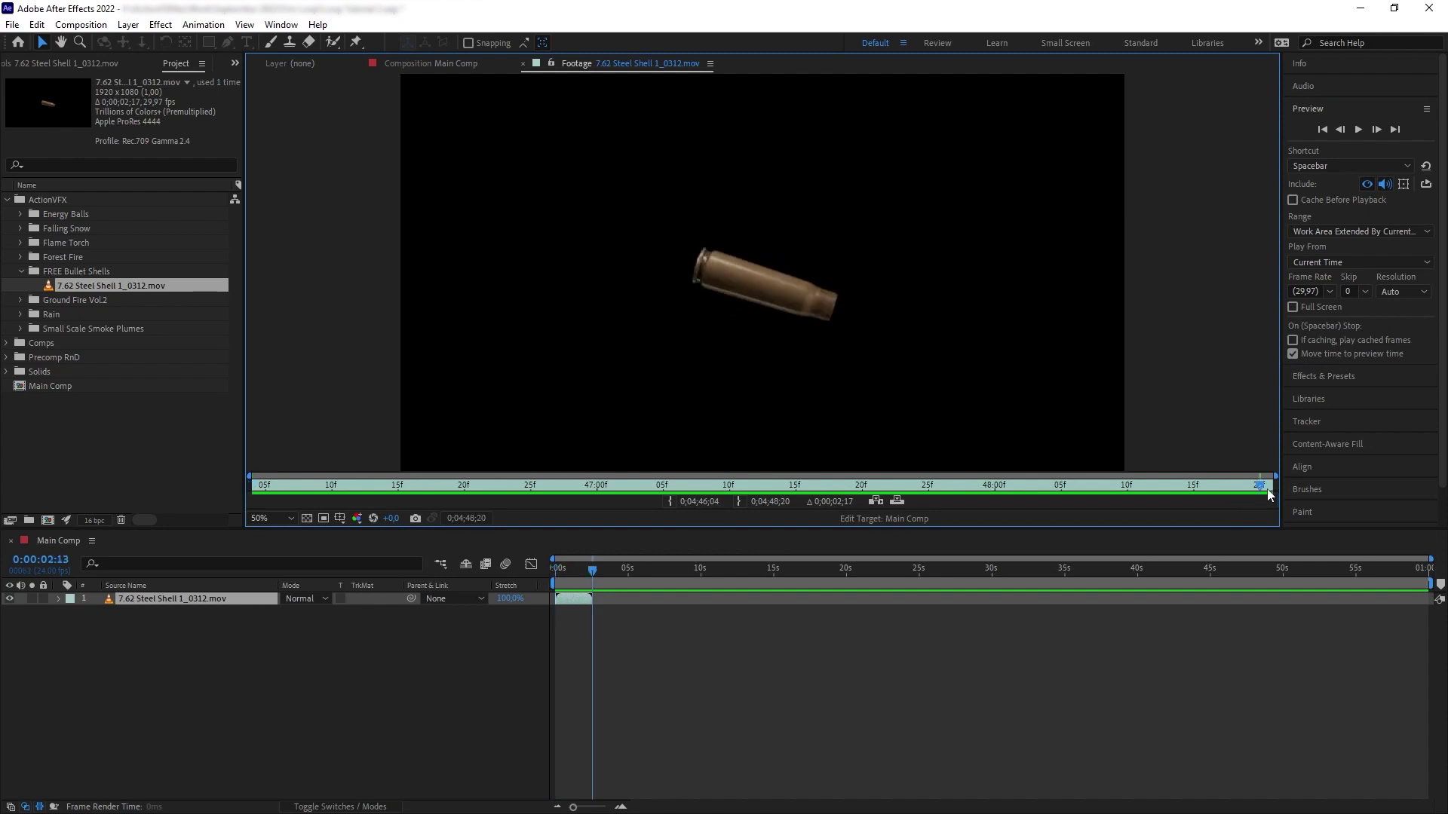
left_click(263, 490)
left_click(1359, 129)
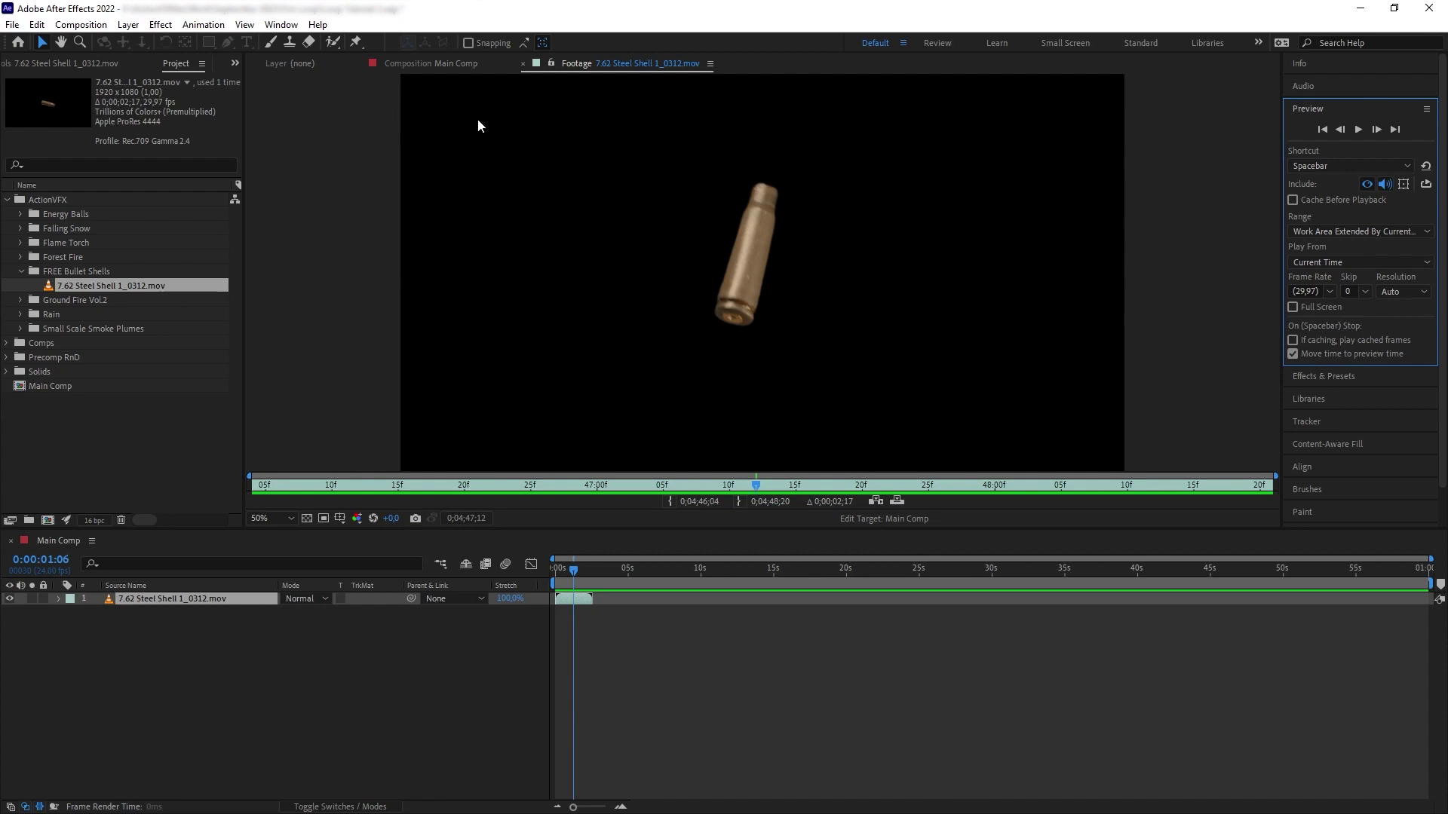
Step: In Main Comp, duplicate the 7.62 Steel Shell layer twice, place the copies end to end in time, and scrub across them
left_click(434, 63)
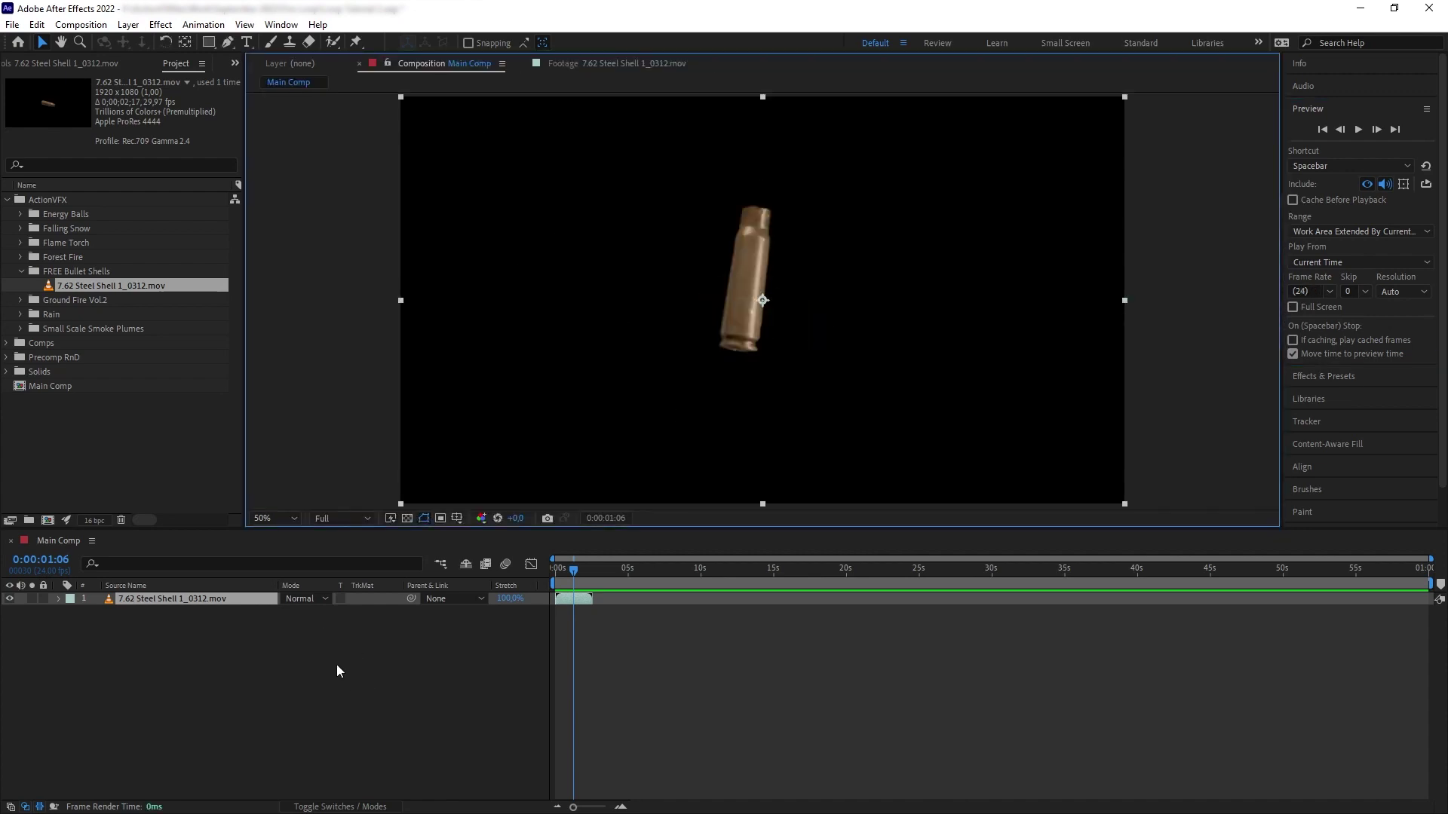
left_click(207, 598)
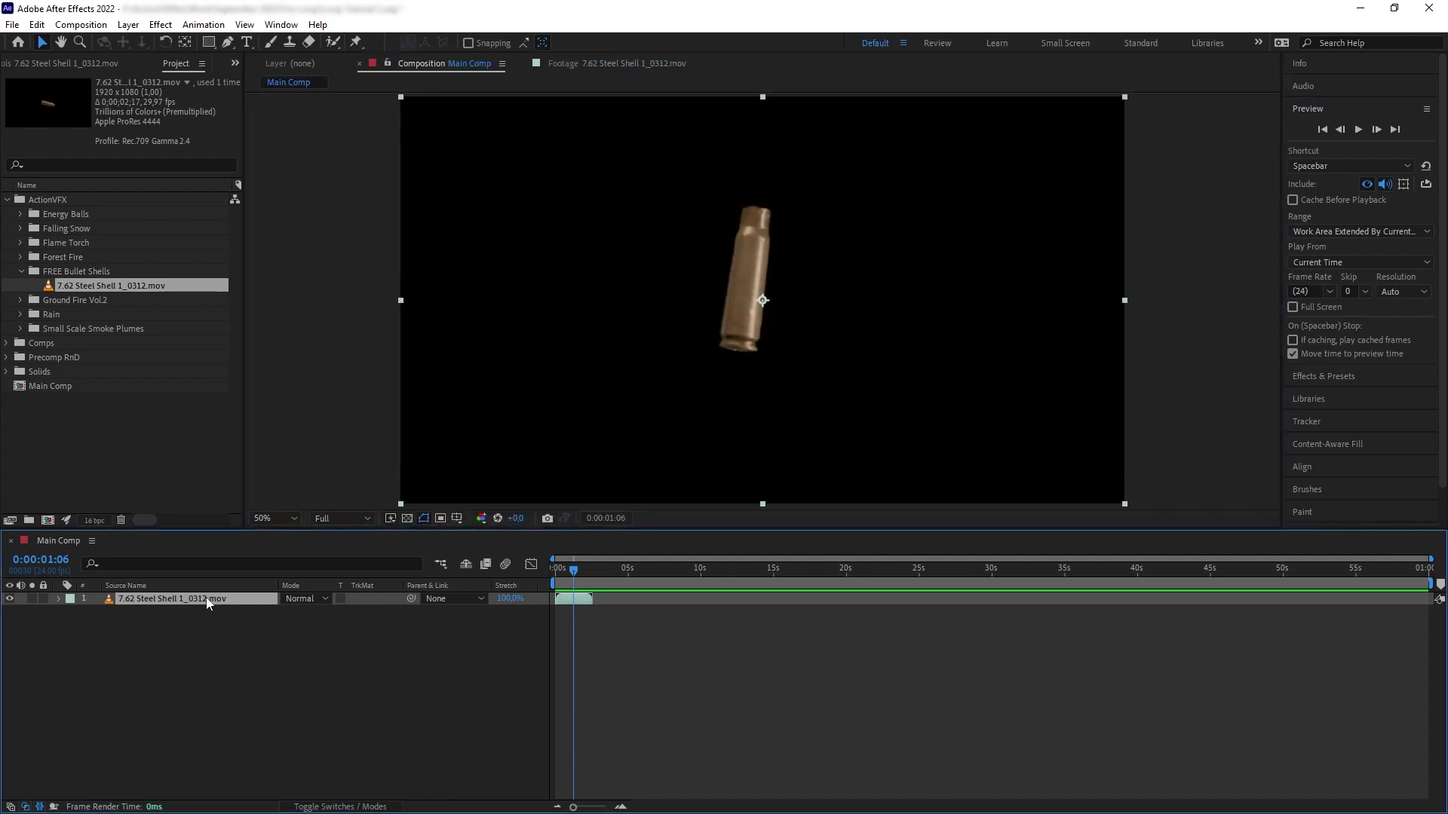
key("ctrl+d")
key("ctrl+d")
left_click_drag(567, 612, 640, 605)
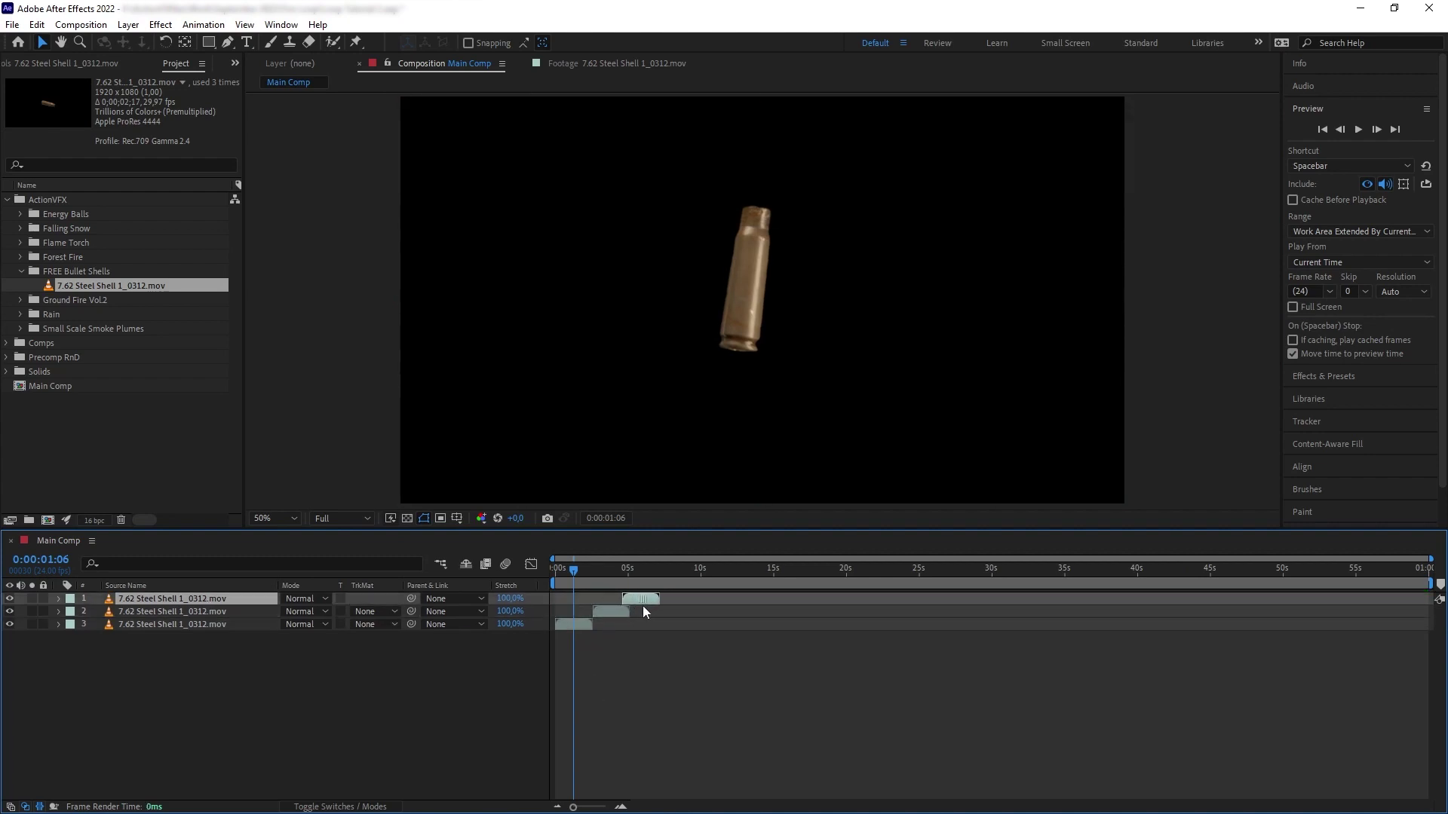
scroll(673, 702, "up", 4)
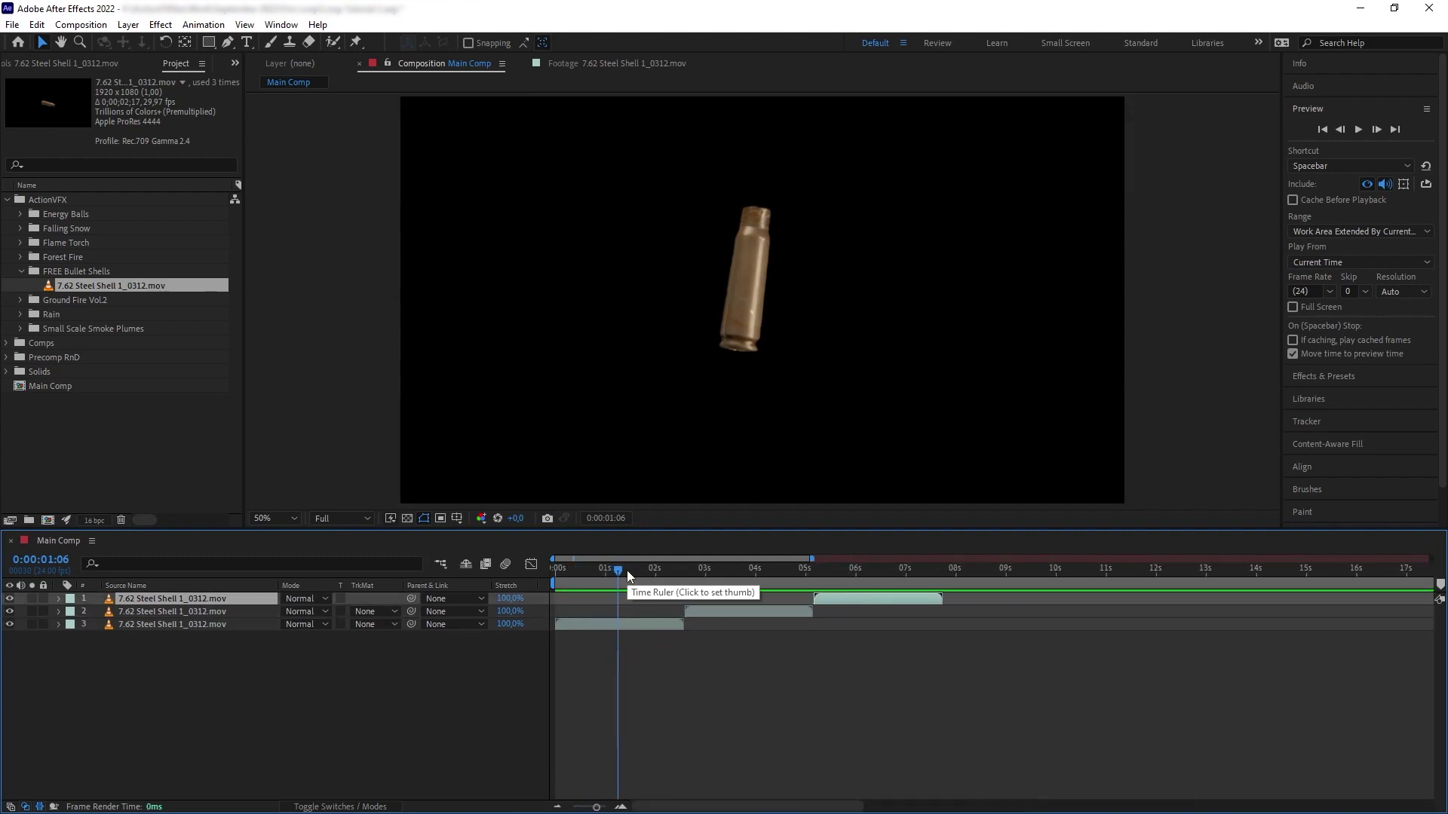
left_click_drag(623, 570, 780, 600)
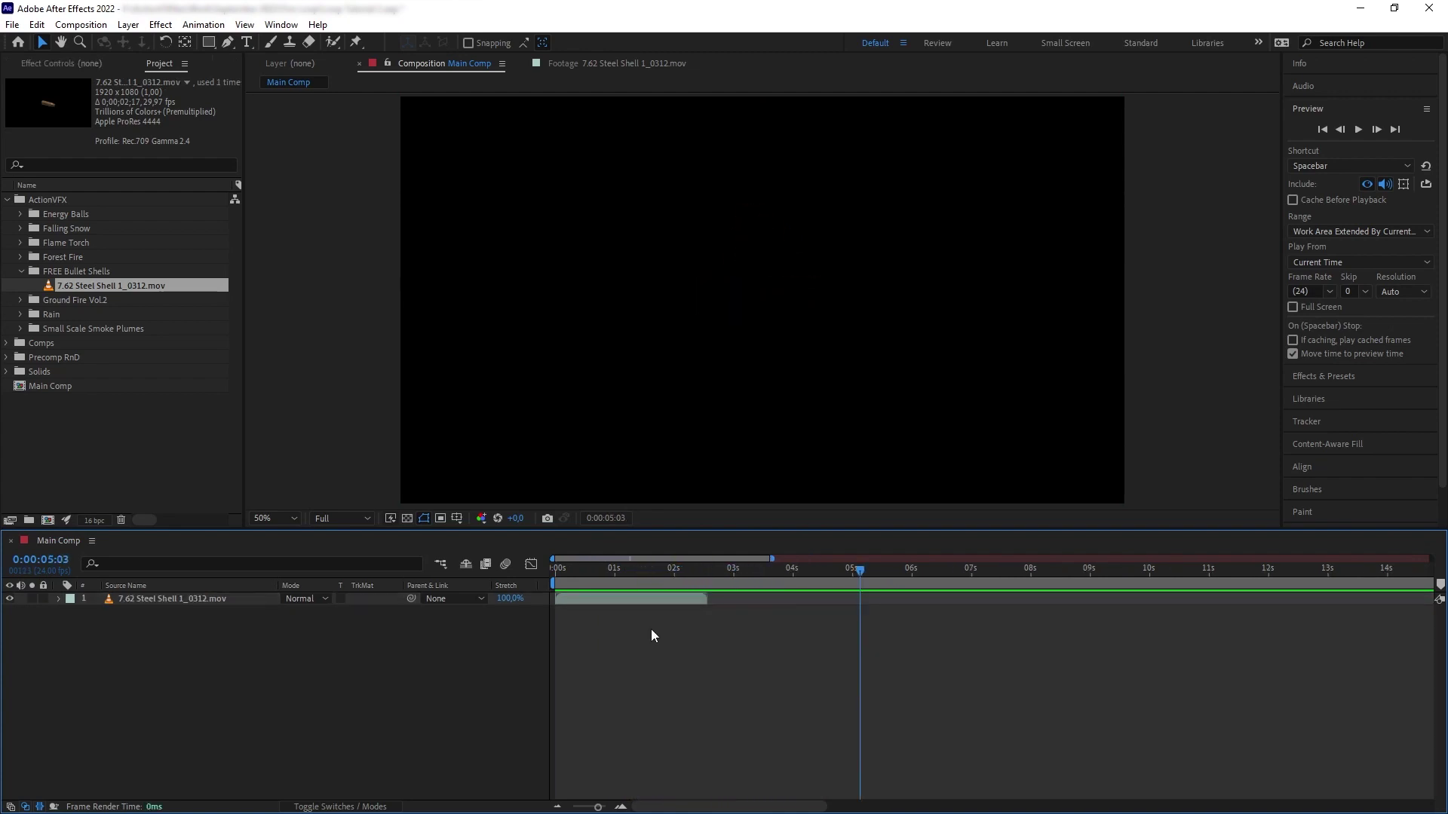
Step: Interpret the 7.62 Steel Shell footage to loop 3 times and extend its layer to the full looped duration
left_click(611, 578)
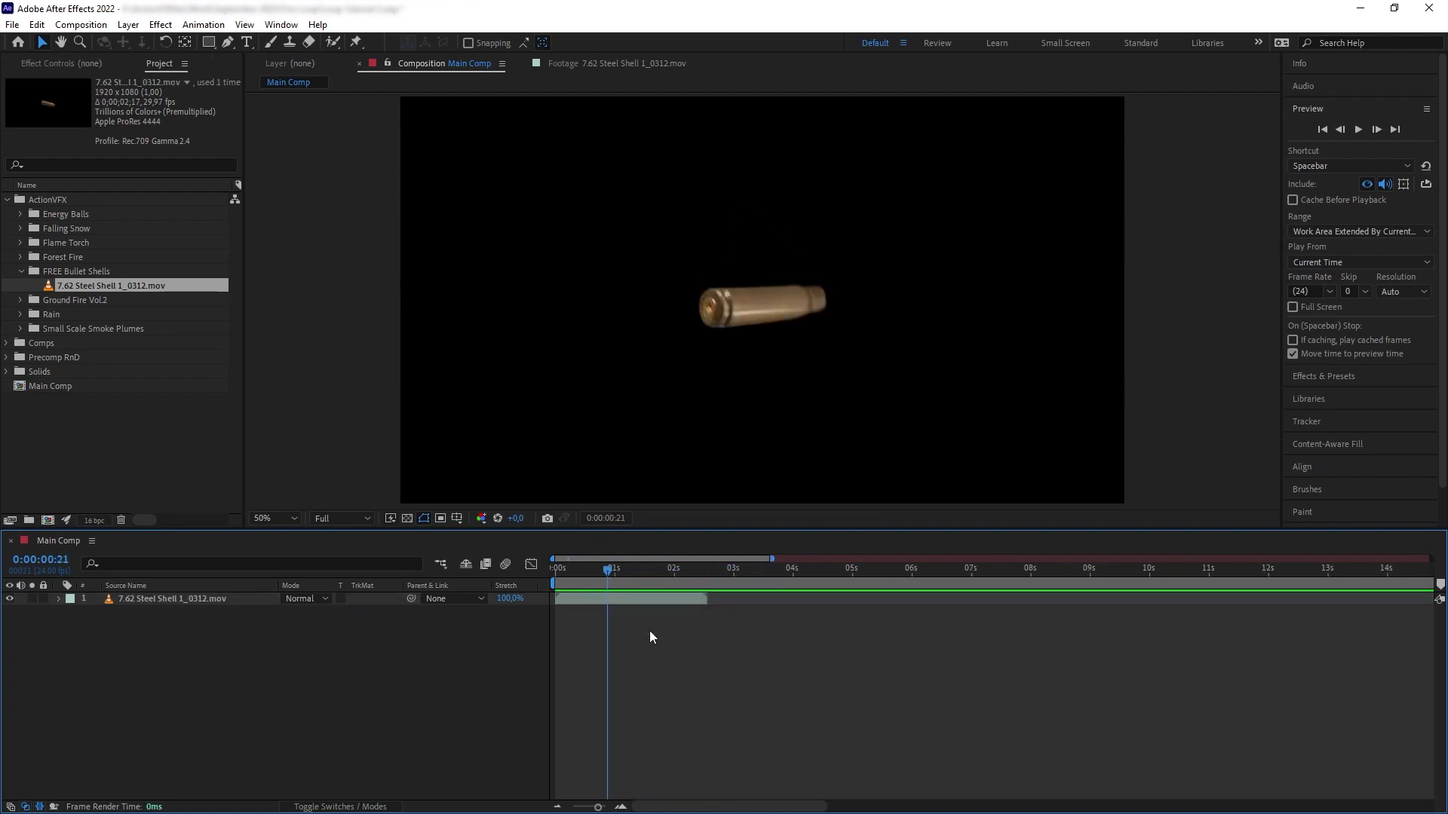
right_click(72, 294)
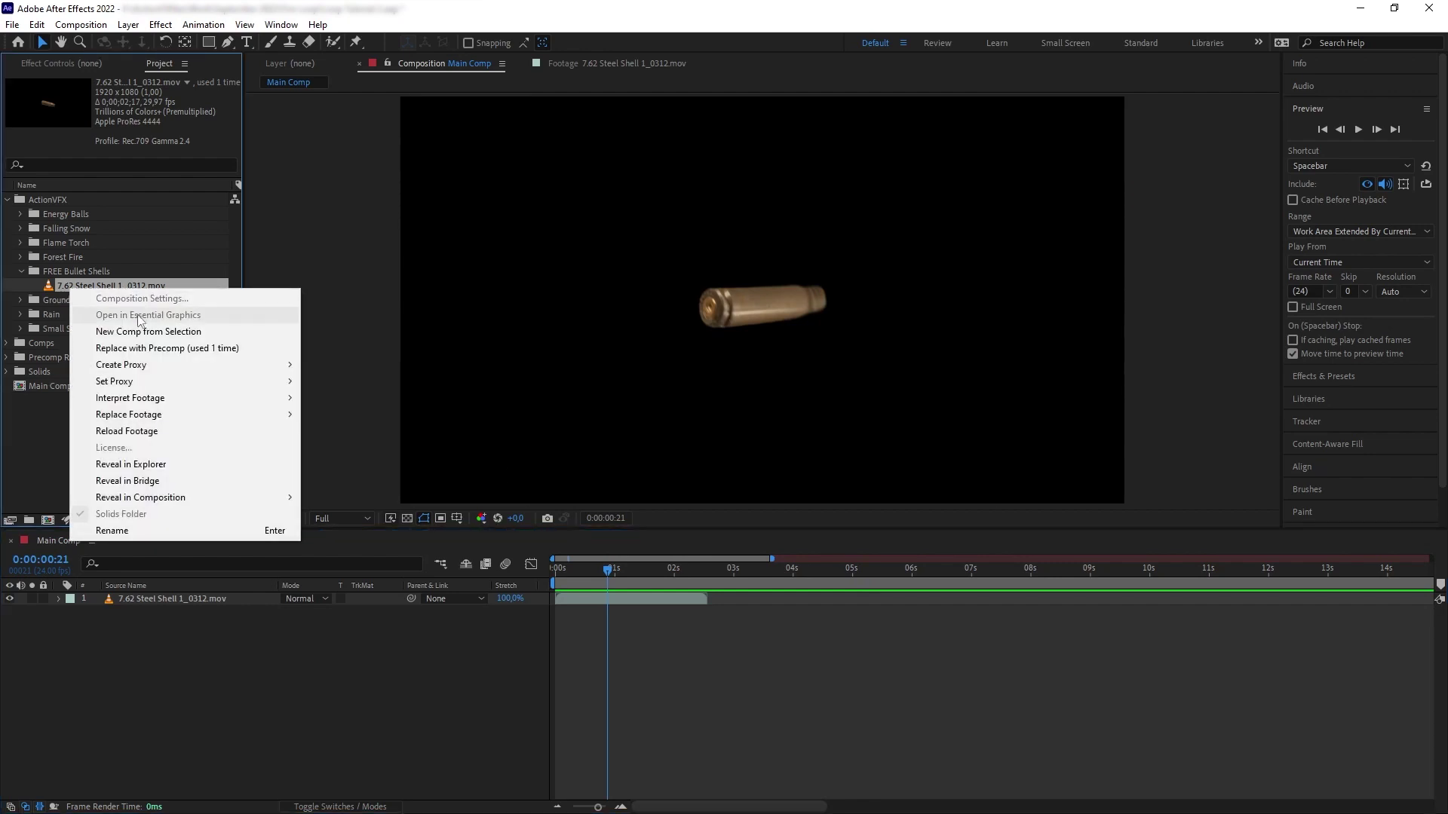
mouse_move(226, 398)
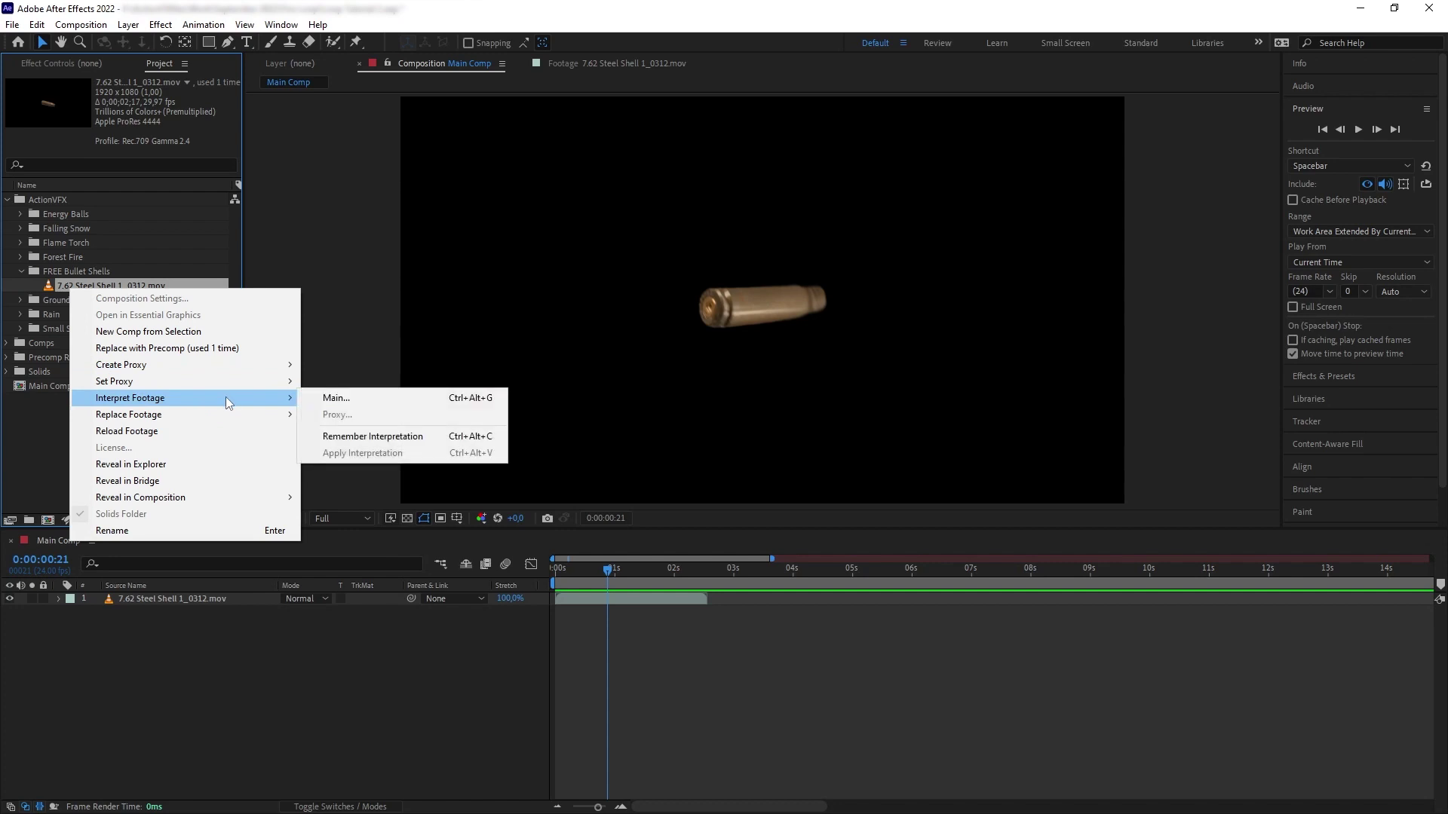
left_click(332, 398)
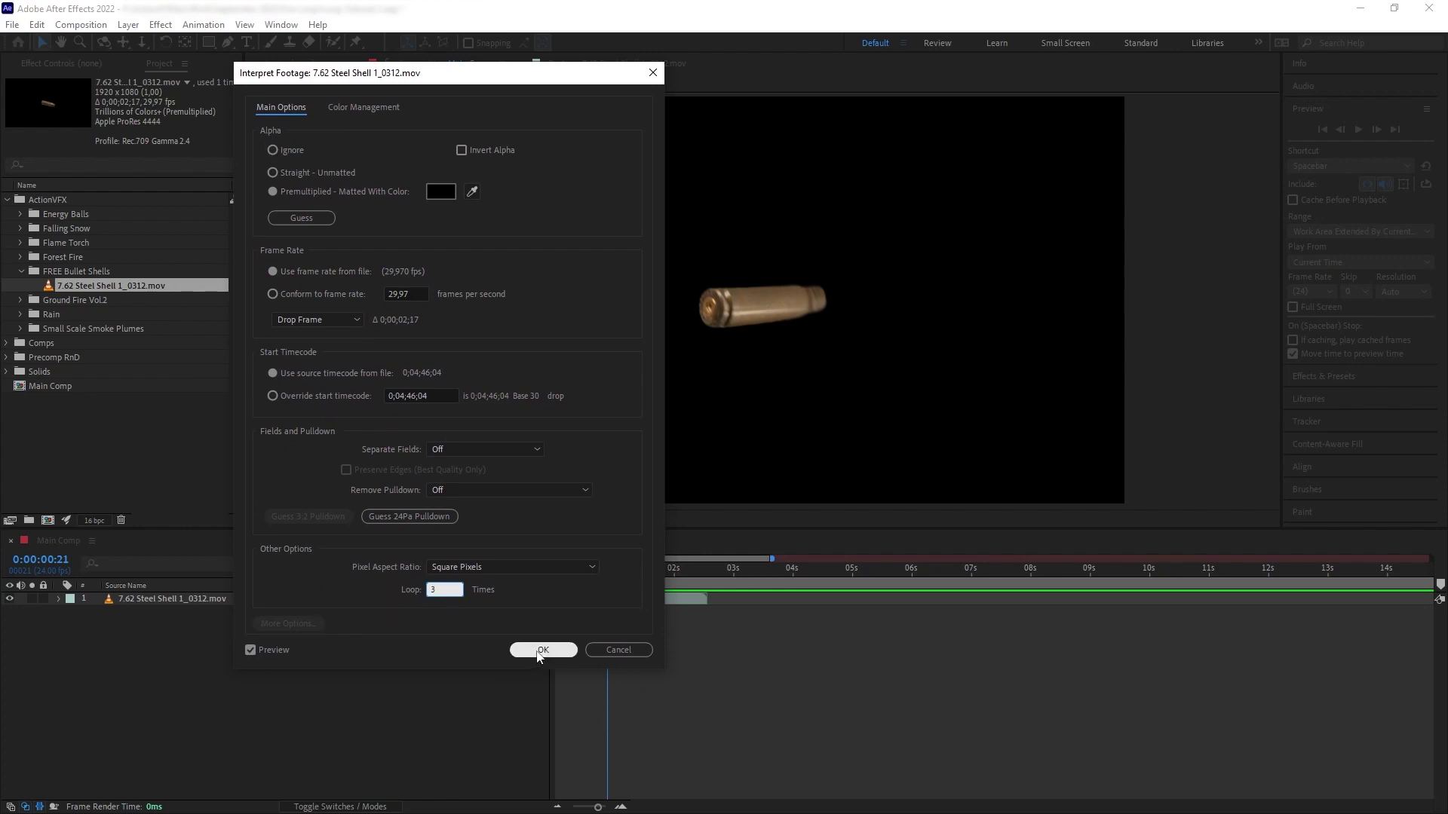
left_click(542, 650)
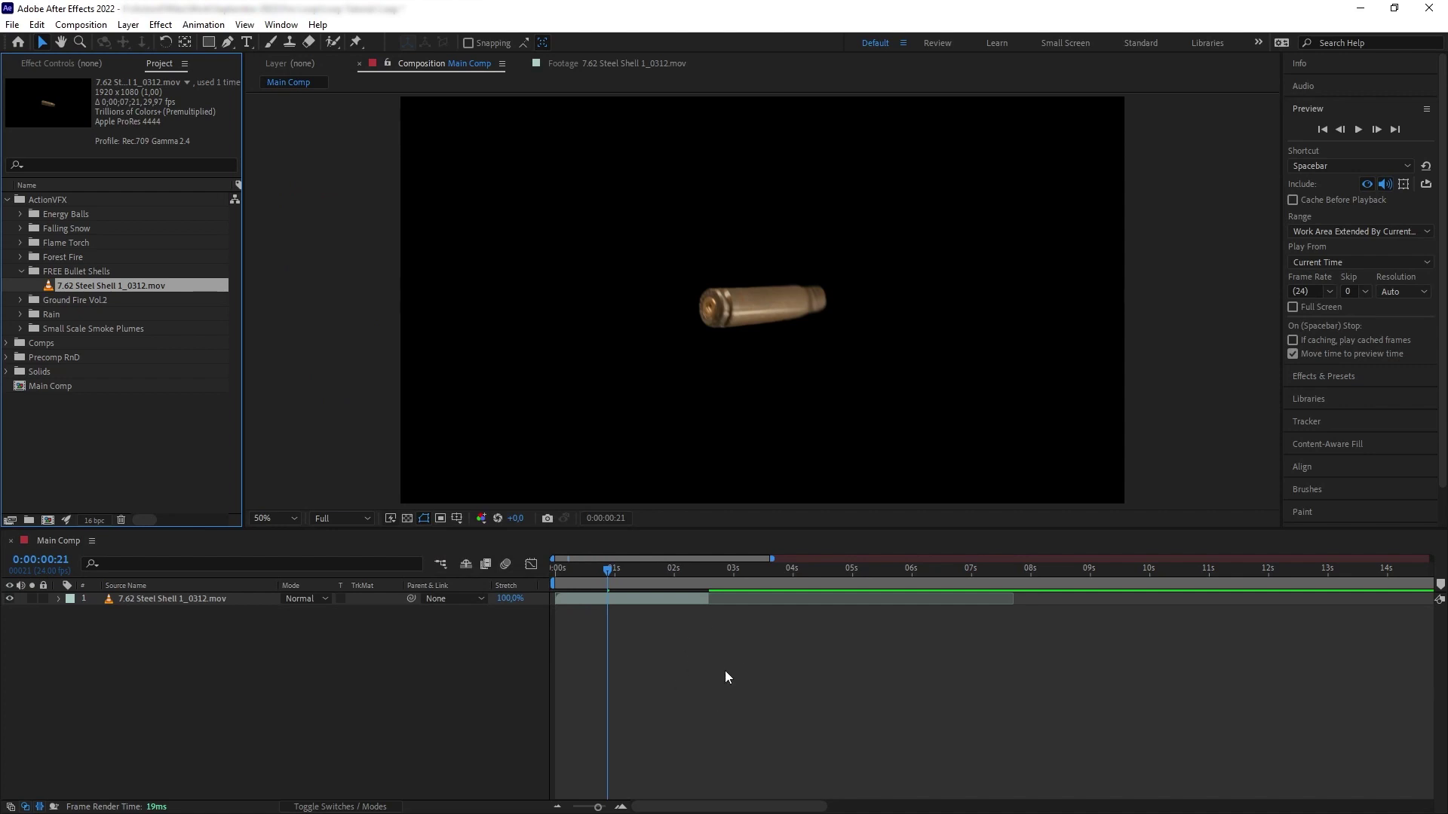
left_click(693, 605)
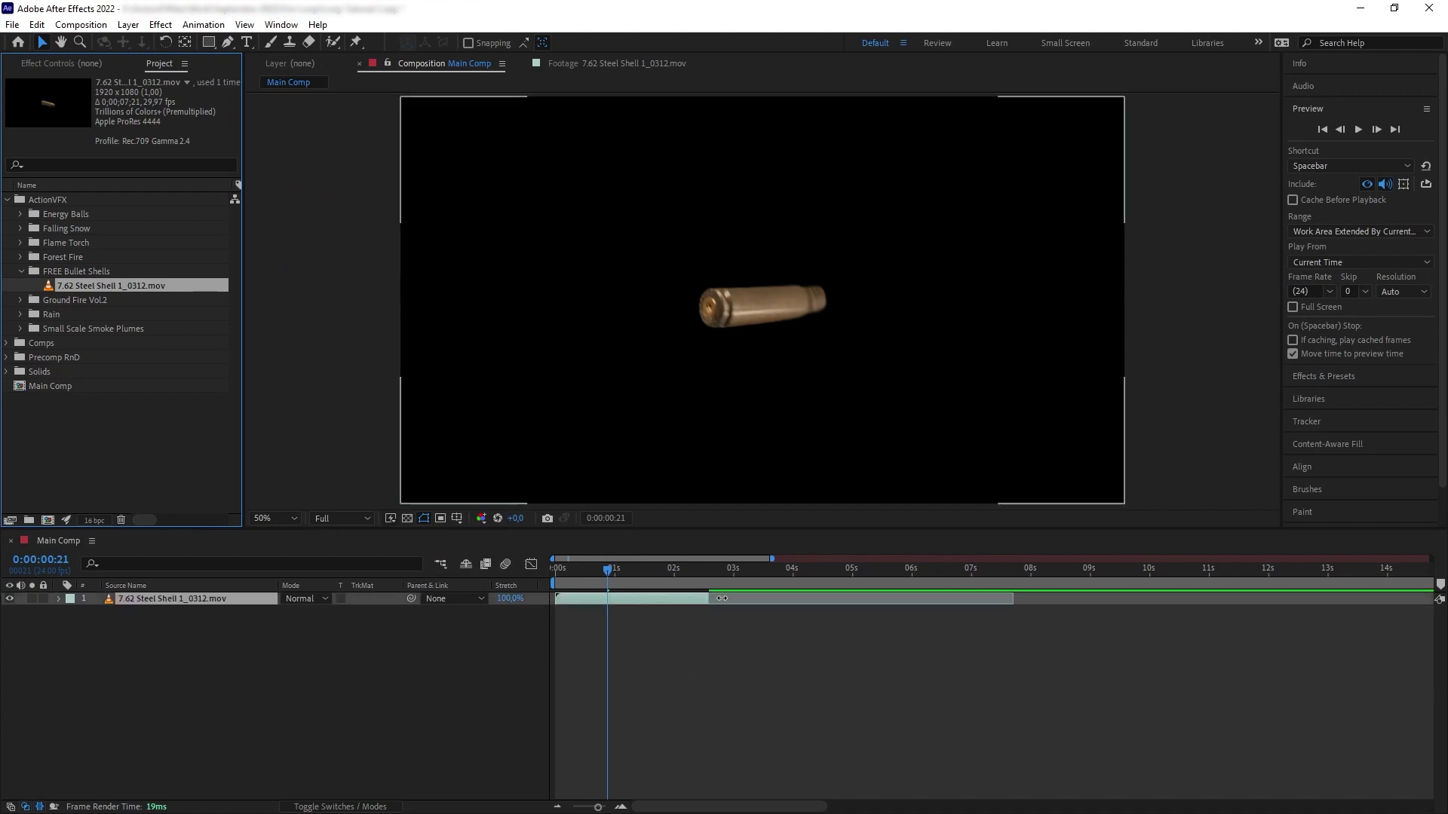
left_click_drag(609, 571, 551, 604)
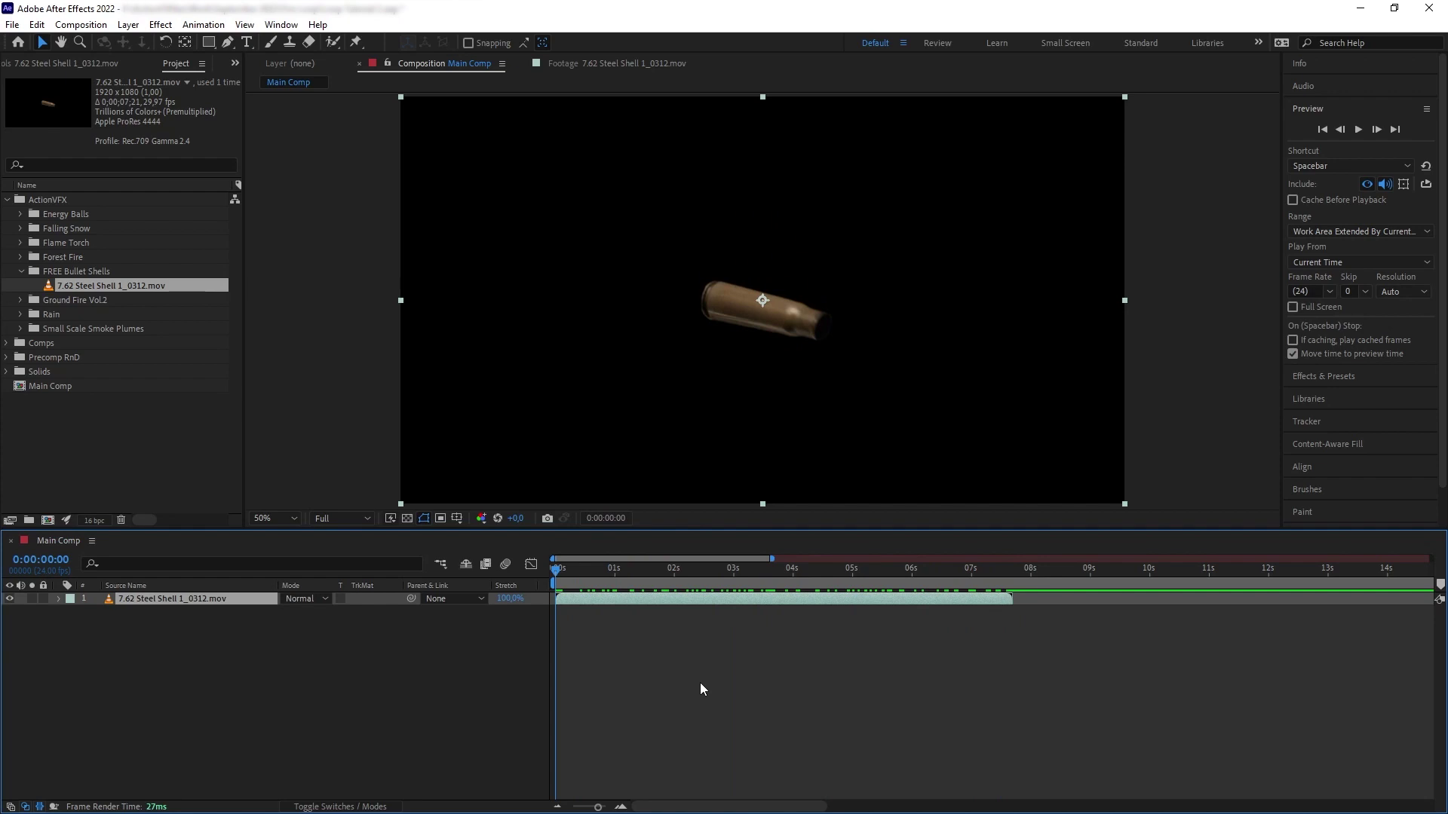
Step: Enable time remapping on the 7.62 Steel Shell layer and apply a loopOut() expression to Time Remap
right_click(195, 603)
mouse_move(306, 235)
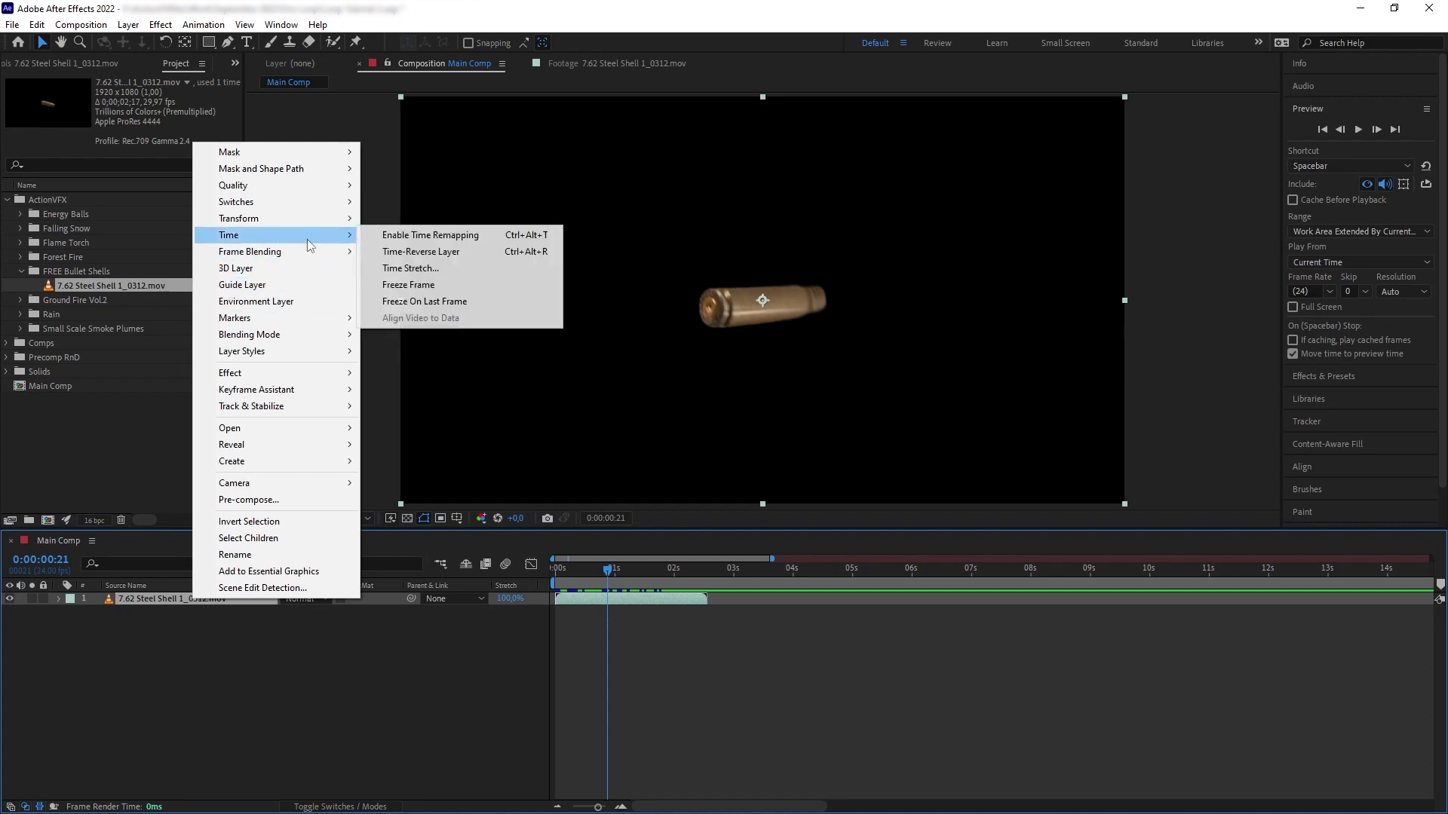
left_click(414, 236)
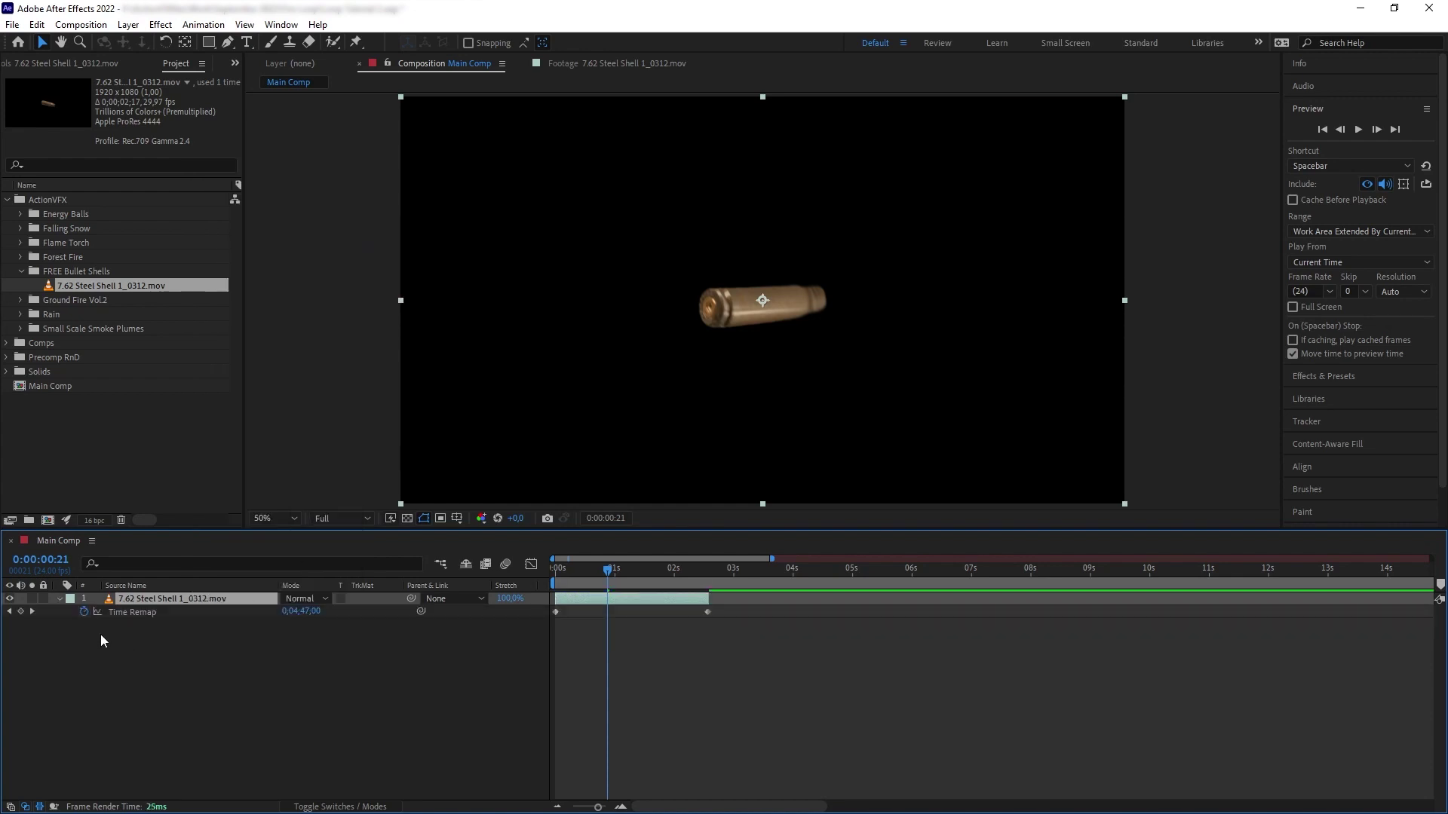
left_click(85, 612, "alt")
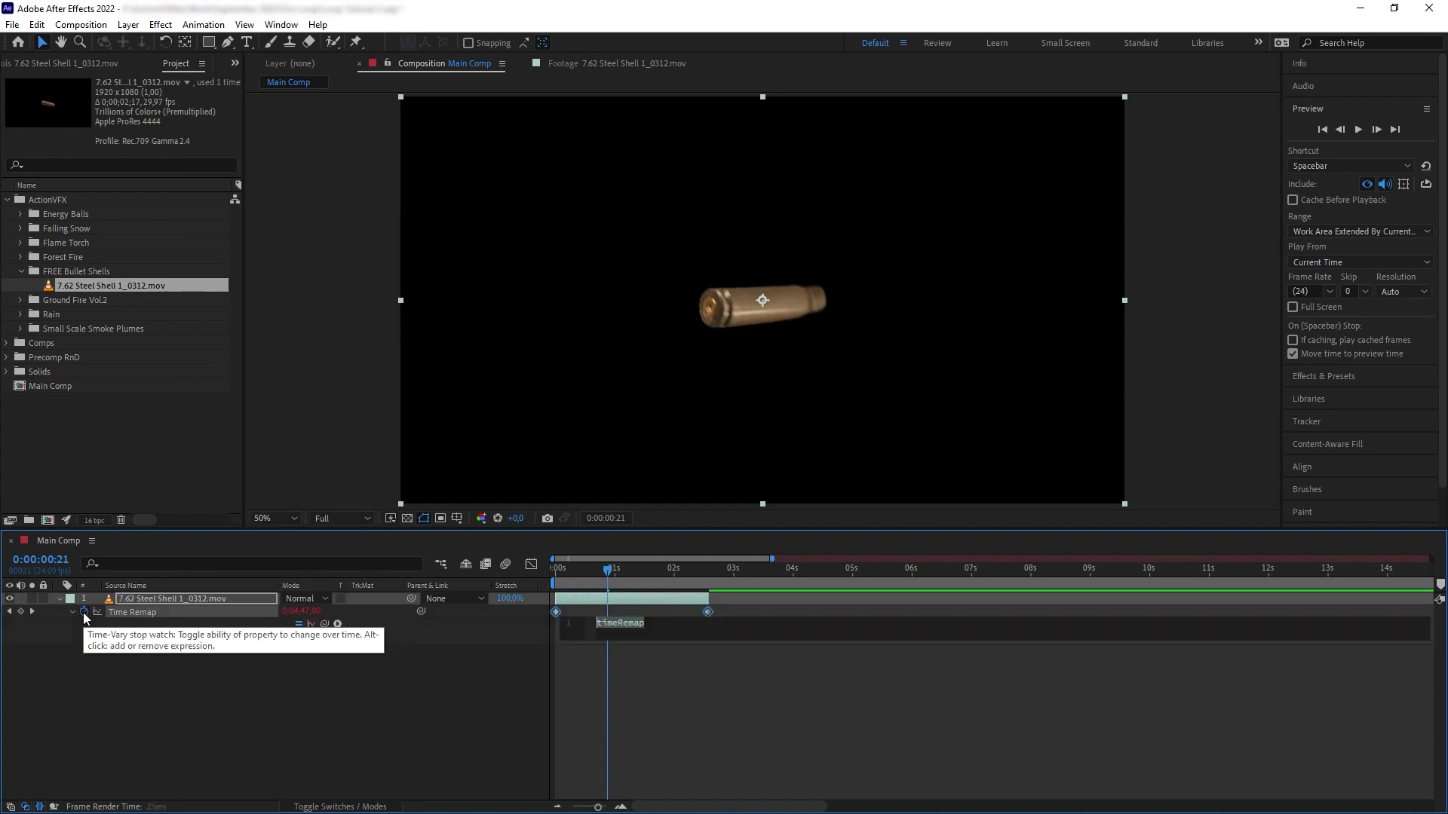
type("loop")
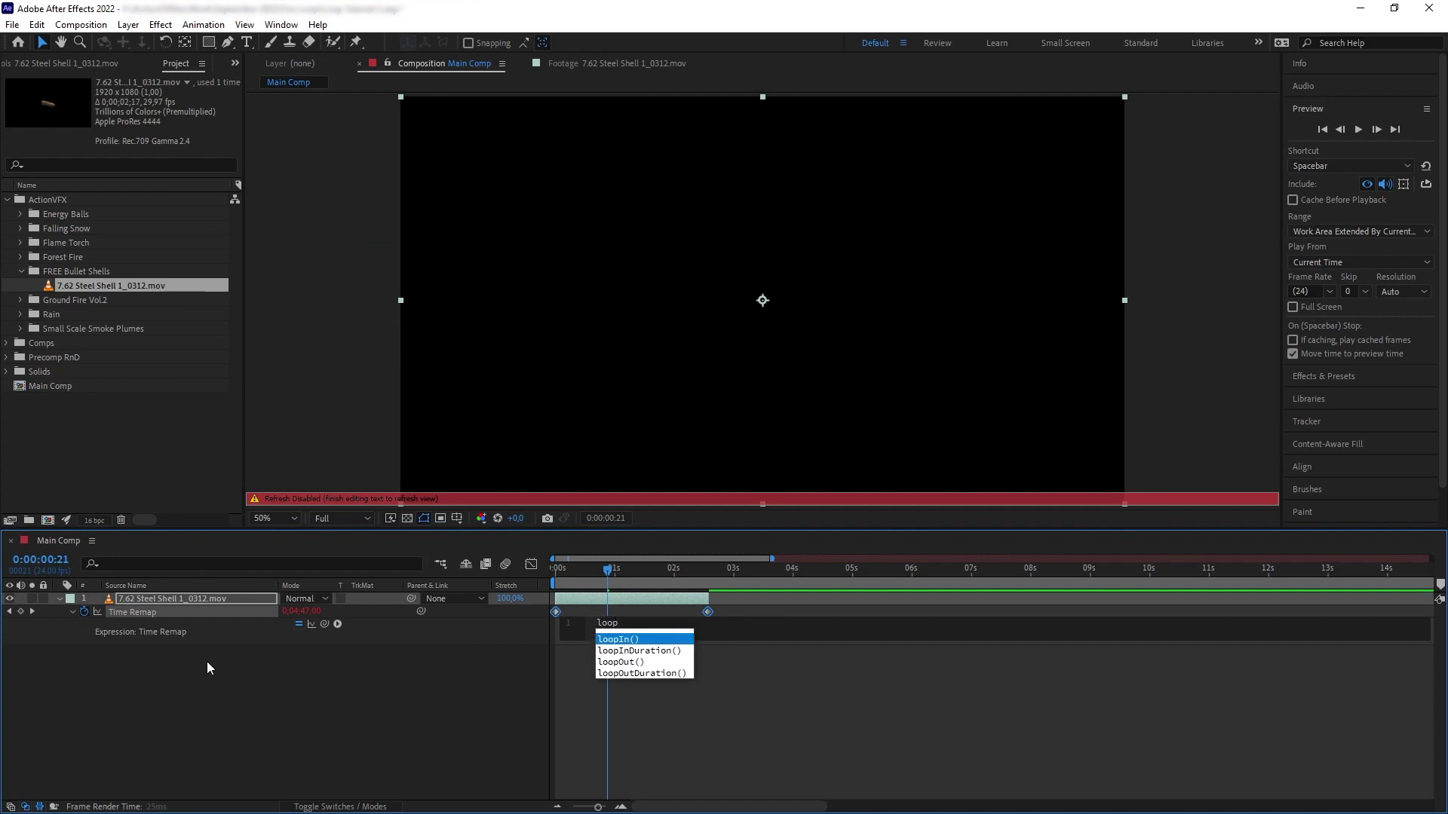
type("ou")
key("Return")
left_click(678, 683)
Step: Extend the time-remapped shell layer along the timeline and scrub through the repeated animation
left_click_drag(708, 599, 1436, 598)
key(";")
left_click_drag(575, 577, 1188, 579)
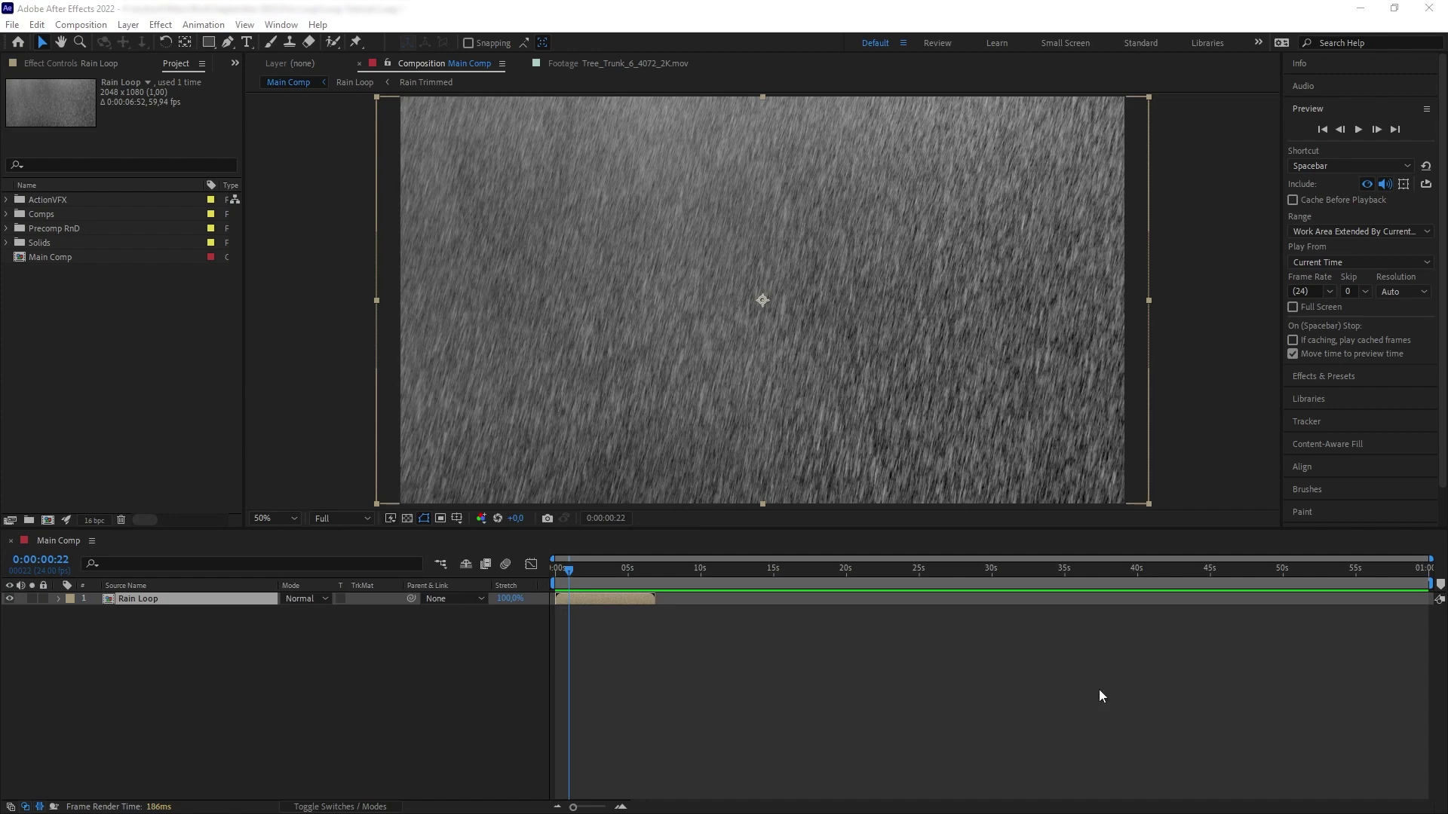
Step: Scrub through the Rain Loop layer in Main Comp and the Rain_Medium_3_3727_2K clip in the Rain Trimmed composition
mouse_move(586, 572)
left_mouse_down()
mouse_move(672, 573)
mouse_move(600, 574)
left_mouse_up()
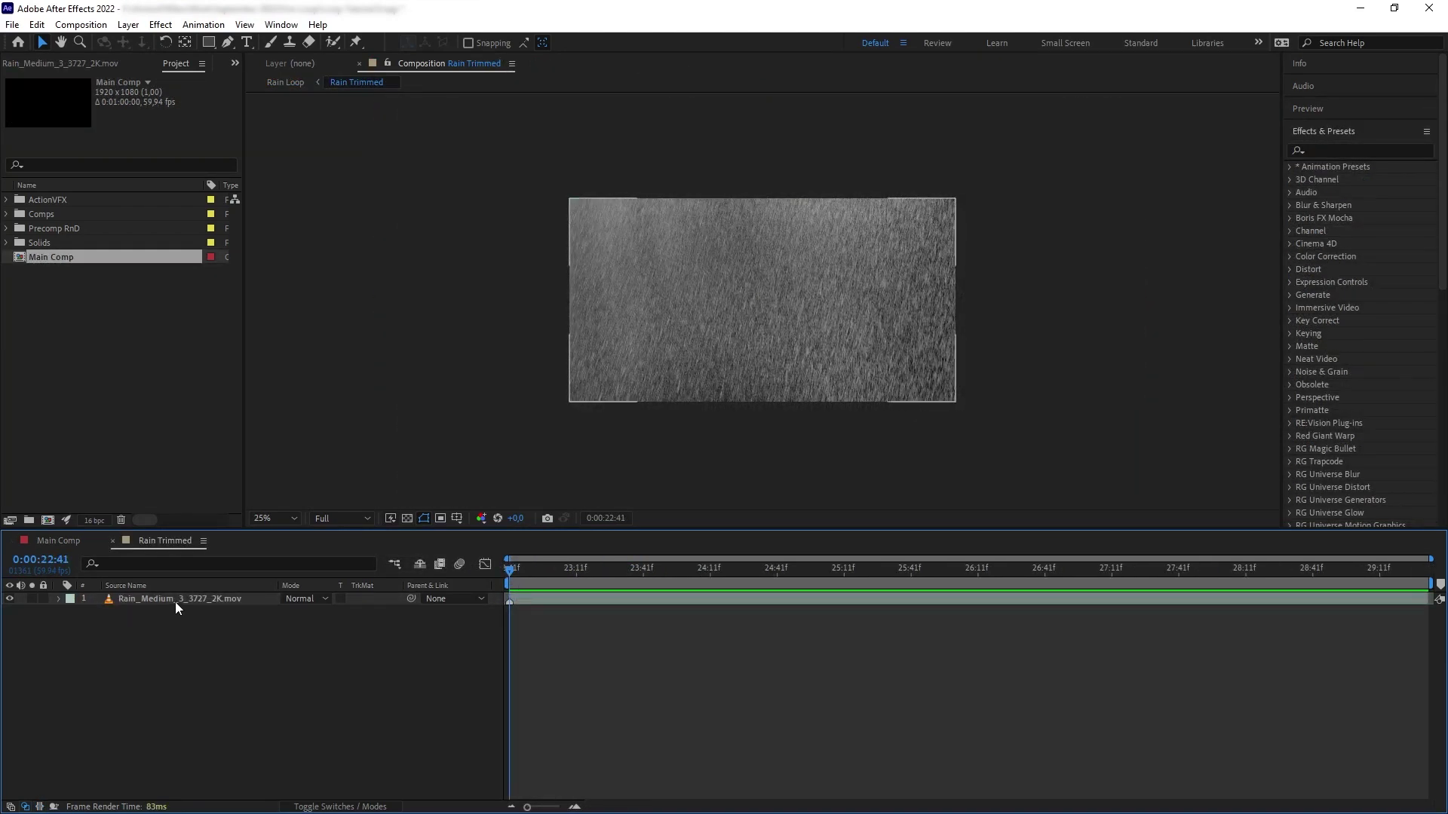
left_click(175, 602)
left_click_drag(513, 582, 880, 559)
left_click(564, 572)
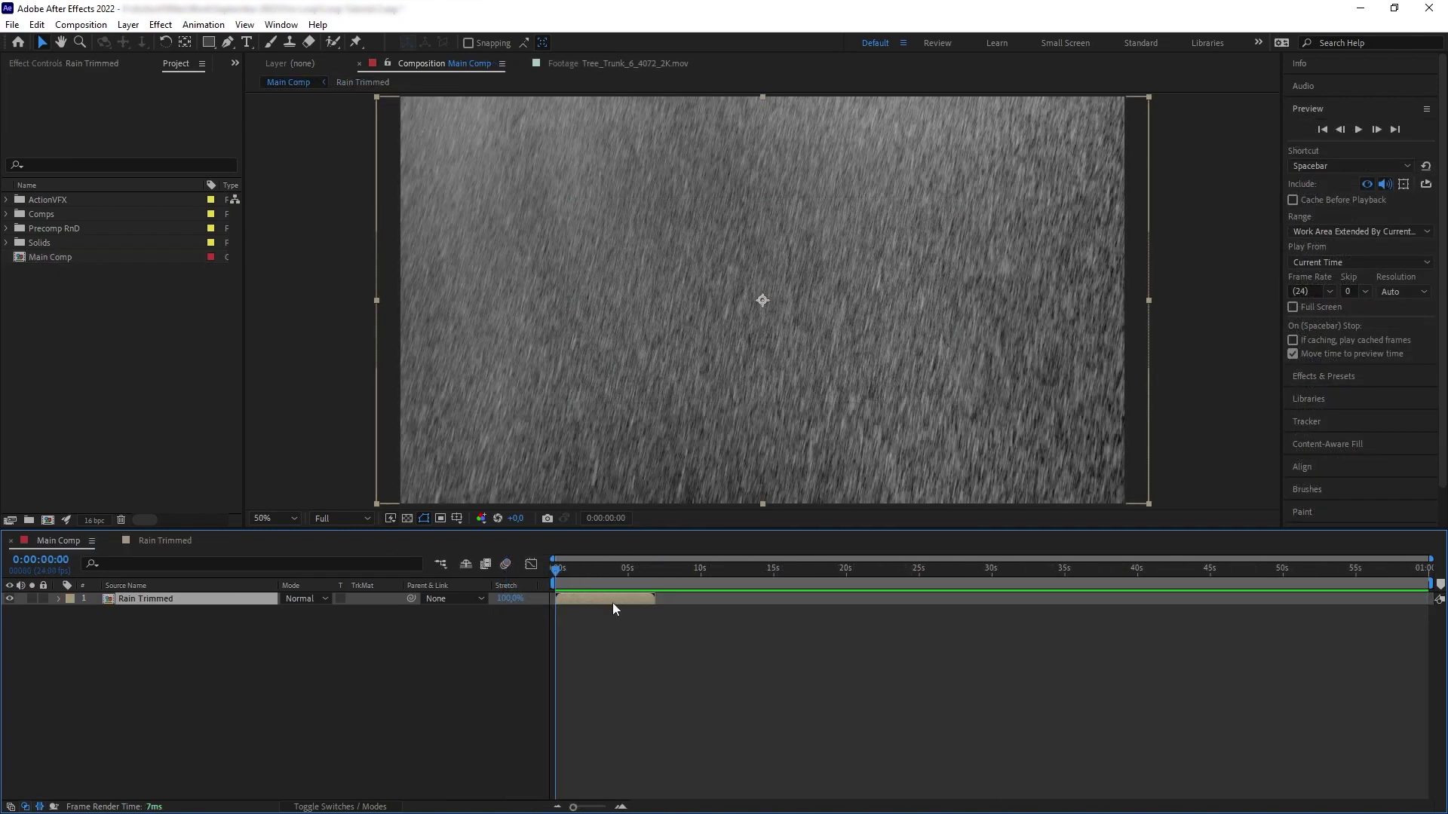
Step: Duplicate the Rain Trimmed layer twice in Main Comp, place the copies end to end, and limit the work area to them
key("ctrl+d")
key("ctrl+d")
left_click_drag(608, 603, 834, 603)
key("ctrl+alt+b")
key("equal")
Step: Preview the three Rain Trimmed copies and scrub back and forth over the cut between the first two
key("space")
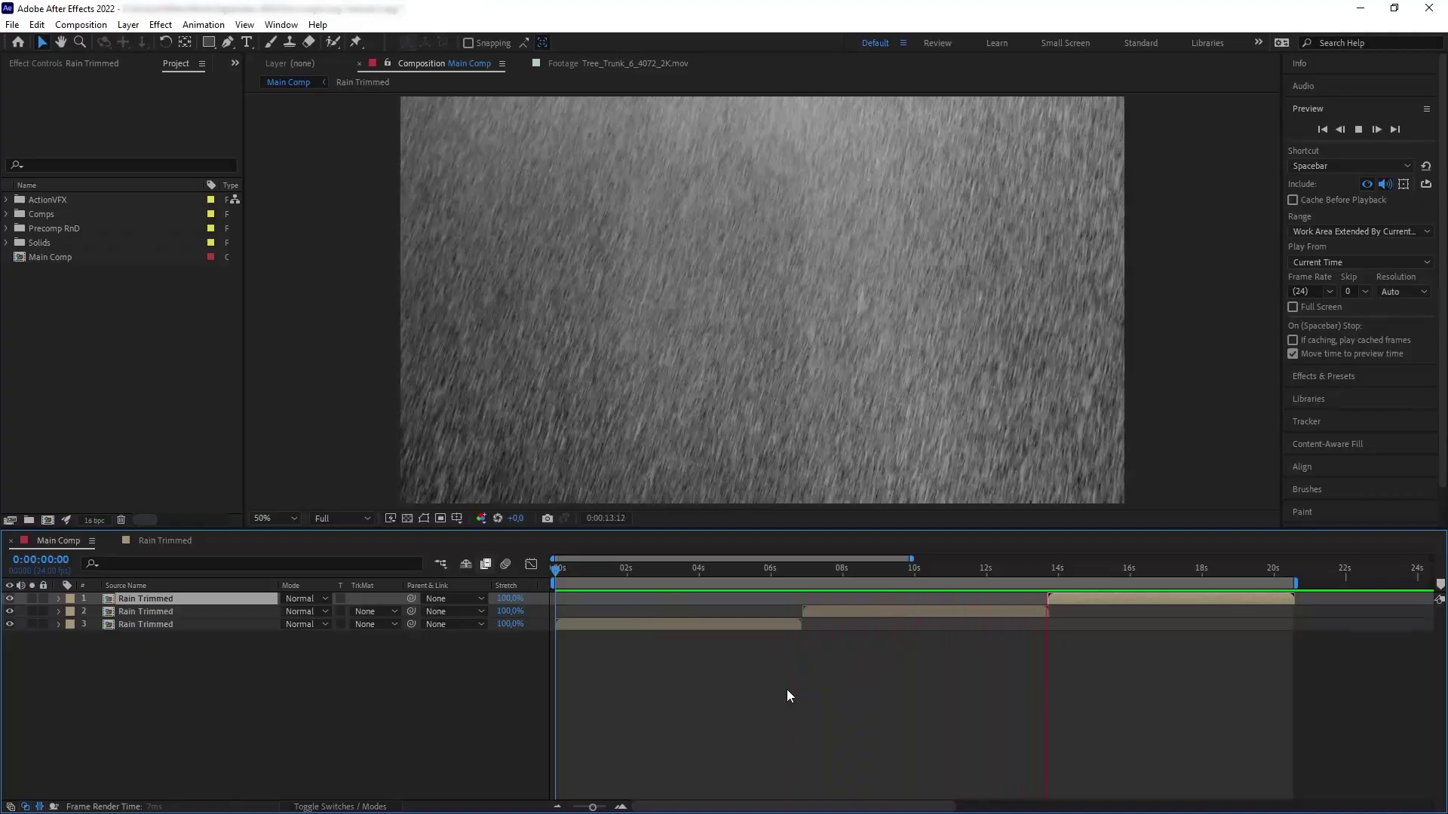
key("space")
left_click(796, 575)
left_click_drag(797, 573, 800, 573)
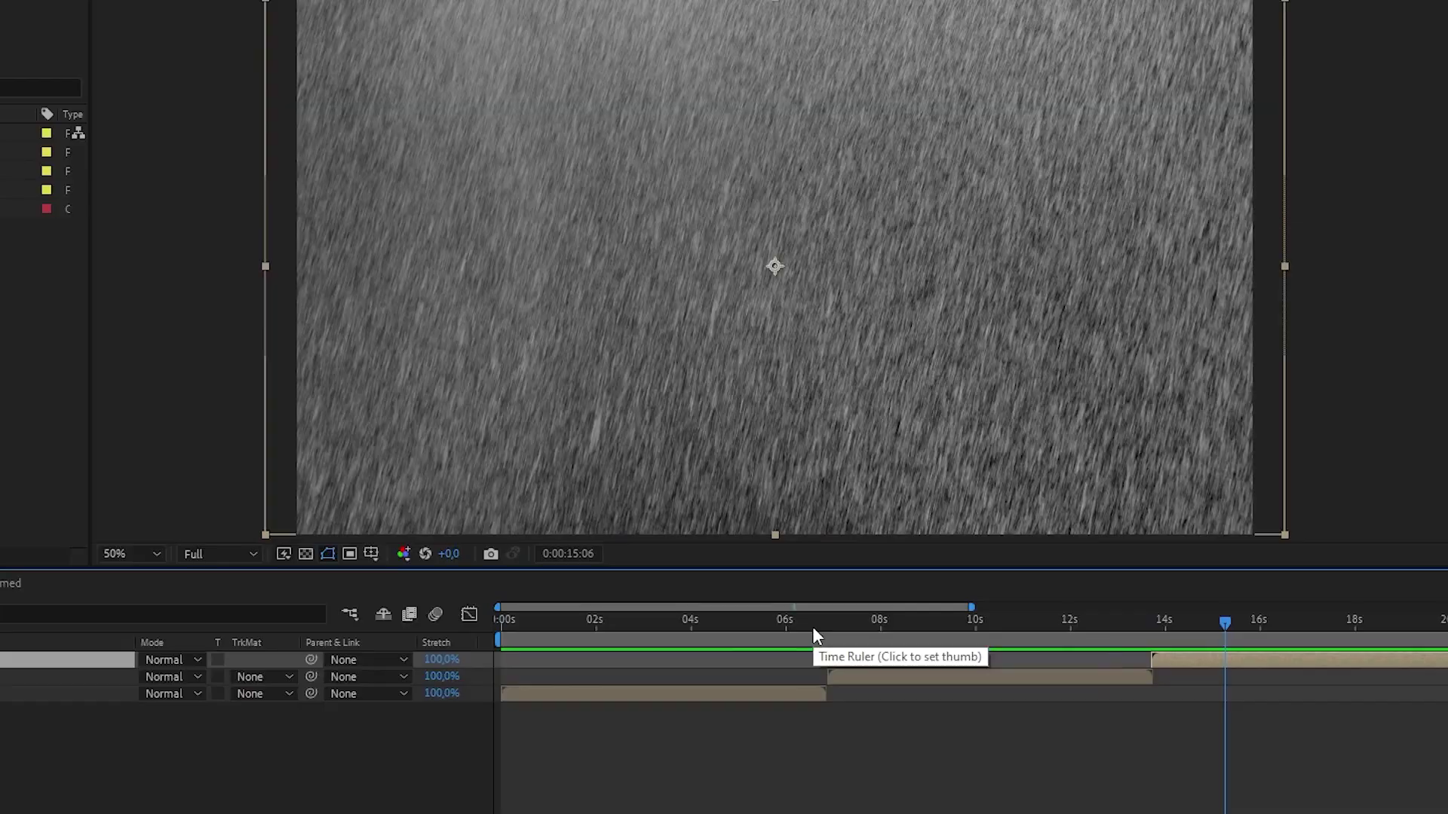
left_click(800, 575)
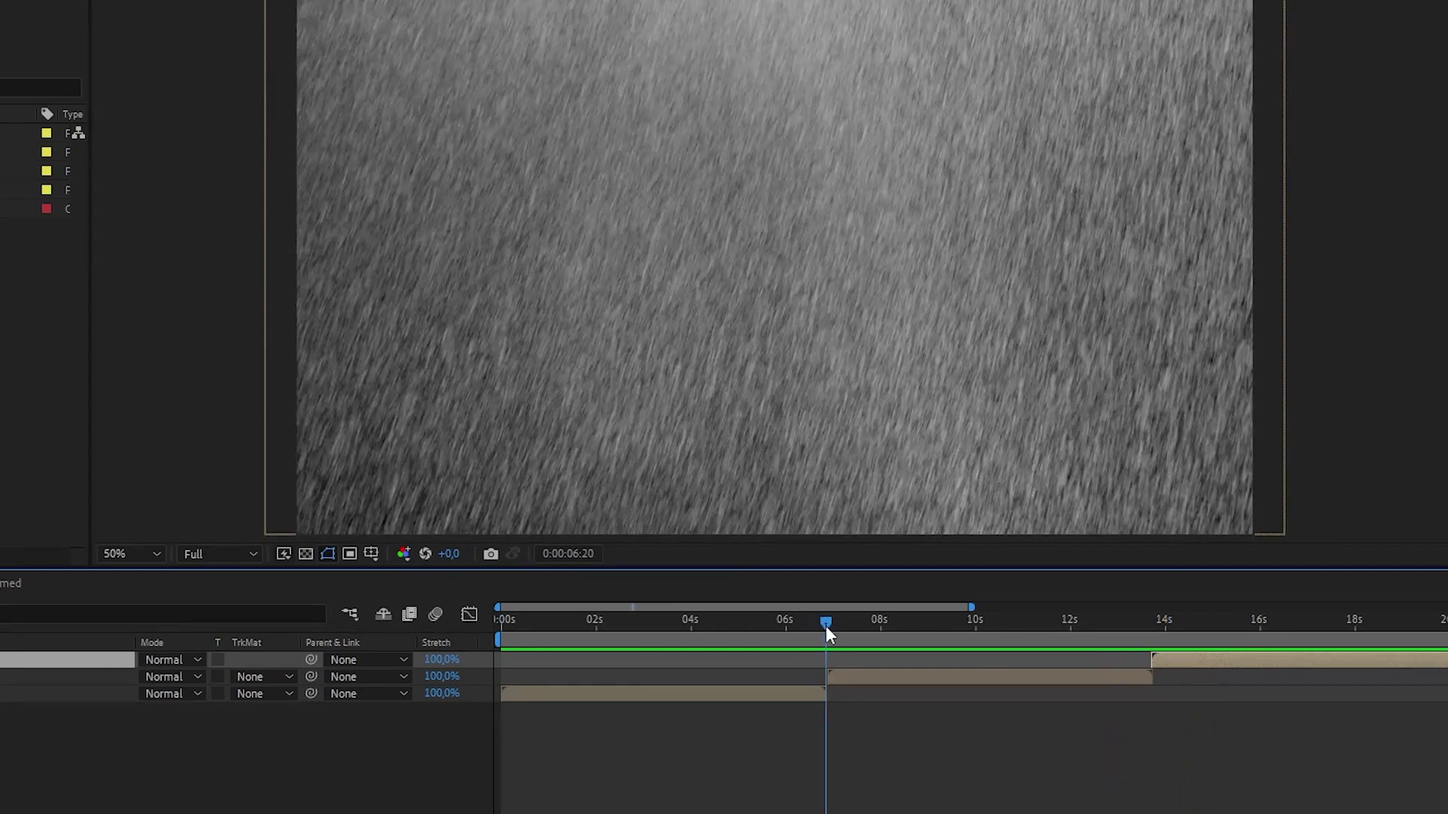
left_click_drag(826, 626, 822, 625)
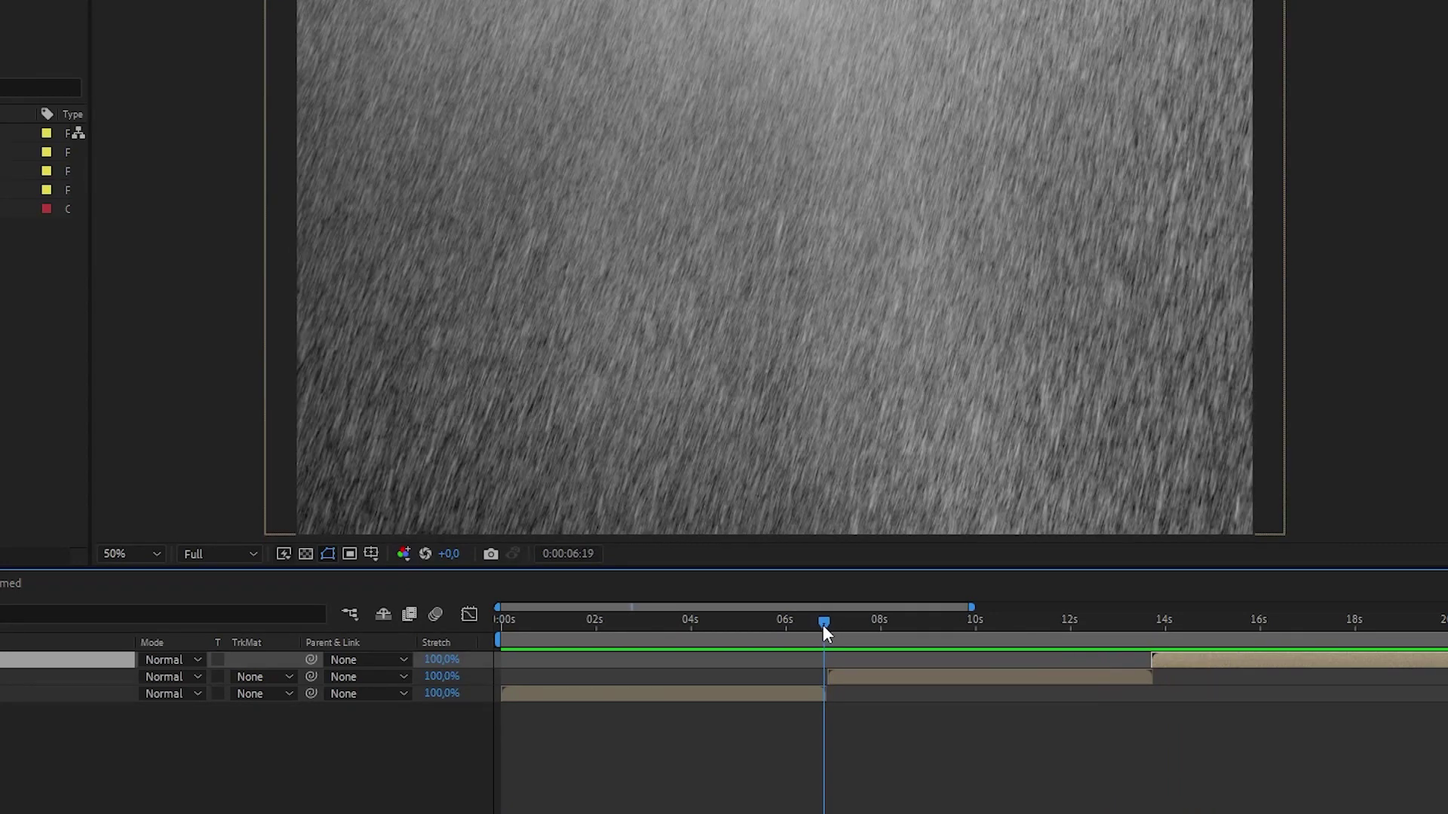
left_click_drag(822, 626, 821, 632)
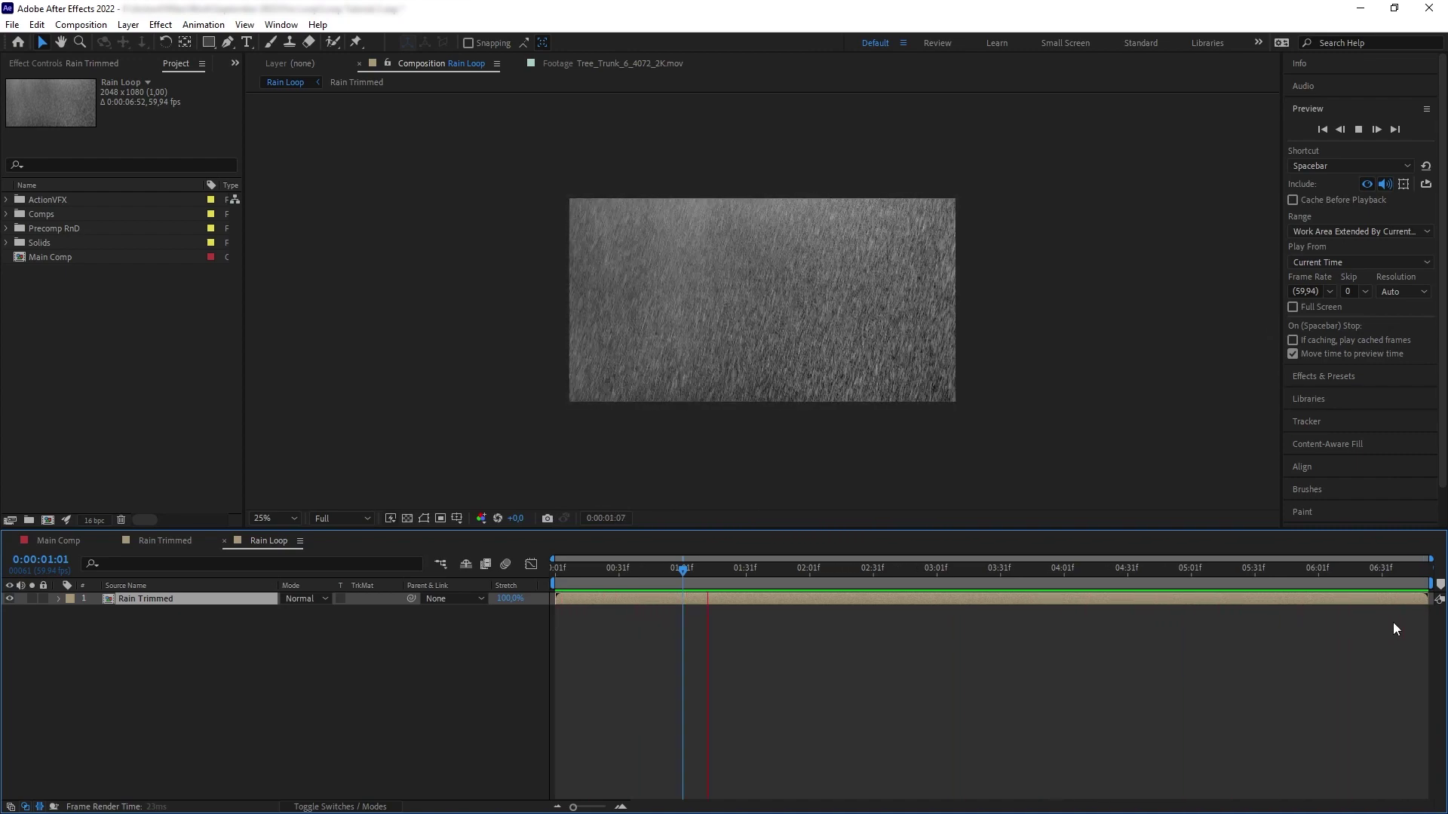
Step: Preview the Rain Loop composition and split its Rain Trimmed layer at 0:00:03:11
key("space")
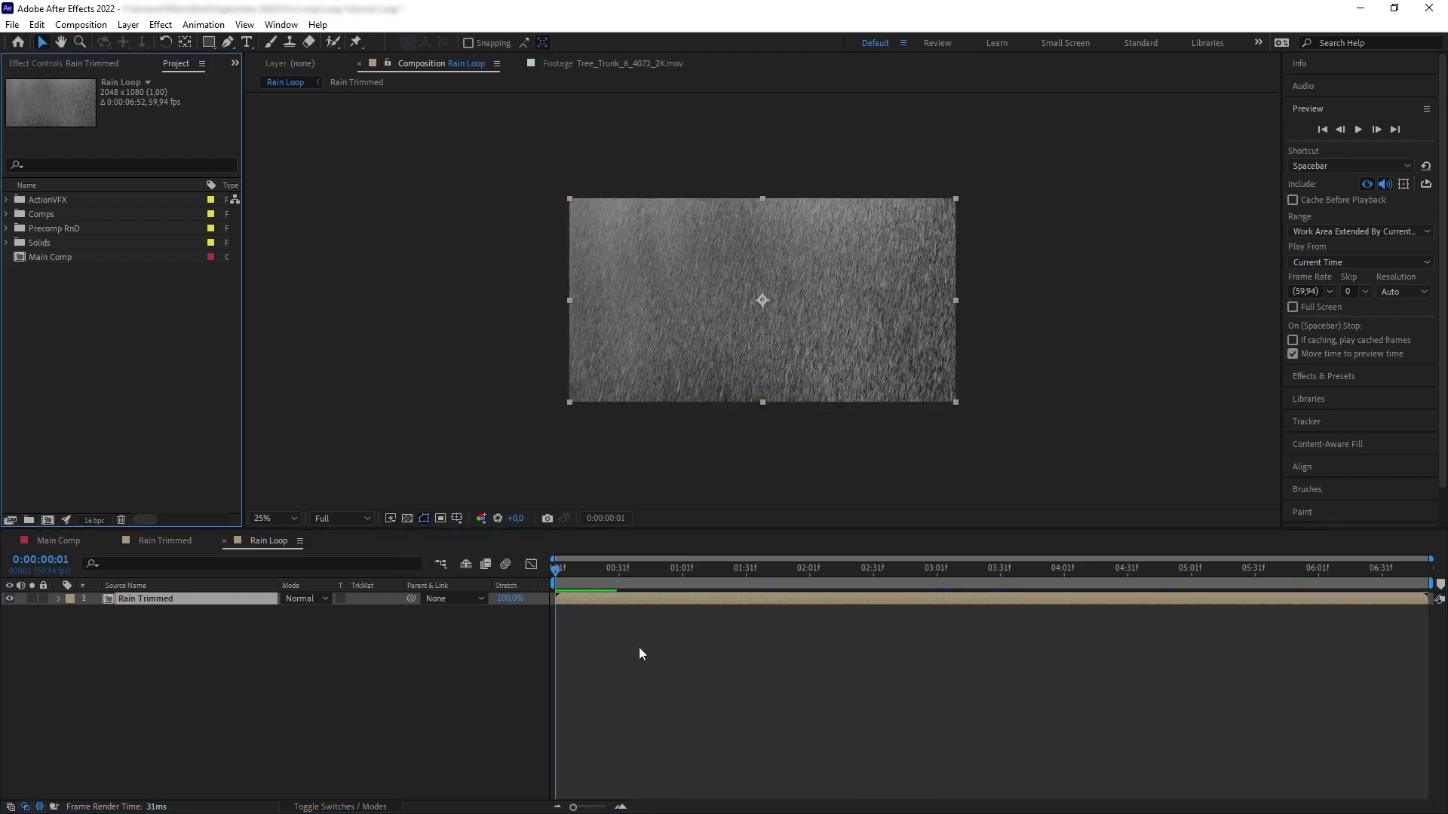
left_click(951, 597)
key("space")
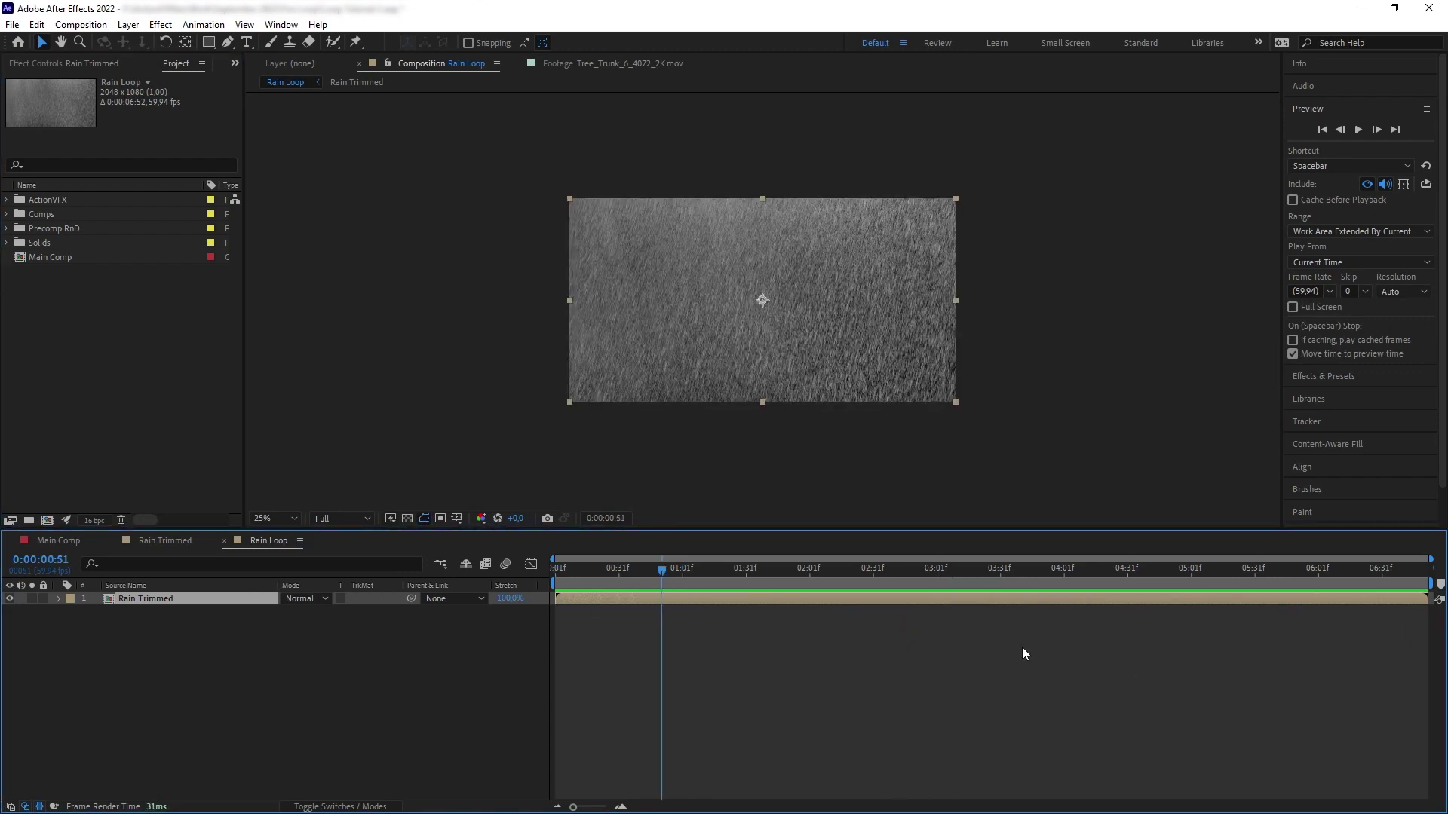
left_click(958, 571)
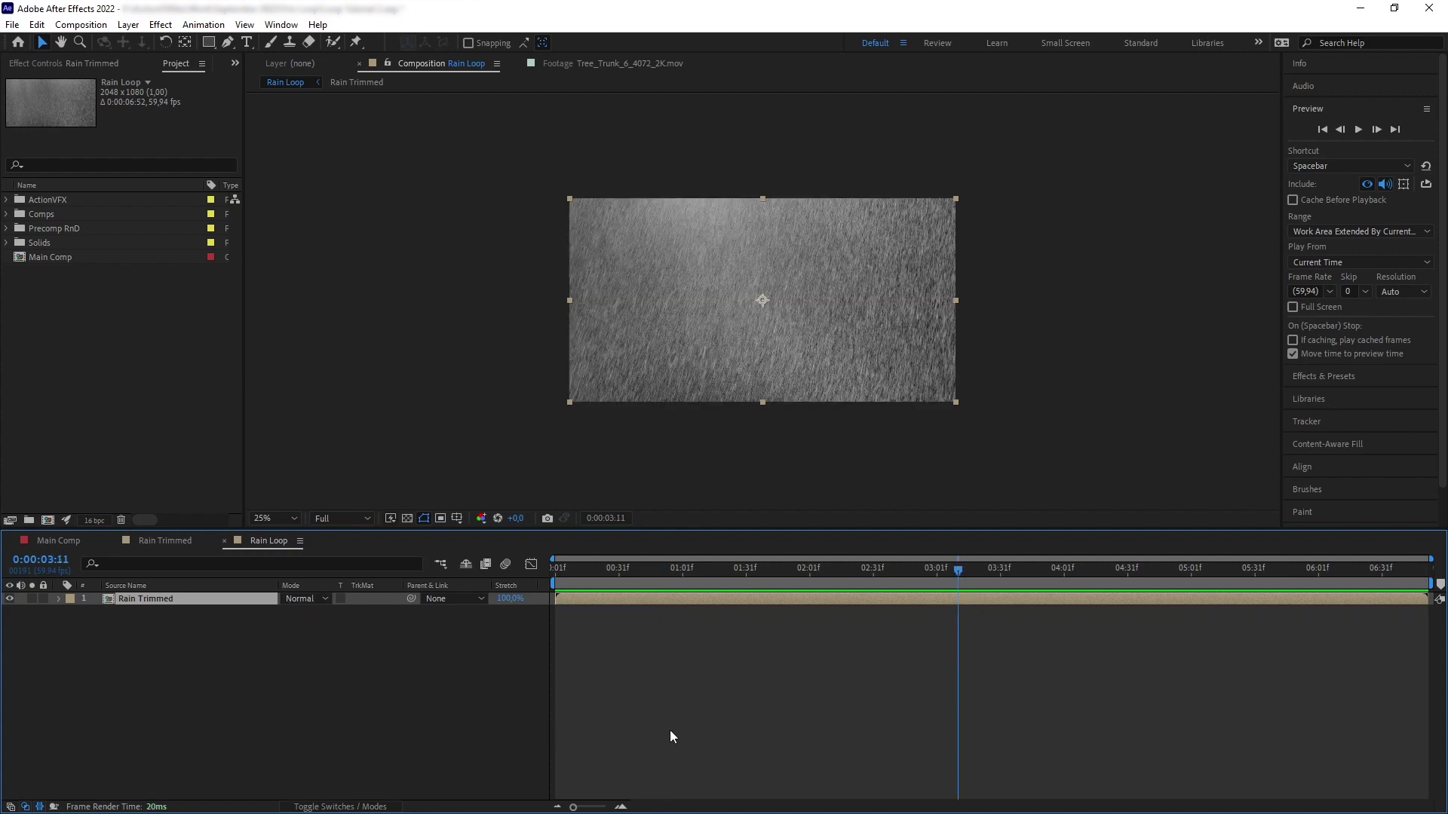
key("ctrl+shift+d")
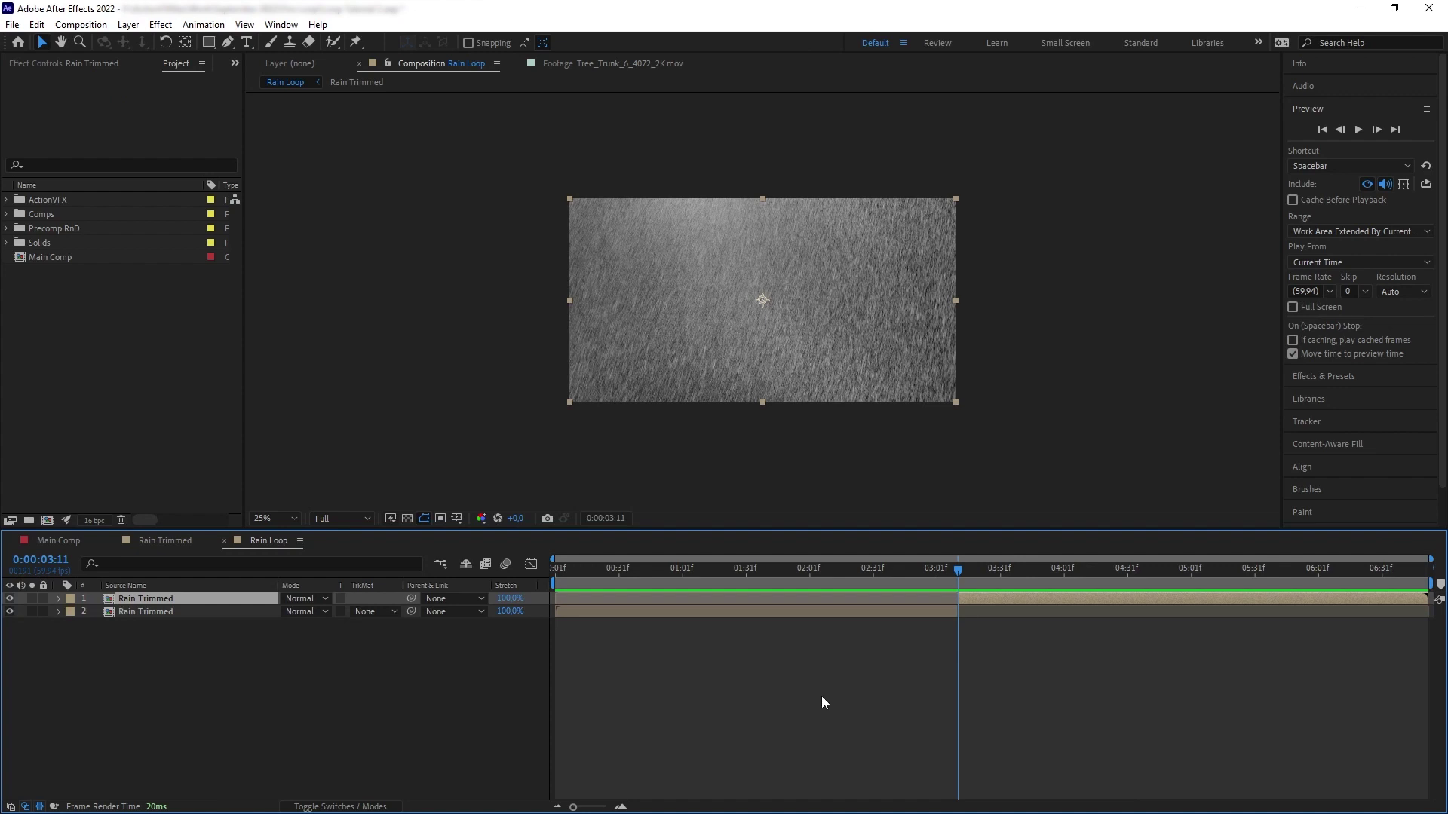
Step: Add a layer marker at the split point on both halves of the Rain Trimmed layer
right_click(958, 600)
mouse_move(1101, 321)
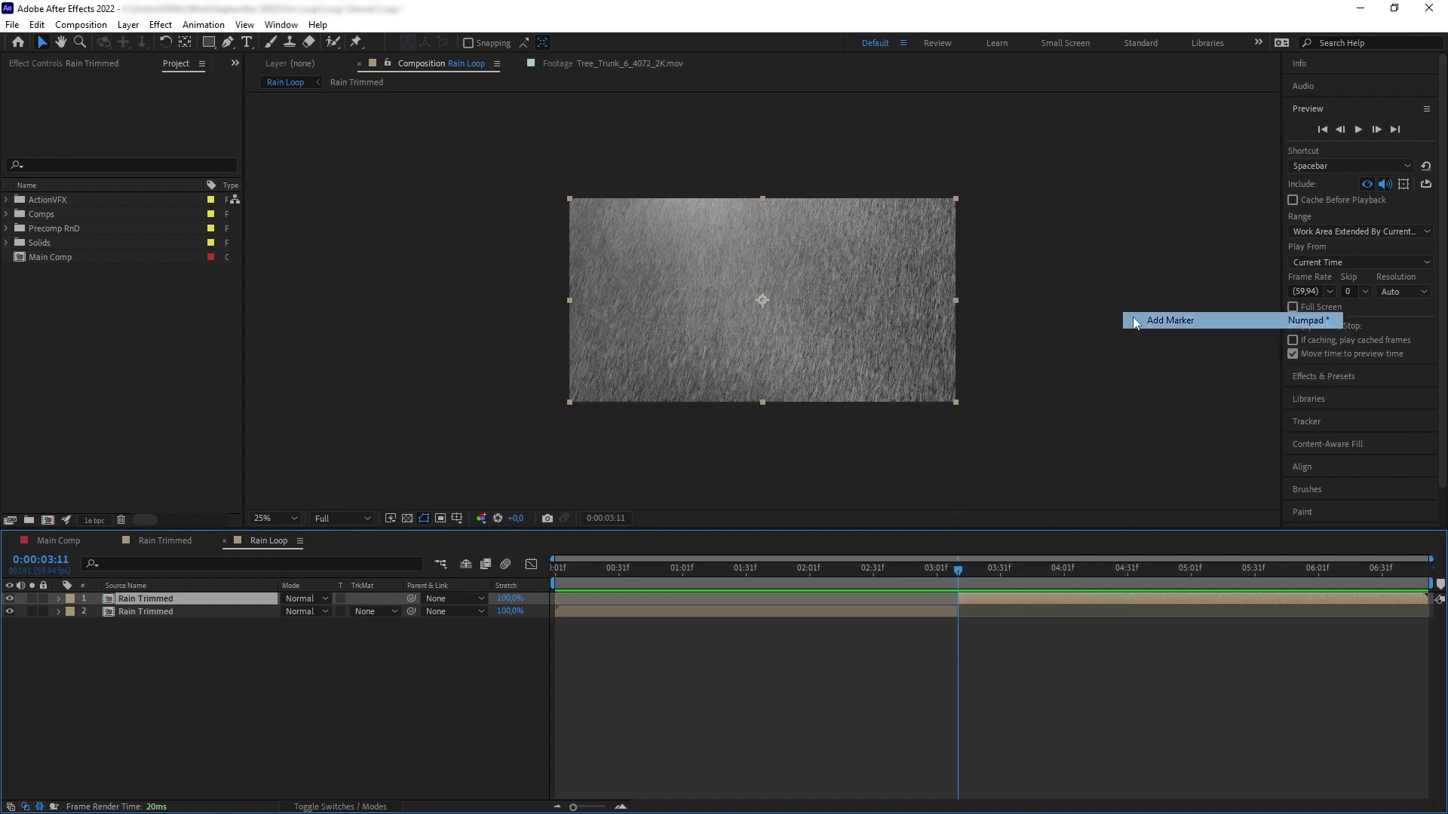
right_click(959, 610)
mouse_move(1040, 334)
left_click(1165, 329)
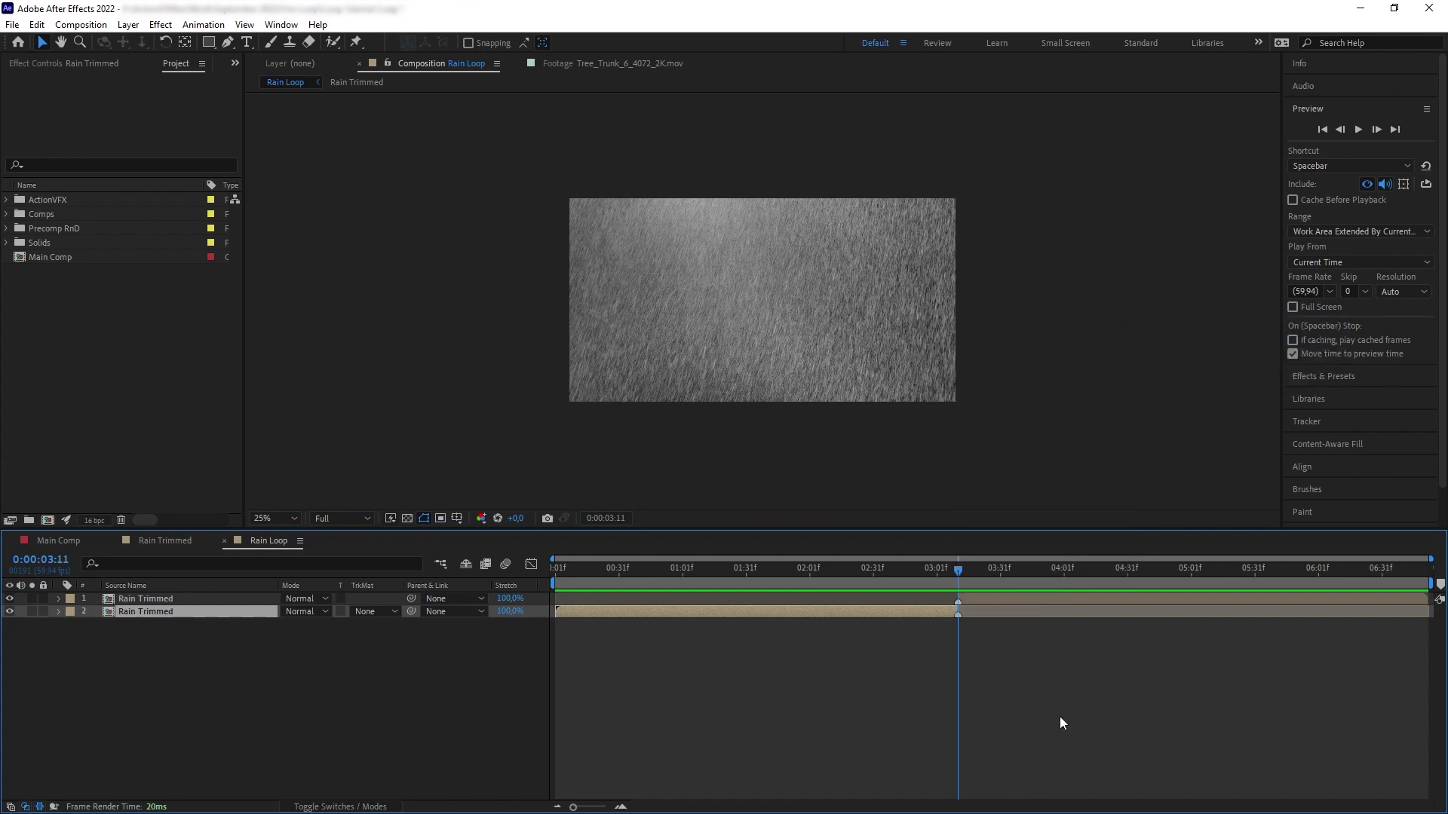
Step: Swap the two Rain Trimmed halves, moving the later half to the composition's start and the earlier half to its end
key("alt+Home")
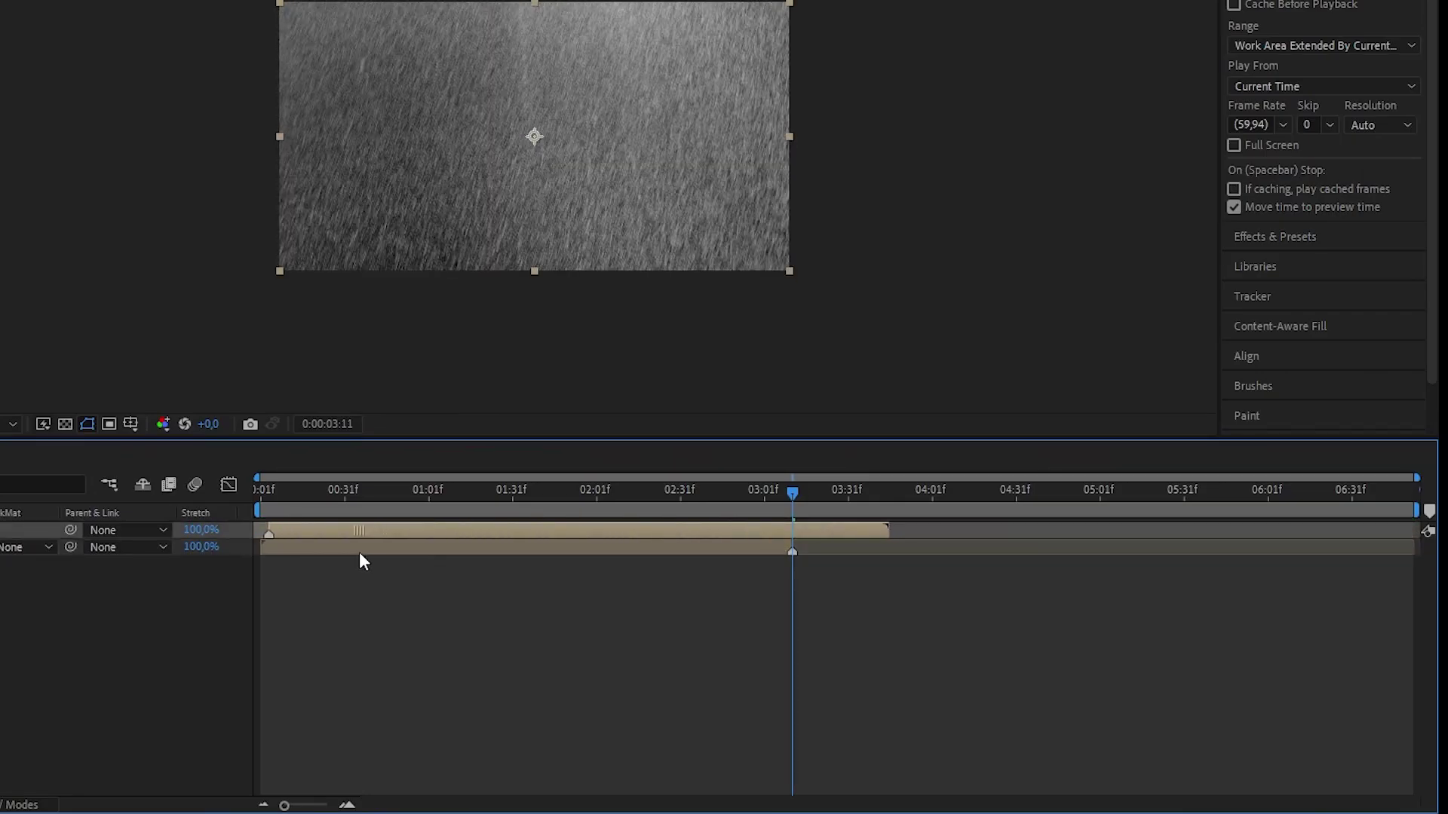
left_click_drag(291, 495, 261, 495)
key("End")
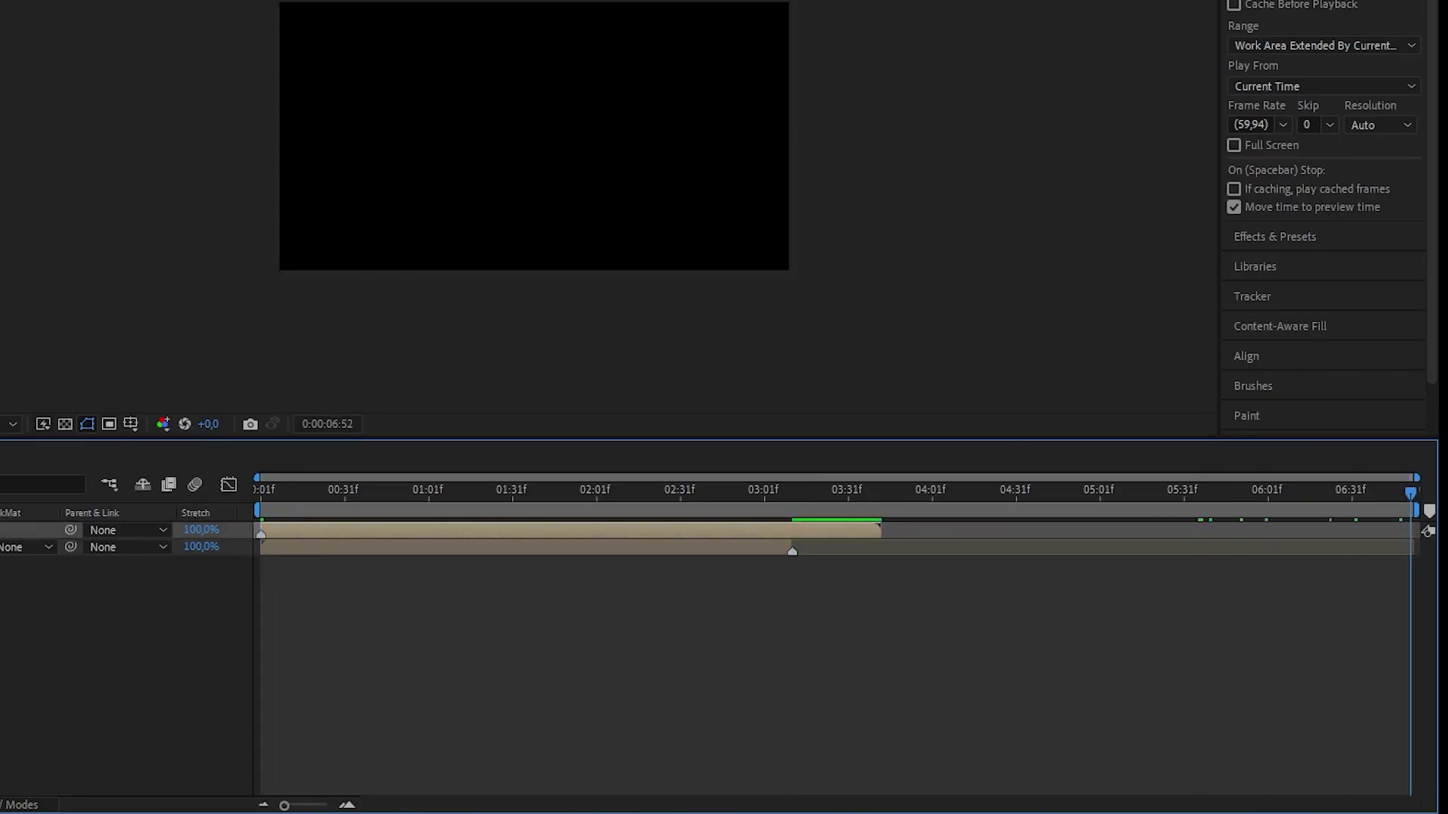
left_click_drag(649, 548, 1133, 526)
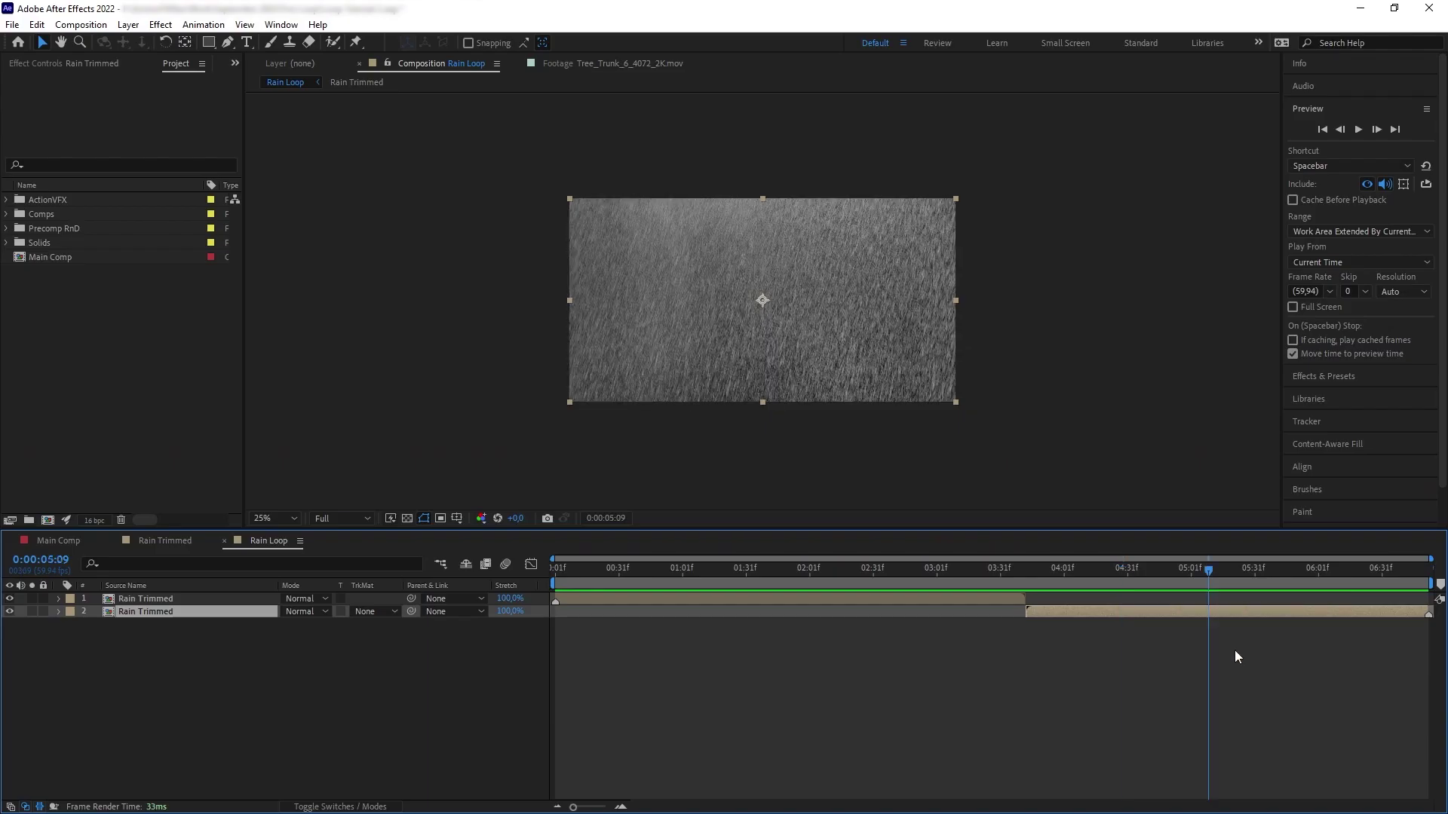
Step: Preview the swapped halves and scrub over the cut between them
key("space")
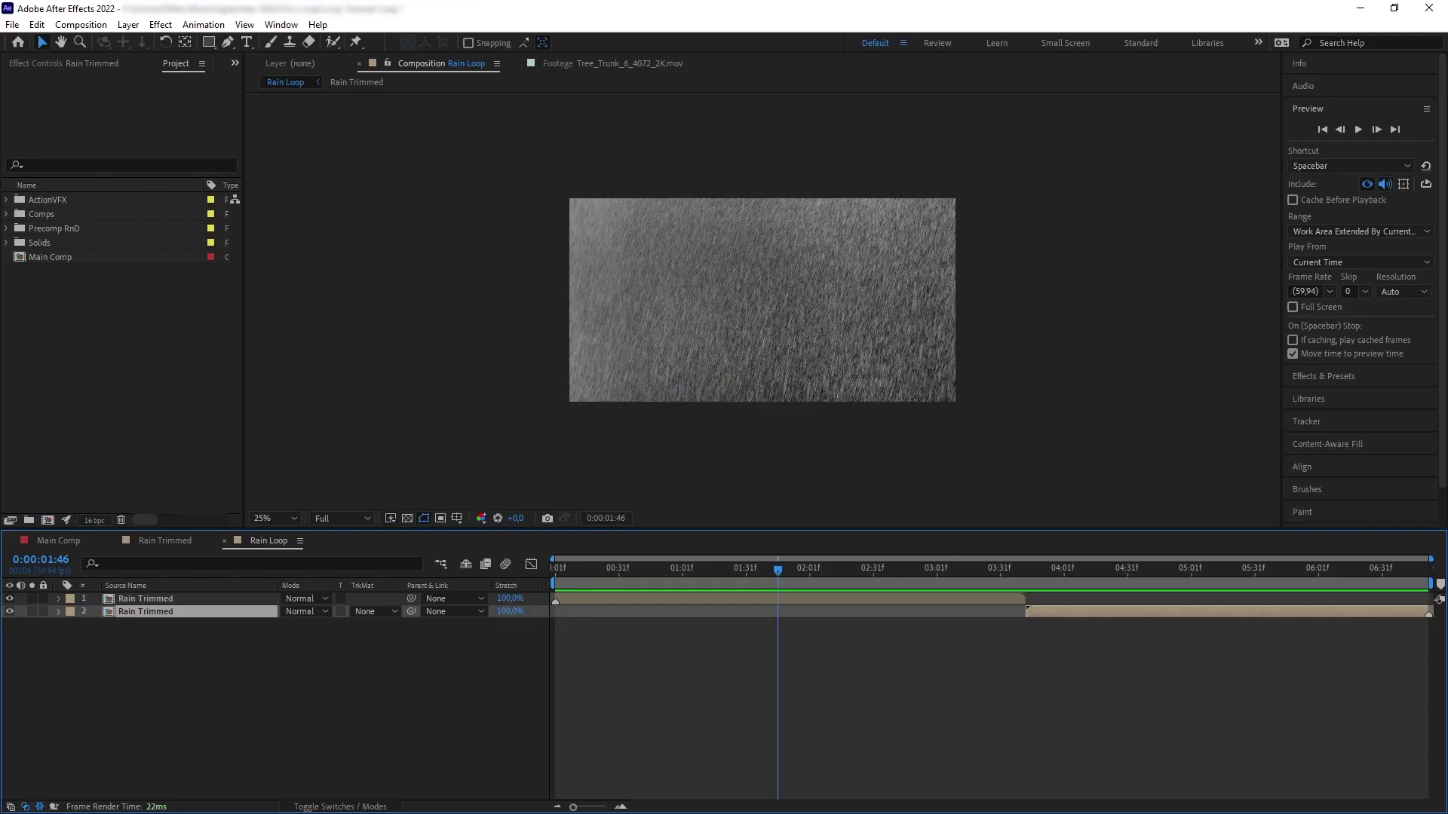
left_click(1033, 578)
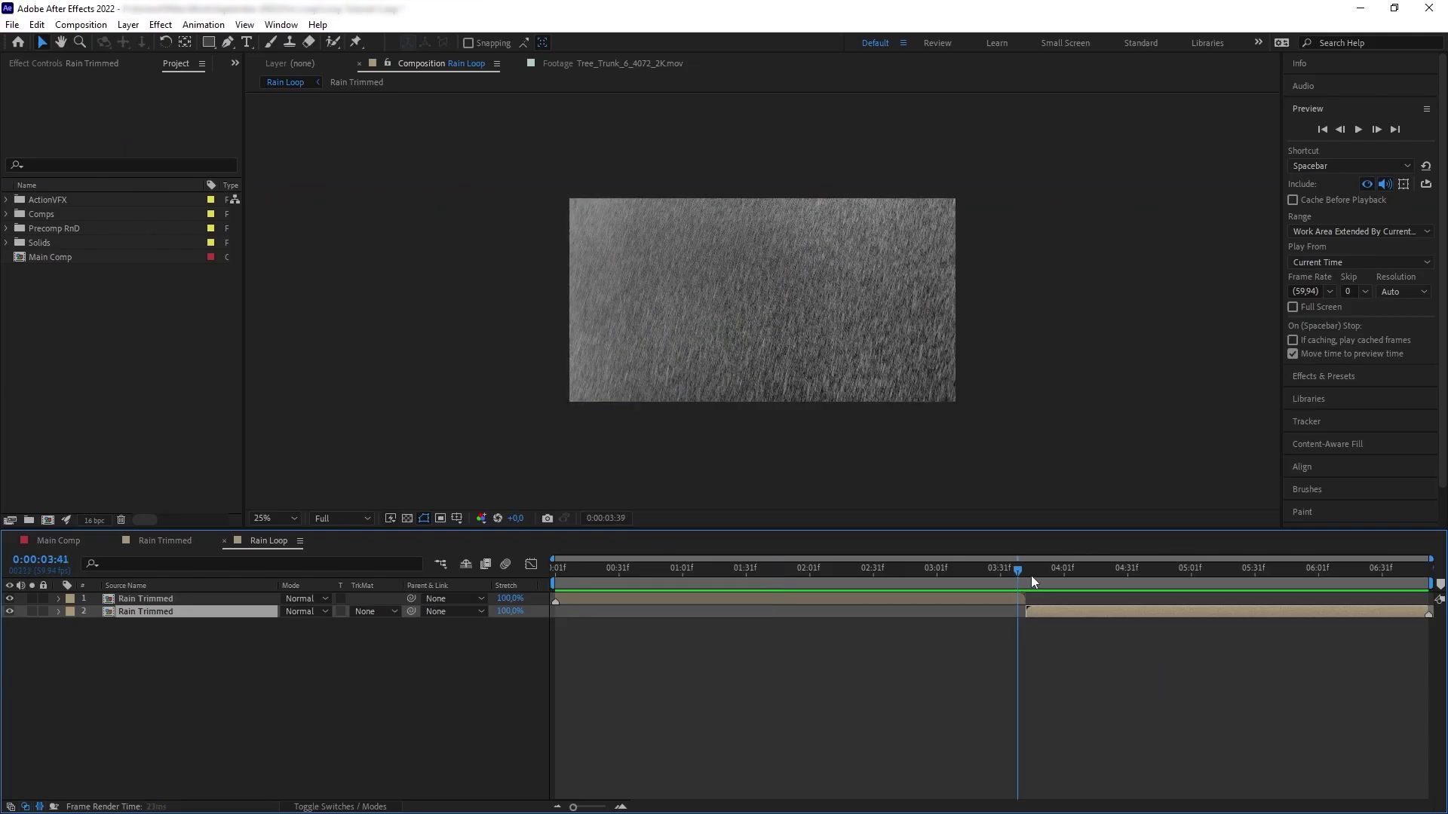
left_click_drag(1033, 578, 996, 574)
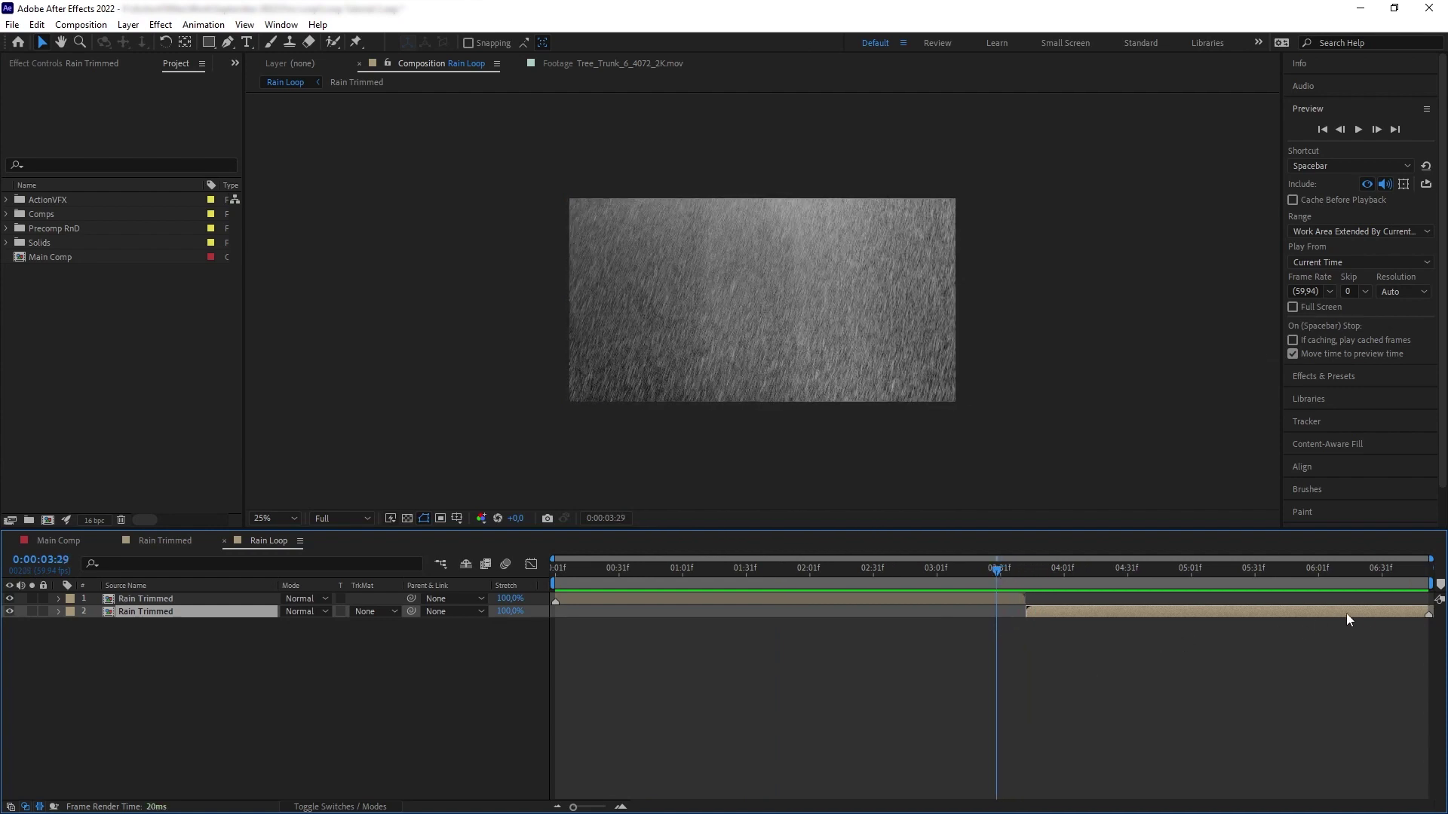
Step: Slide the ending Rain Trimmed half earlier to start at 0:00:03:33, overlapping the other half, and stack it above that layer
left_click_drag(1389, 612, 1372, 610)
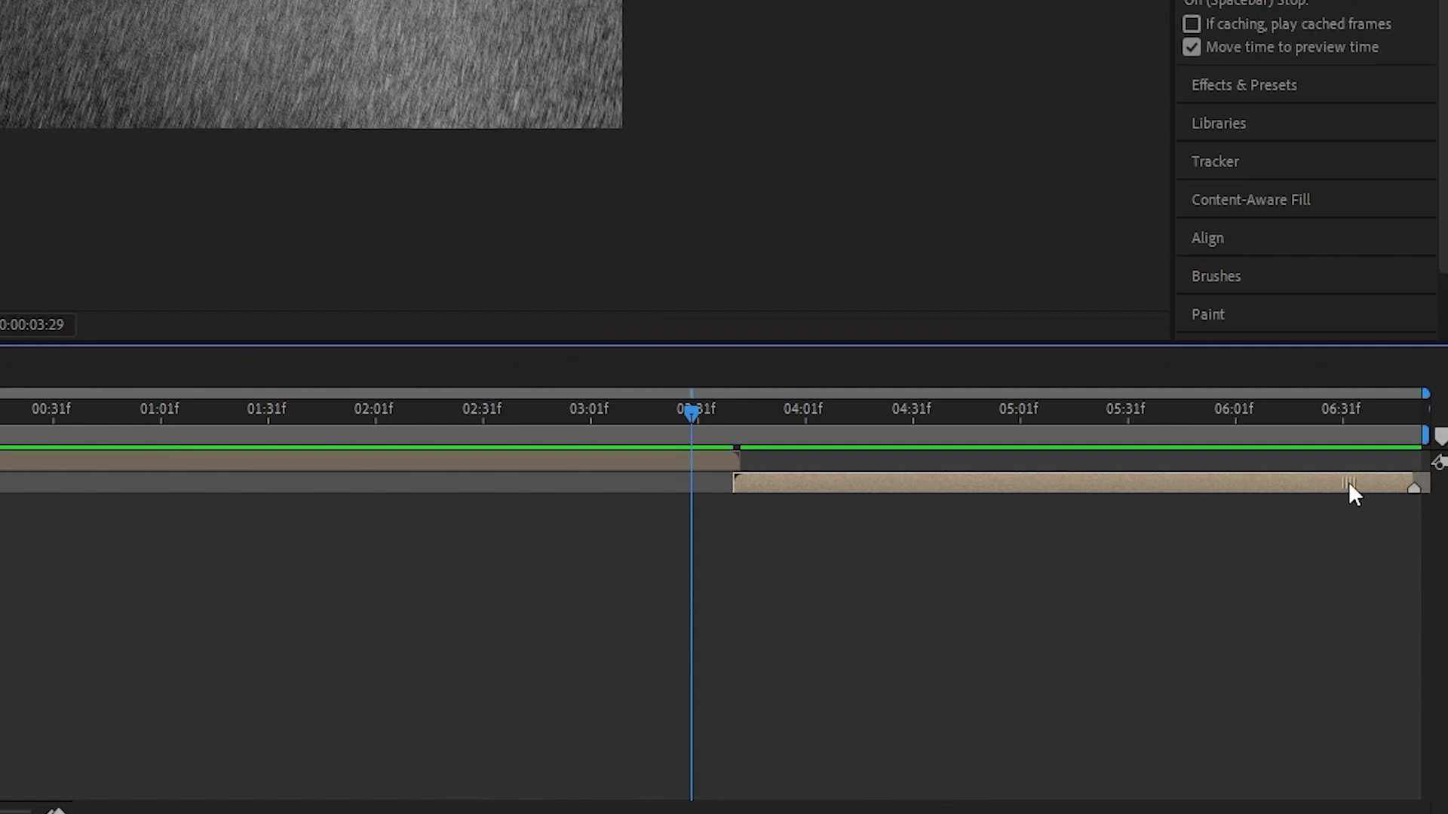
left_click_drag(1329, 486, 1321, 487)
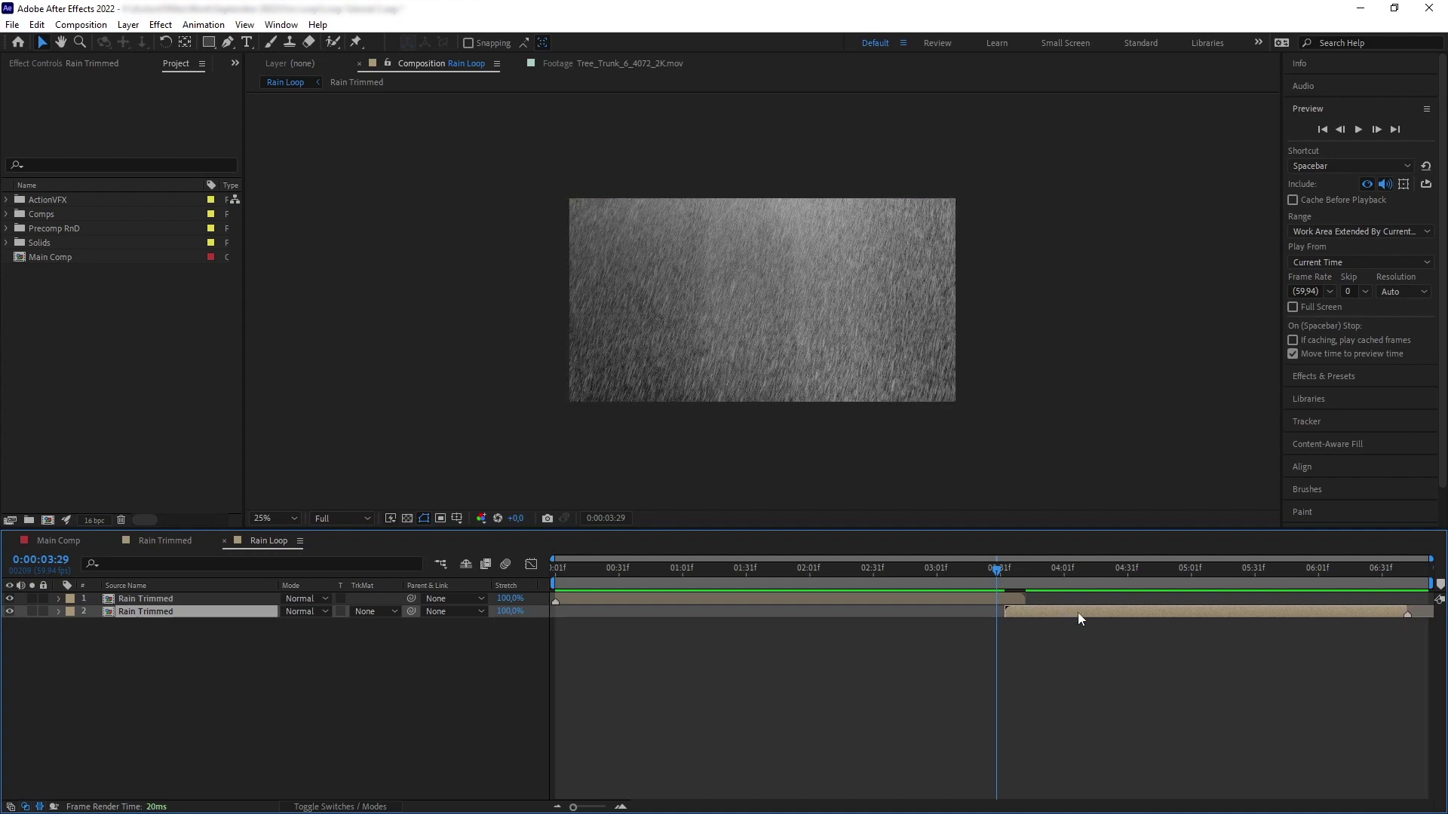
left_click_drag(225, 611, 227, 595)
mouse_move(1008, 572)
left_mouse_down()
mouse_move(995, 572)
mouse_move(1011, 573)
left_mouse_up()
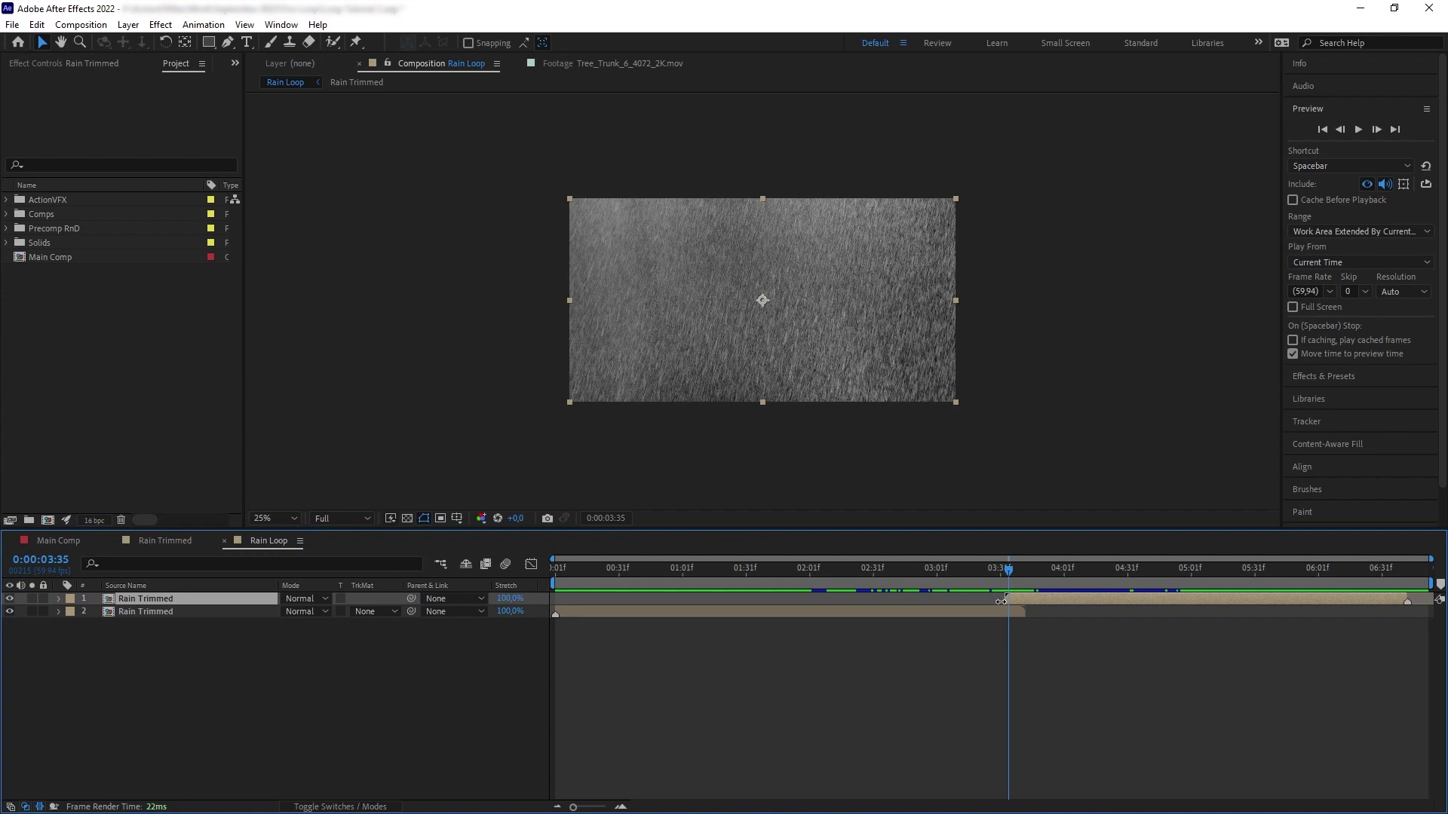
left_click_drag(1011, 575, 1005, 571)
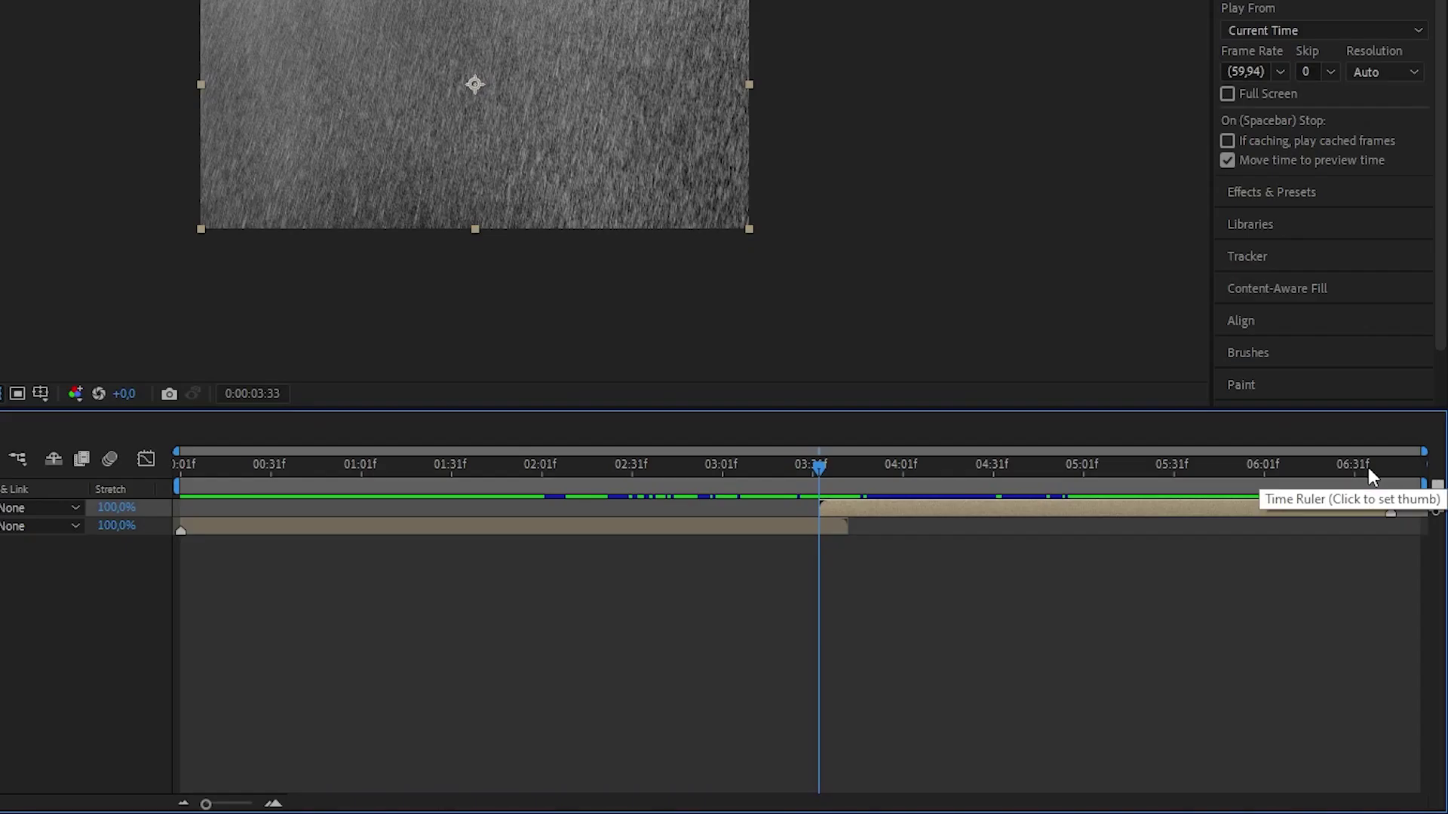
Step: Check the composition's end and shorten the work area to the marker on the upper Rain Trimmed layer
left_click_drag(1394, 570, 1414, 571)
left_click_drag(1398, 465, 1348, 461)
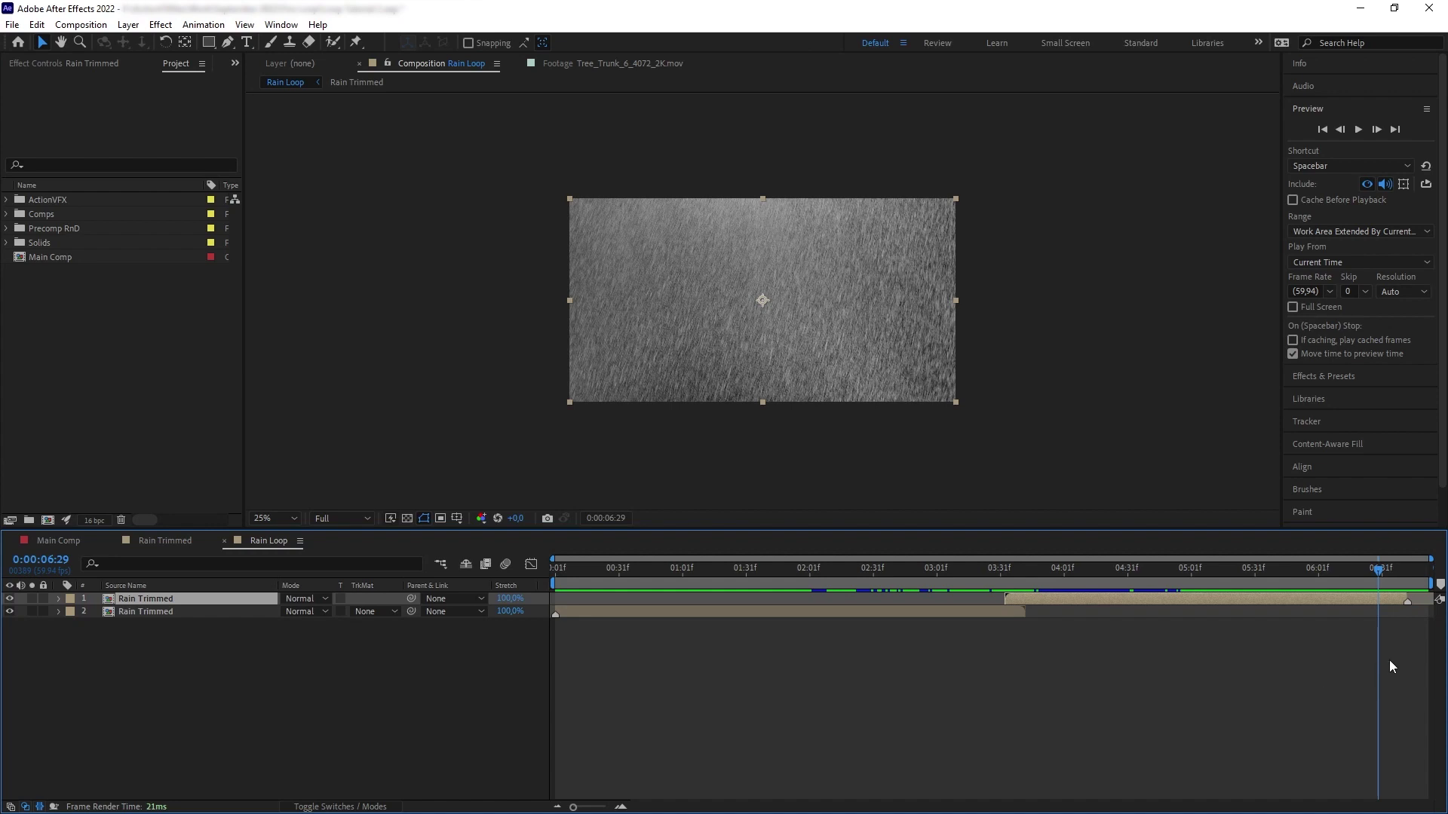
left_click_drag(1430, 583, 1412, 579)
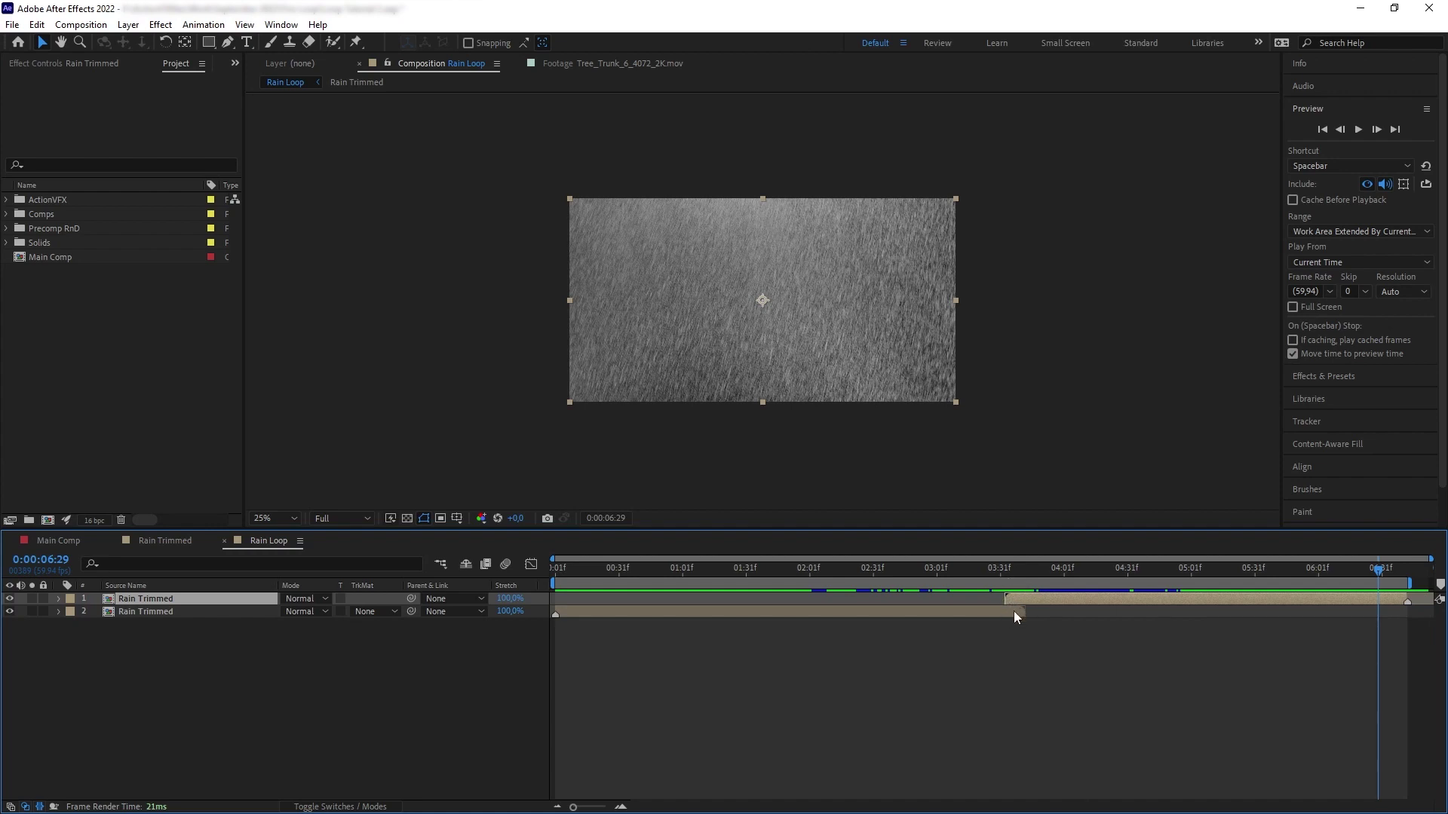
Step: Solo the upper Rain Trimmed layer and set an Opacity keyframe of 0% at its start, 0:00:03:33
left_click(1012, 569)
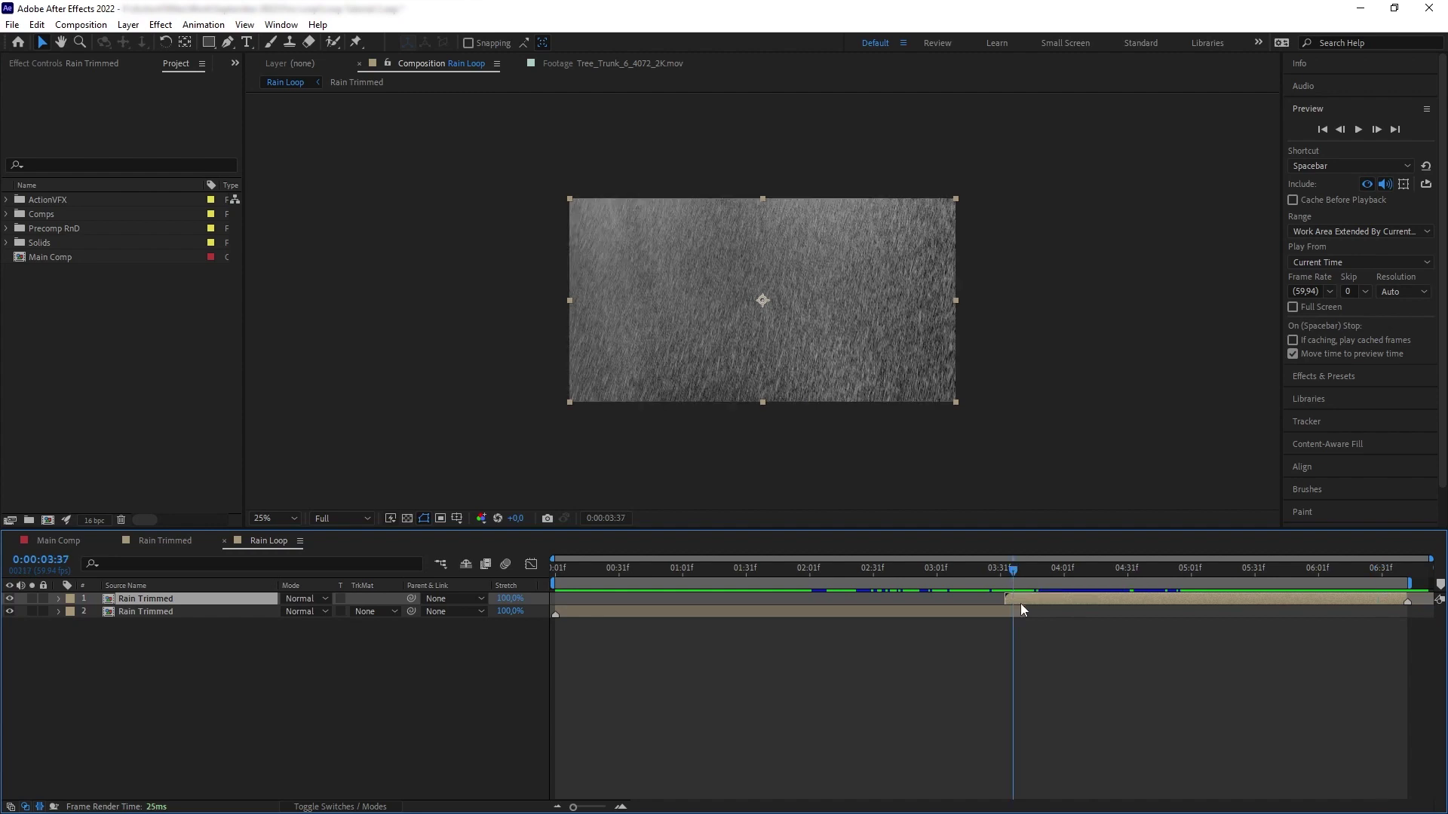
key("t")
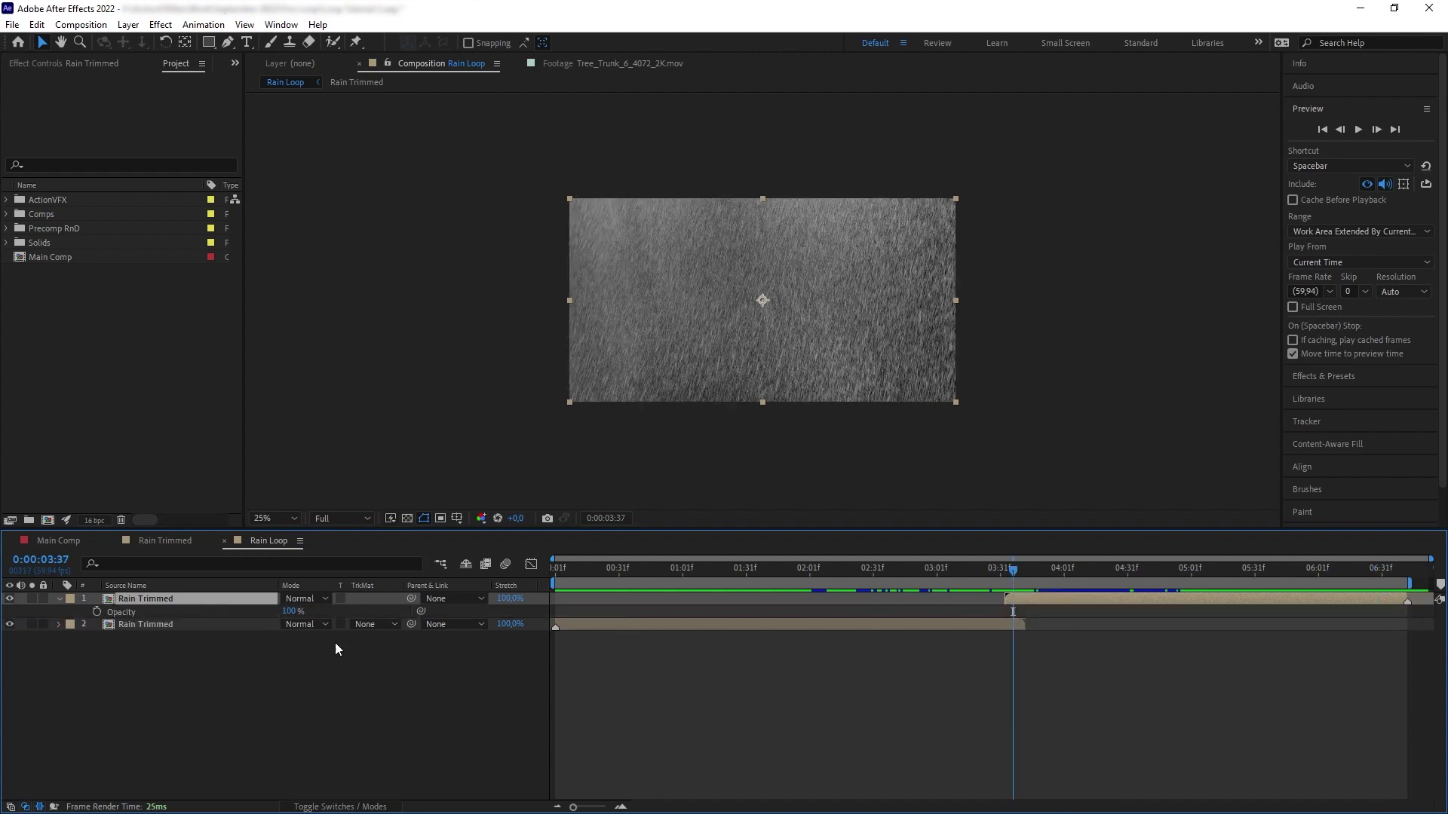
left_click(31, 599)
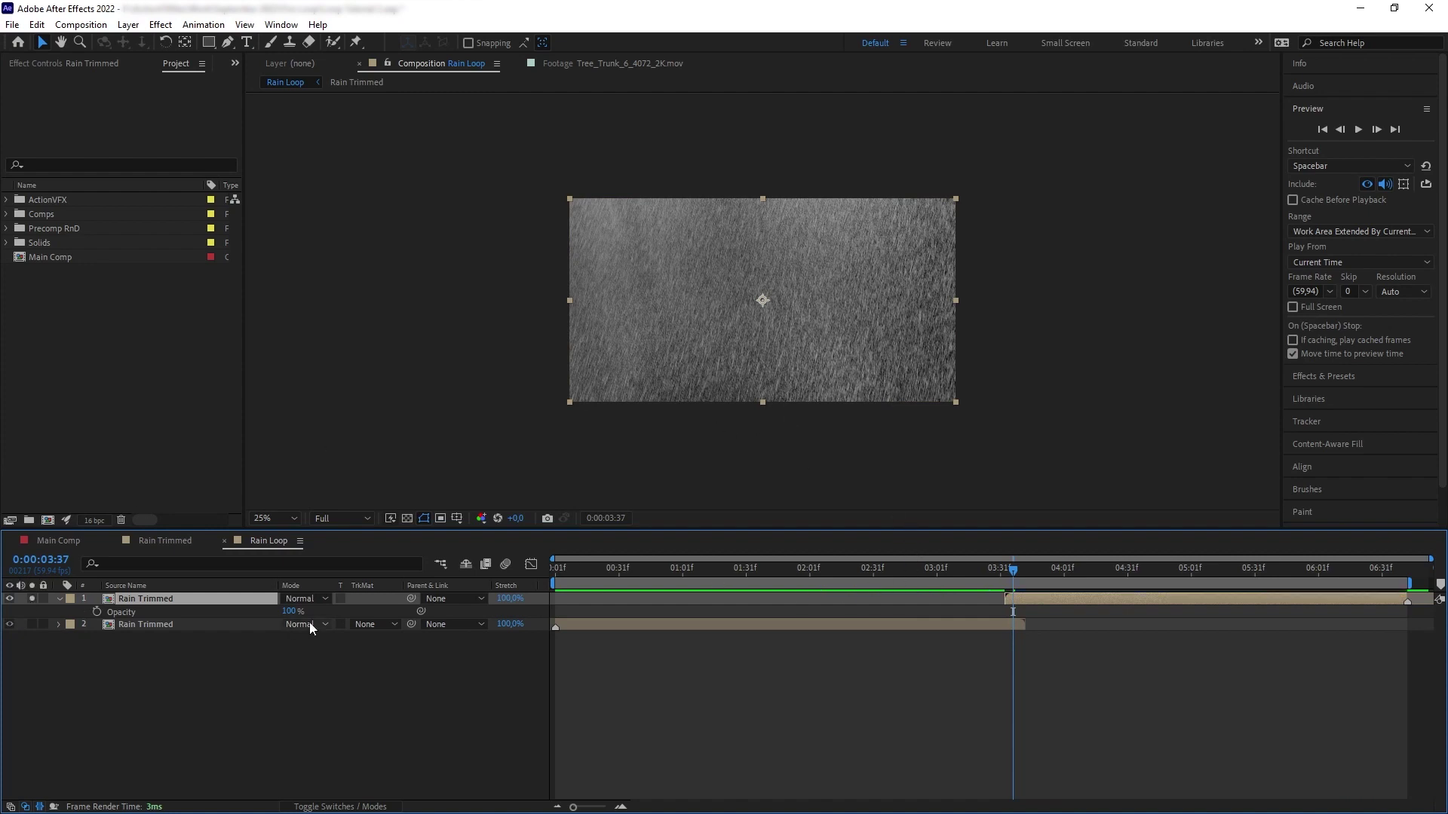
left_click_drag(1014, 576, 1005, 576)
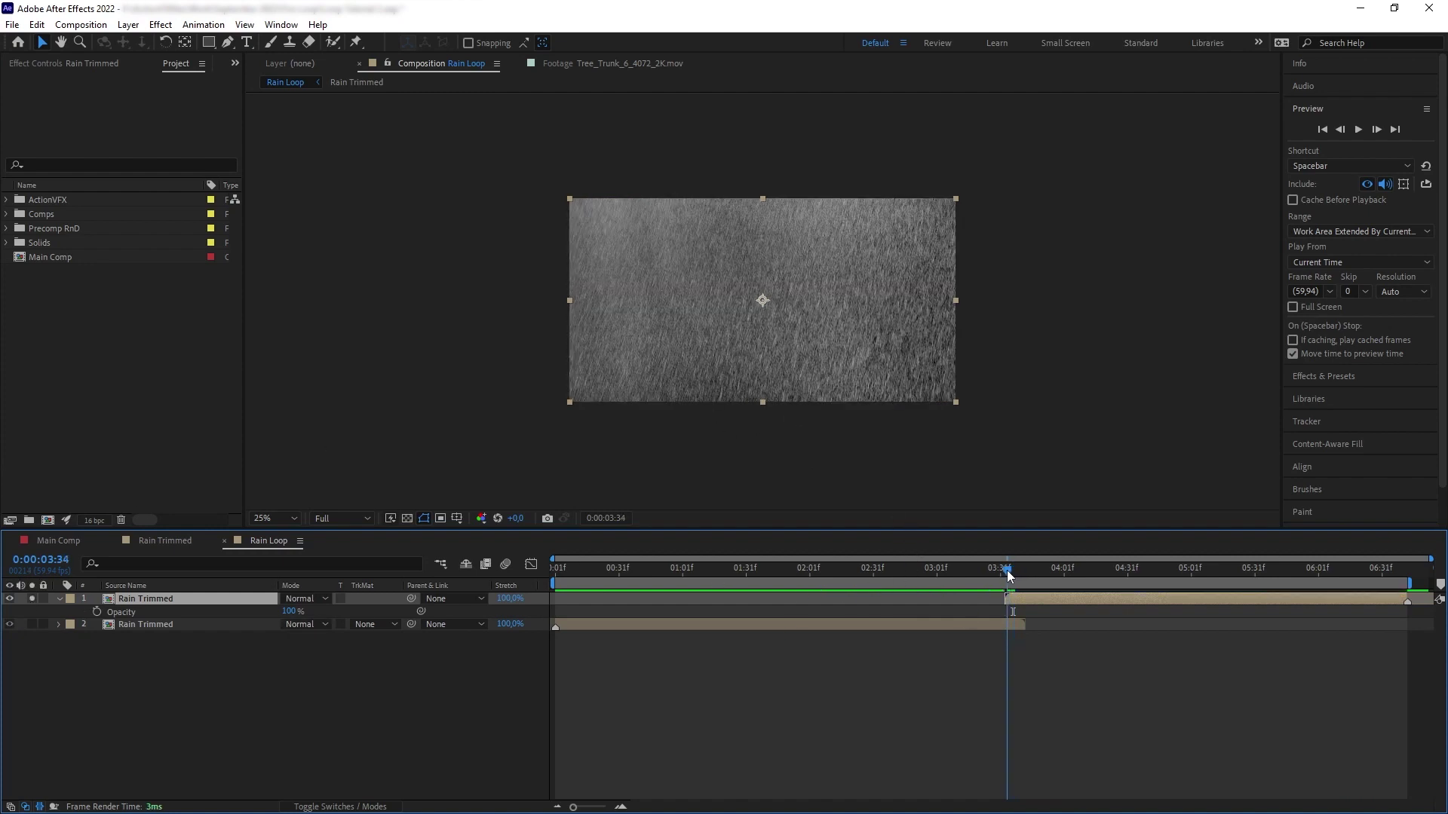
left_click(287, 611)
type("0")
key("Return")
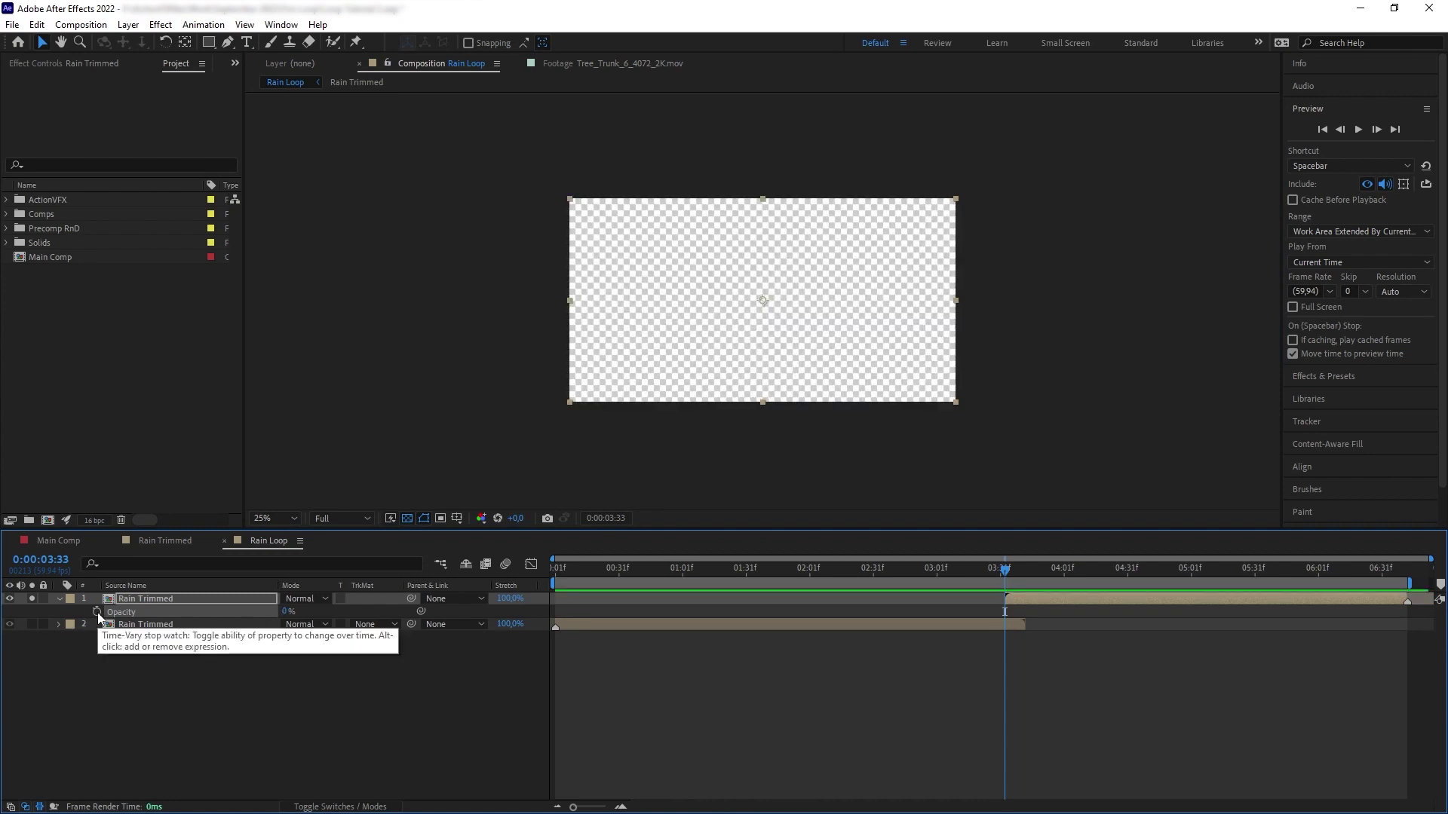
left_click(97, 612)
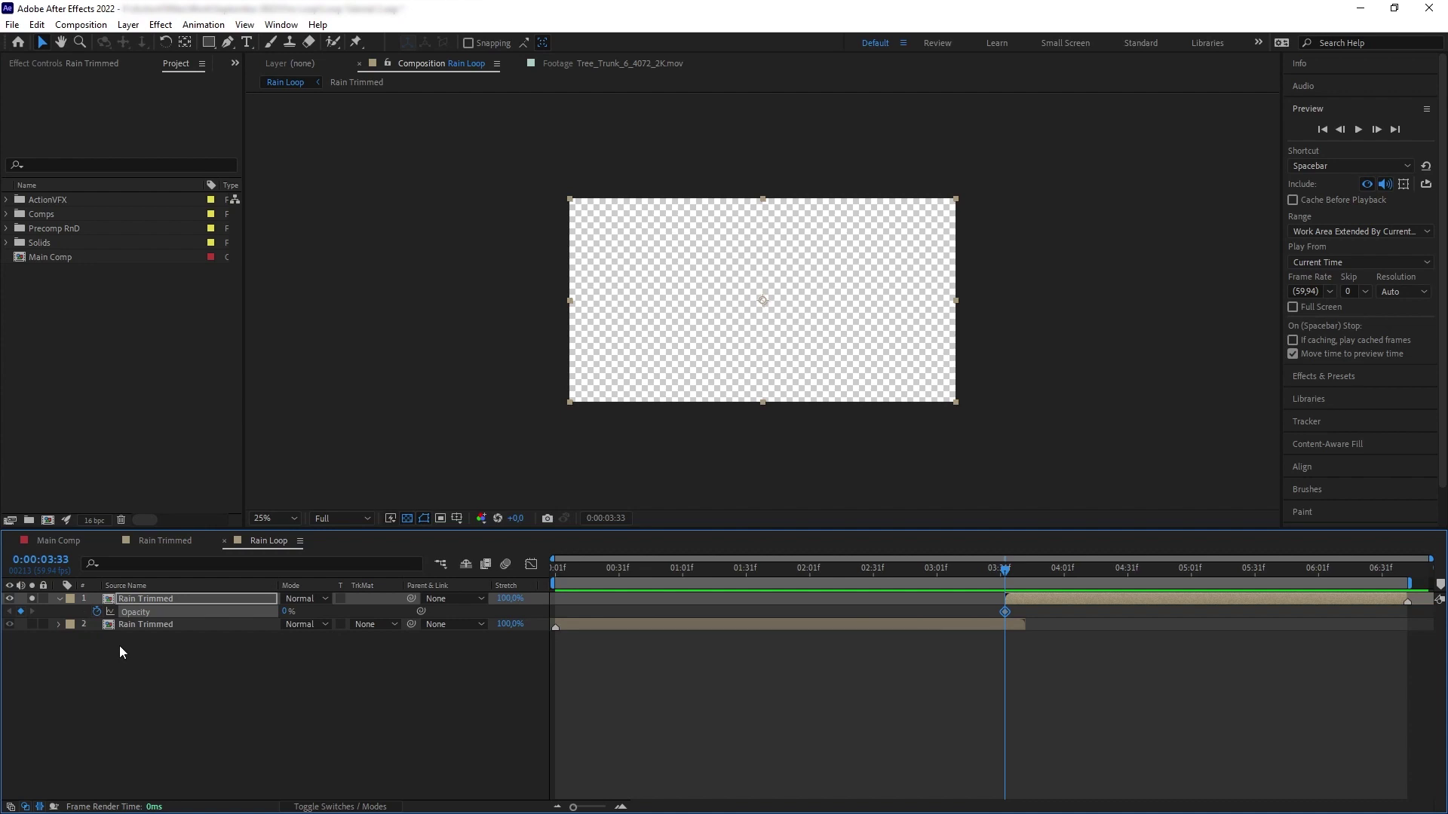
Step: Add a 100% Opacity keyframe to the upper Rain Trimmed layer where the overlap ends, and unsolo the layer
left_click_drag(1010, 573, 1029, 571)
left_click_drag(286, 612, 395, 610)
mouse_move(1025, 576)
left_mouse_down()
mouse_move(1010, 571)
mouse_move(1038, 582)
left_mouse_up()
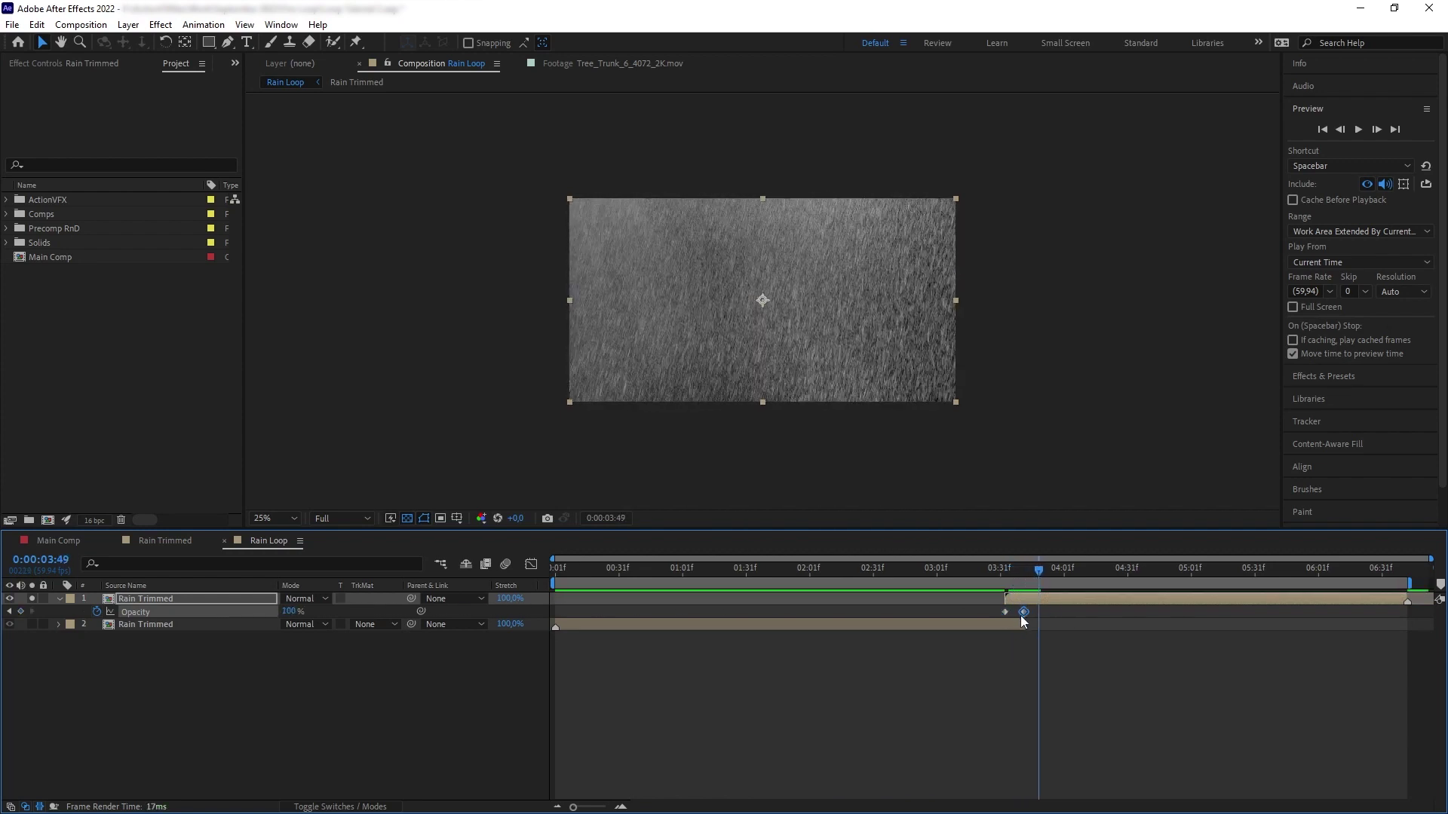
left_click(31, 599)
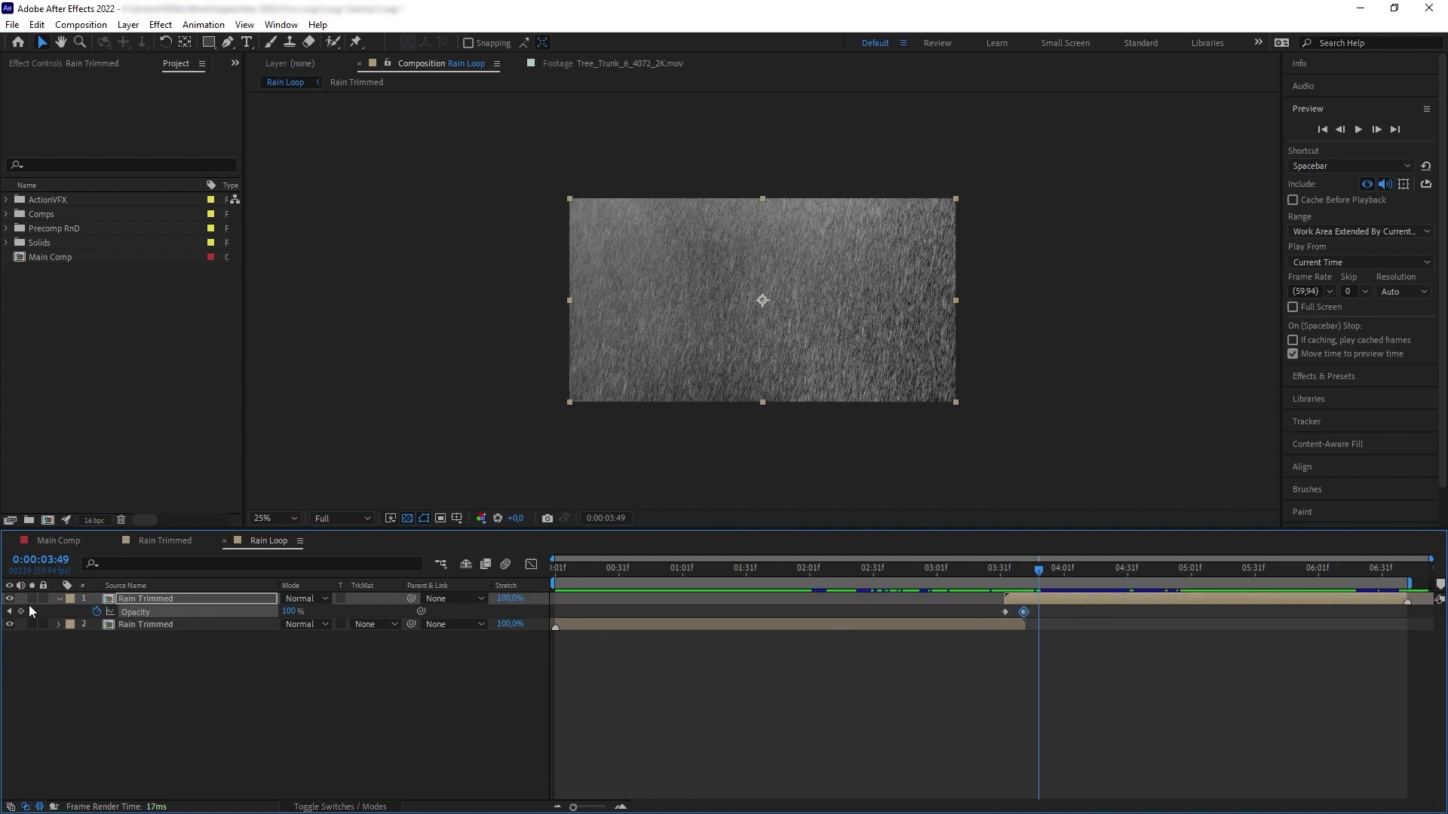
Step: Scrub through the opacity crossfade and preview the Rain Loop composition from its start
key("Page_Up")
key("Page_Up")
mouse_move(1002, 576)
left_mouse_down()
mouse_move(983, 574)
mouse_move(1011, 574)
left_mouse_up()
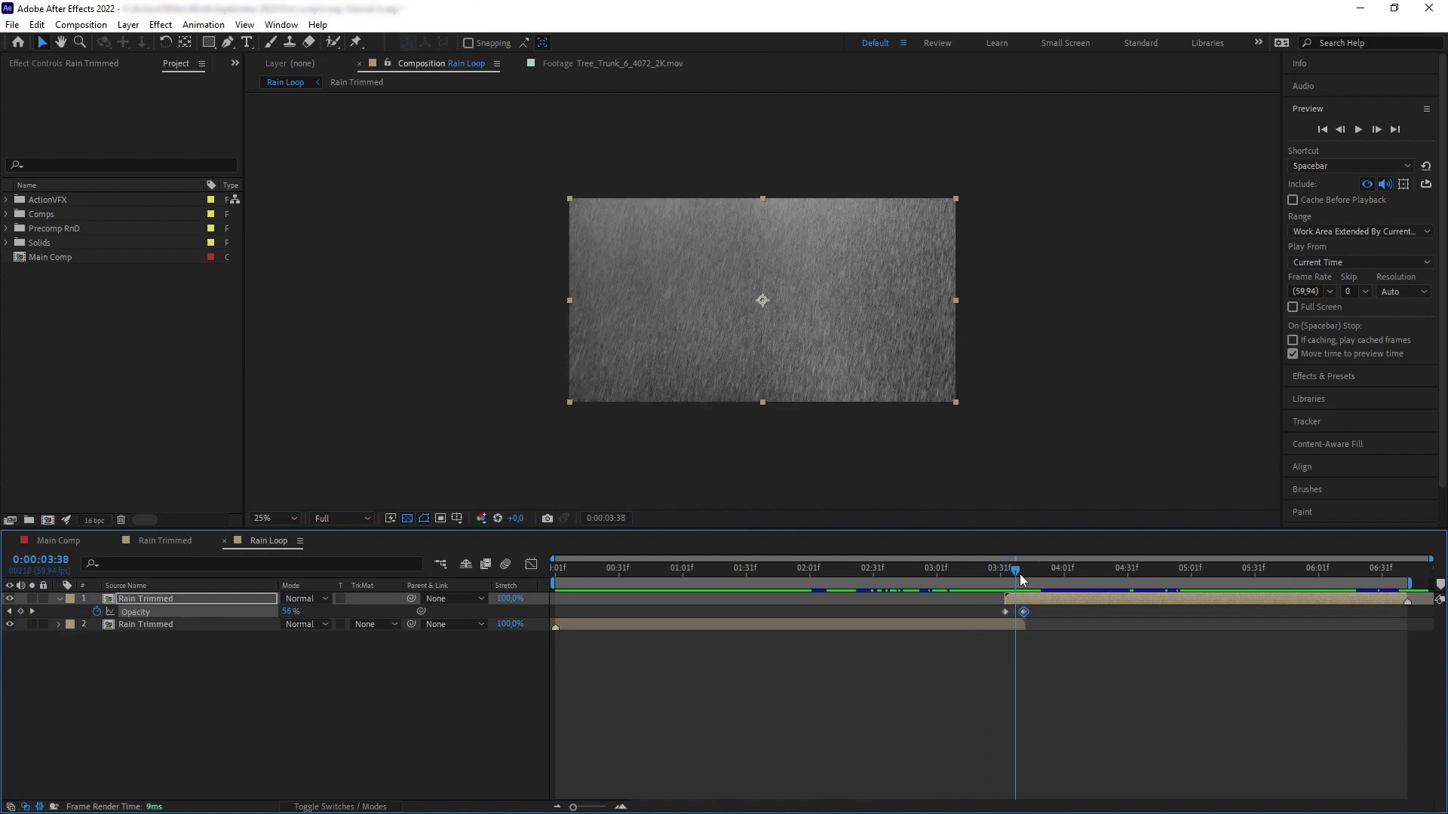
left_click(1016, 624)
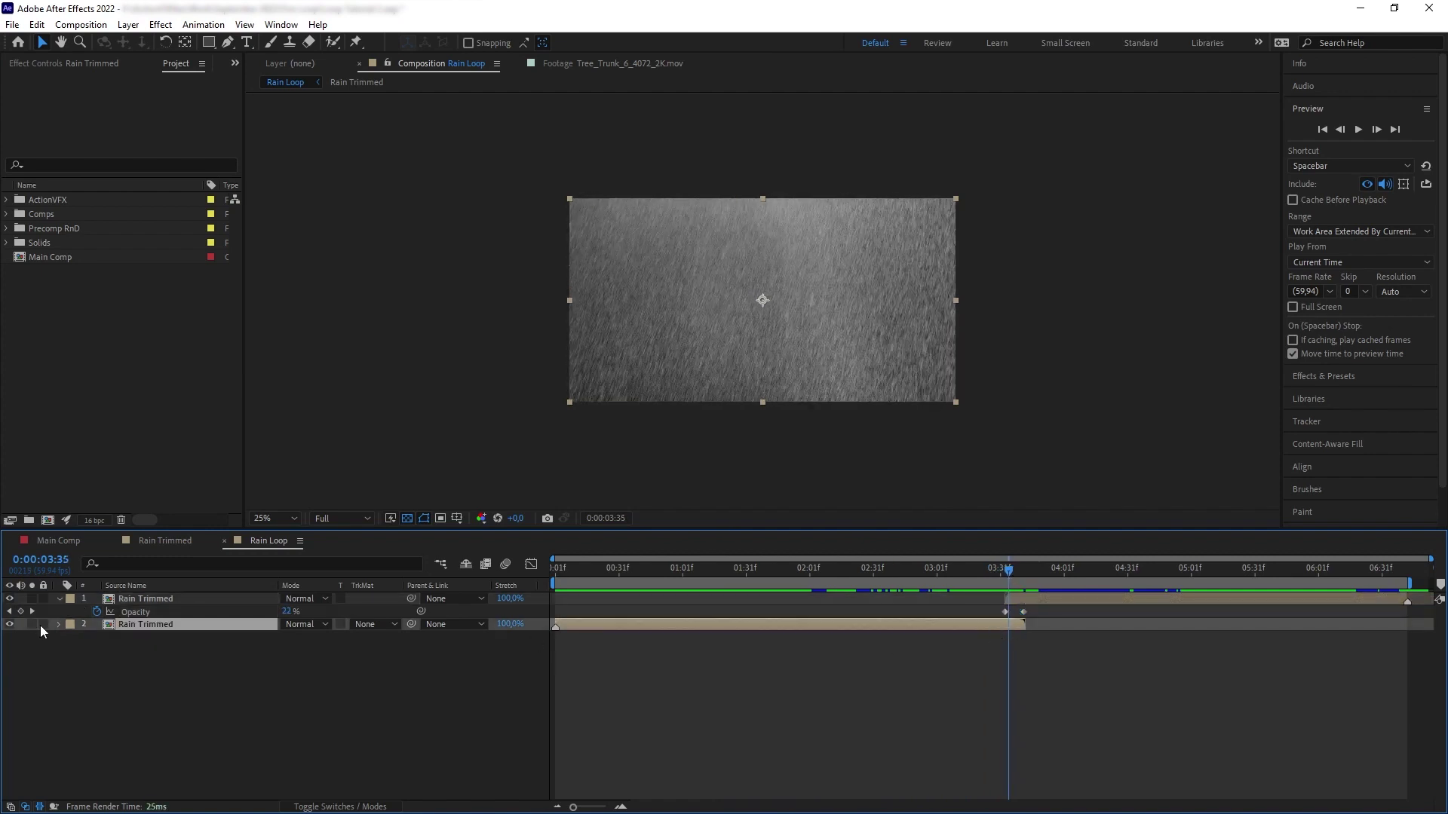
key("Home")
key("space")
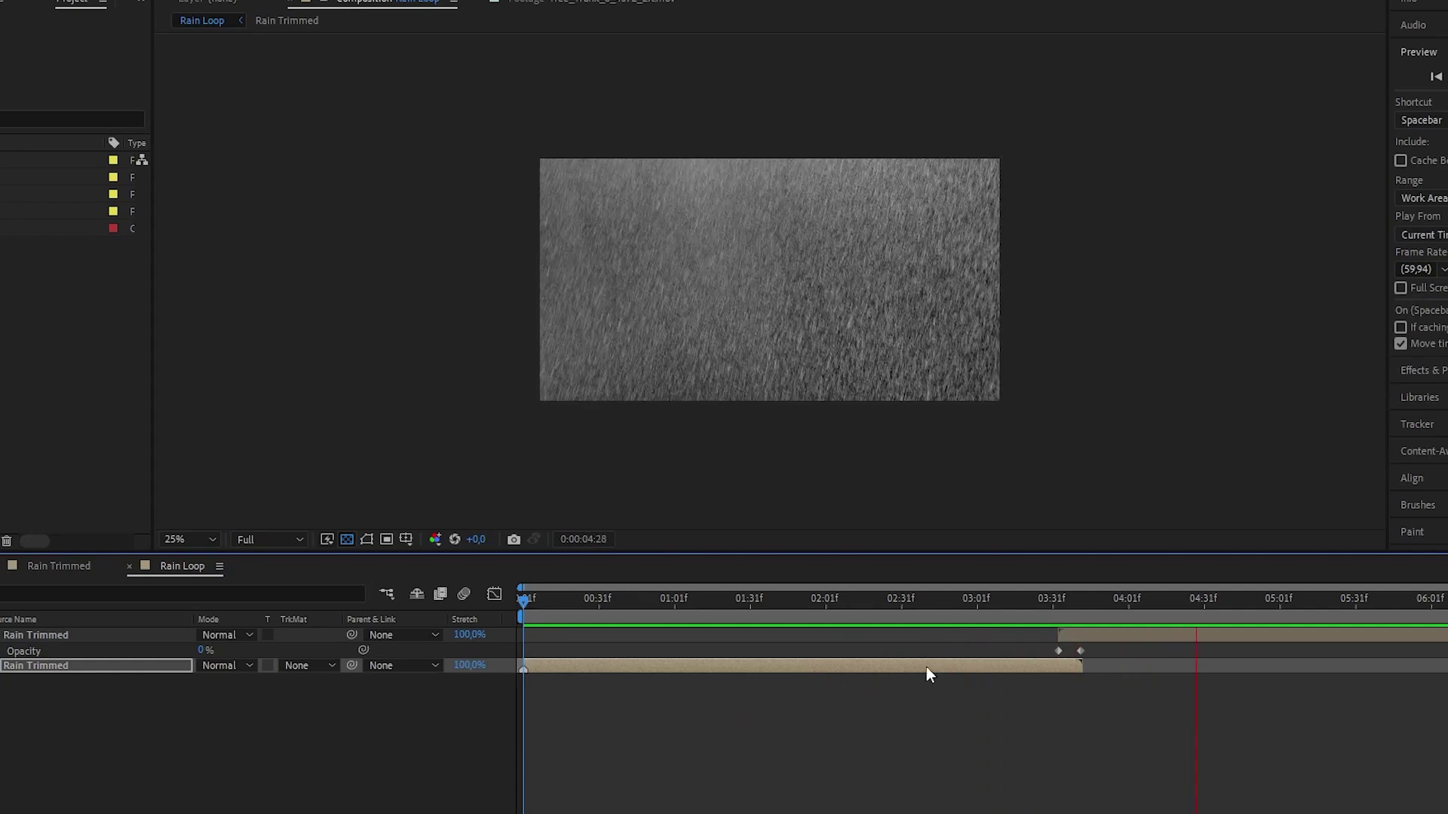
key("space")
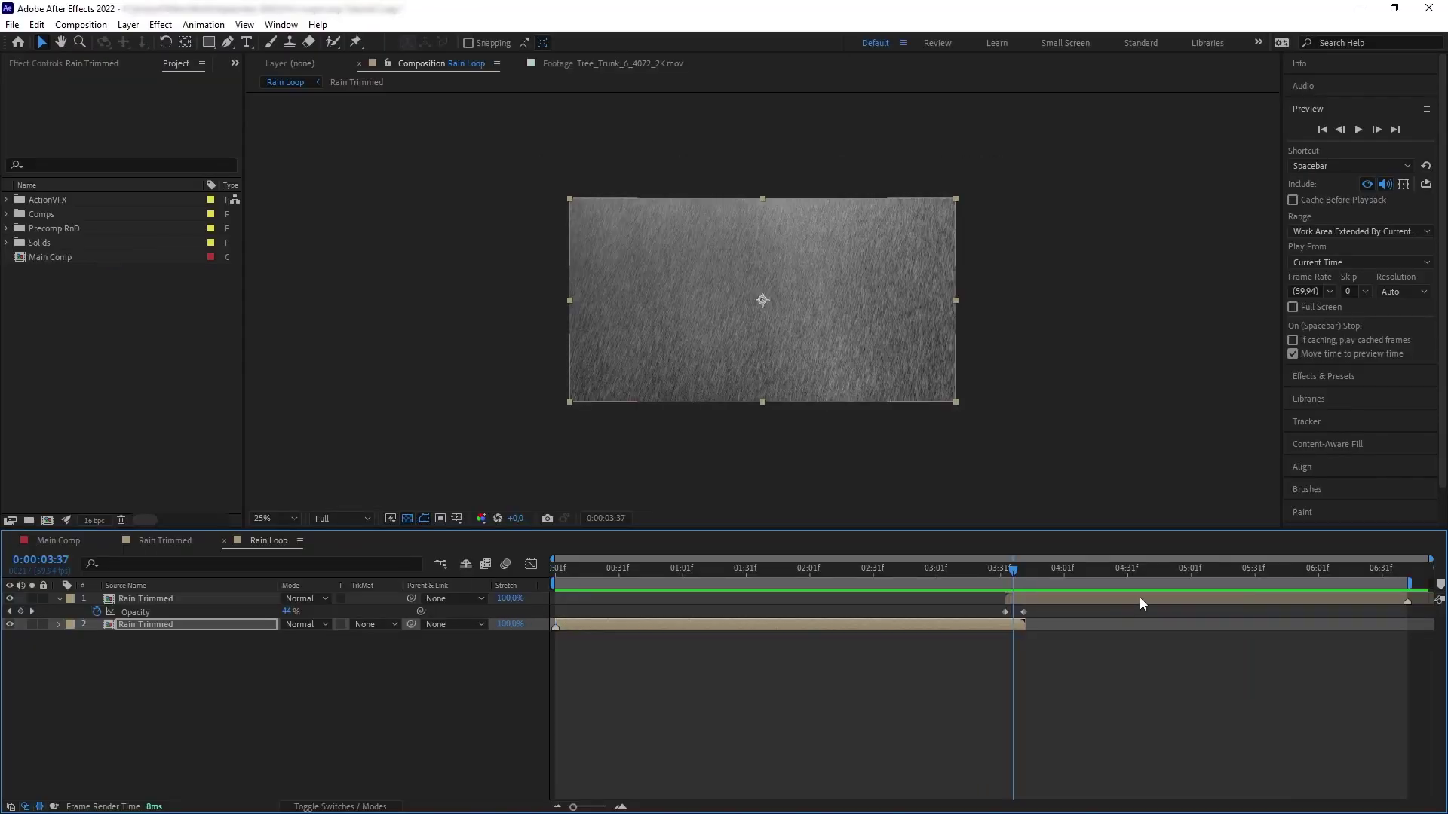
Step: Lengthen the crossfade by sliding the upper layer earlier, moving its 100% keyframe to the lower layer's end, and ending the work area at its marker
left_click_drag(1248, 599, 1105, 600)
left_click_drag(880, 612, 1024, 613)
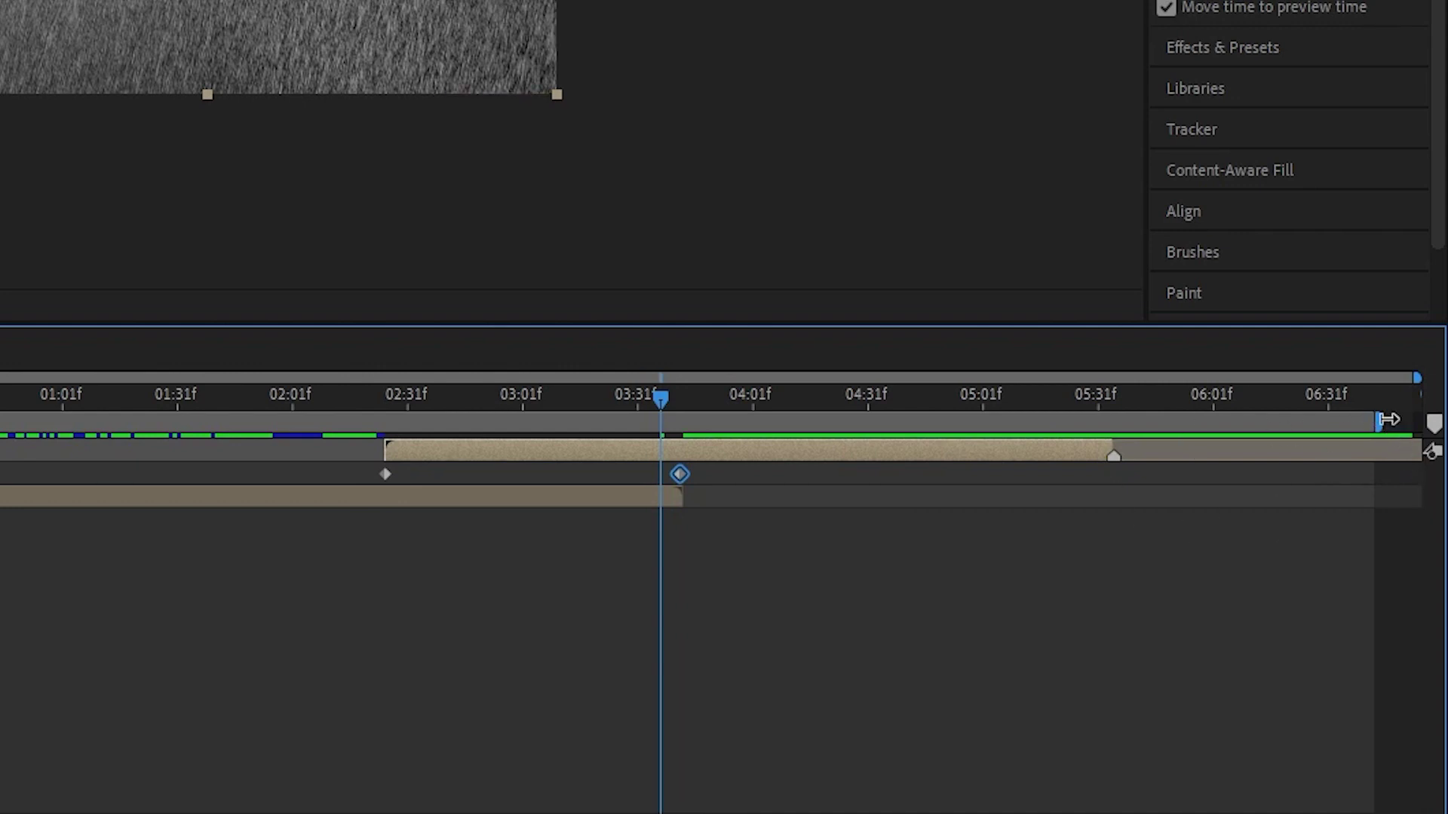
left_click_drag(1389, 420, 1116, 420)
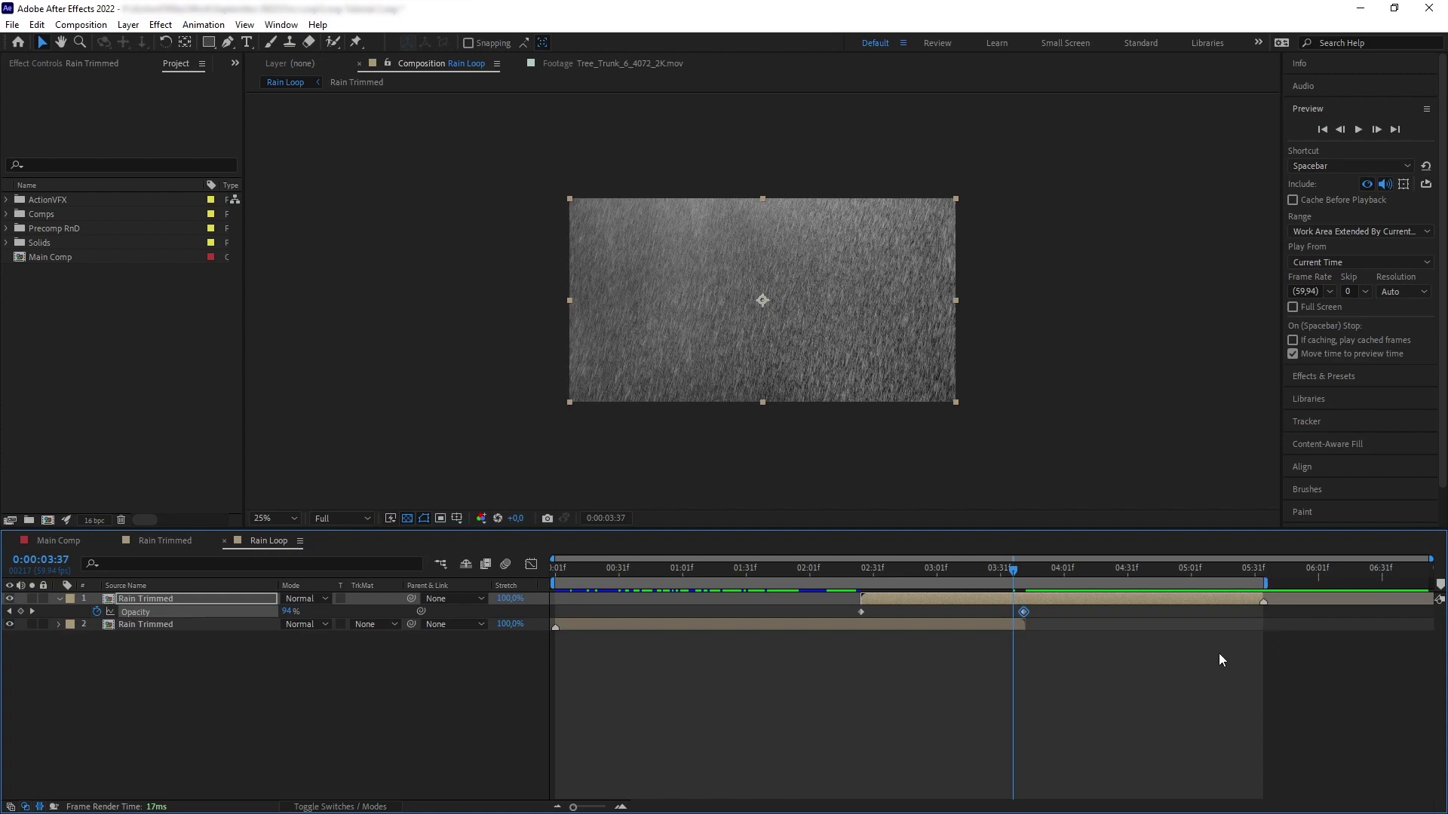
Step: Preview the longer crossfade and trim the Rain Loop composition to the work area
key("space")
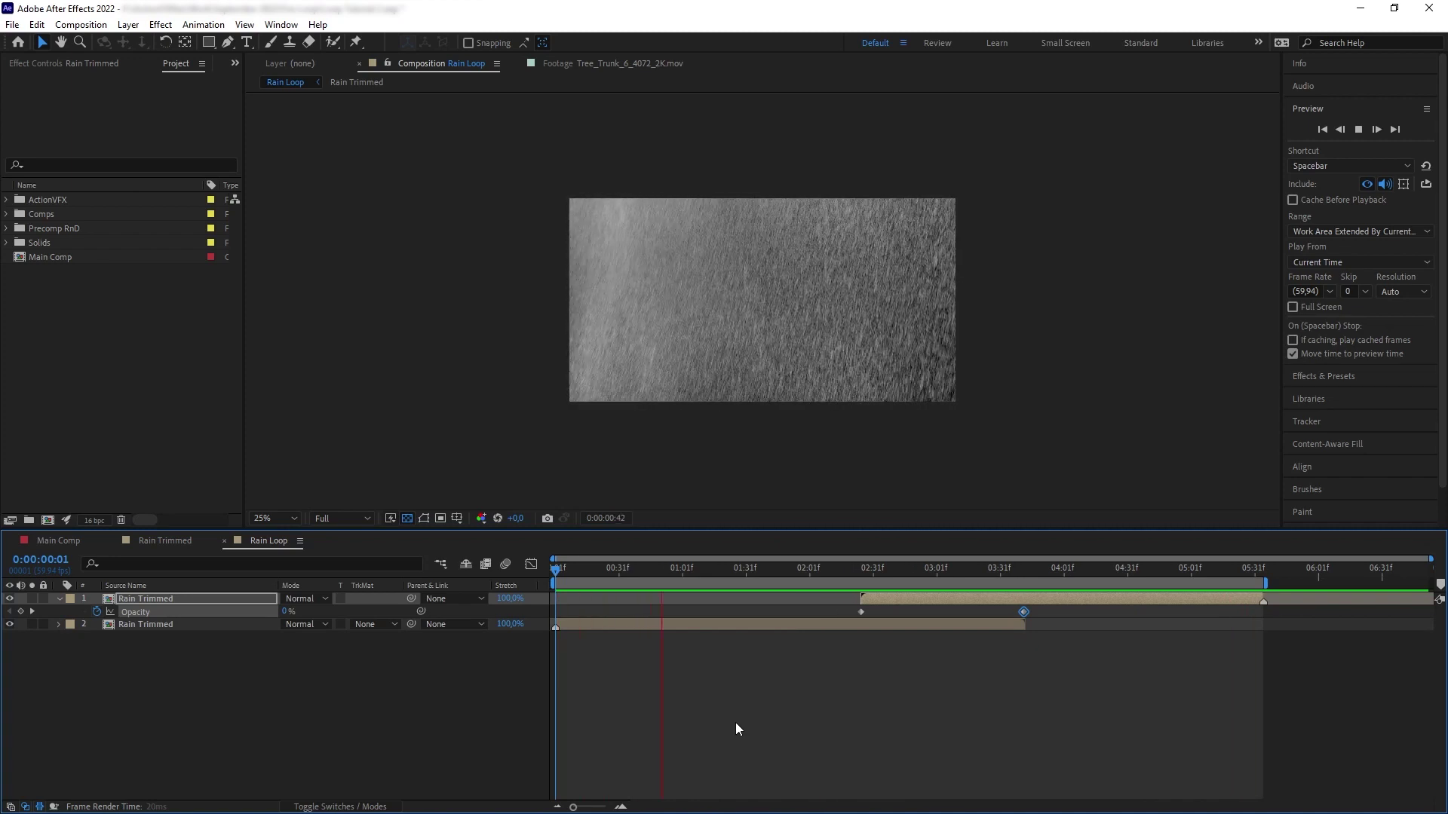
key("space")
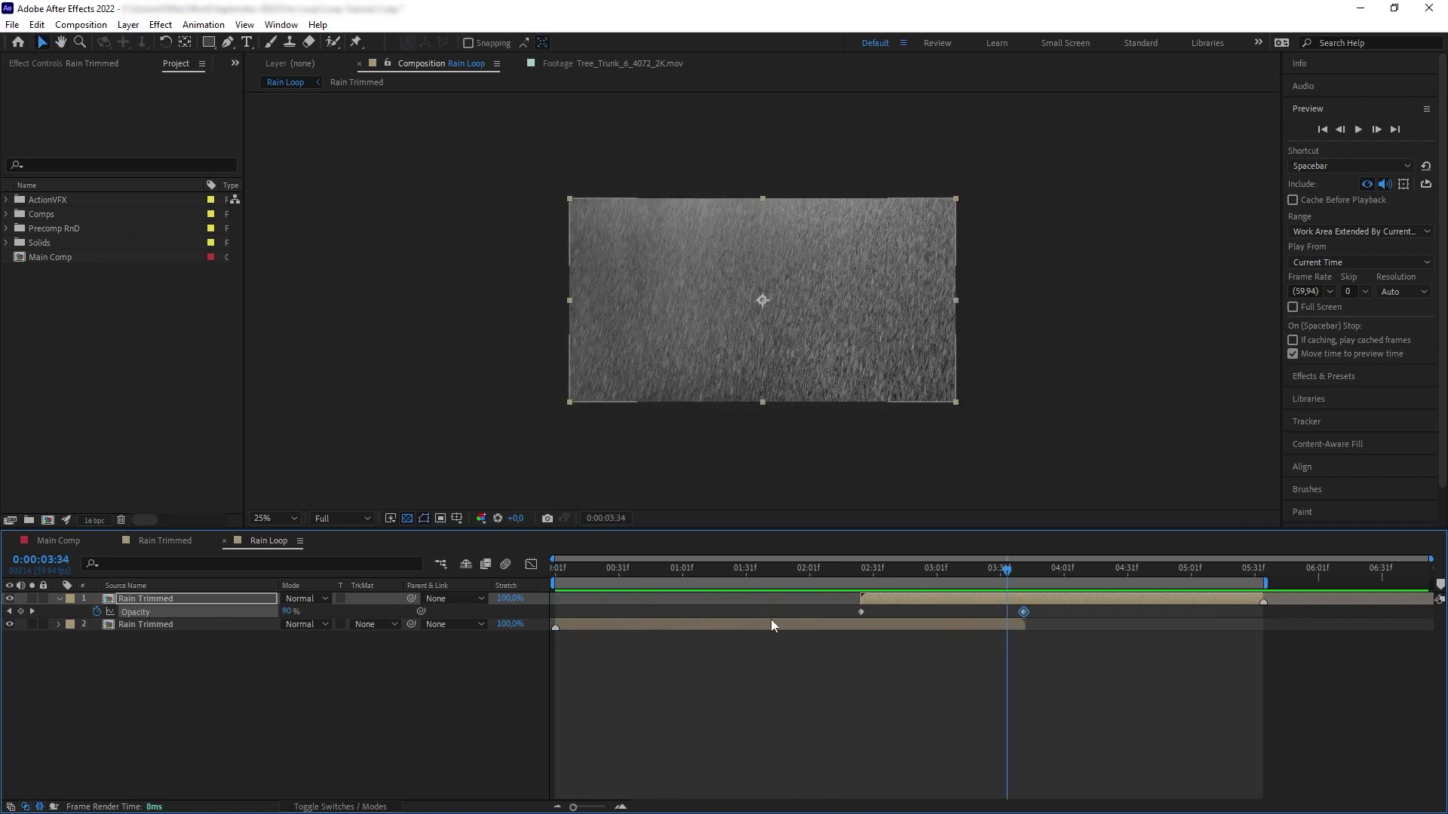
left_click(68, 27)
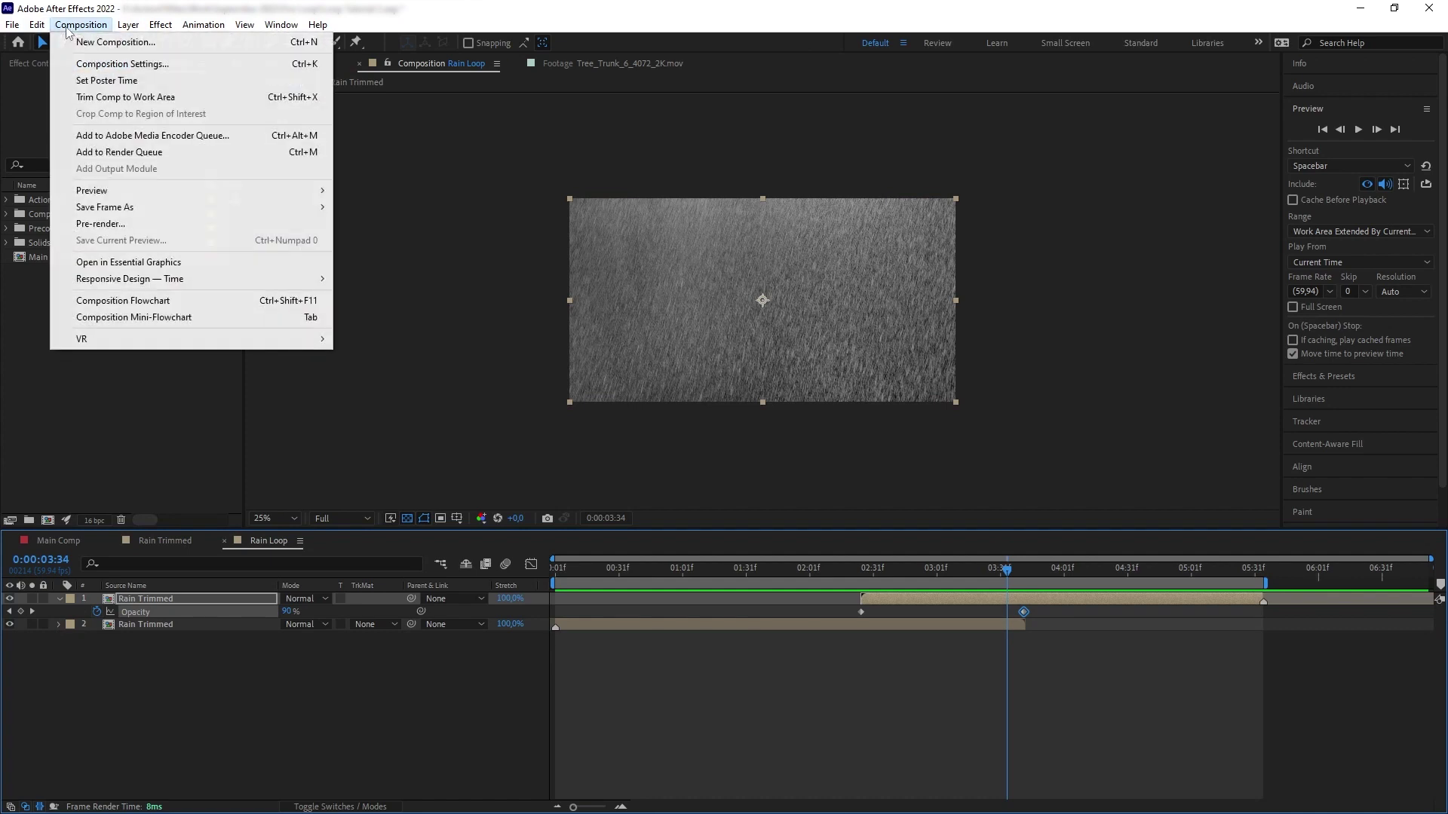
left_click(183, 98)
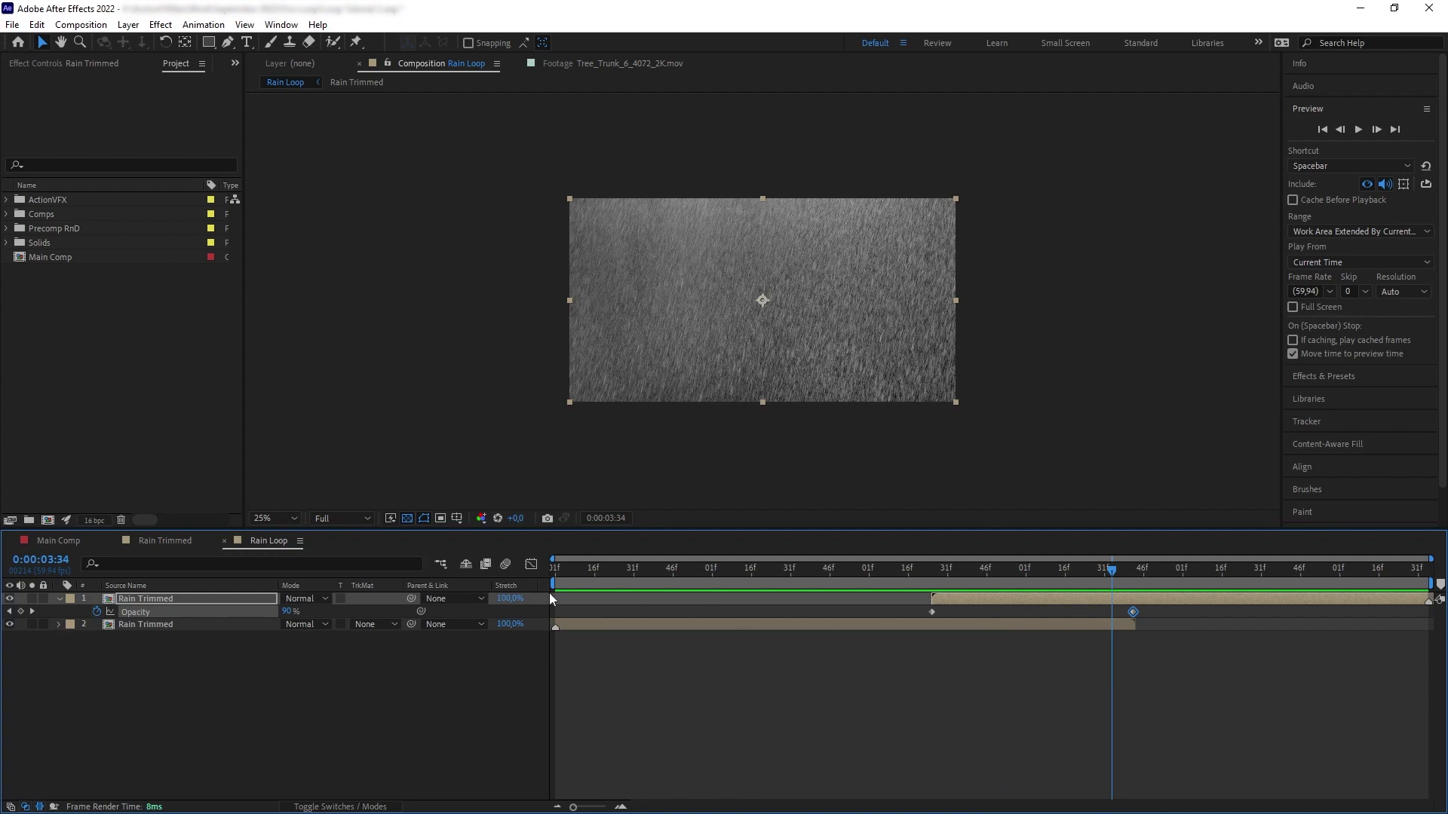
Step: Add the Rain Loop composition from the Comps folder to Main Comp as a layer
left_click(57, 541)
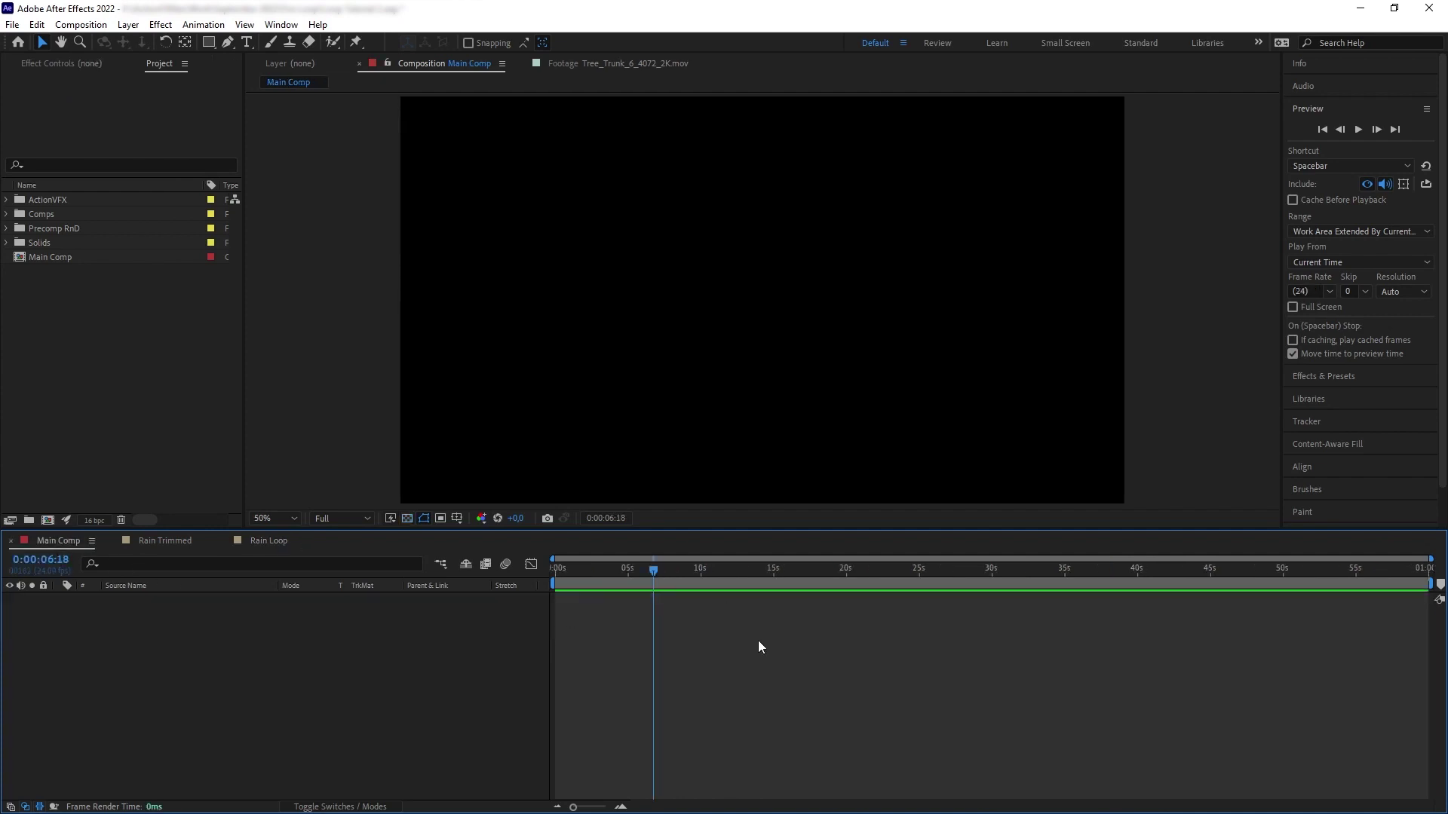
left_click(7, 215)
left_click_drag(55, 275, 252, 679)
left_click(10, 221)
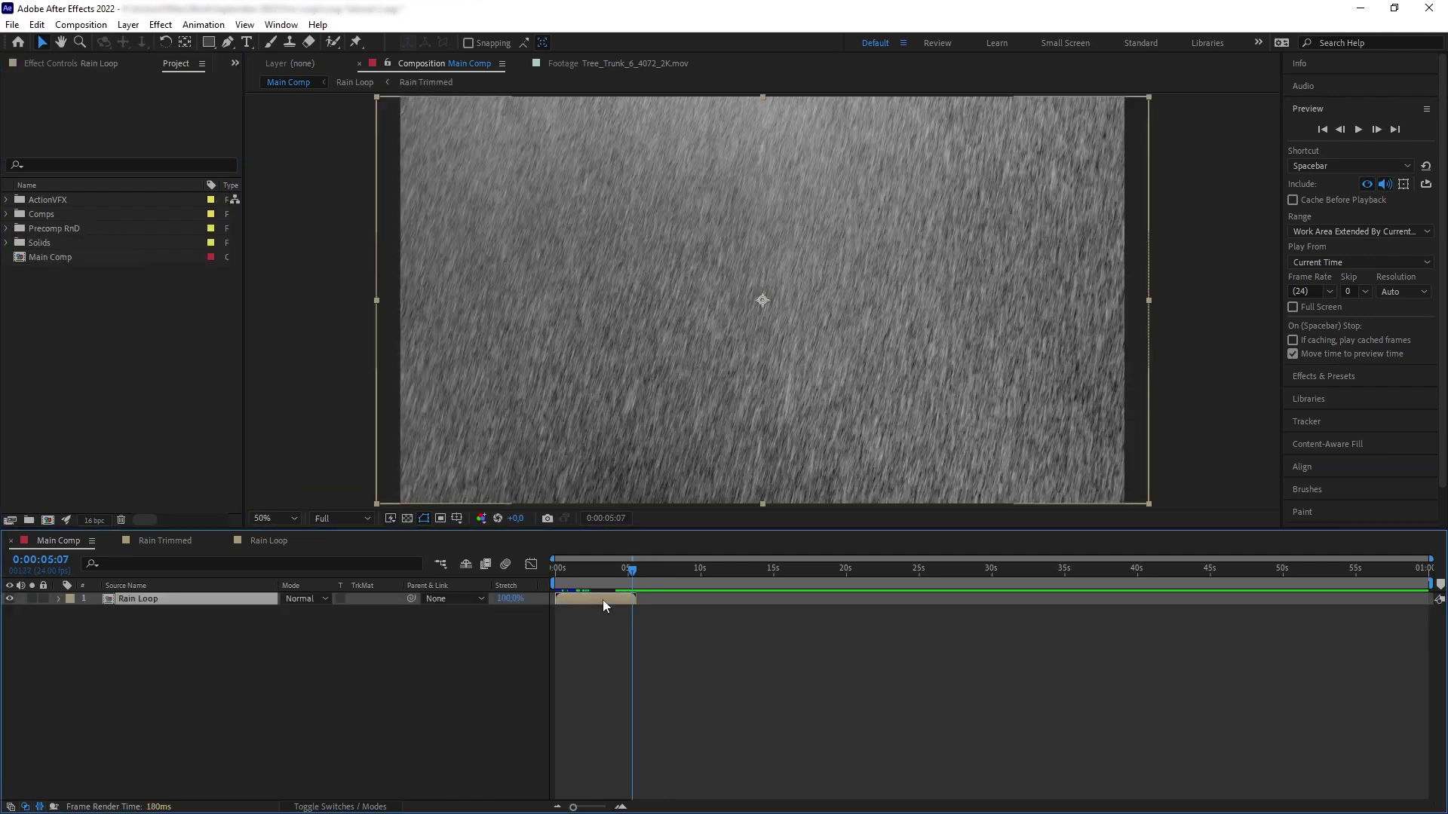
Step: Duplicate the Rain Loop layer twice, place the copies end to end, and limit the work area to them for a preview
key("ctrl+d")
key("ctrl+d")
left_click_drag(1428, 584, 798, 585)
key("space")
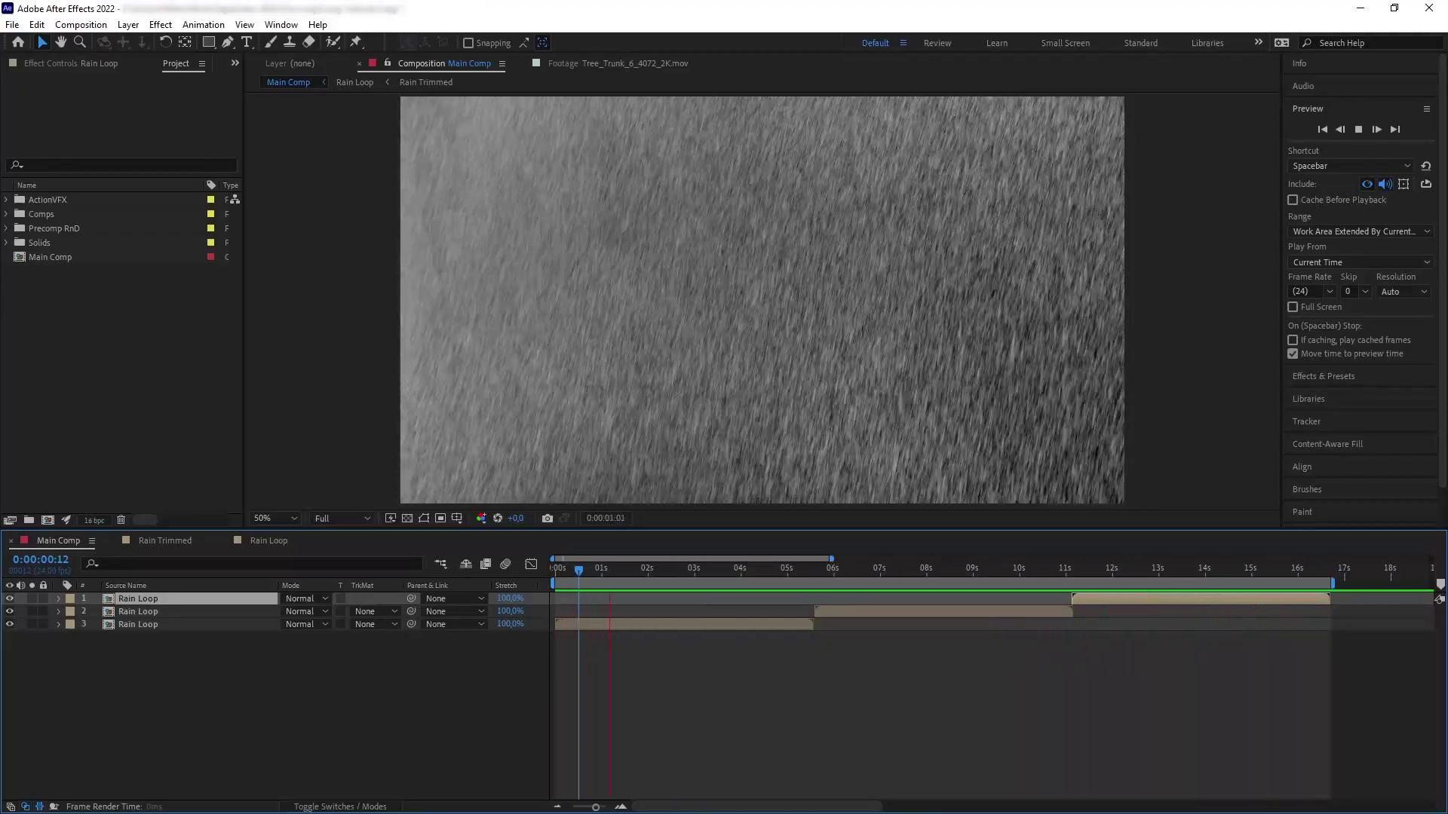
key("space")
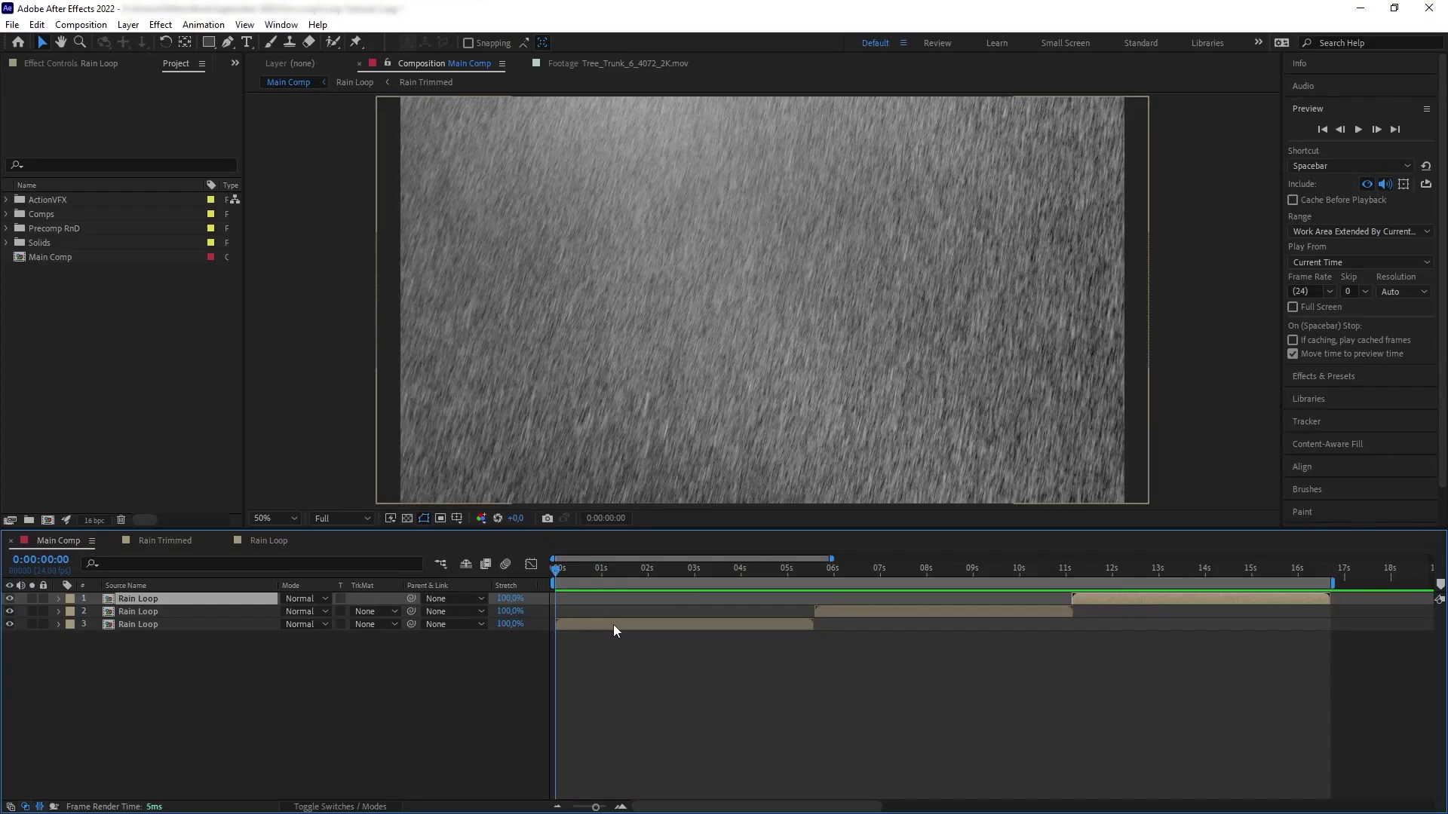
Step: Open the Rain Trimmed composition nested in Rain Loop, add Rain_Medium_4_3728_2K.mov above the existing footage, and return to Rain Loop
double_click(617, 627)
left_click(573, 623)
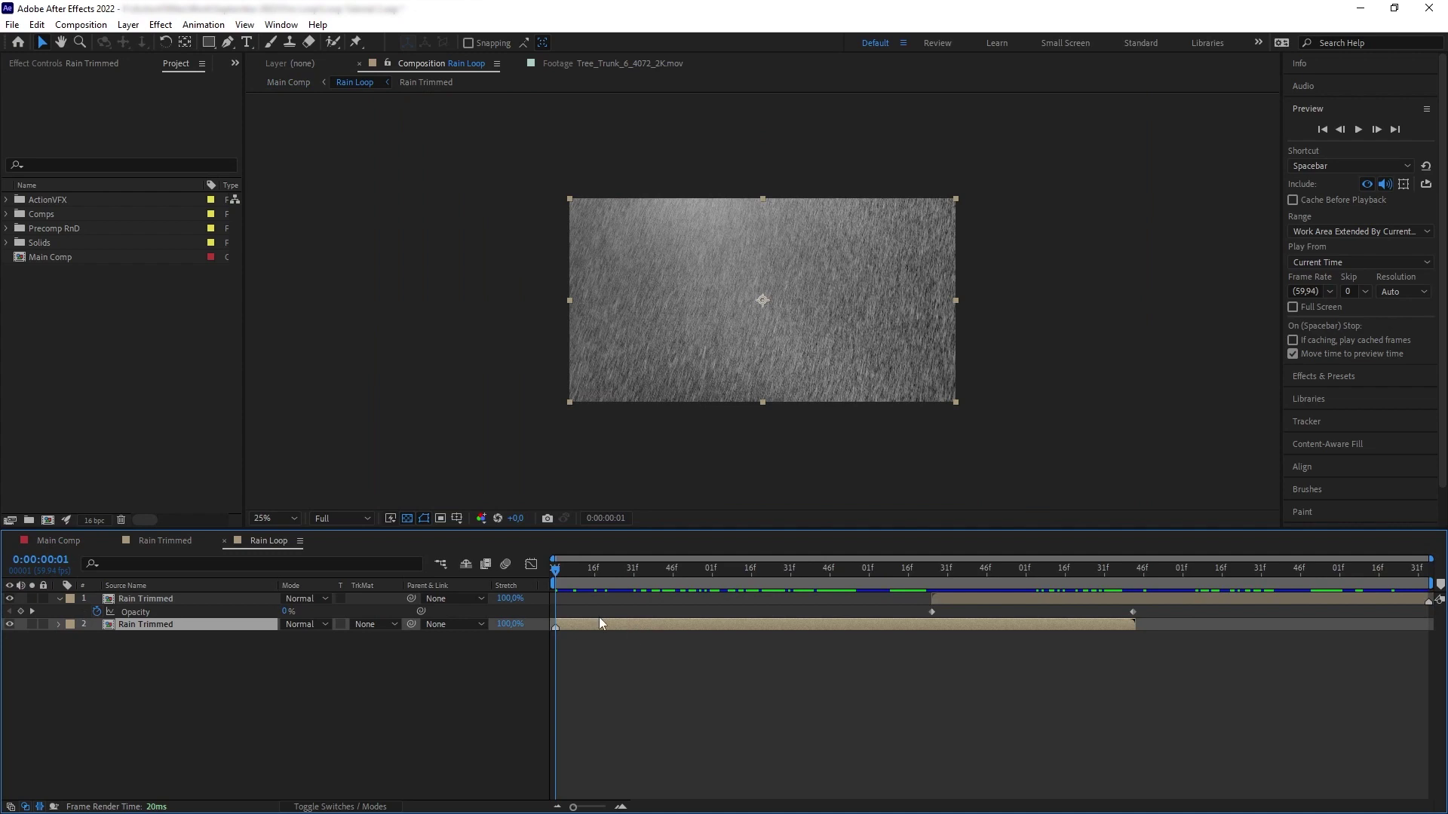
double_click(619, 624)
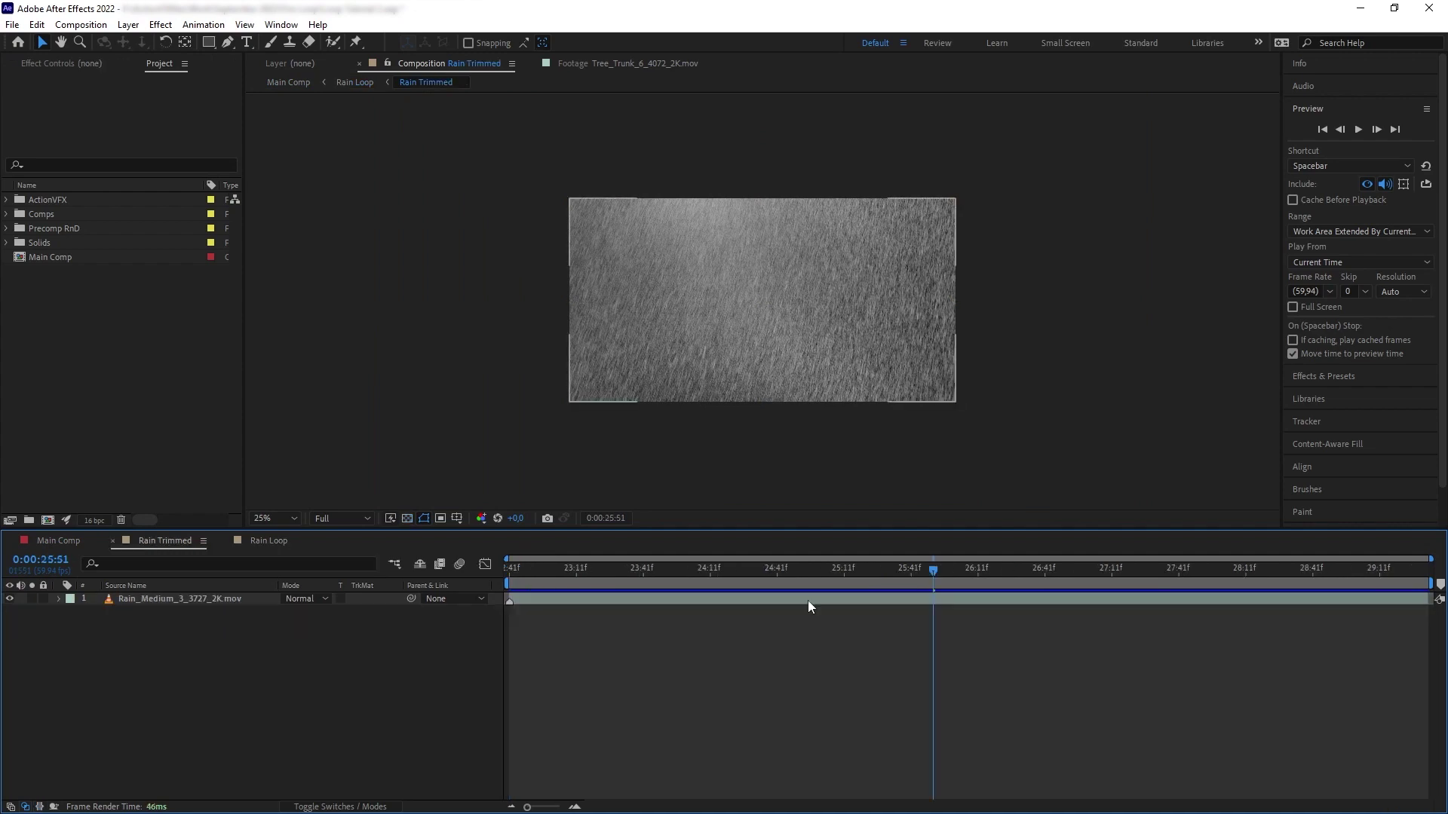
left_click(857, 602)
left_click_drag(113, 329, 148, 595)
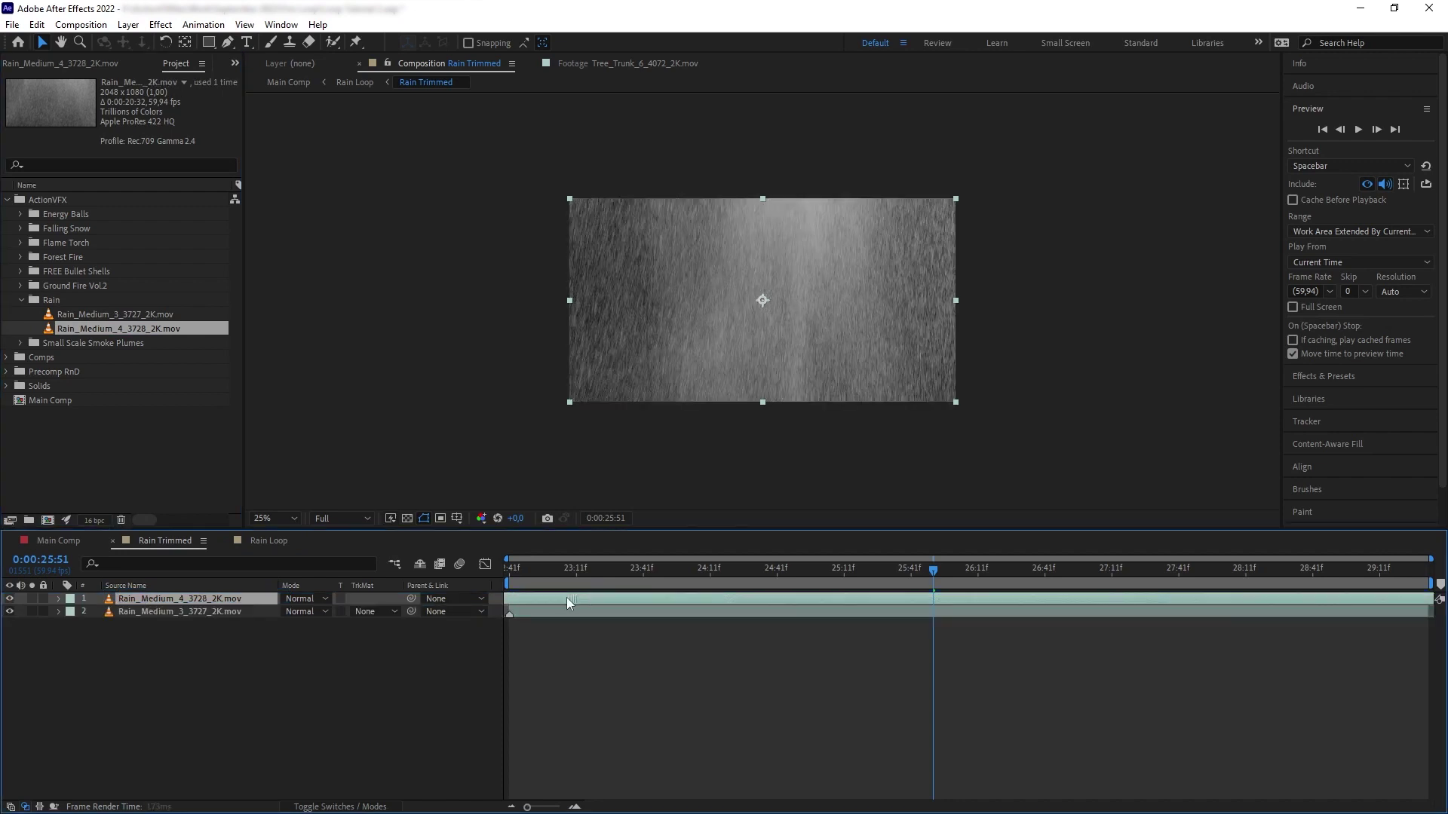
left_click(349, 89)
key("space")
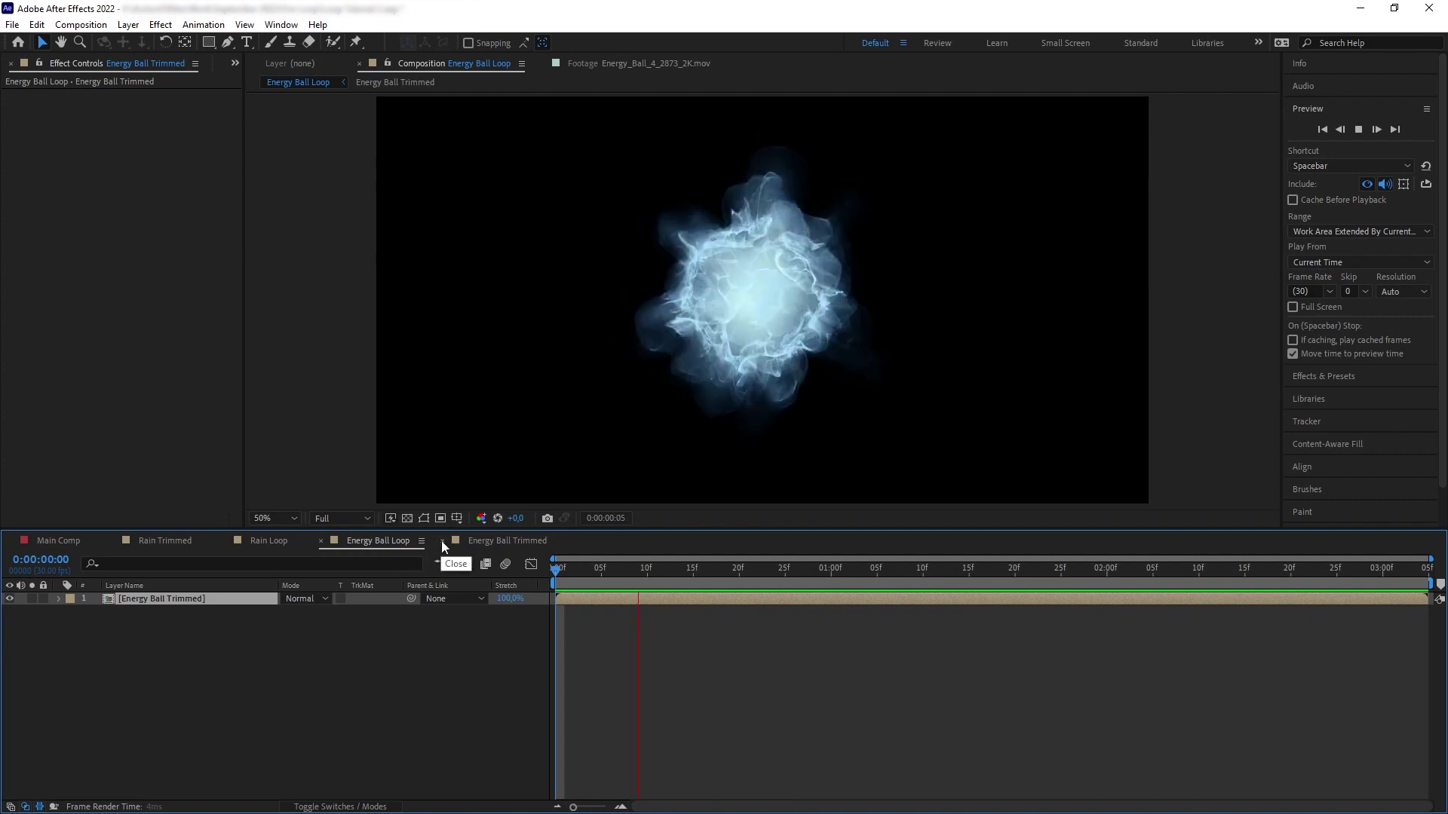
Step: Split the Energy Ball Trimmed layer at 0:00:01:10, swap the two halves in time, and stack the one that plays second on top
left_click(442, 541)
left_click(928, 647)
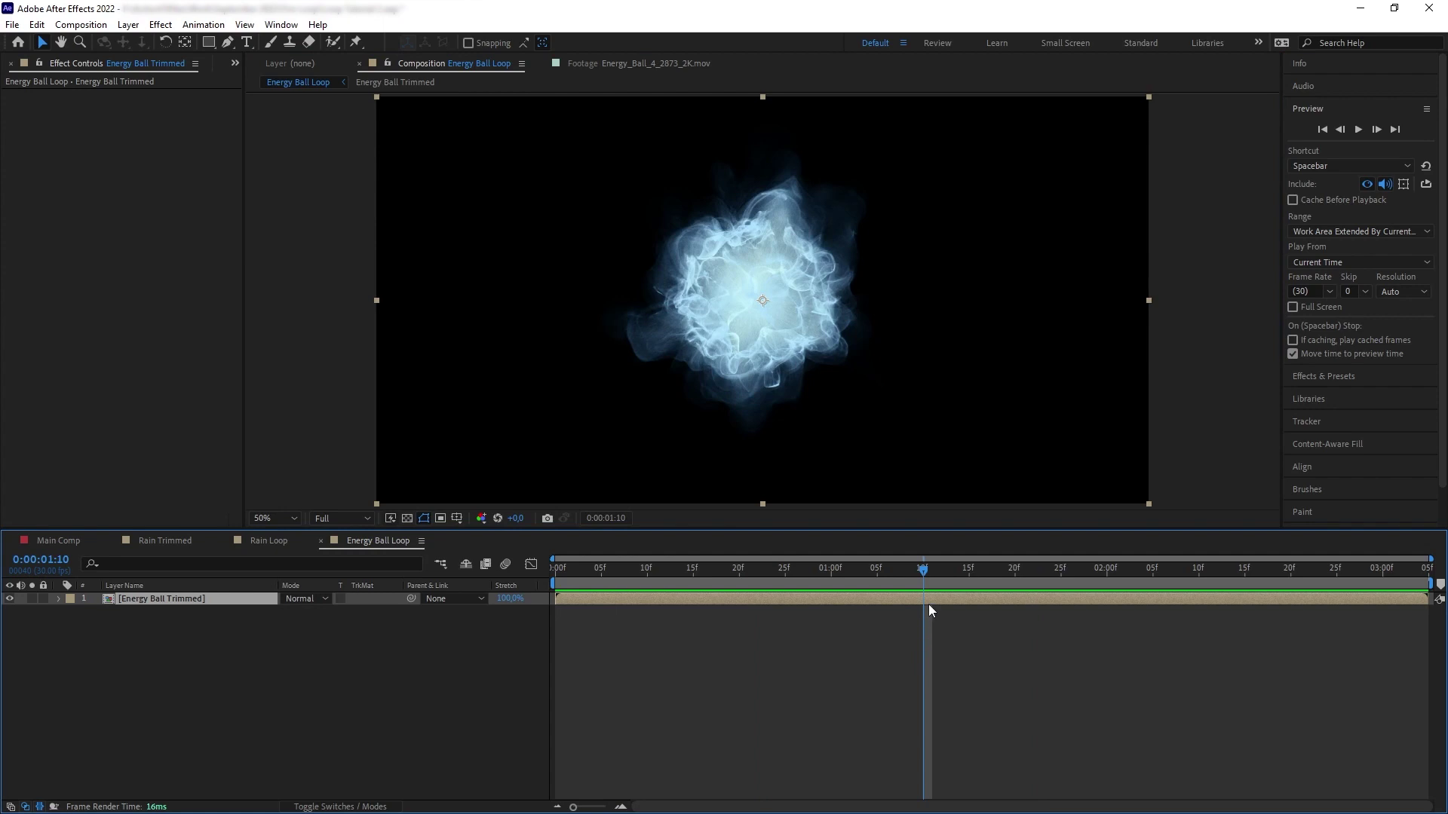
key("ctrl+shift+d")
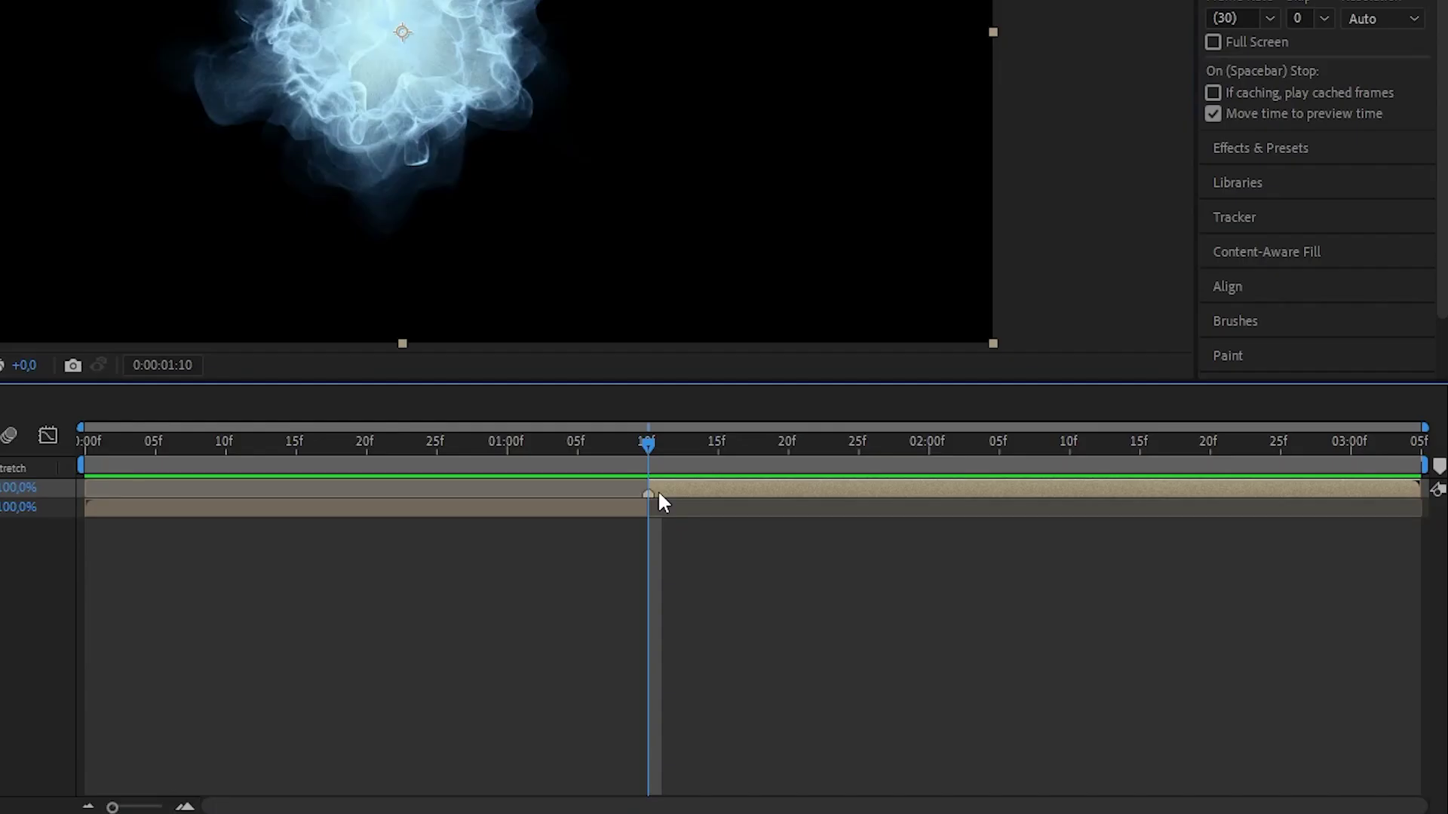
left_click(910, 613)
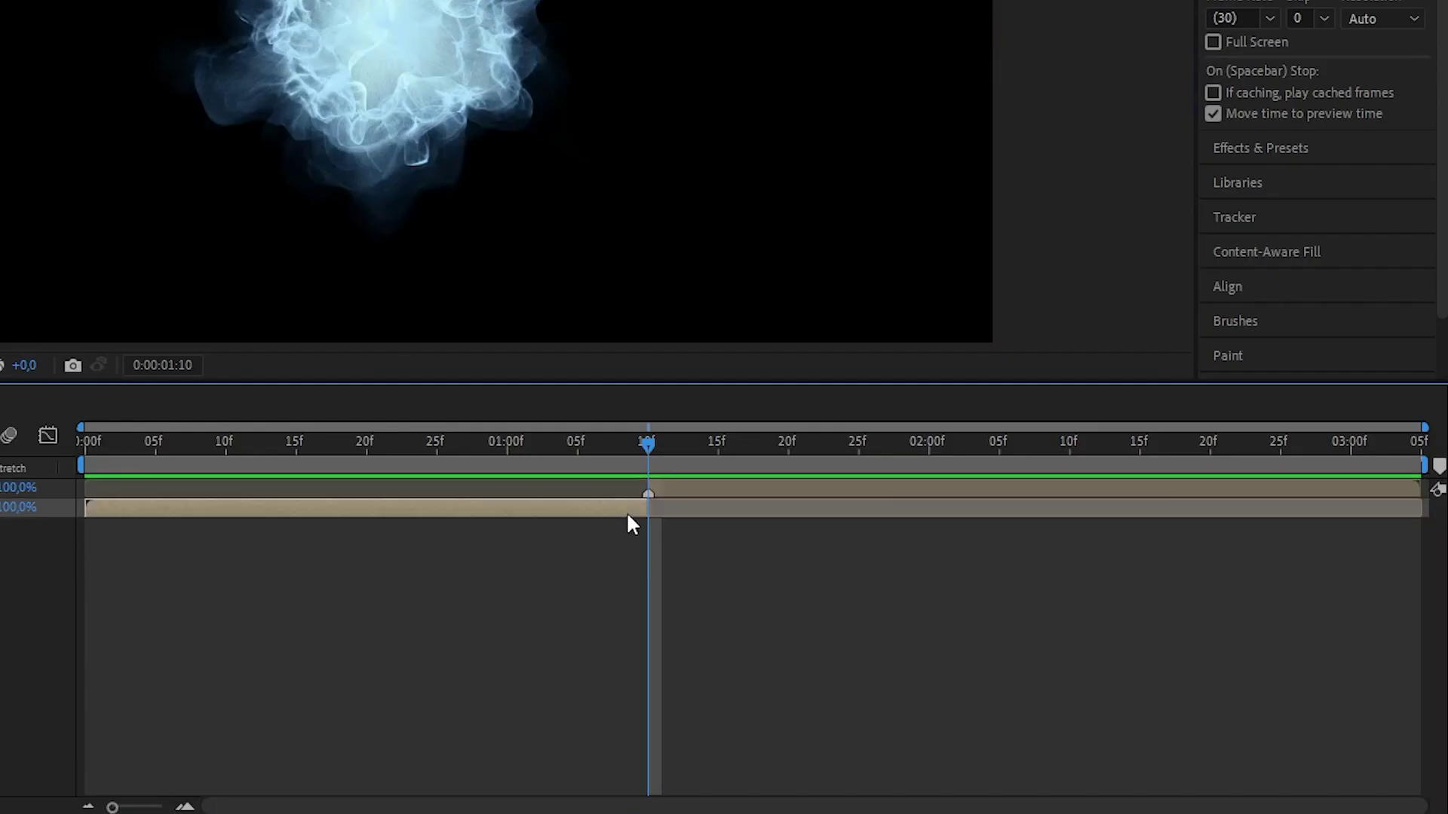
left_click_drag(693, 492, 946, 508)
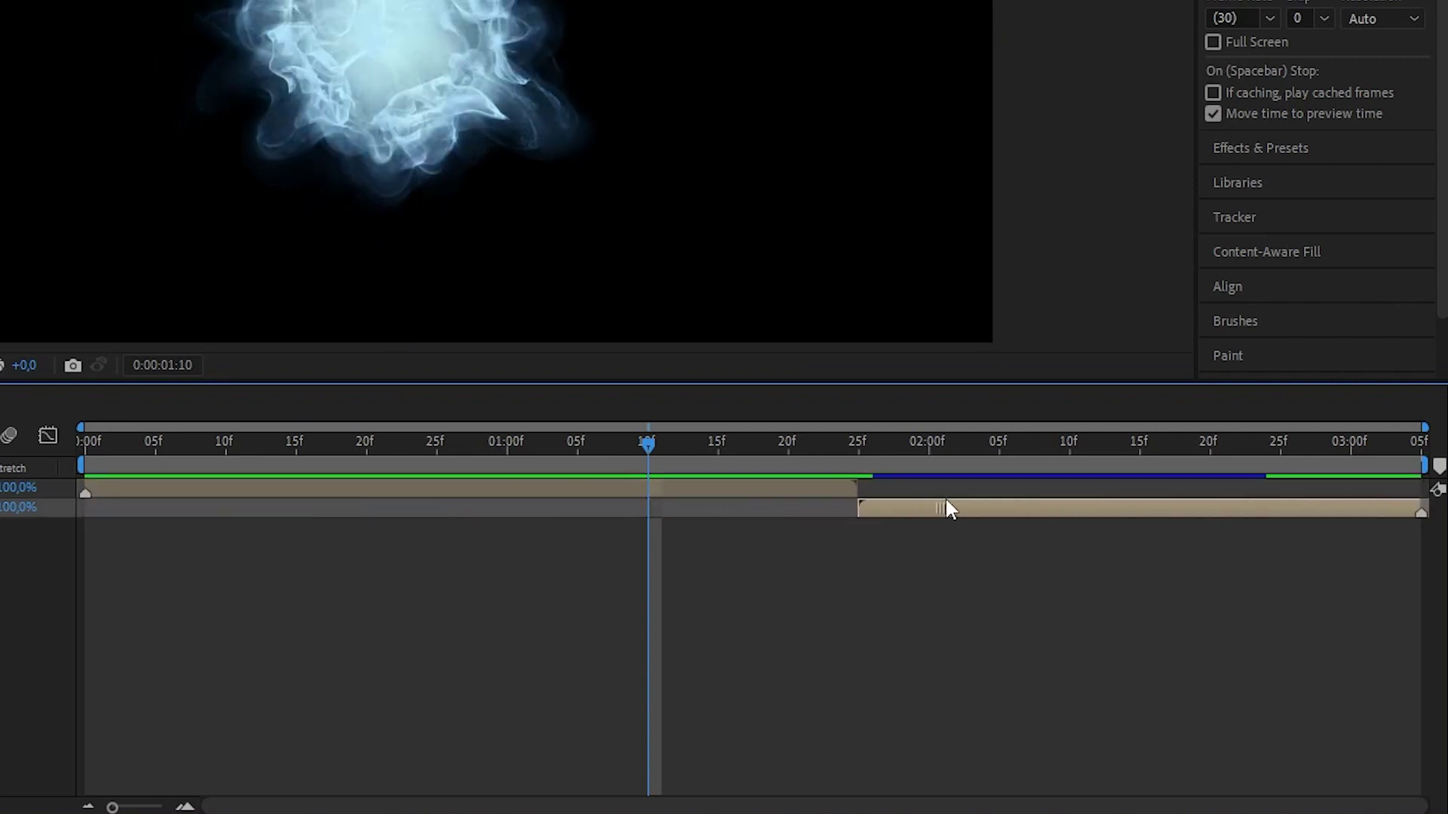
left_click_drag(250, 614, 247, 595)
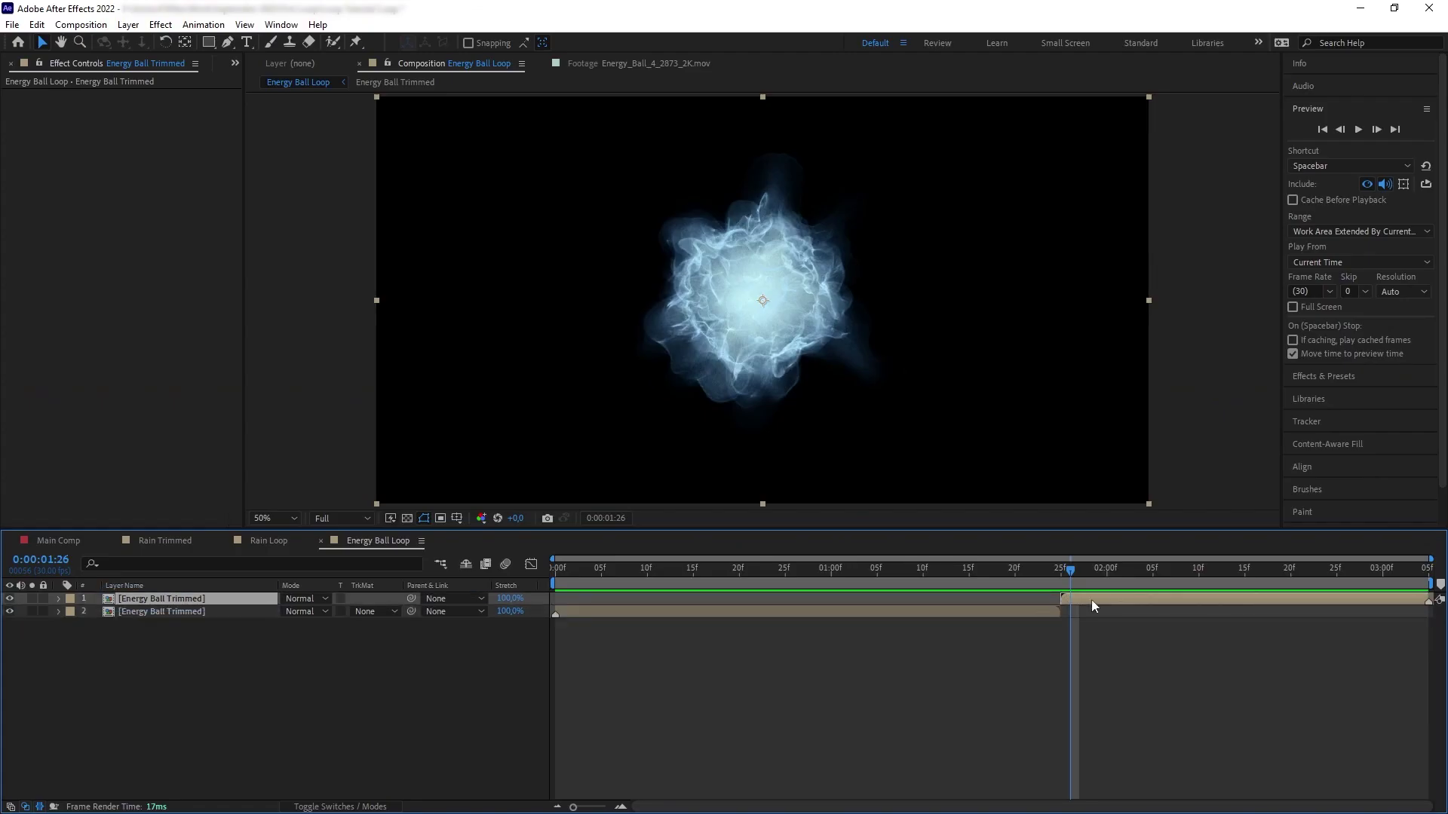
Step: Slide the upper half earlier to start at 0:00:01:04, overlapping the lower one, and end the work area at its end
left_click_drag(1132, 595, 938, 593)
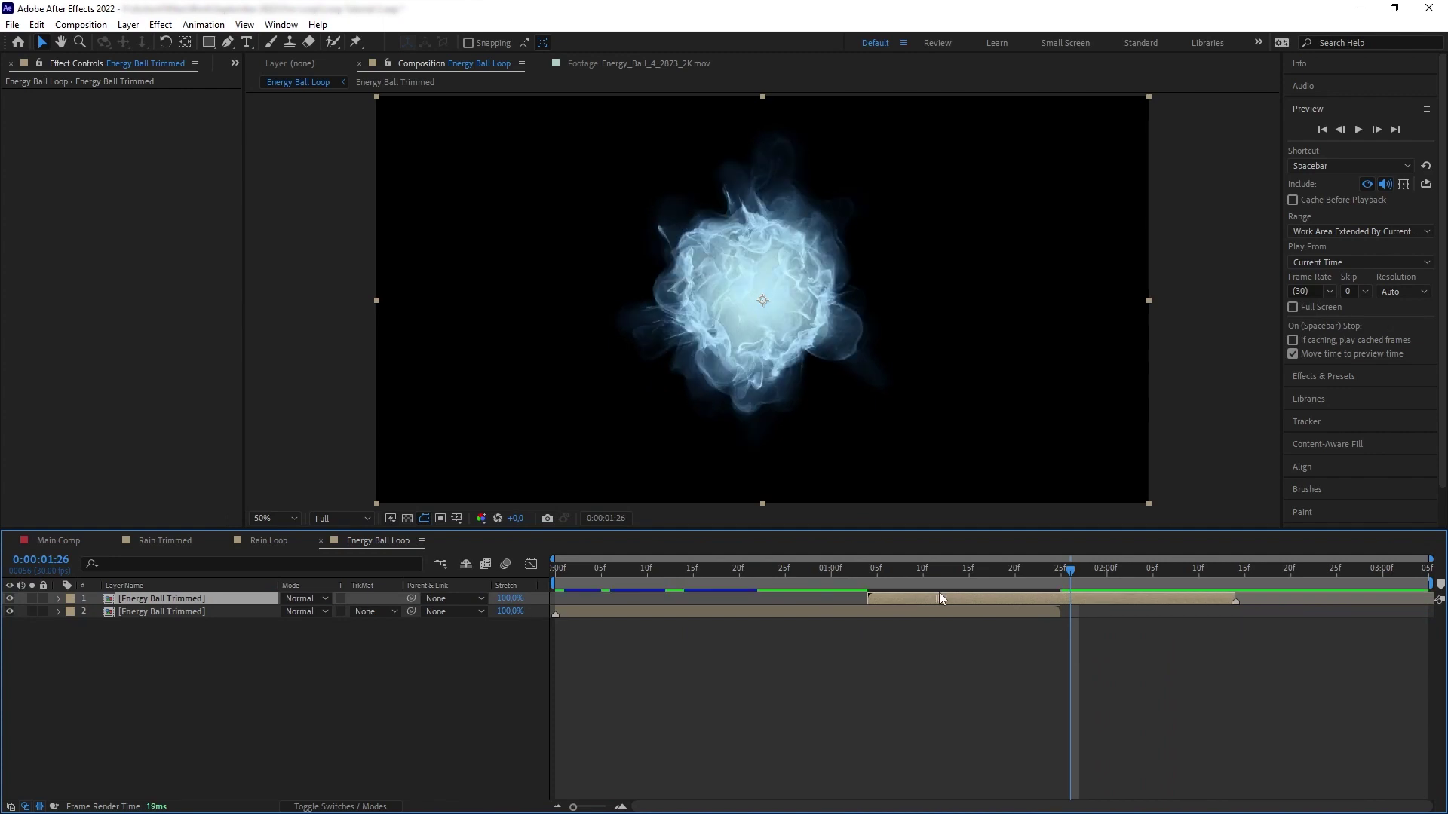
left_click_drag(1423, 585, 1238, 578)
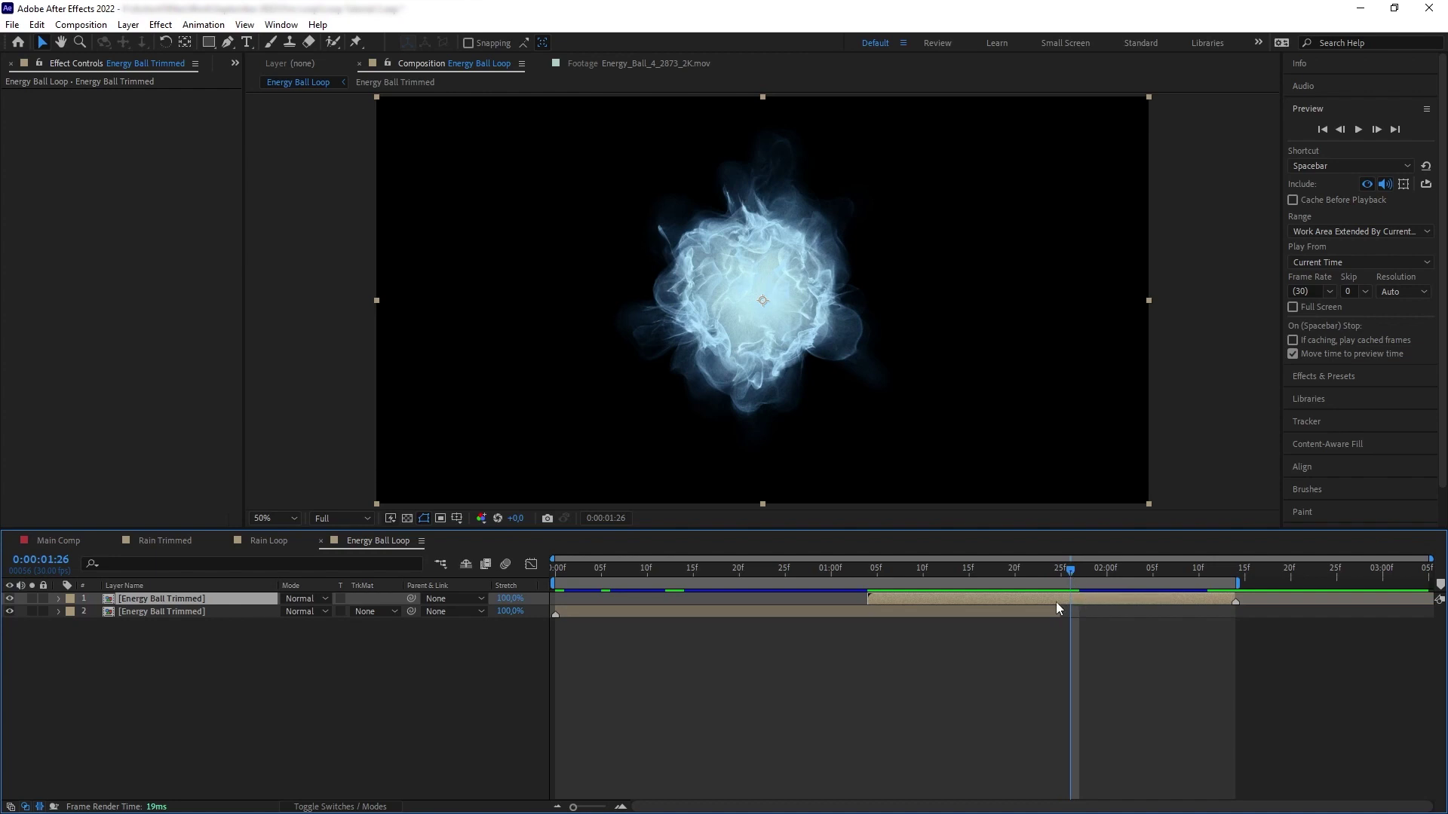
Step: Inspect the overlap at 0:00:01:12 by soloing each energy ball layer against the transparency grid, then restore the normal view
left_click_drag(1069, 570, 941, 573)
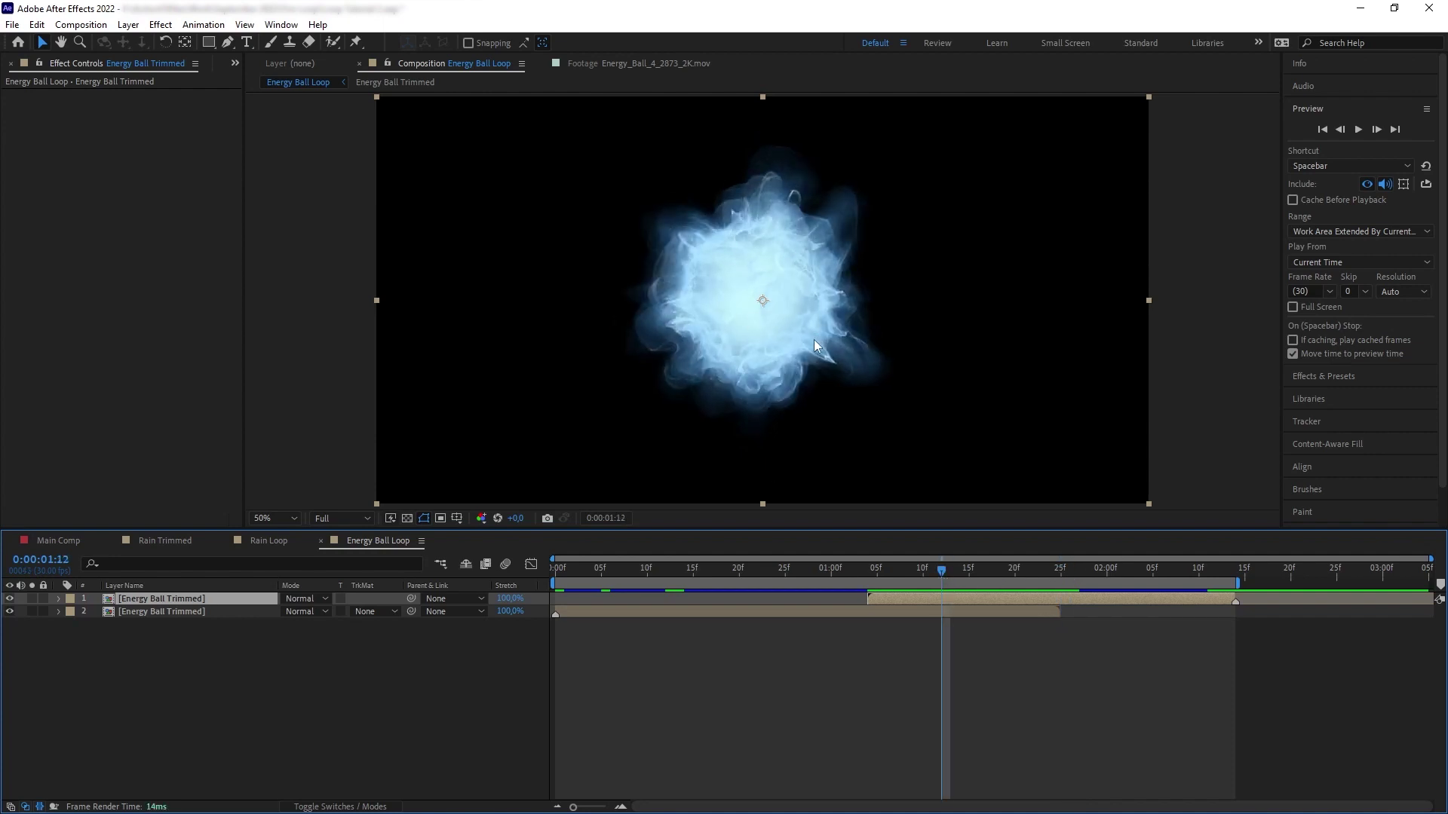
left_click(31, 599)
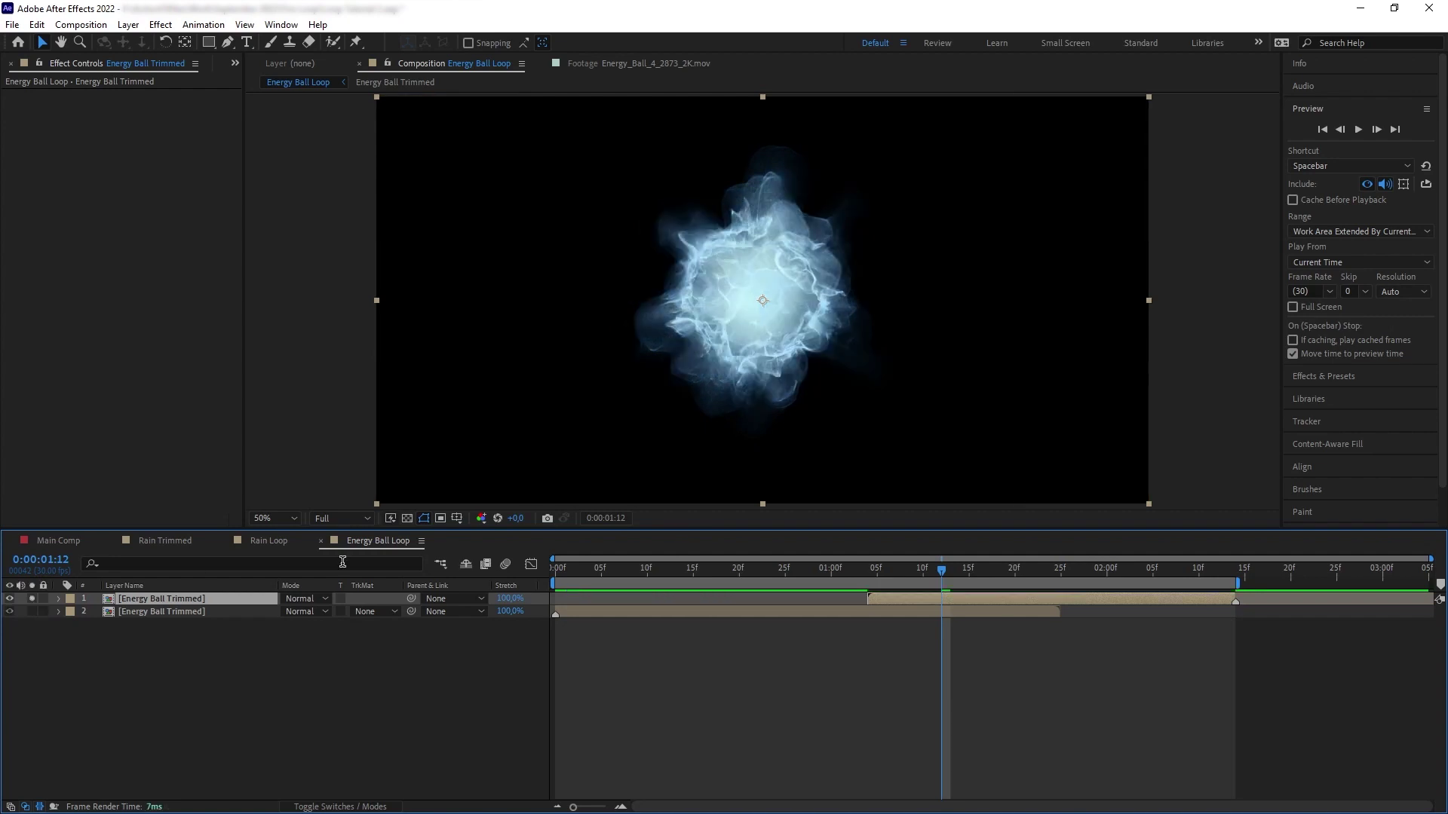
left_click(406, 520)
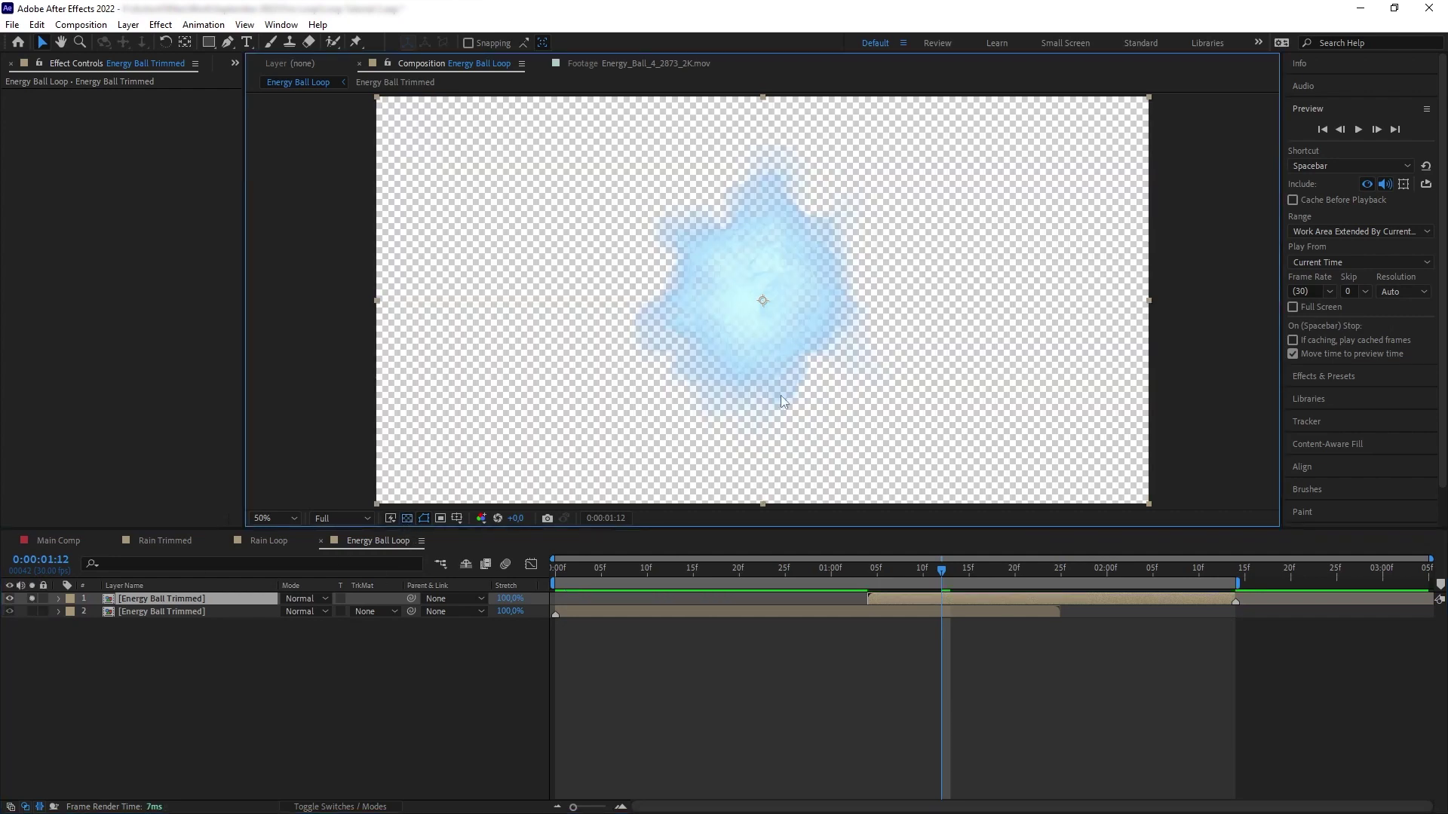
left_click(31, 611)
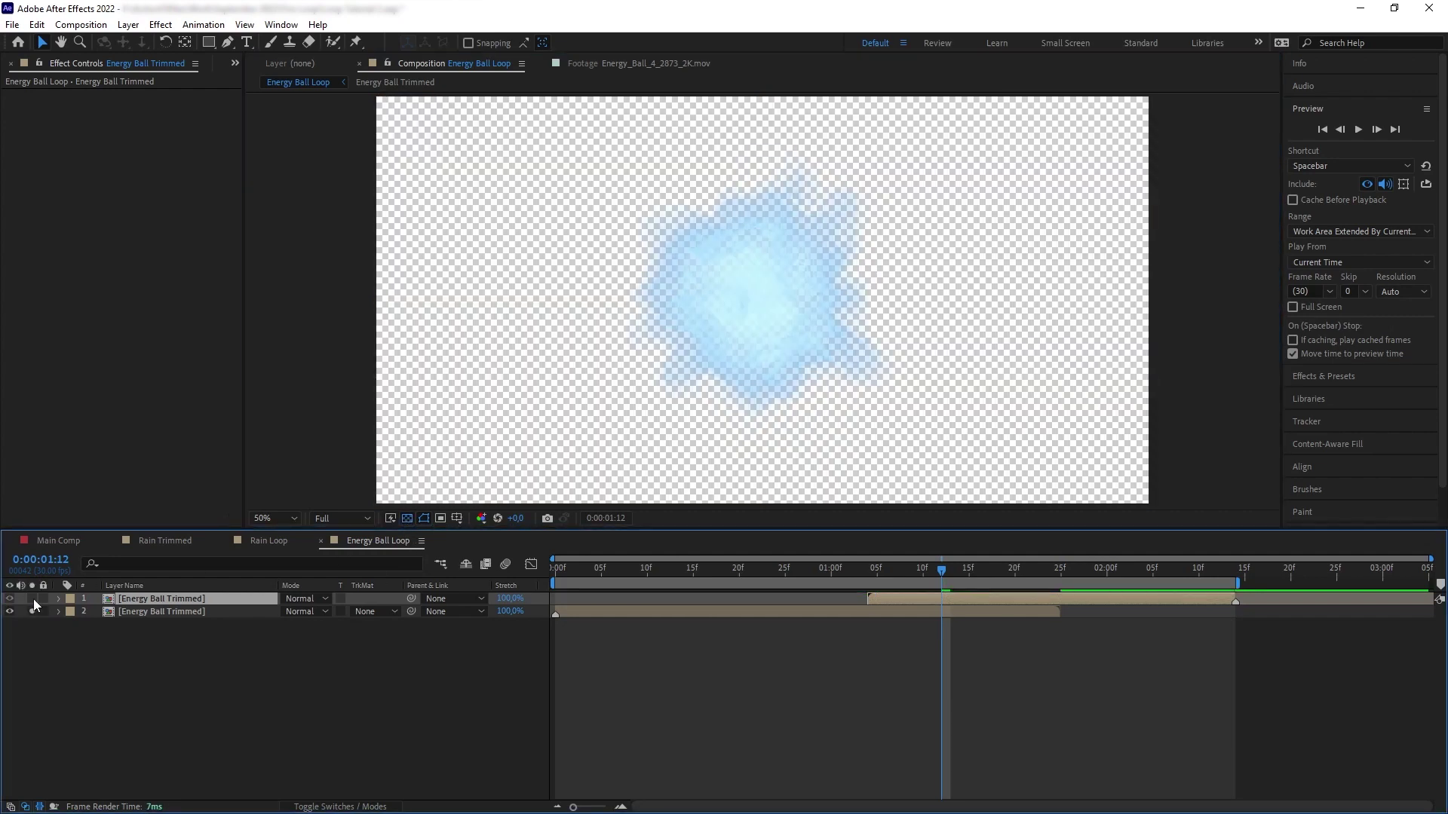
left_click(32, 599)
left_click(32, 610)
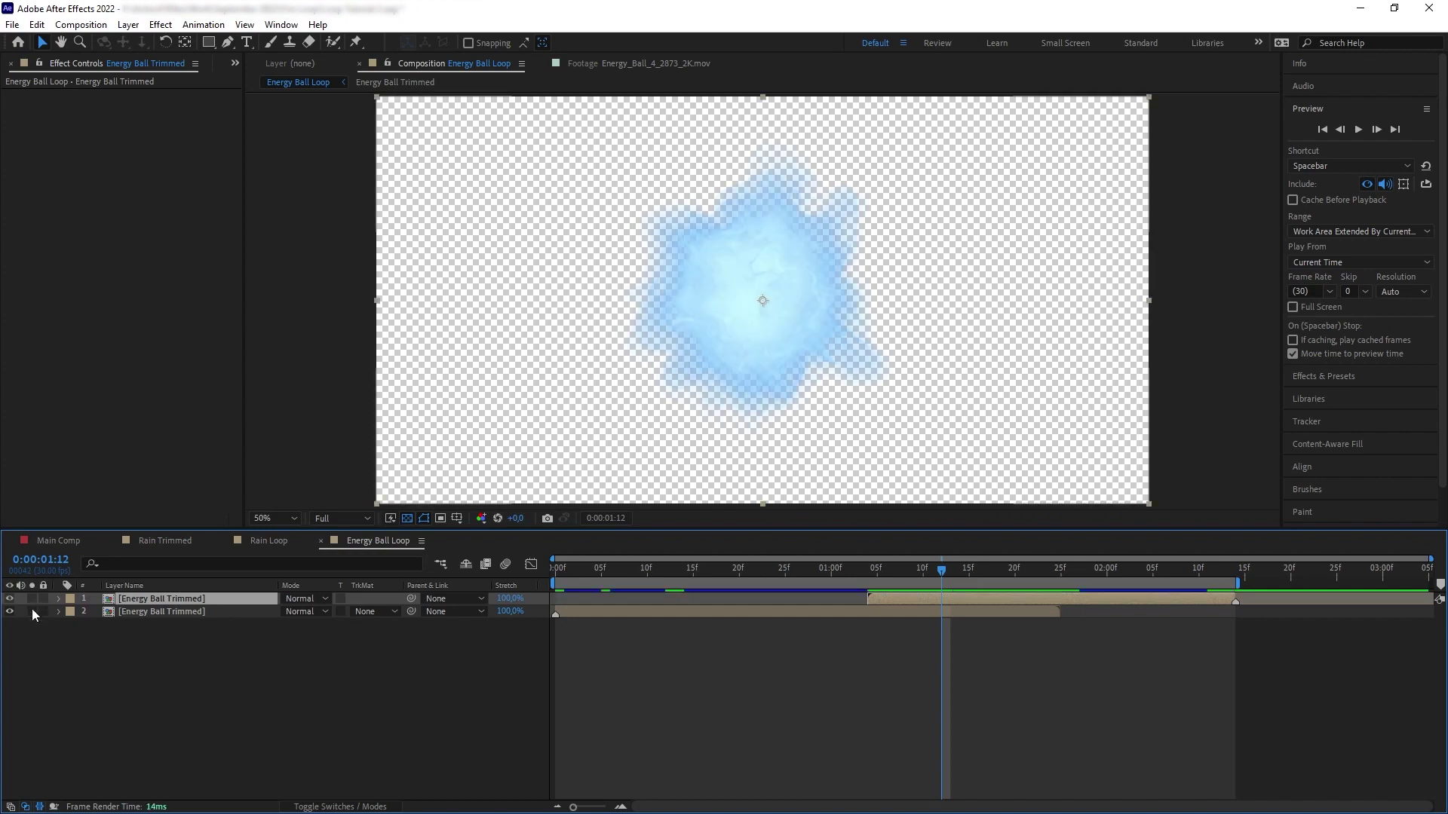
left_click(406, 518)
Step: Fade in the upper energy ball layer with opacity keyframes of 0% at 0:00:01:04 and 100% at 0:00:01:25
left_click(869, 571)
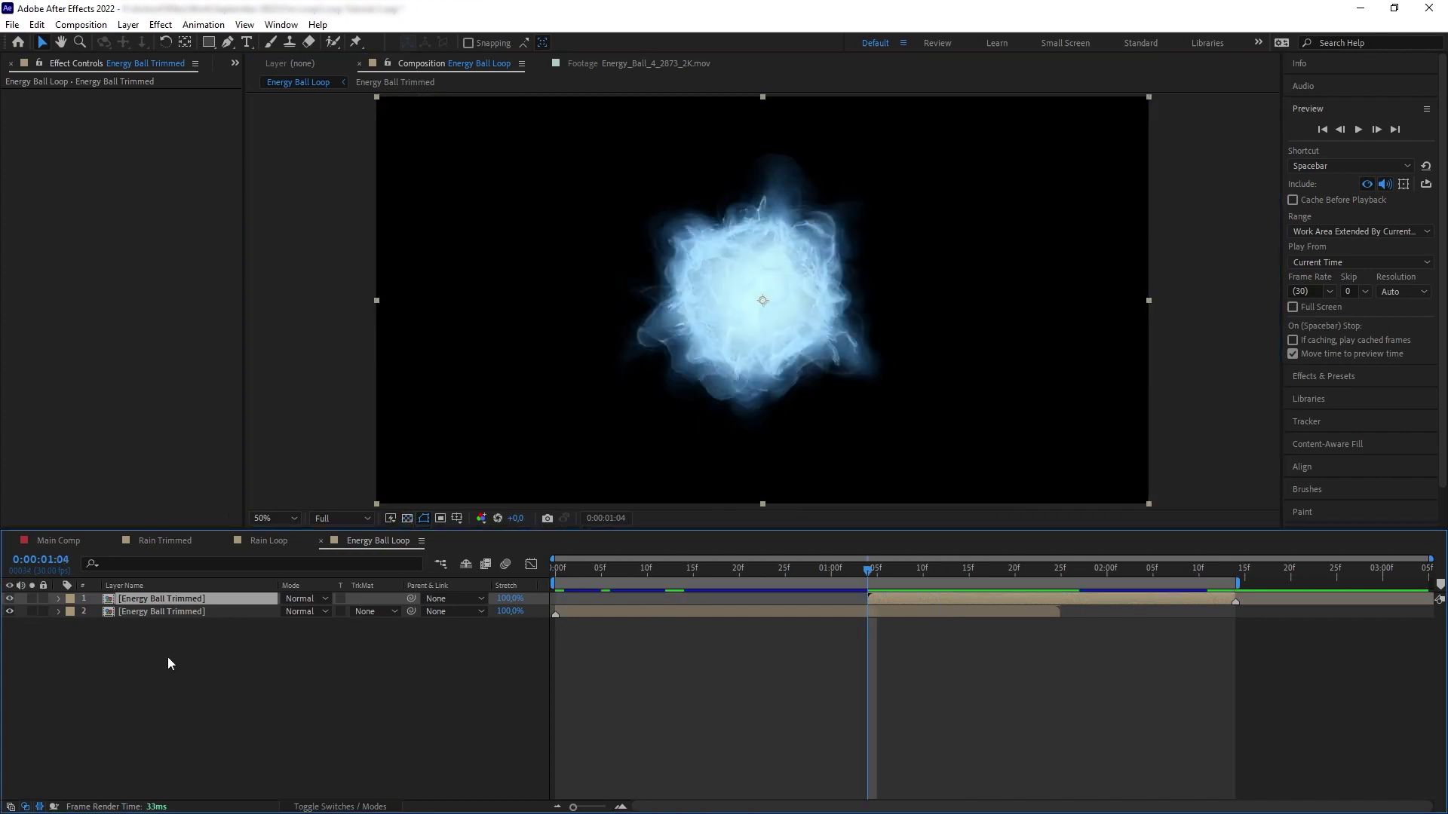
key("t")
left_click(289, 612)
type("00")
key("Return")
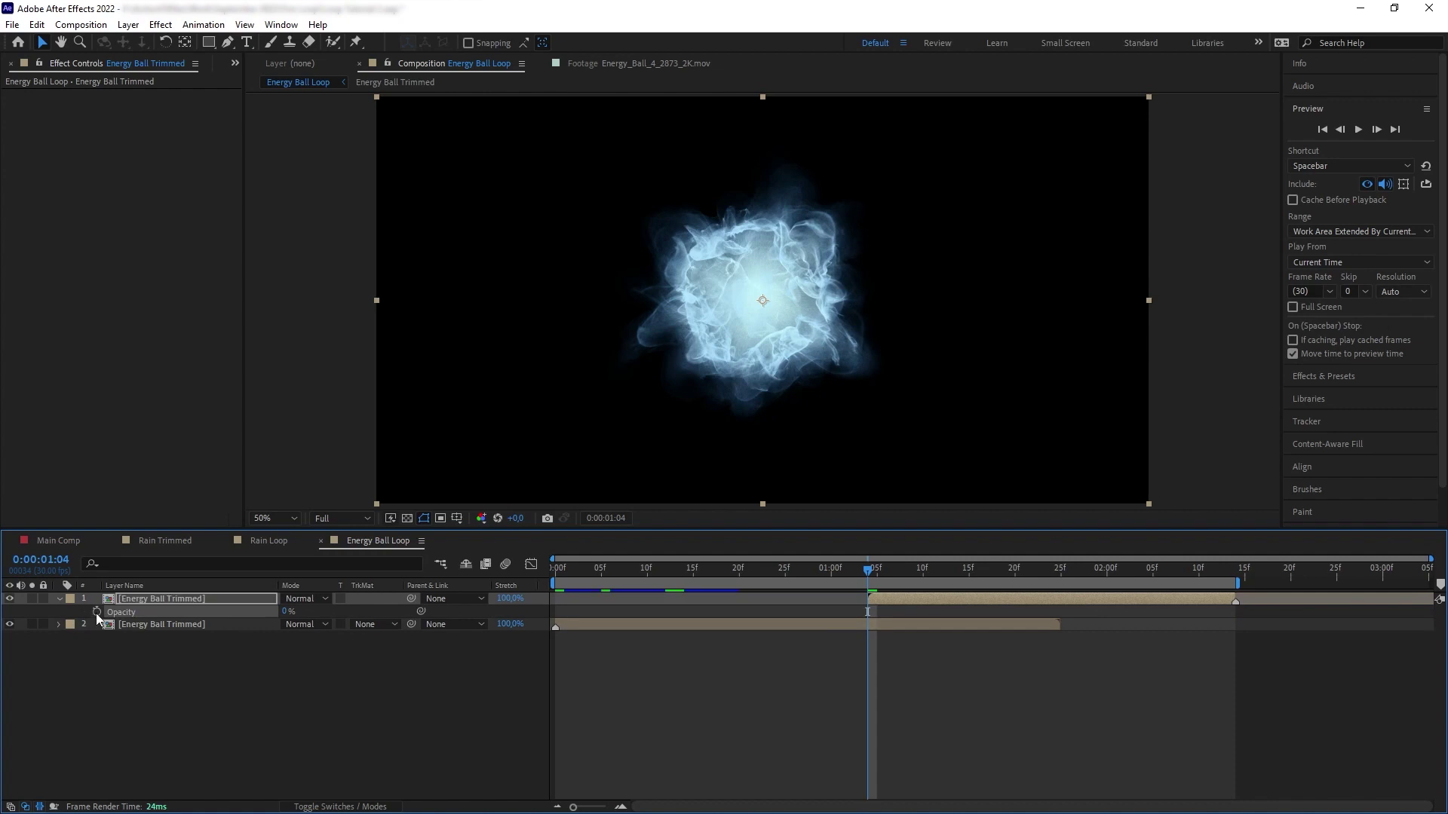
left_click(97, 612)
left_click(1060, 571)
left_click_drag(287, 612, 297, 614)
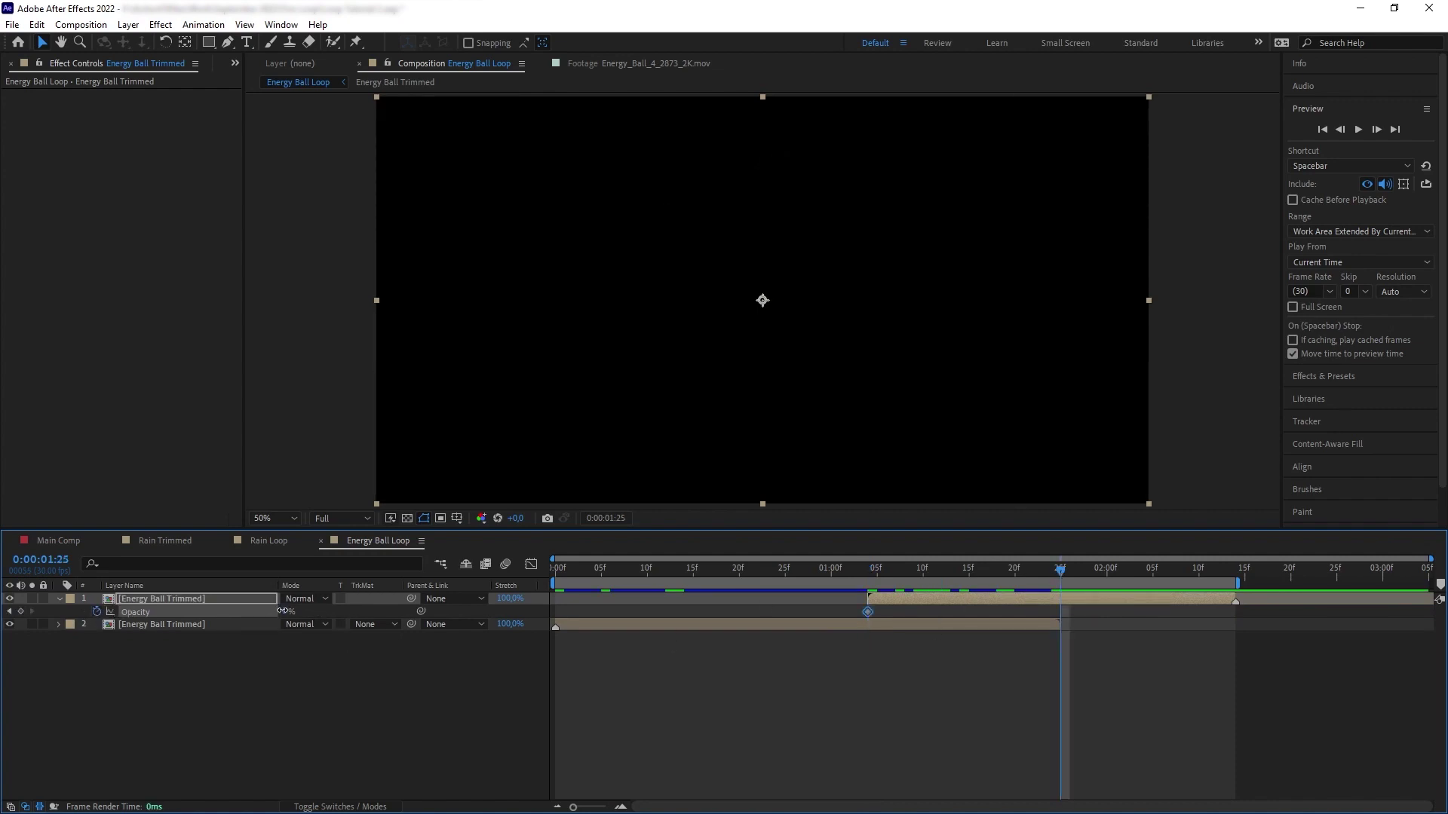
Step: Fade out the lower layer with opacity keyframes of 100% at 0:00:01:04 and 0% at 0:00:01:25, and preview the crossfade
left_click(868, 575)
left_click(193, 625)
key("alt+shift+t")
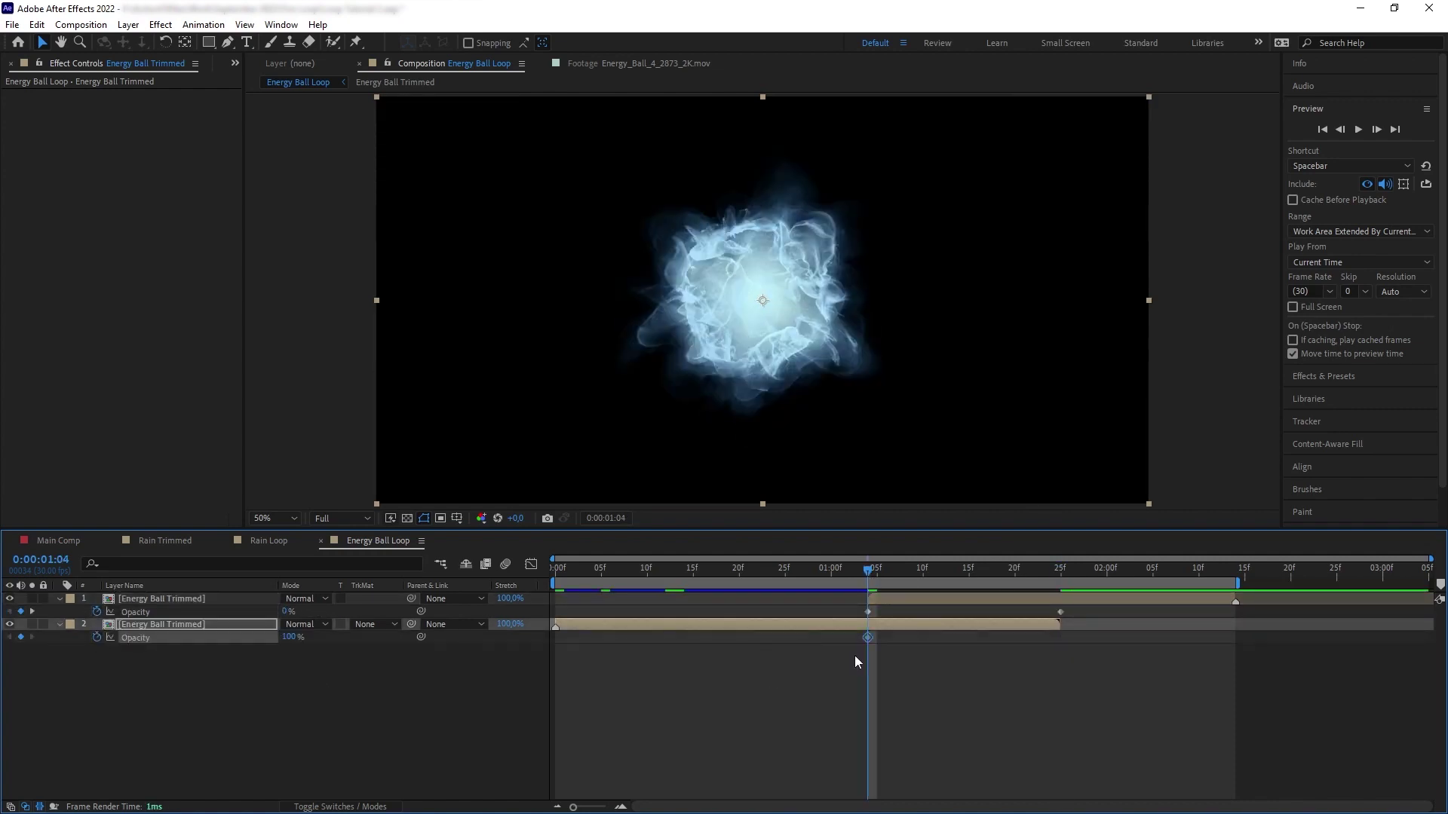
left_click(1058, 573)
left_click(289, 637)
type("0")
key("Return")
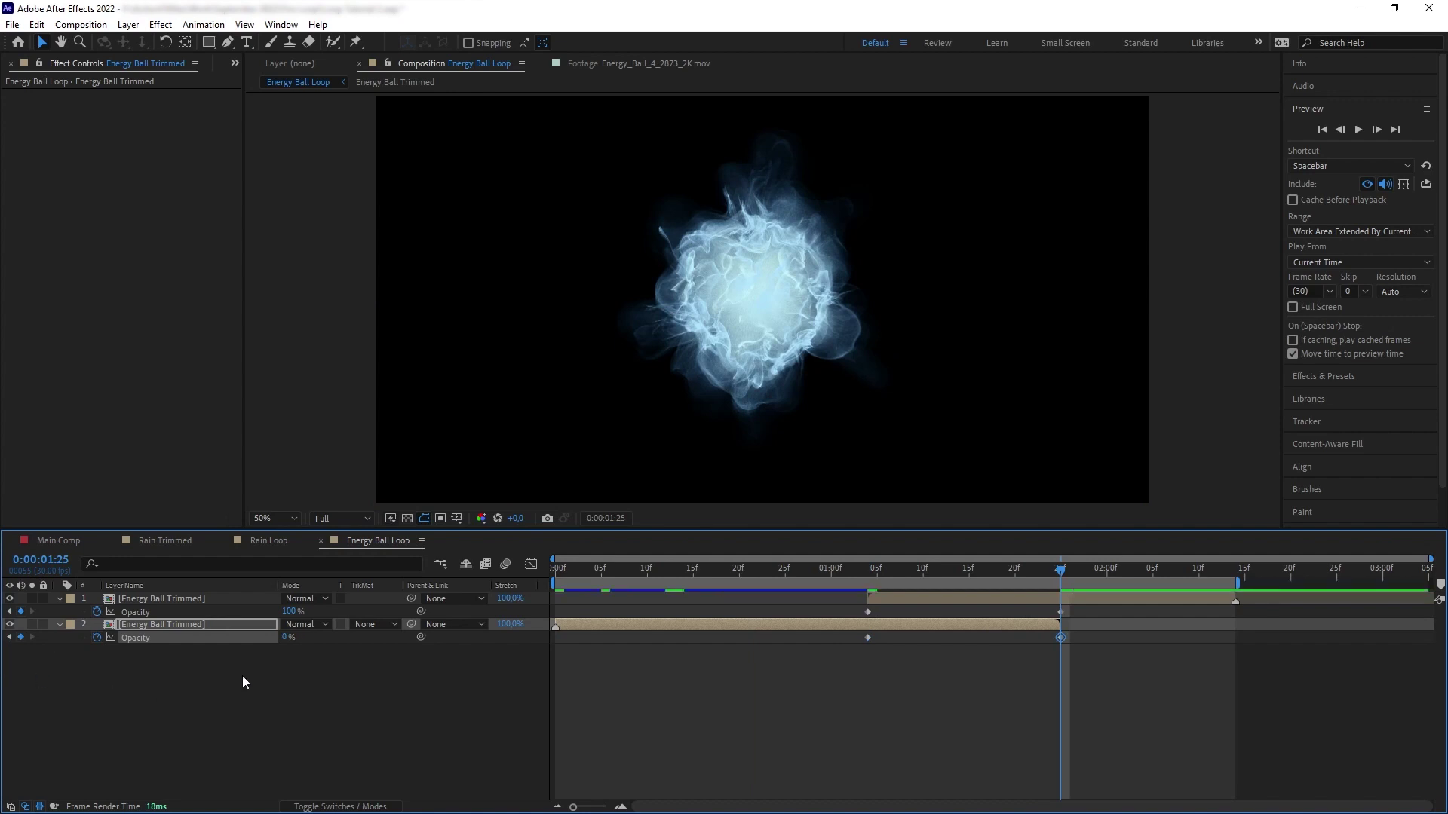
key("space")
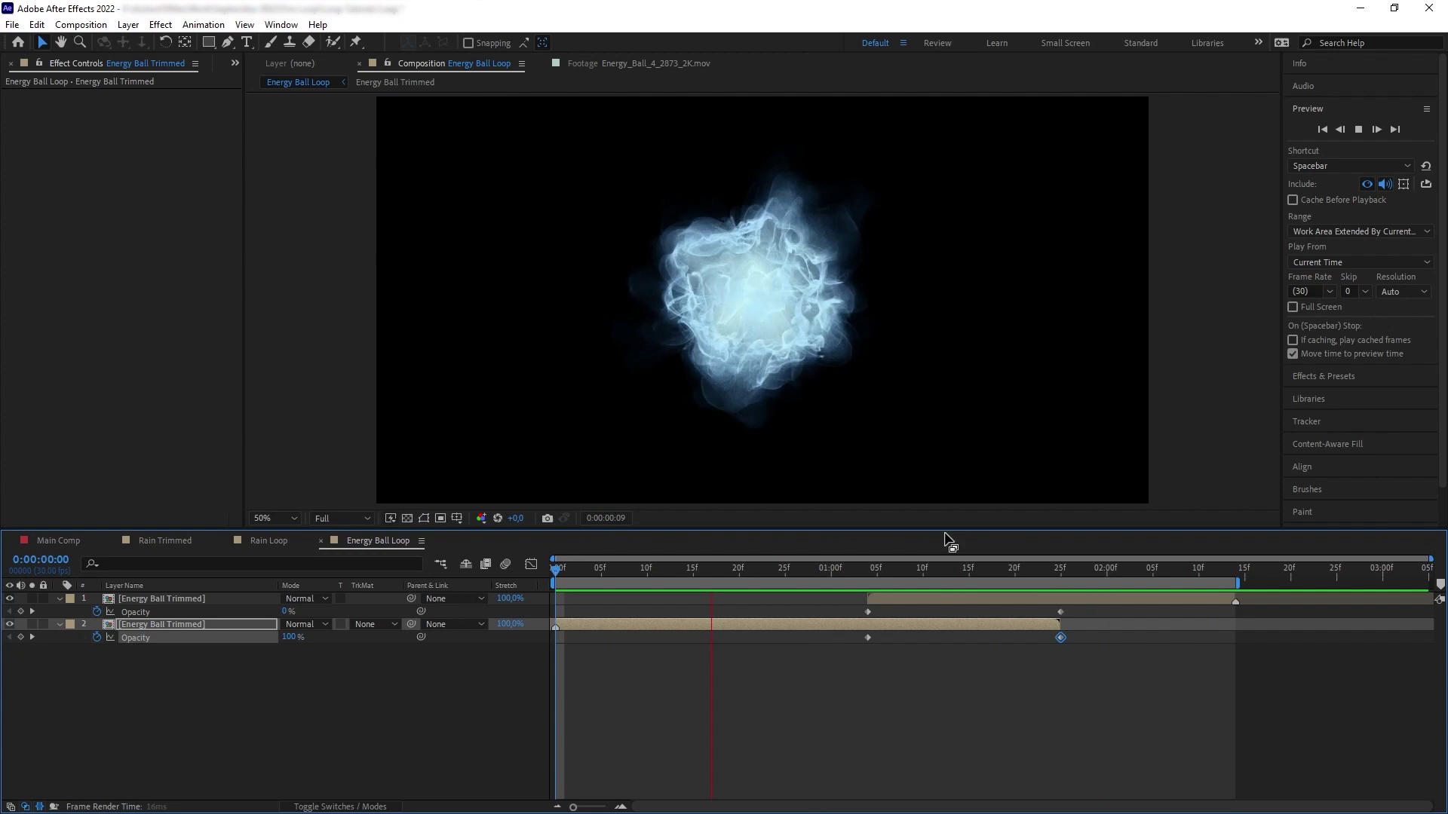
key("space")
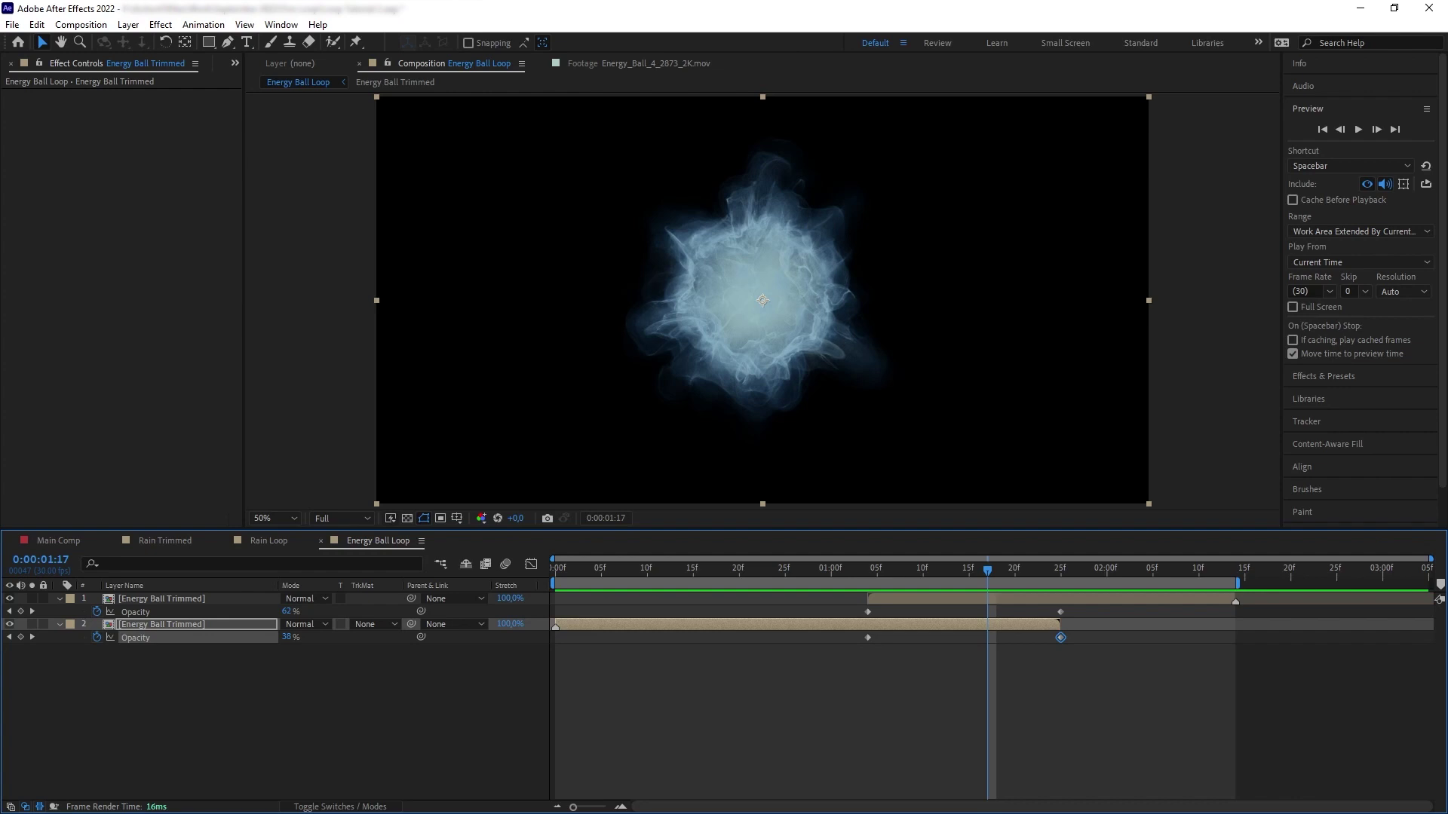
Step: Try sliding the upper layer five frames earlier, ending the work area at its end, and preview the loop
left_click(1161, 608)
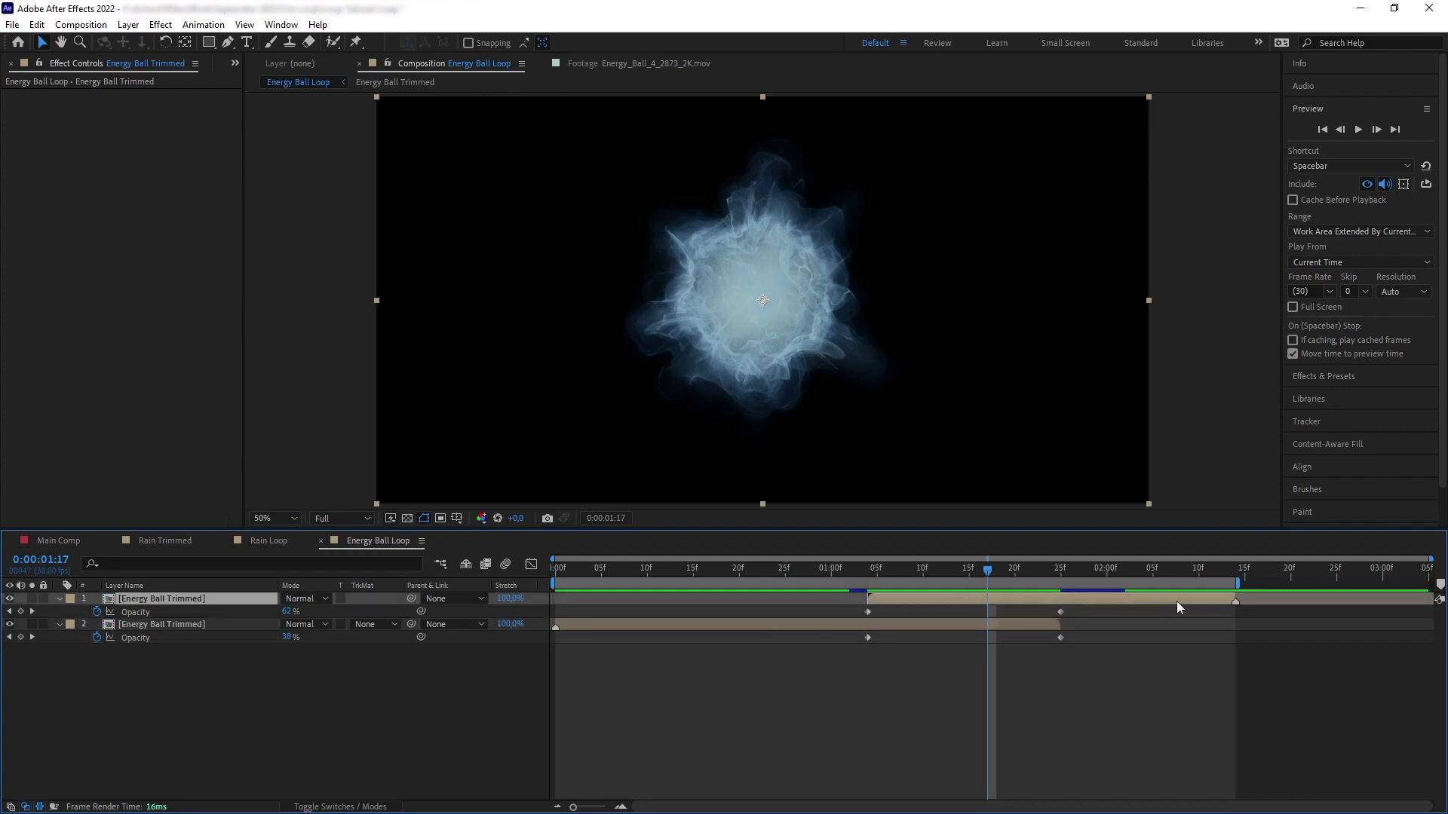
left_click_drag(1174, 599, 1128, 601)
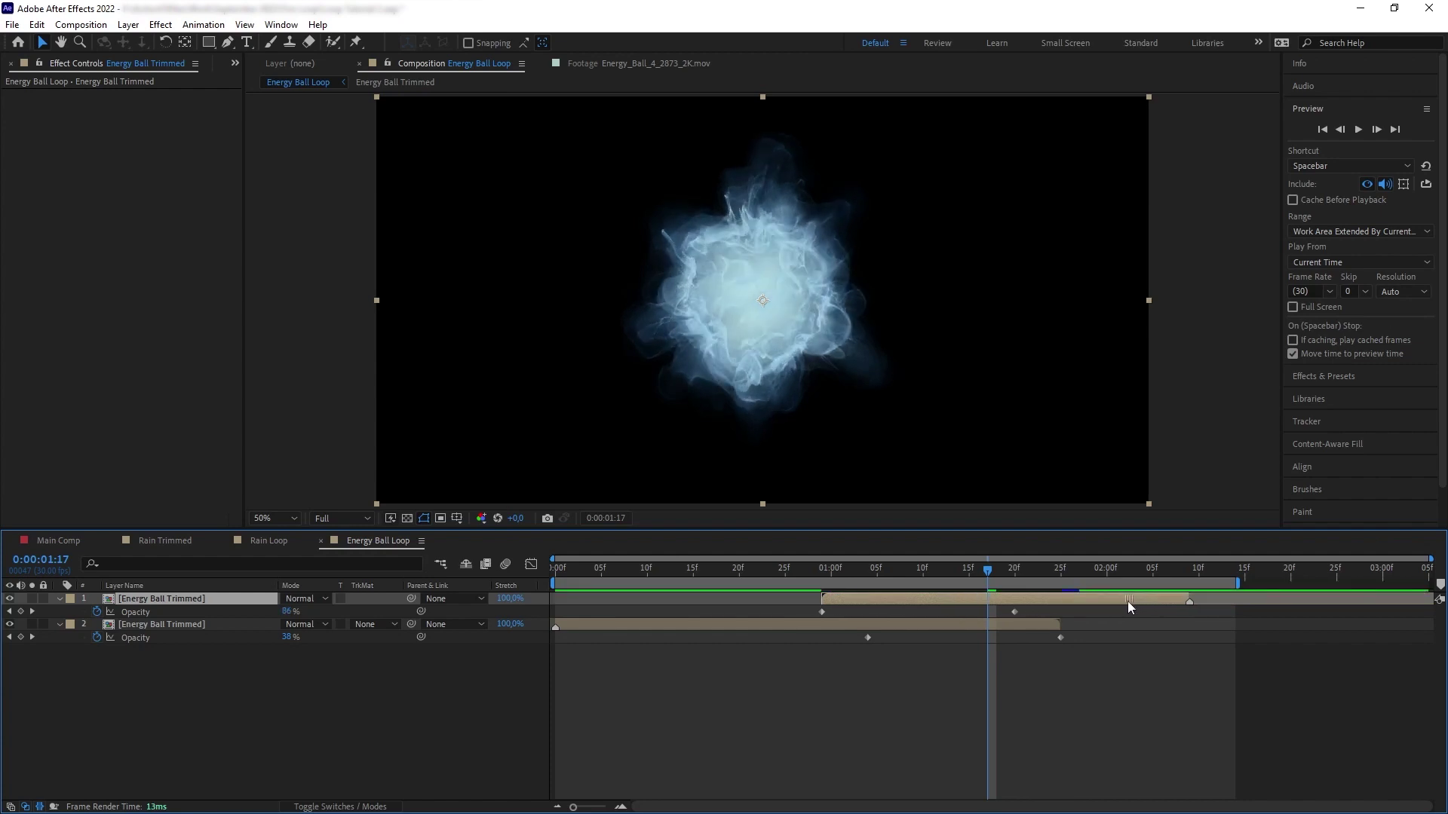
left_click_drag(1239, 586, 1191, 585)
key("space")
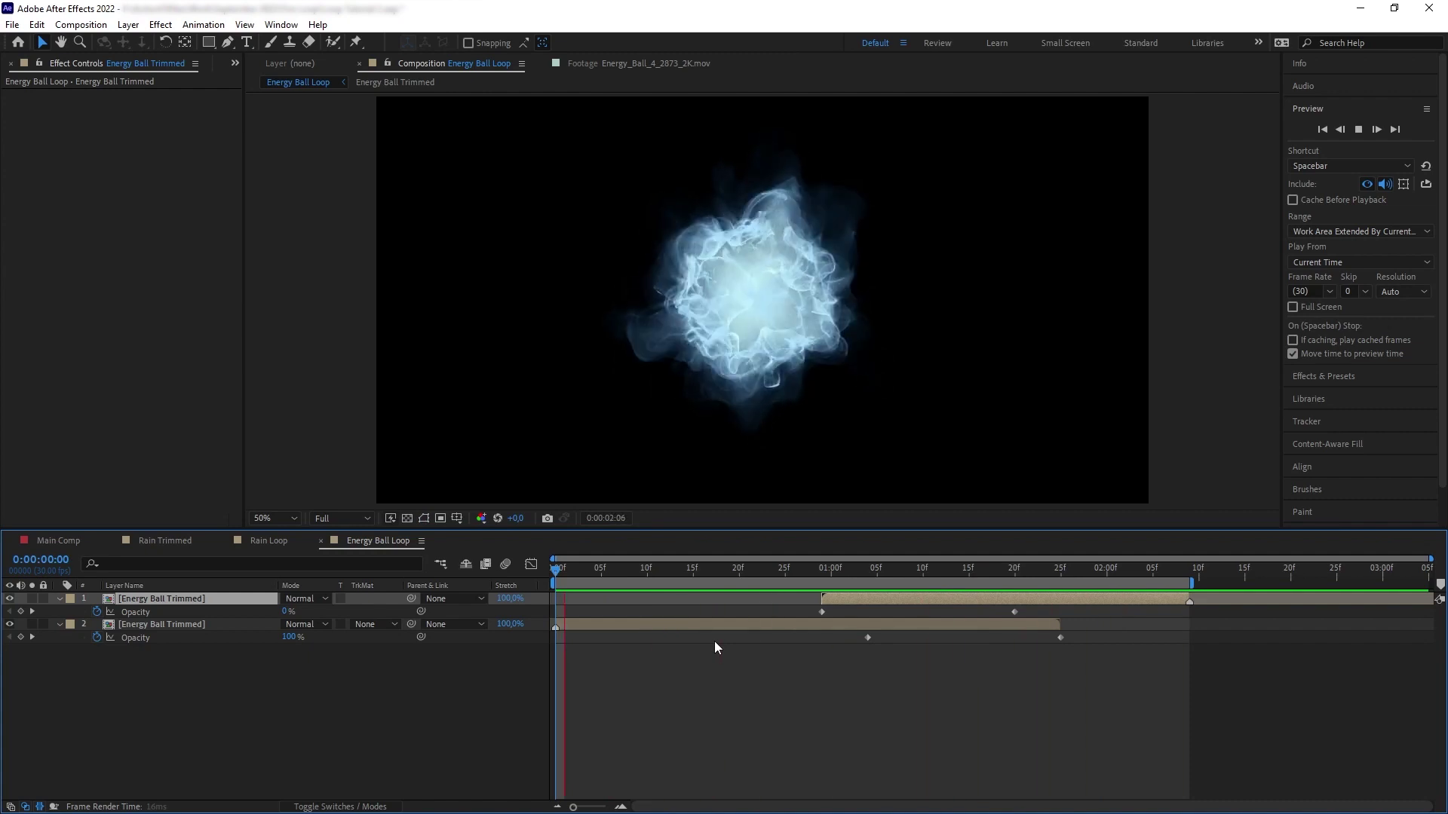
key("space")
Step: Restore the upper layer to its start at 0:00:01:04 and the work area to its previous end
left_click(984, 632)
key("alt+Page_Down")
key("alt+Page_Down")
key("alt+Page_Down")
key("alt+Page_Down")
key("alt+Page_Down")
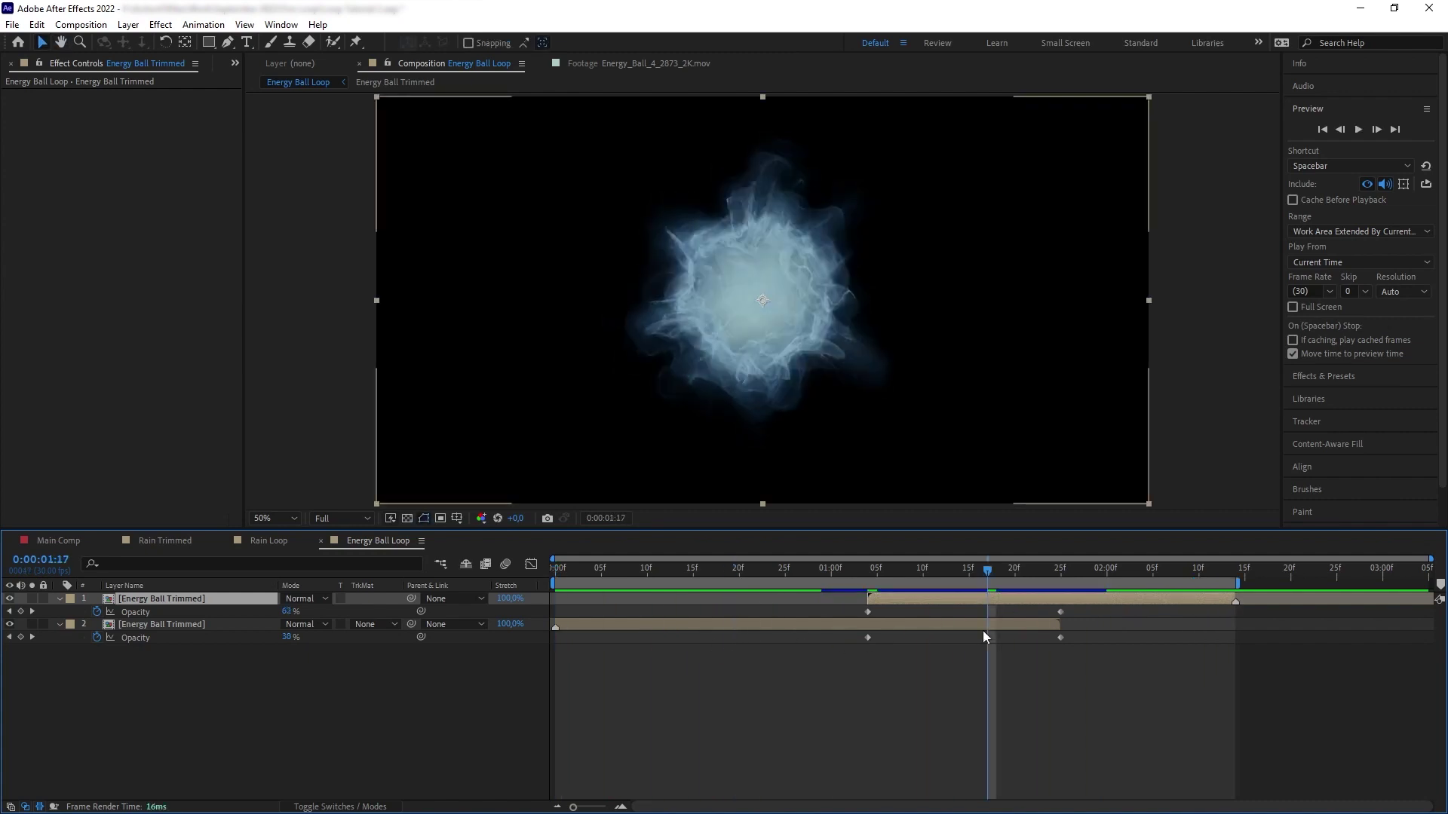
Step: Find the Solid Composite effect, apply it to the upper energy ball layer, and set its color to black
left_click(1313, 111)
left_click(1321, 136)
left_click(1335, 152)
type("solid co")
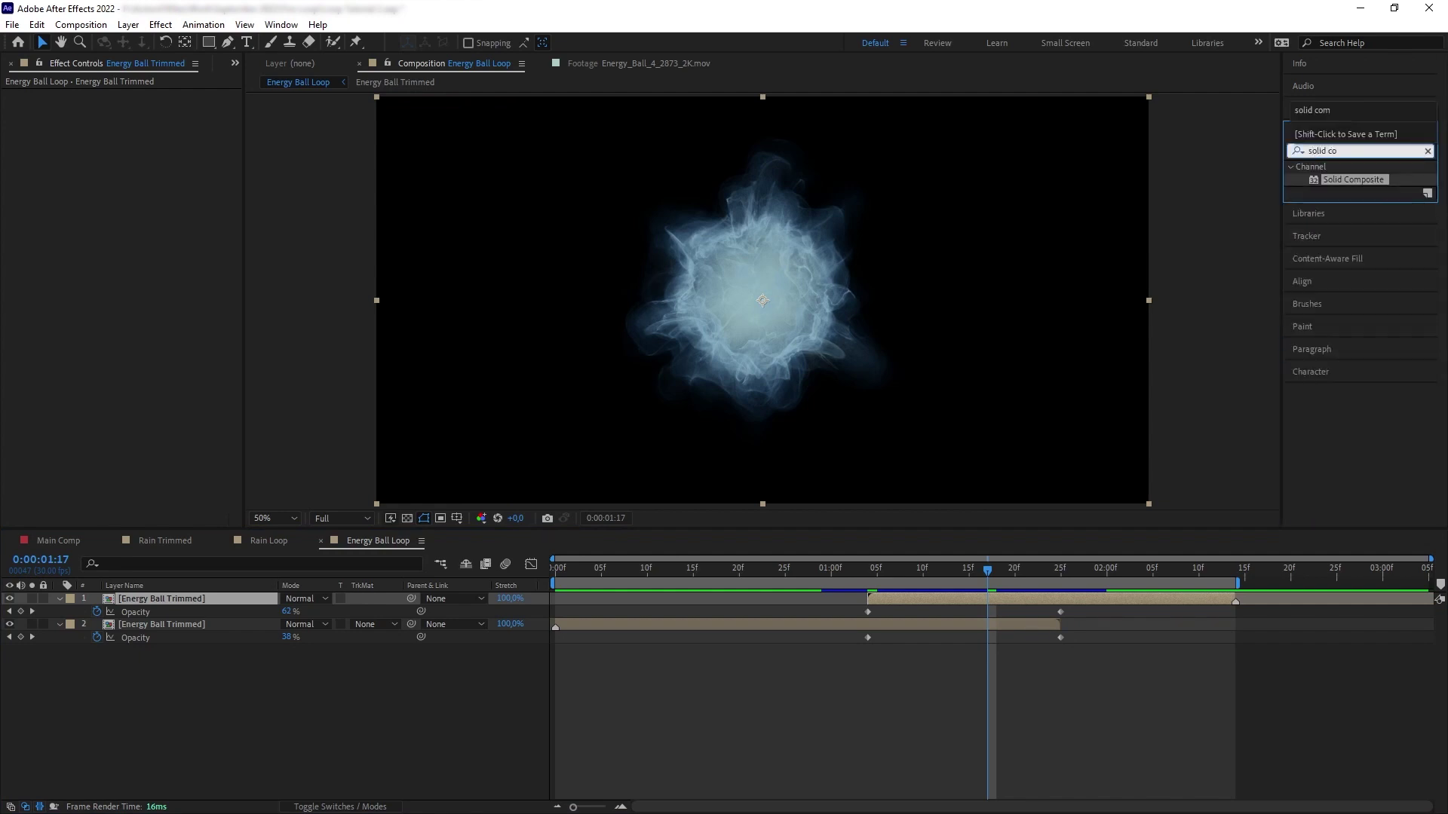
left_click_drag(1354, 180, 162, 599)
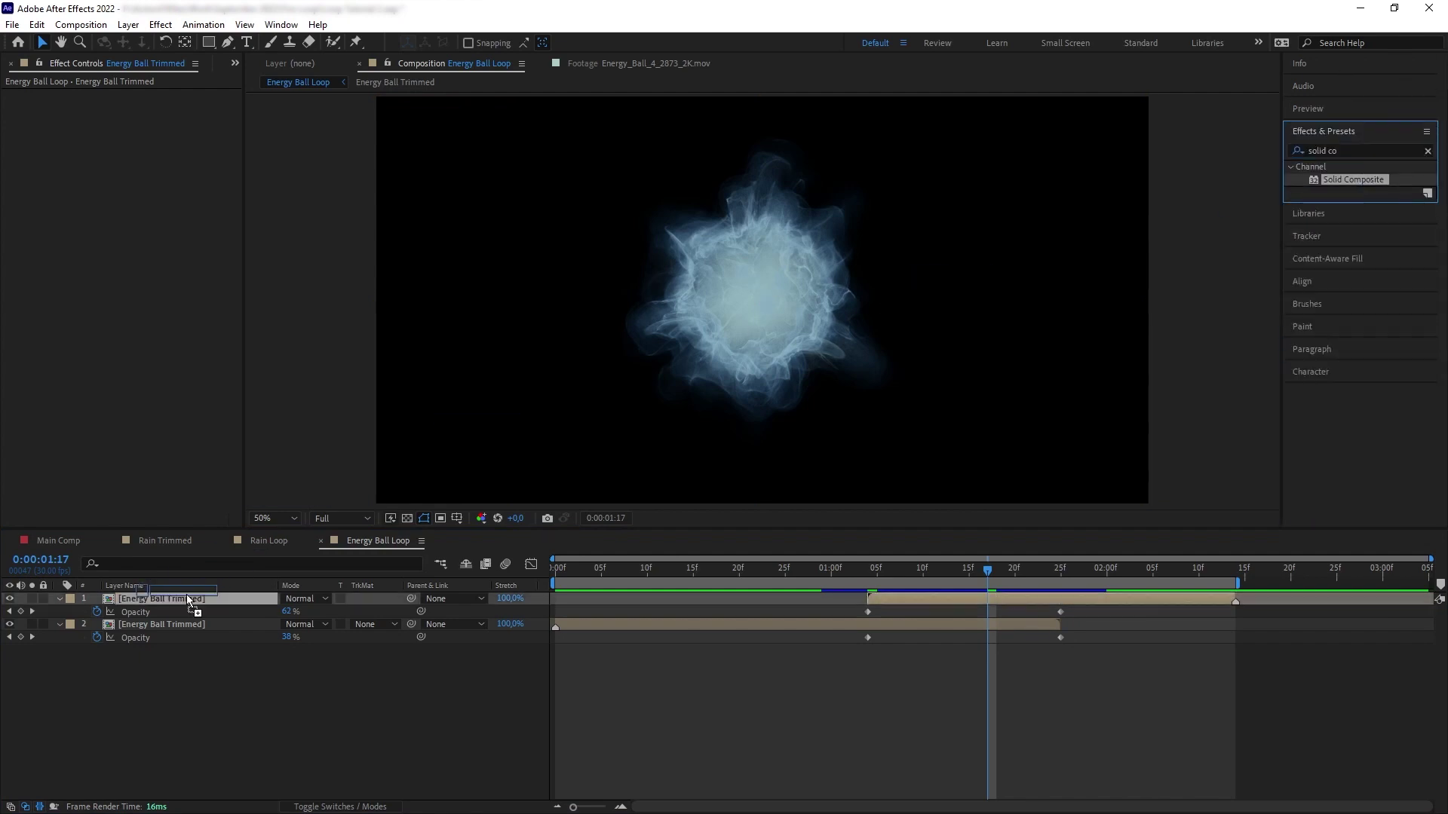
left_click(141, 121)
left_click(548, 537)
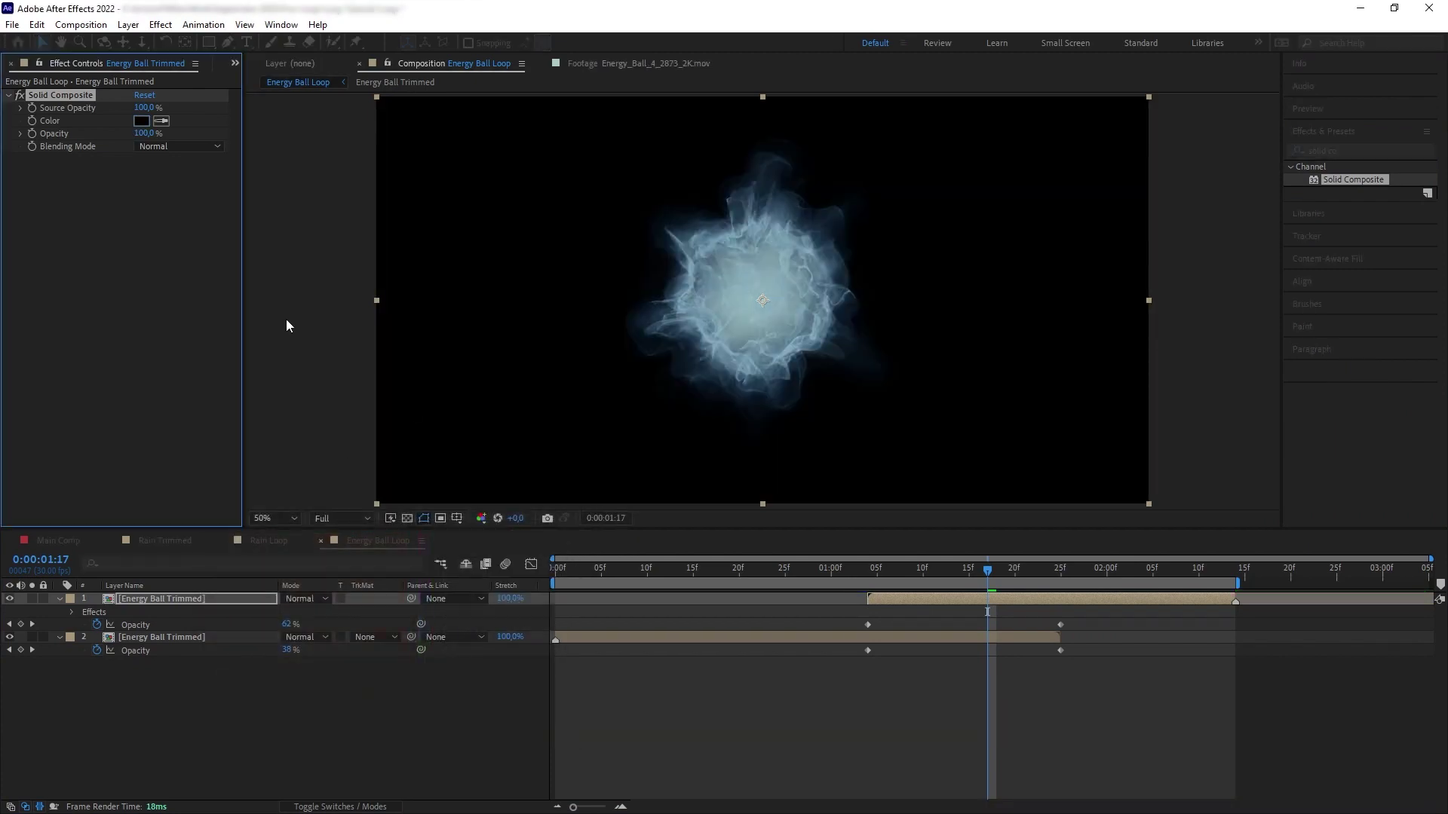
Step: Paste the Solid Composite effect onto the lower energy ball layer and remove its opacity keyframes, leaving opacity at 100%
left_click(184, 637)
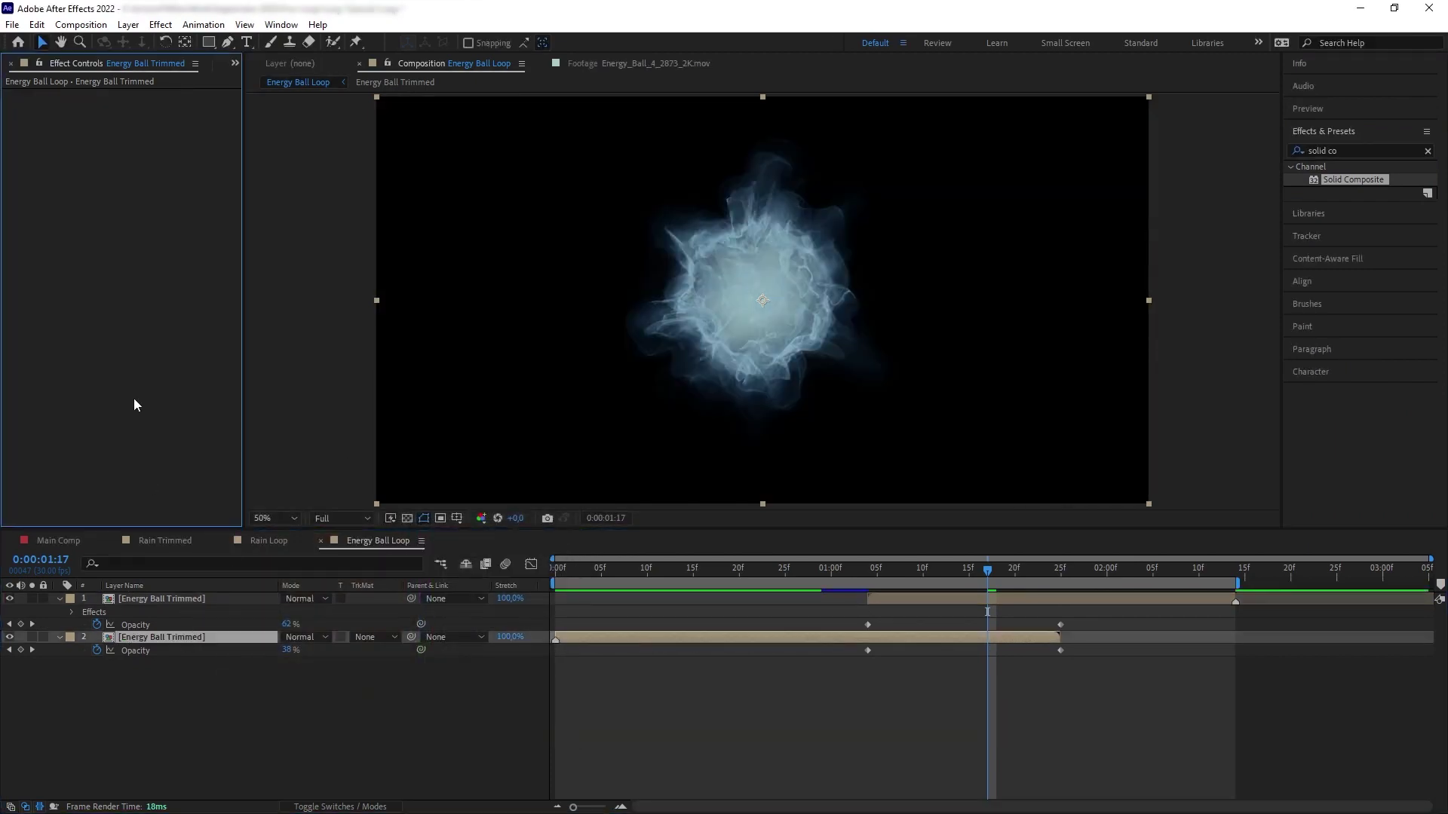
key("ctrl+v")
left_click_drag(785, 577, 480, 592)
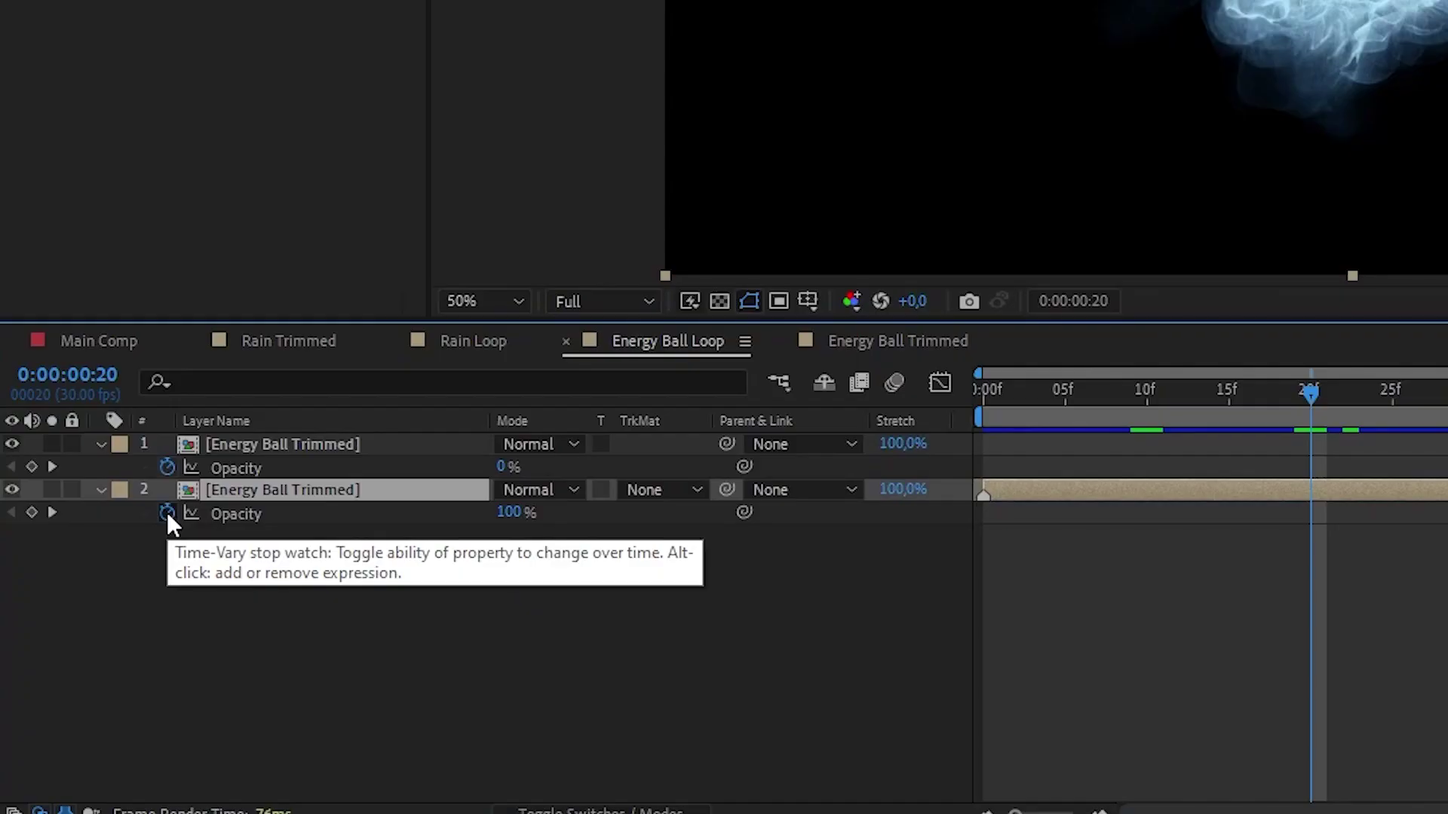
left_click(95, 637)
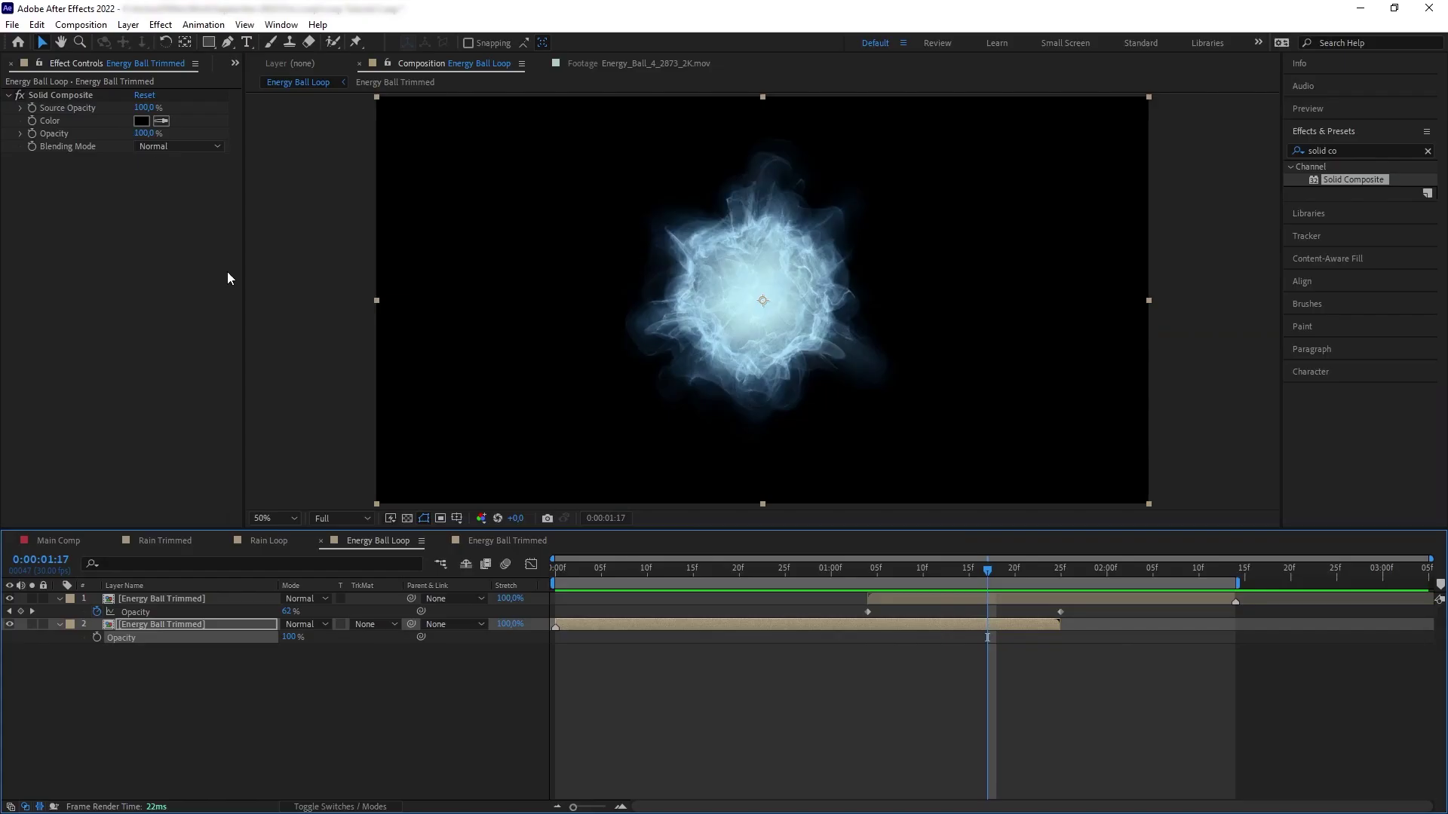
Step: Trim the Energy Ball Loop composition to the work area
left_click(419, 667)
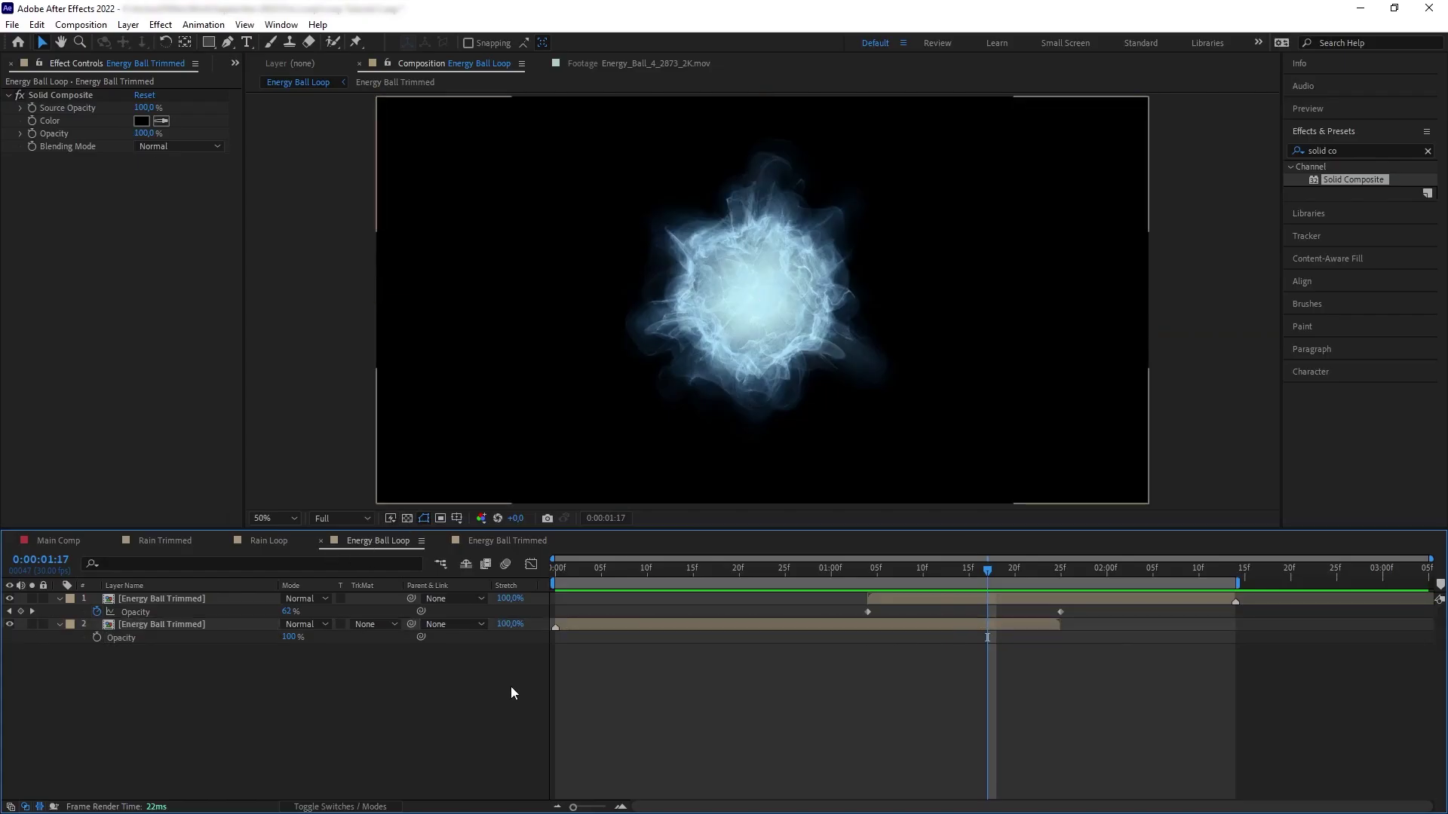
left_click(81, 25)
left_click(96, 97)
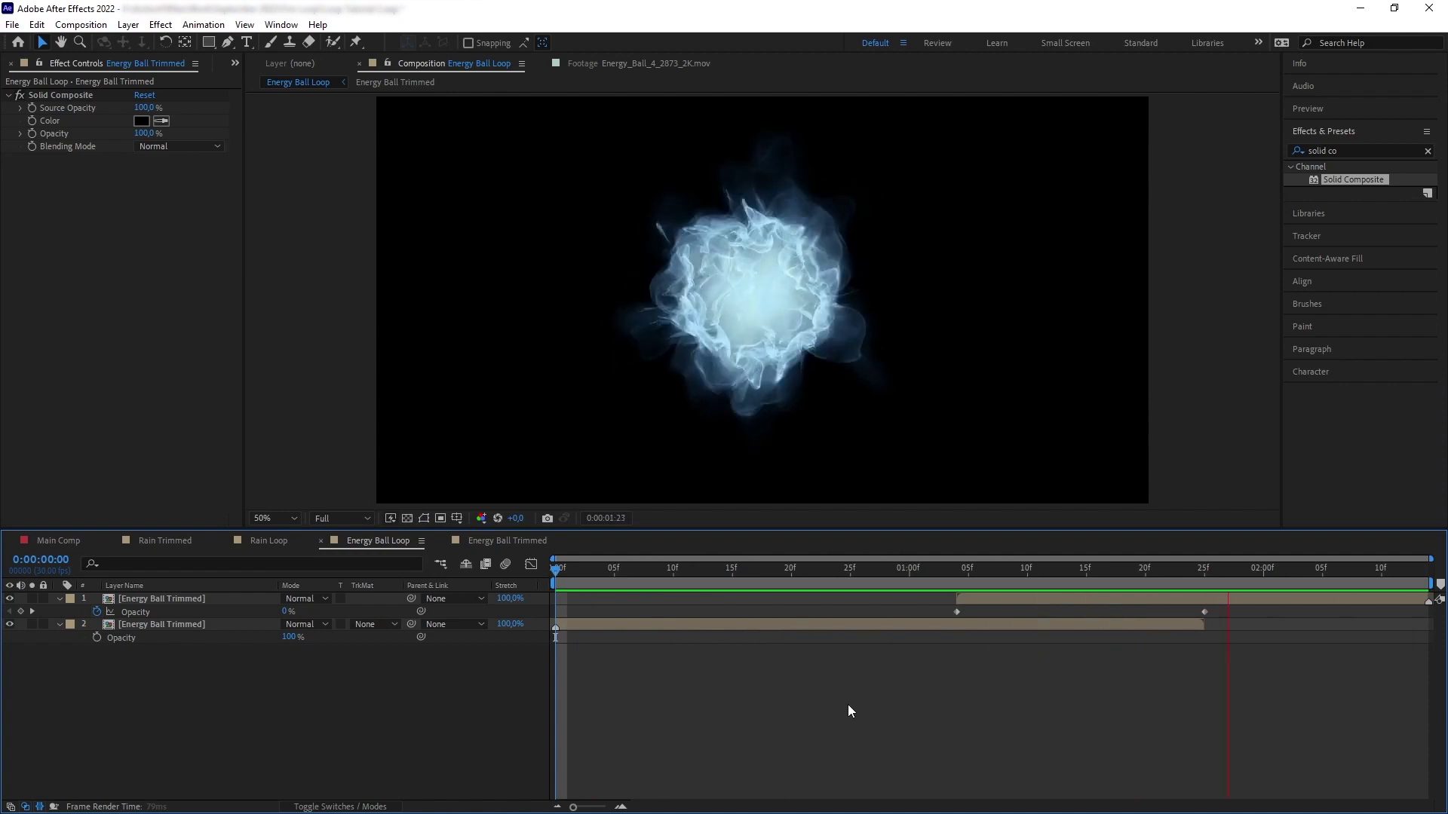
Step: Pre-compose both Energy Ball Trimmed layers into a new composition named Energy Ball Looped
key("space")
left_click(164, 625)
left_click(156, 600, "shift")
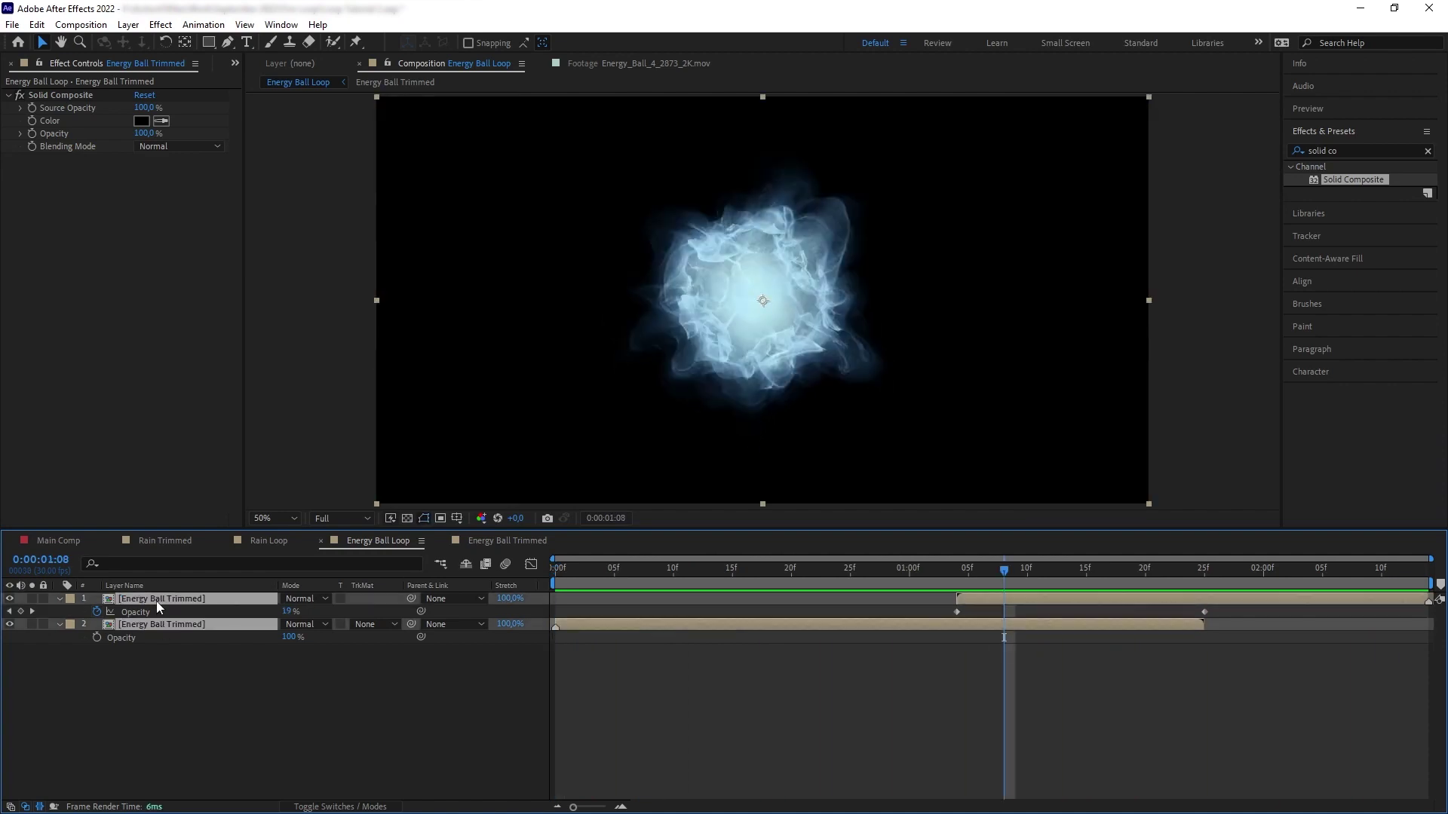
key("ctrl+shift+c")
type("Energy Ball Looped")
key("Return")
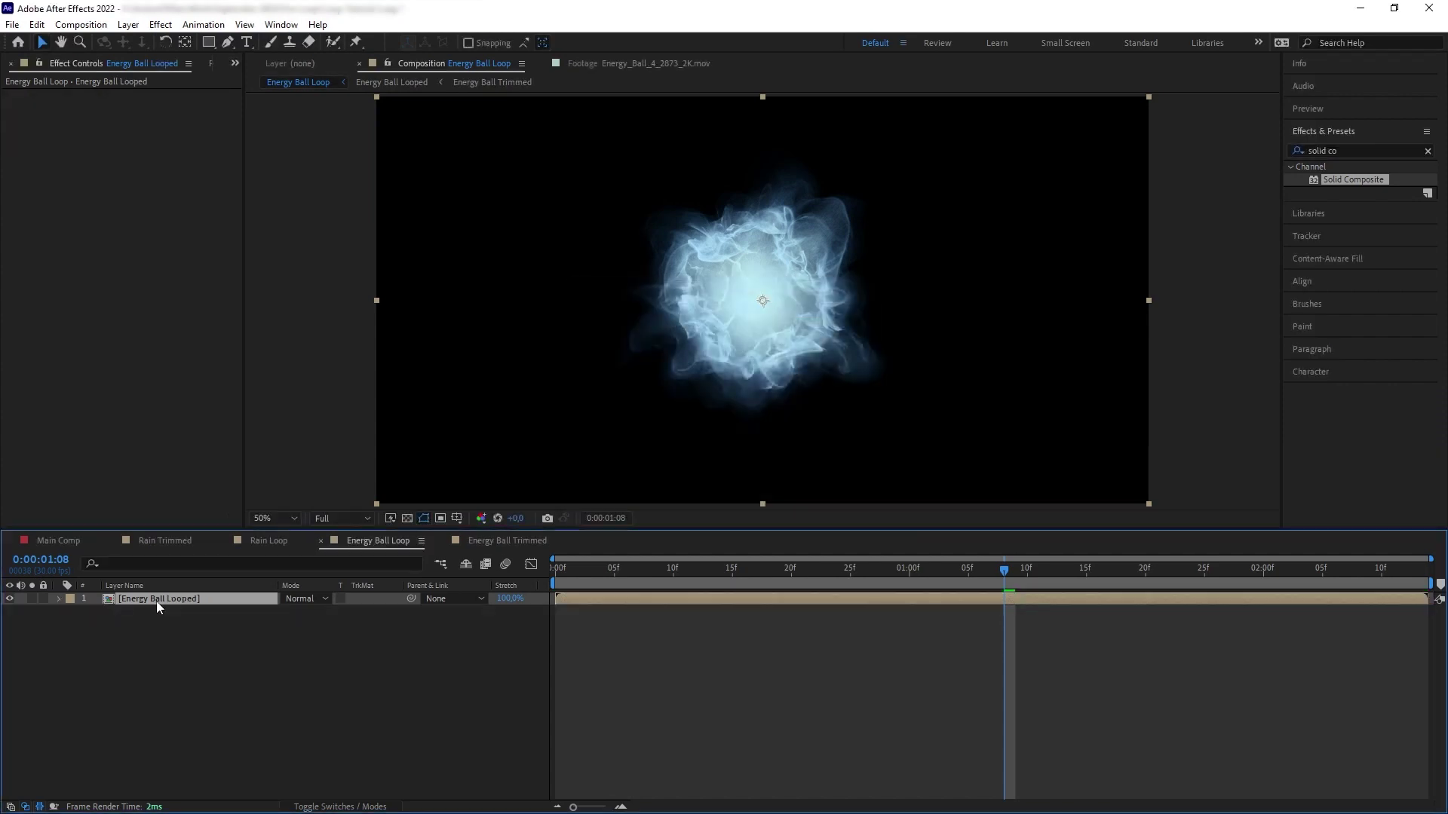
Step: Find the Alpha From Lightness (Unmult) preset and apply it to the Energy Ball Looped layer
left_click(1357, 151)
type("unmu")
left_click_drag(1390, 205, 158, 600)
left_click(70, 245)
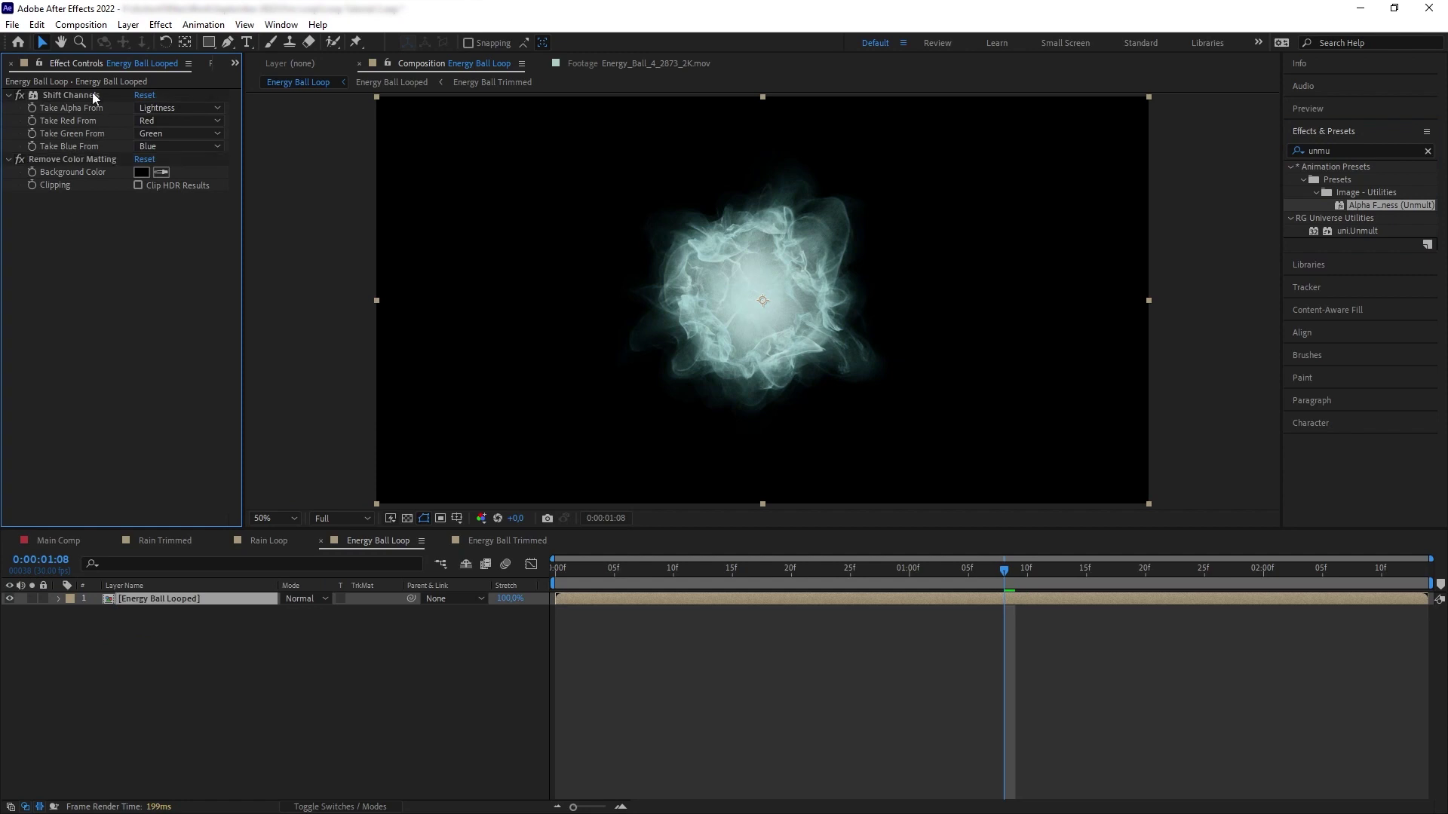
Step: Set Shift Channels to take alpha from Blue and check the energy ball against the transparency grid
left_click(182, 110)
left_click(194, 173)
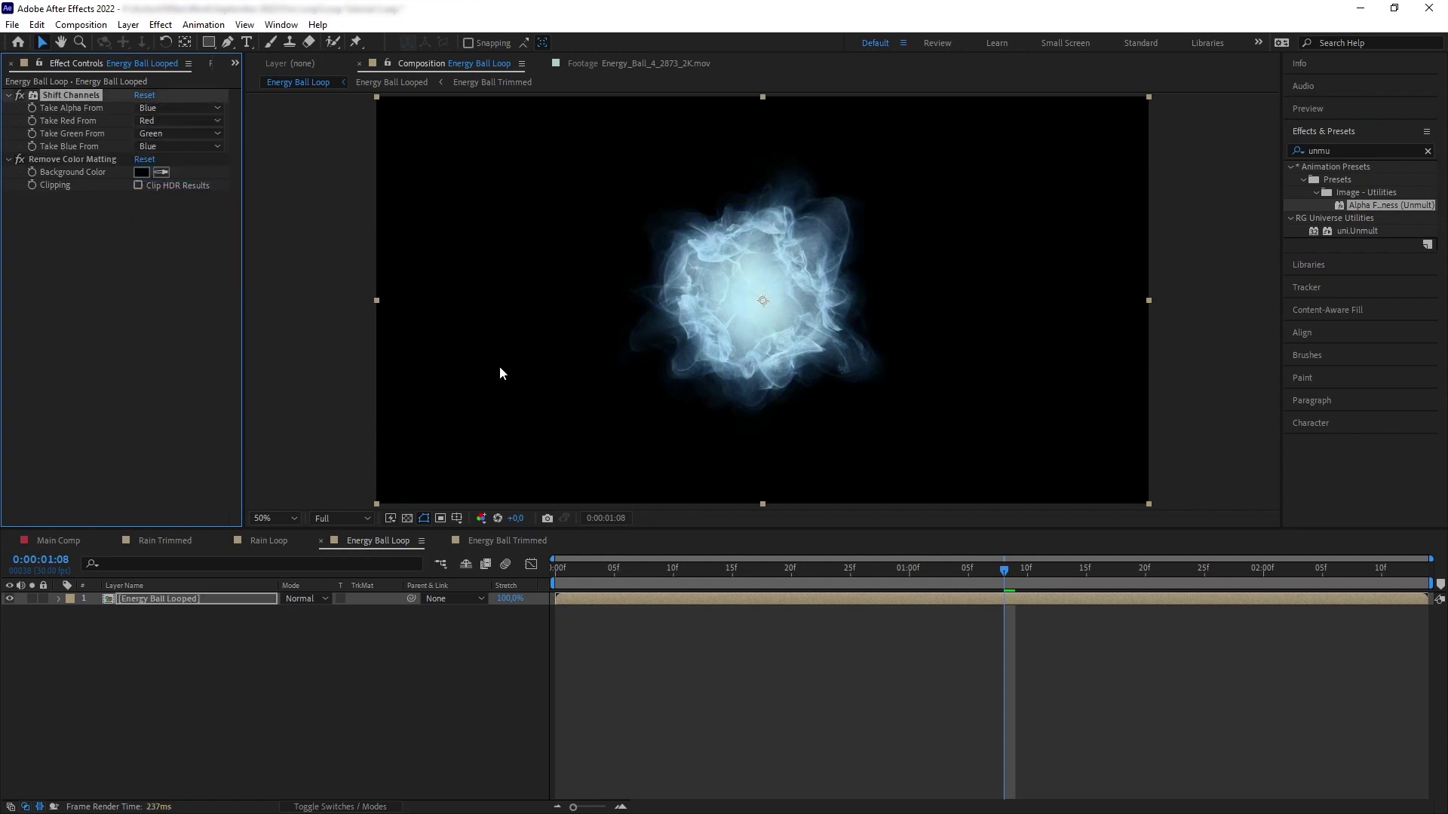
left_click(405, 519)
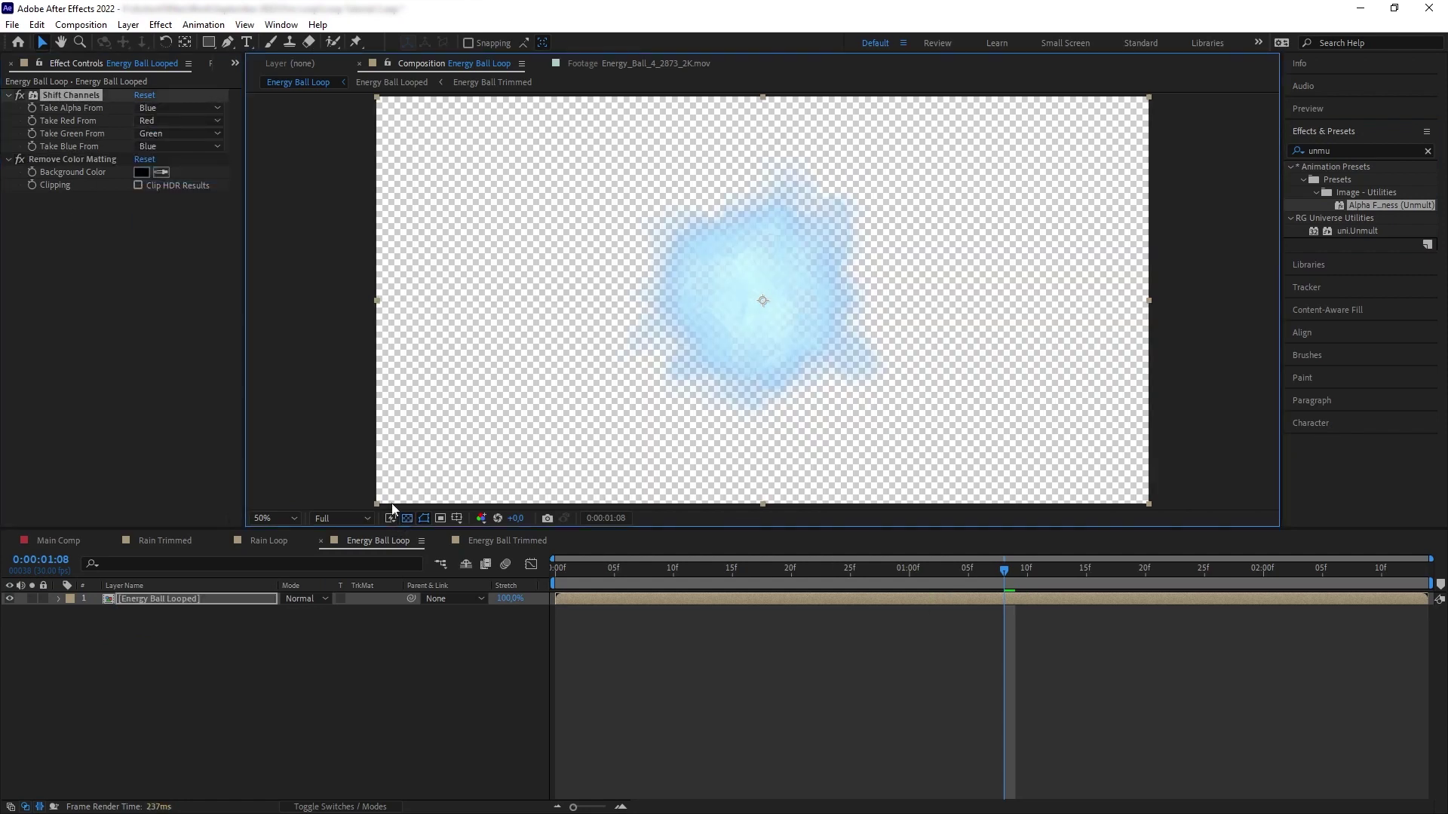
left_click(407, 519)
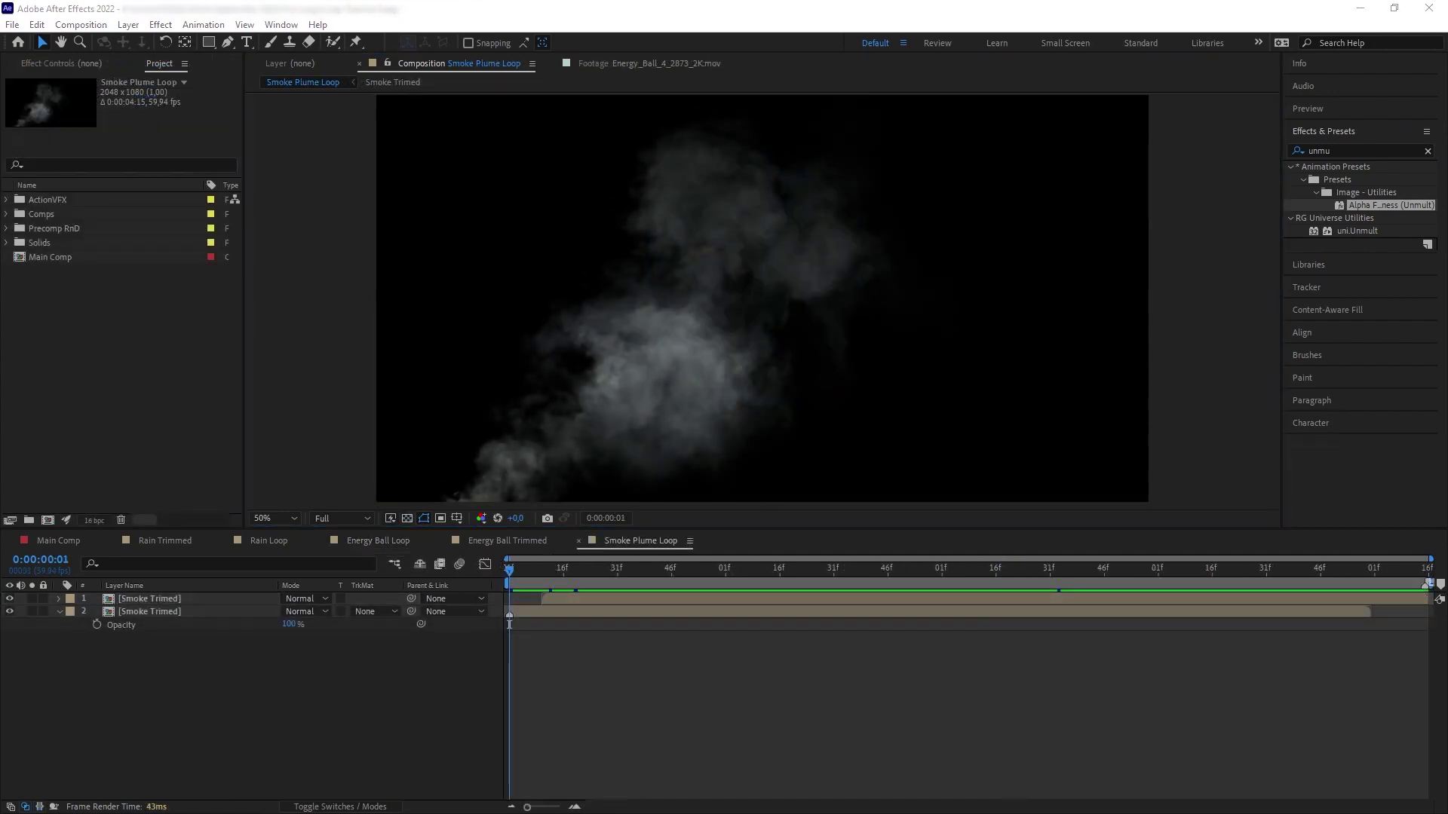
Step: Play back the Smoke Plume Loop composition to examine the transition between the two smoke layers
left_click(440, 631)
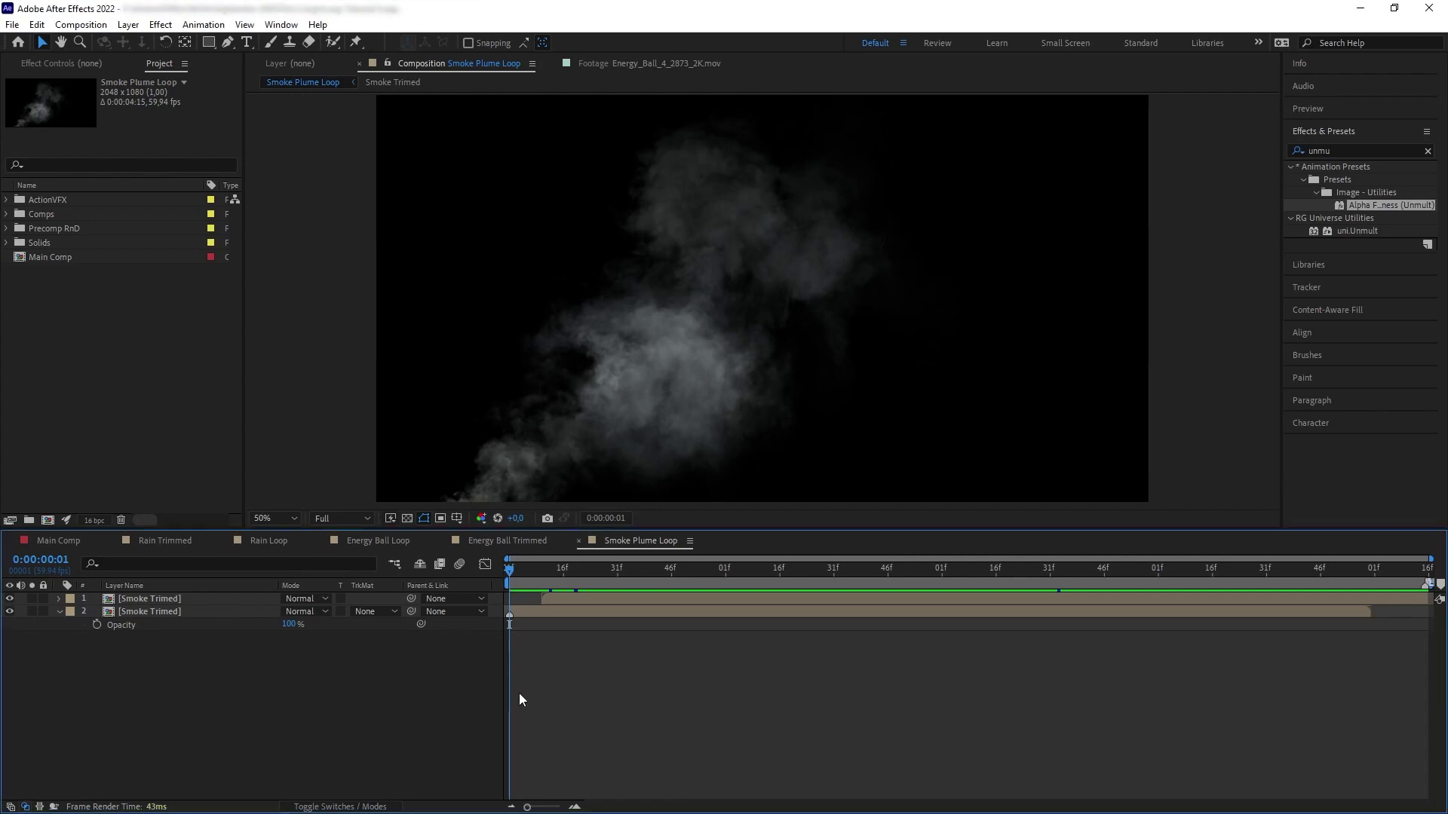
key("space")
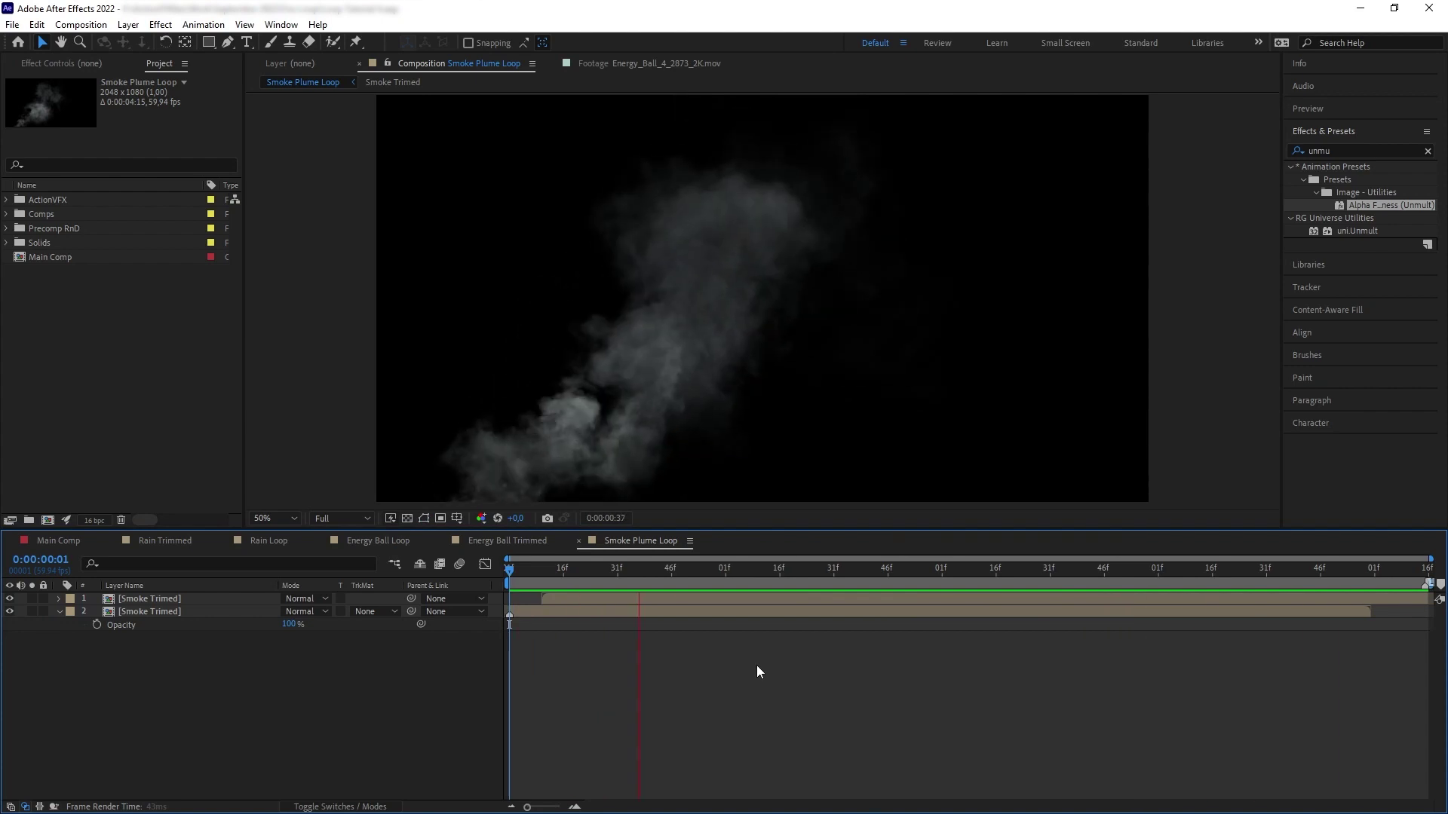
key("space")
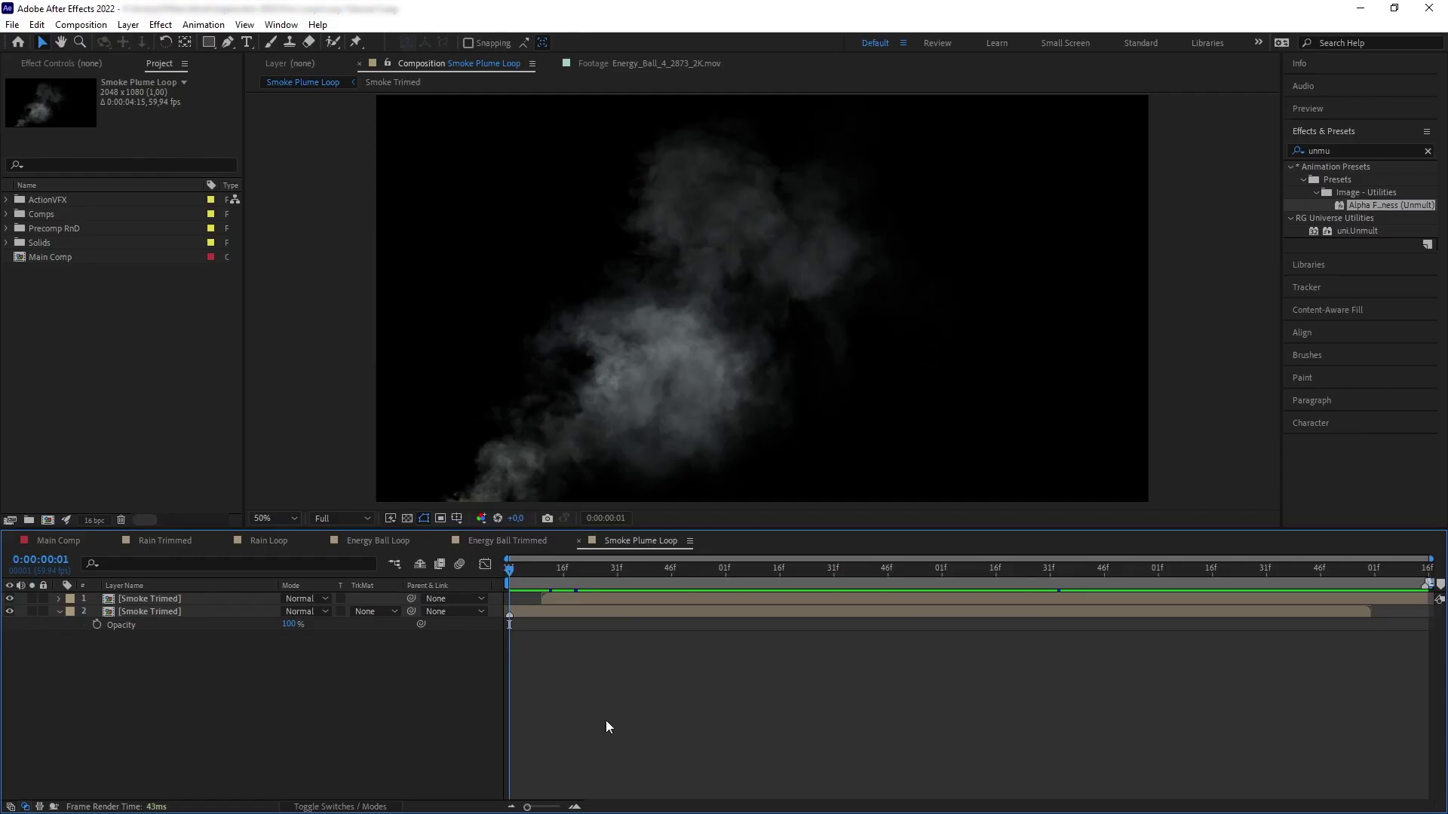
key("space")
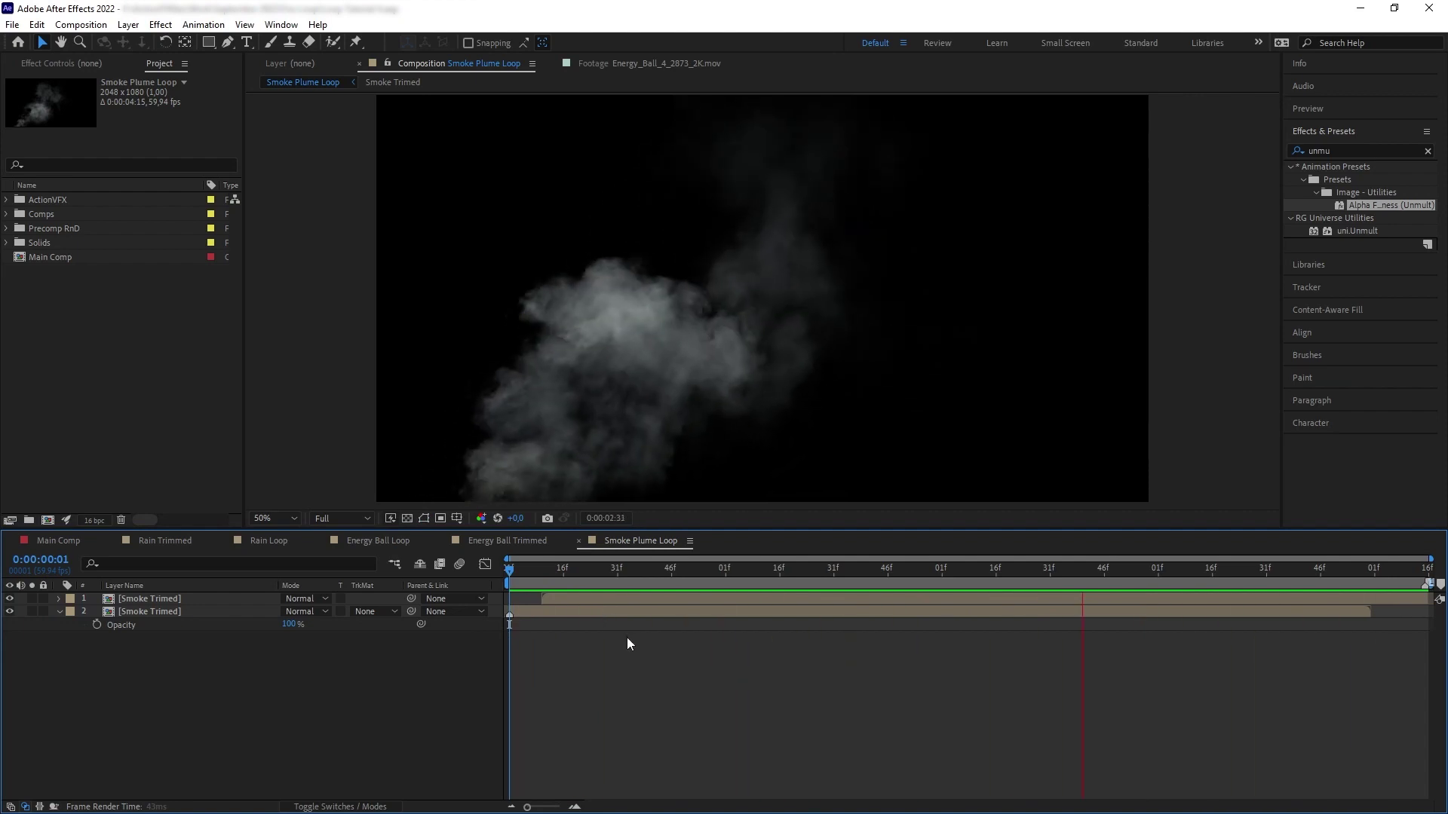
key("space")
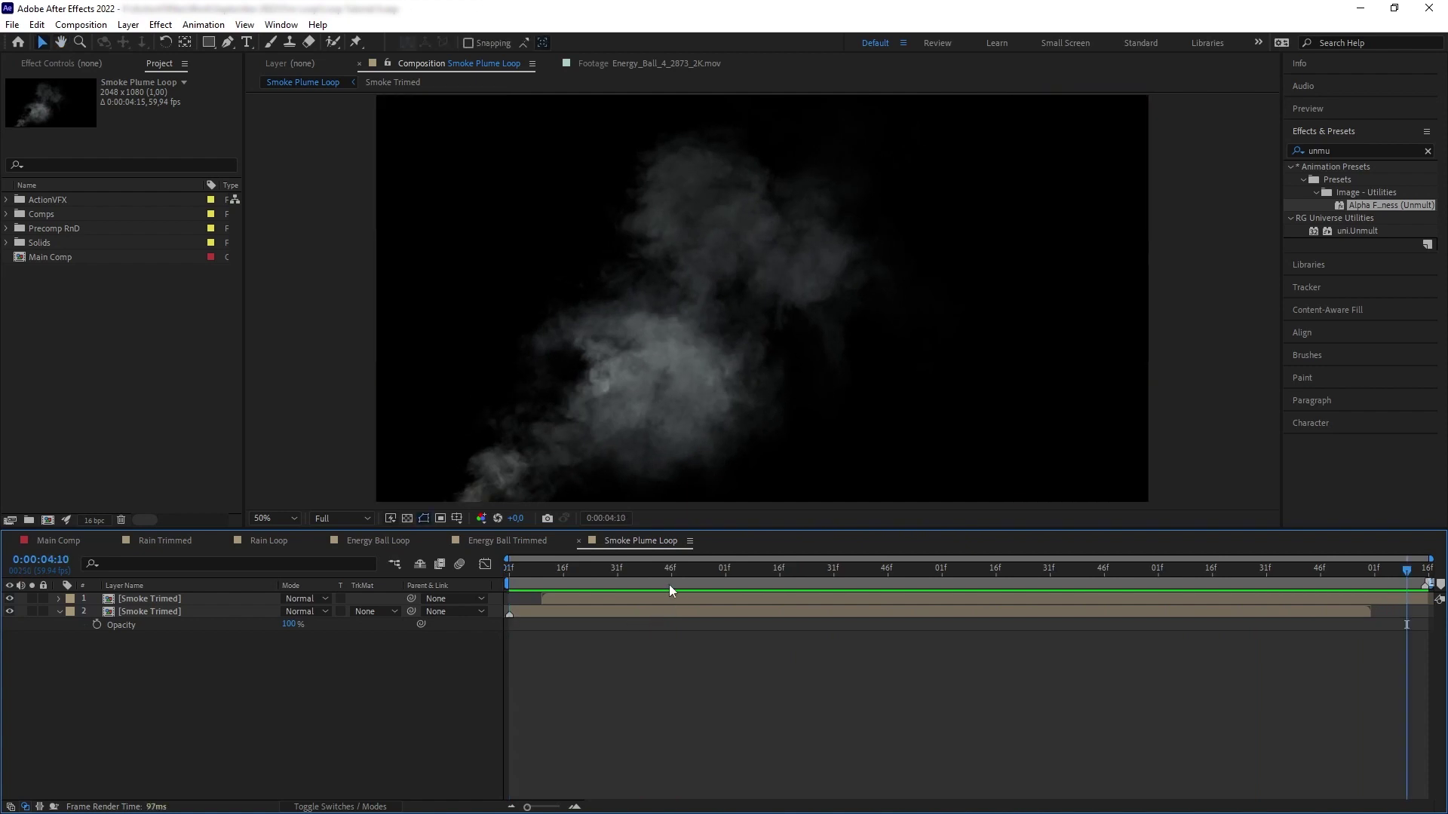
left_click(669, 586)
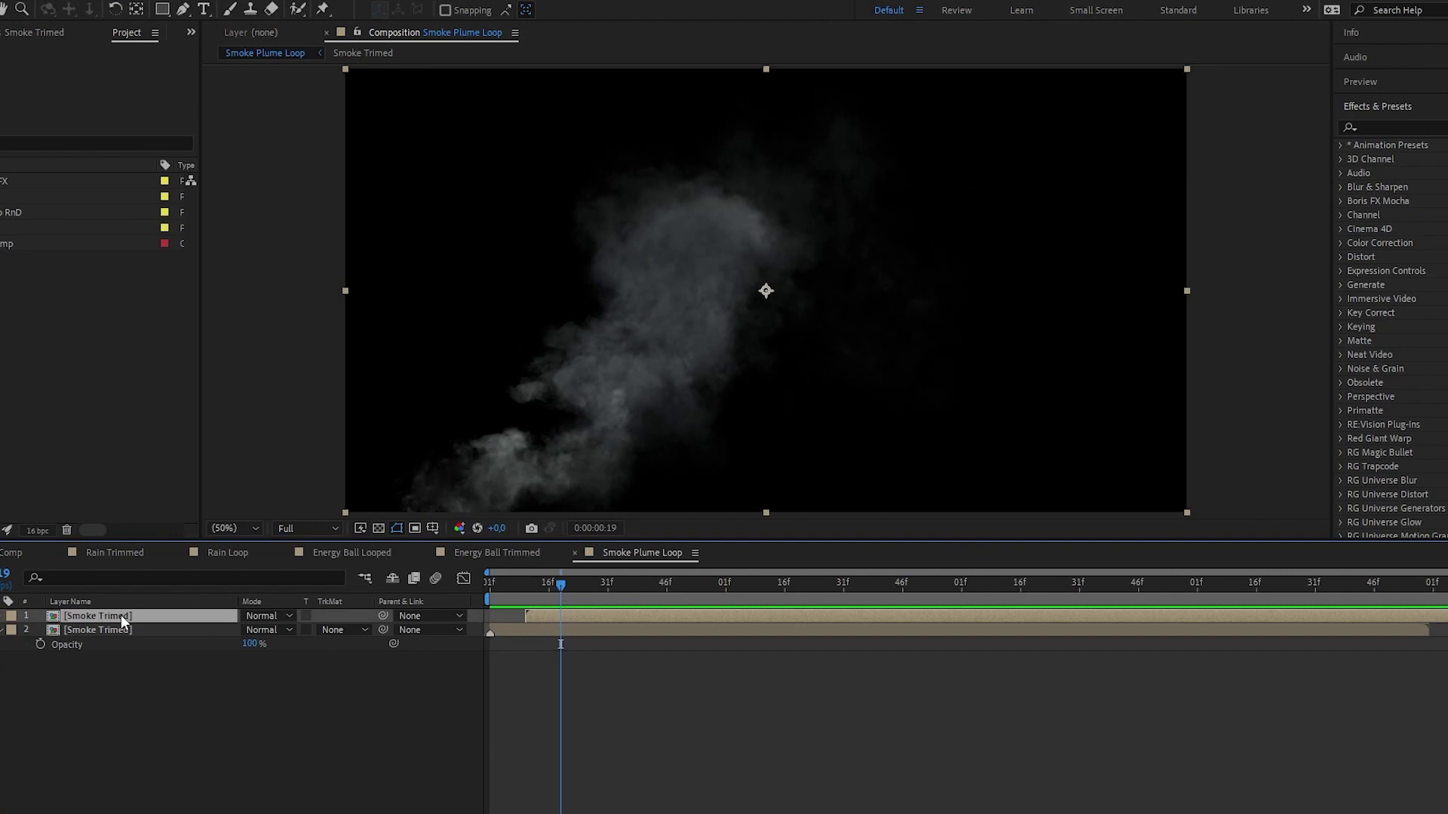
Step: Try crossfading the upper smoke layer with opacity keyframes, 0% at 0:00:00:10 and 100% near the lower layer's end
key("t")
left_click(542, 574)
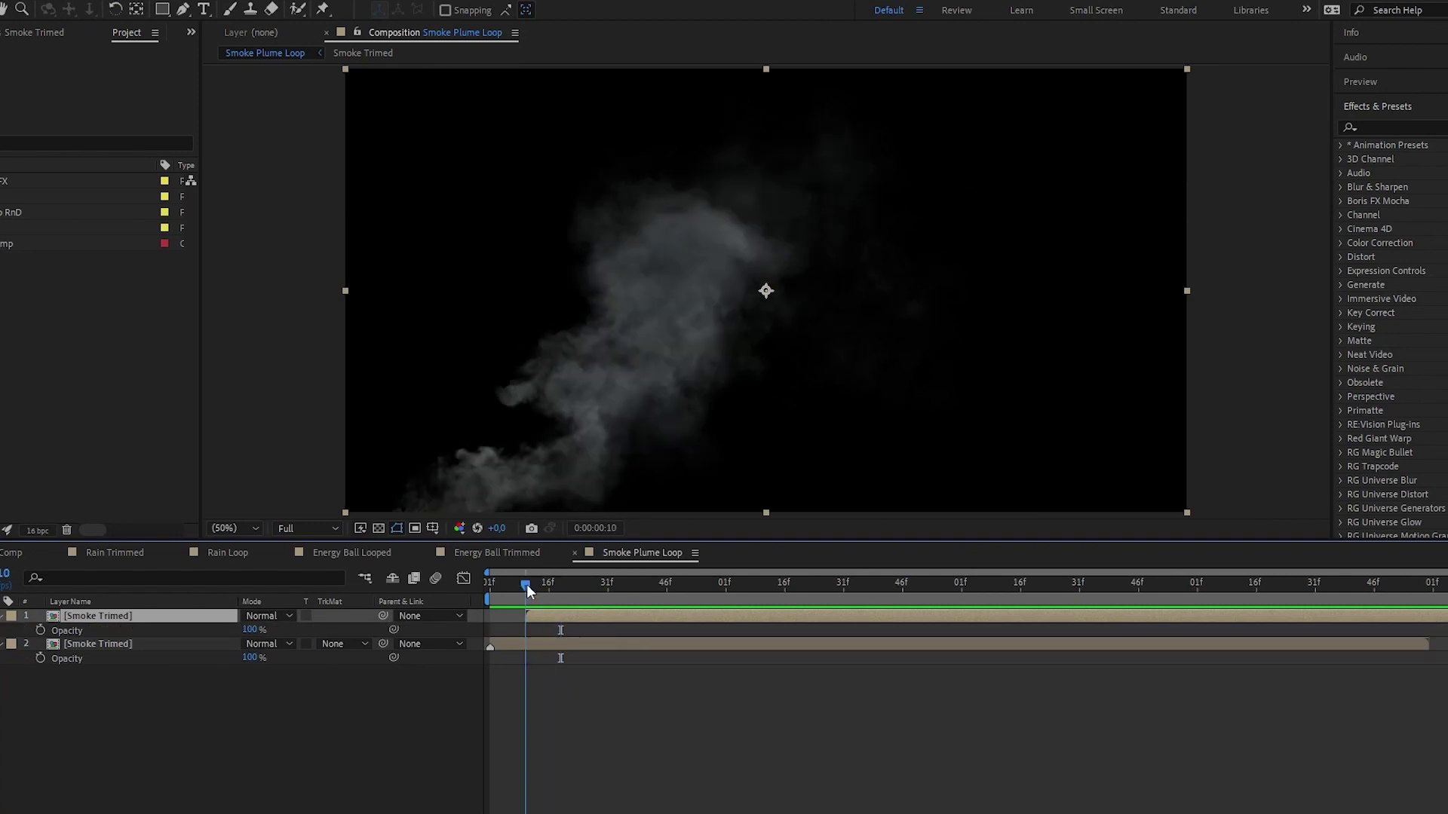
left_click_drag(249, 630, 189, 630)
left_click(40, 631)
left_click_drag(526, 585, 1418, 586)
left_click_drag(249, 629, 317, 630)
key("Home")
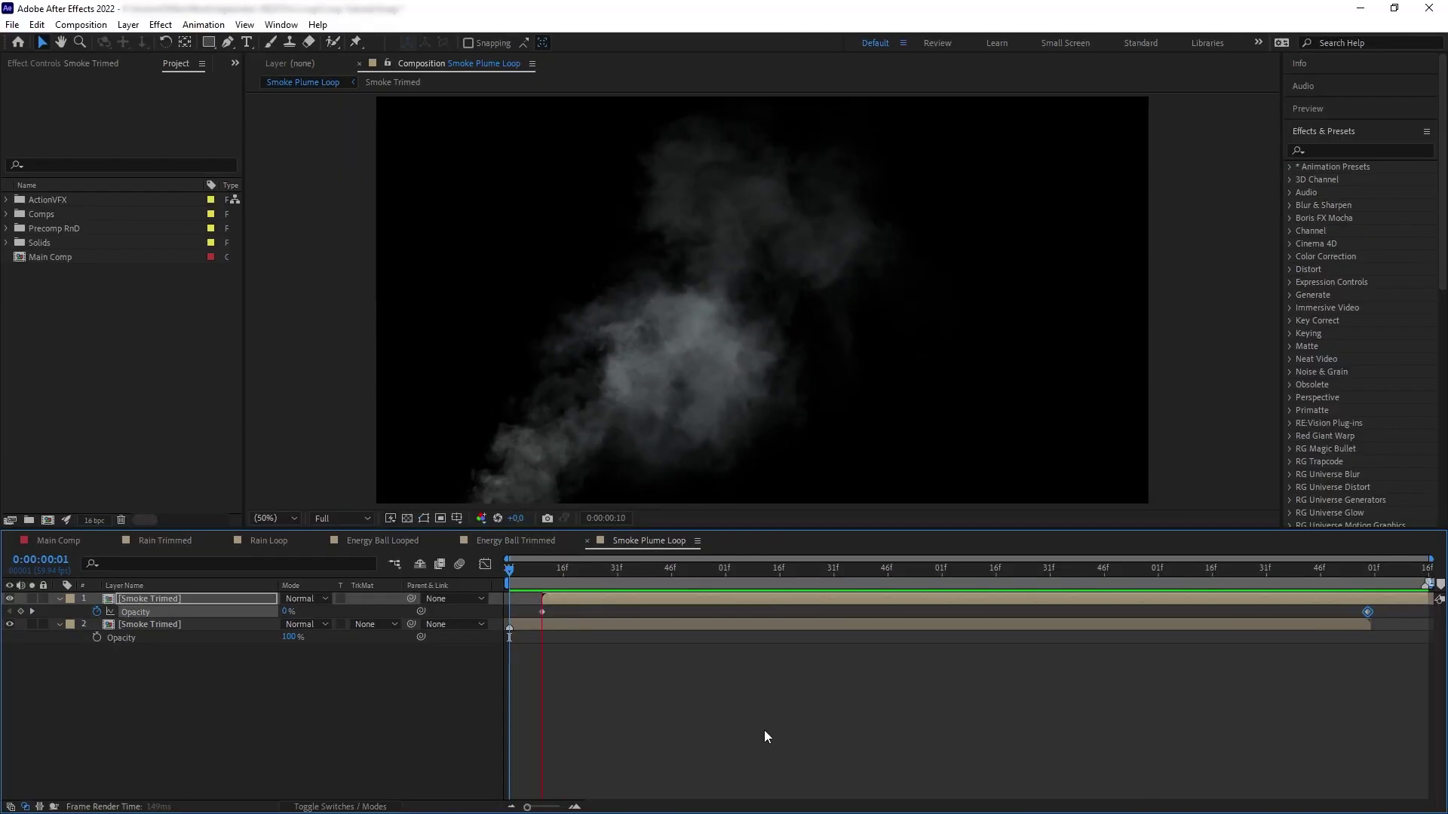
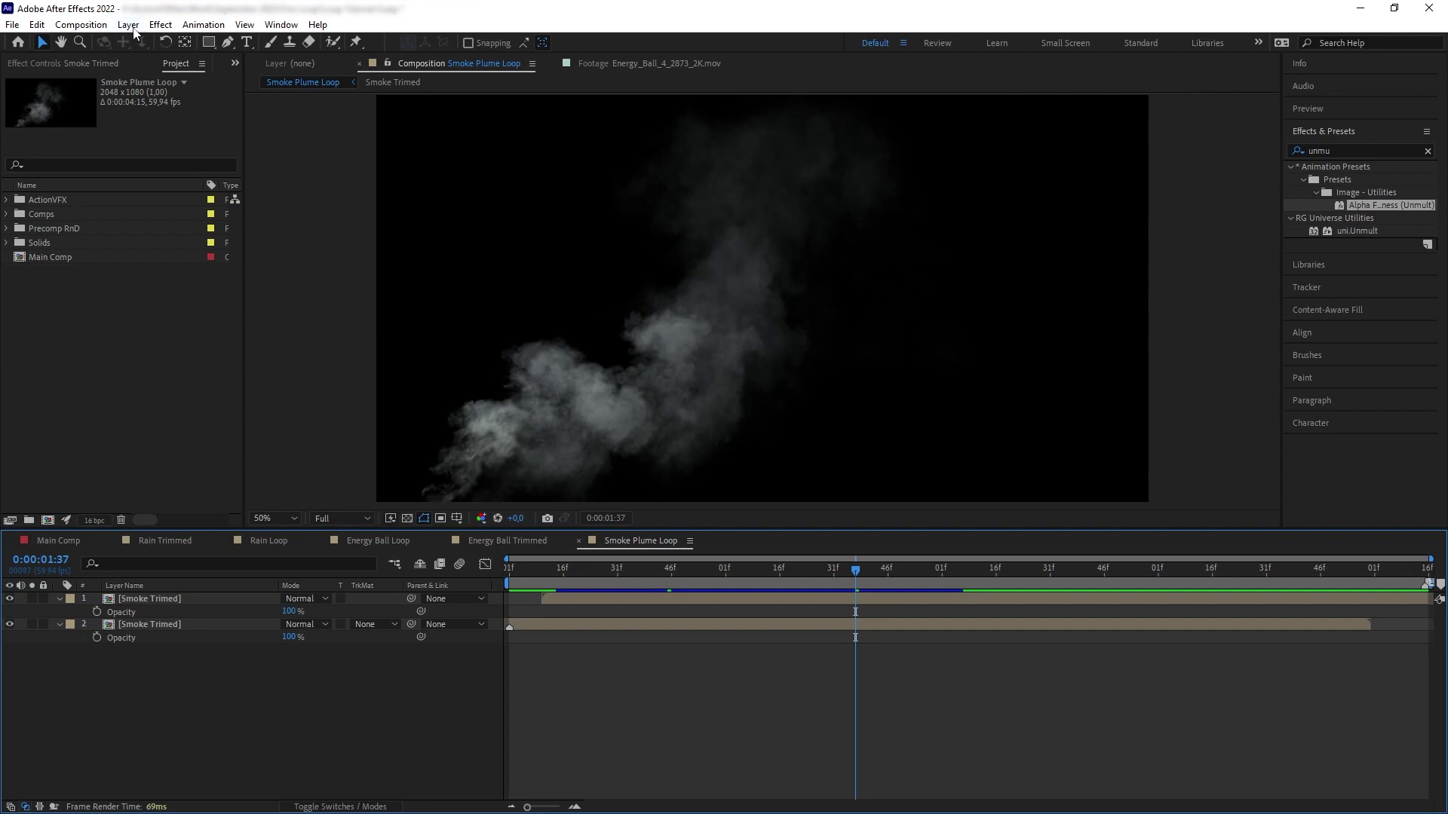
Step: Create a full-frame white solid named Transition Matte above the smoke layers and hide it
mouse_move(151, 42)
left_click(611, 55)
key("Return")
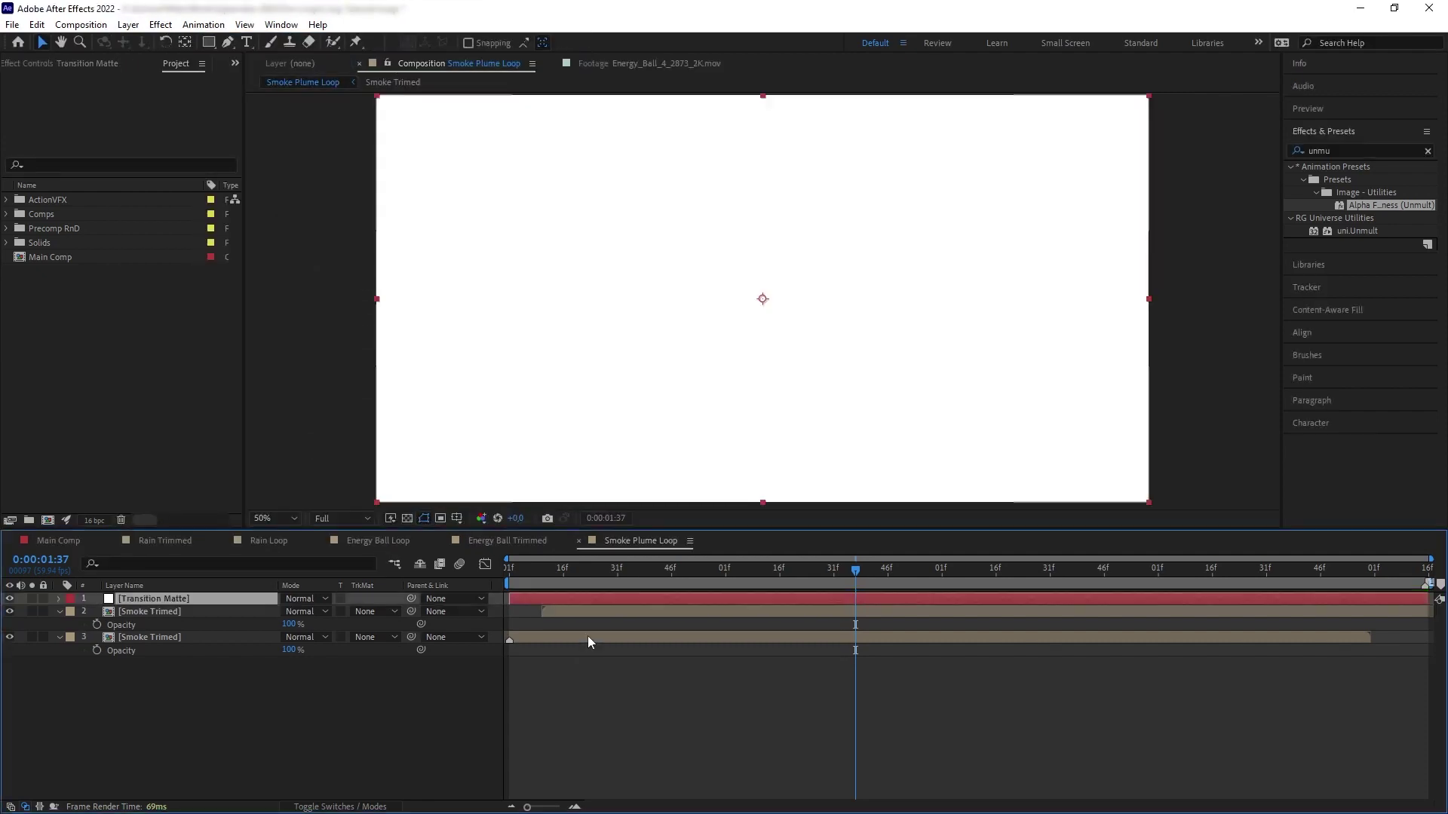
left_click(9, 599)
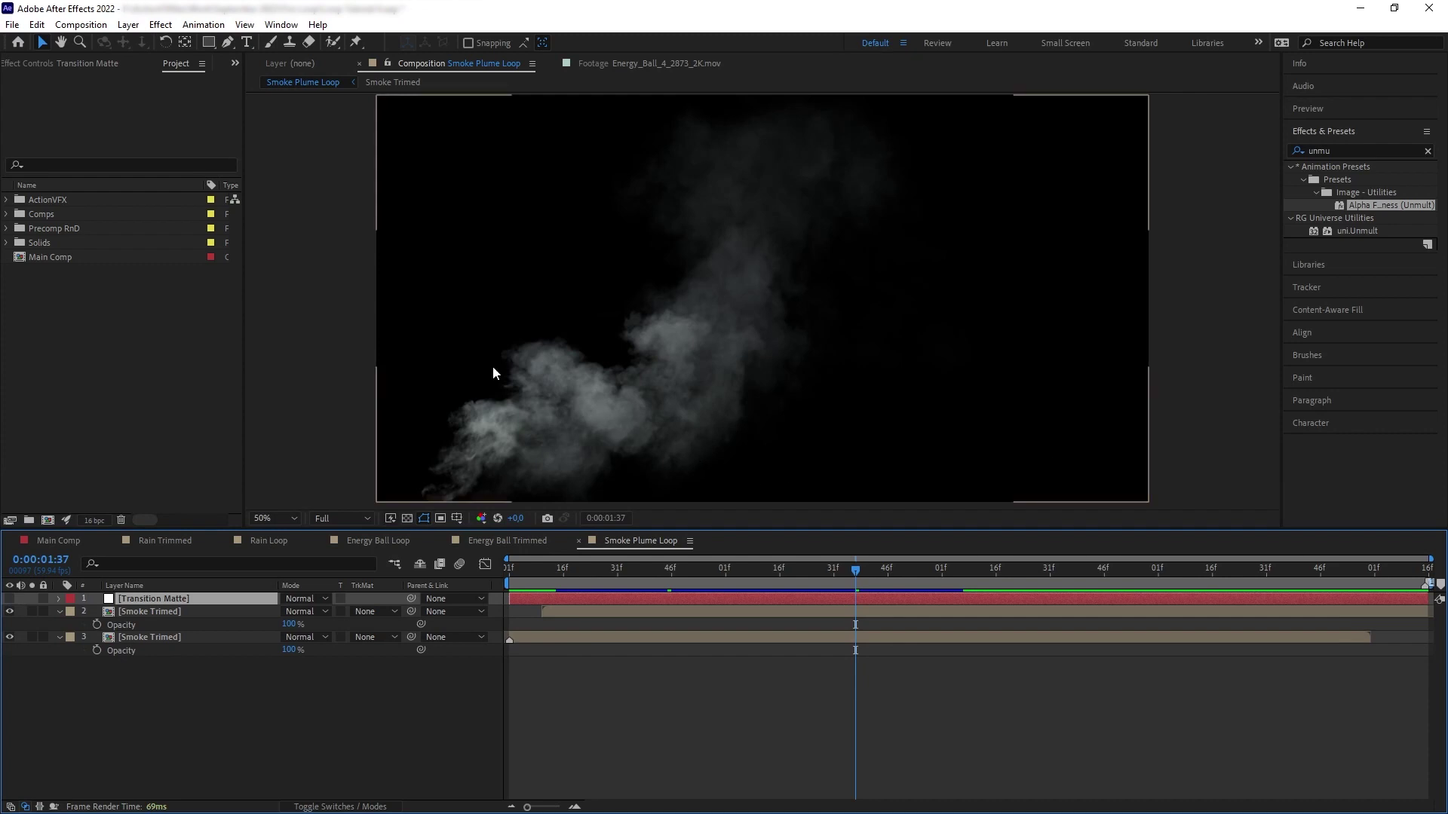
Step: Draw a closed, curved Pen mask on Transition Matte around the front part of the smoke plume near its source
key("g")
left_click_drag(349, 262, 426, 266)
left_click_drag(606, 308, 637, 340)
left_click_drag(733, 386, 753, 319)
left_click_drag(751, 428, 756, 459)
left_click(566, 460)
left_click(326, 442)
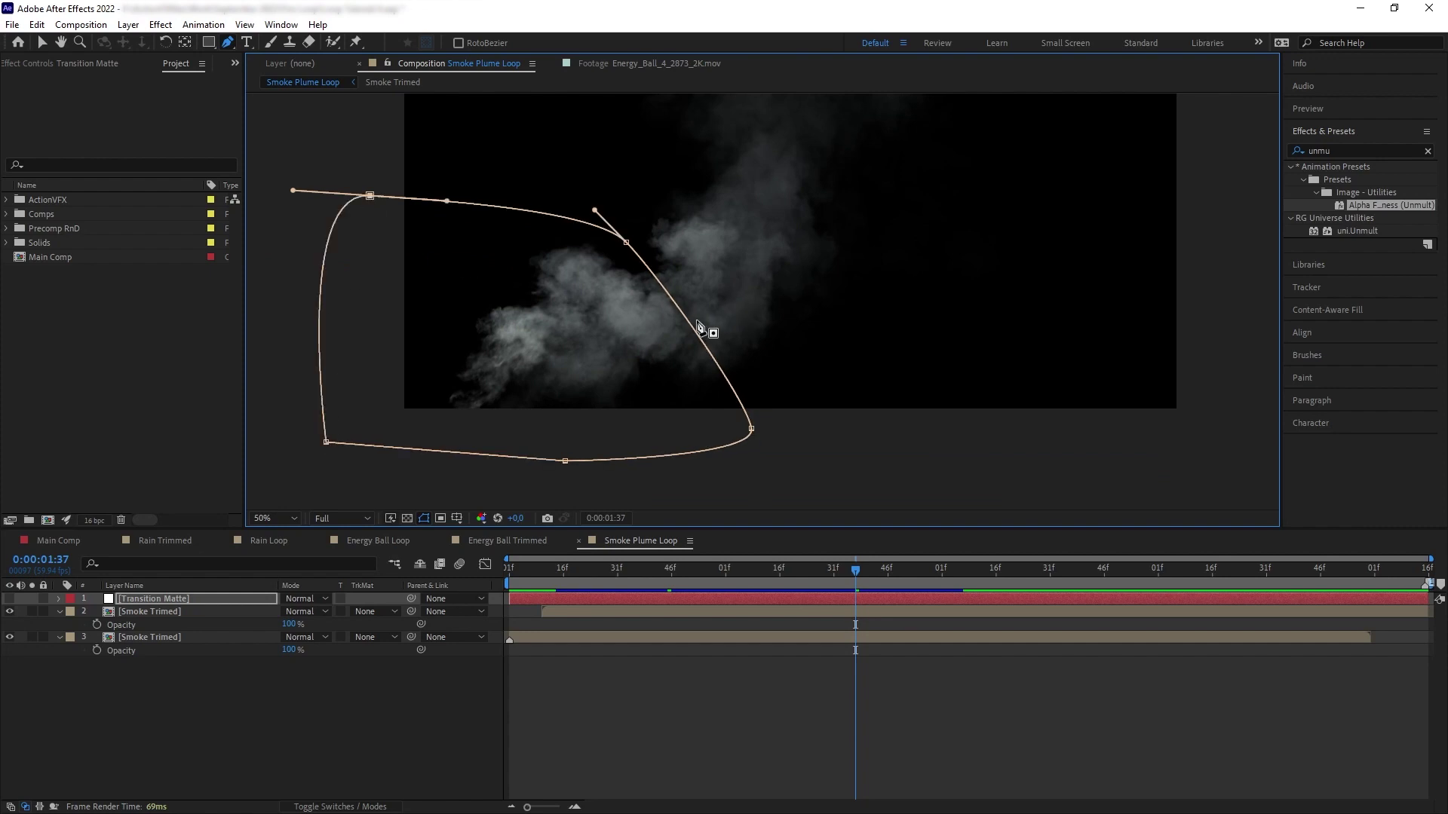
Step: Reveal the Transition Matte mask's properties and start keyframing its Mask Path at 0:00:01:37
left_click(59, 598)
left_click(73, 612)
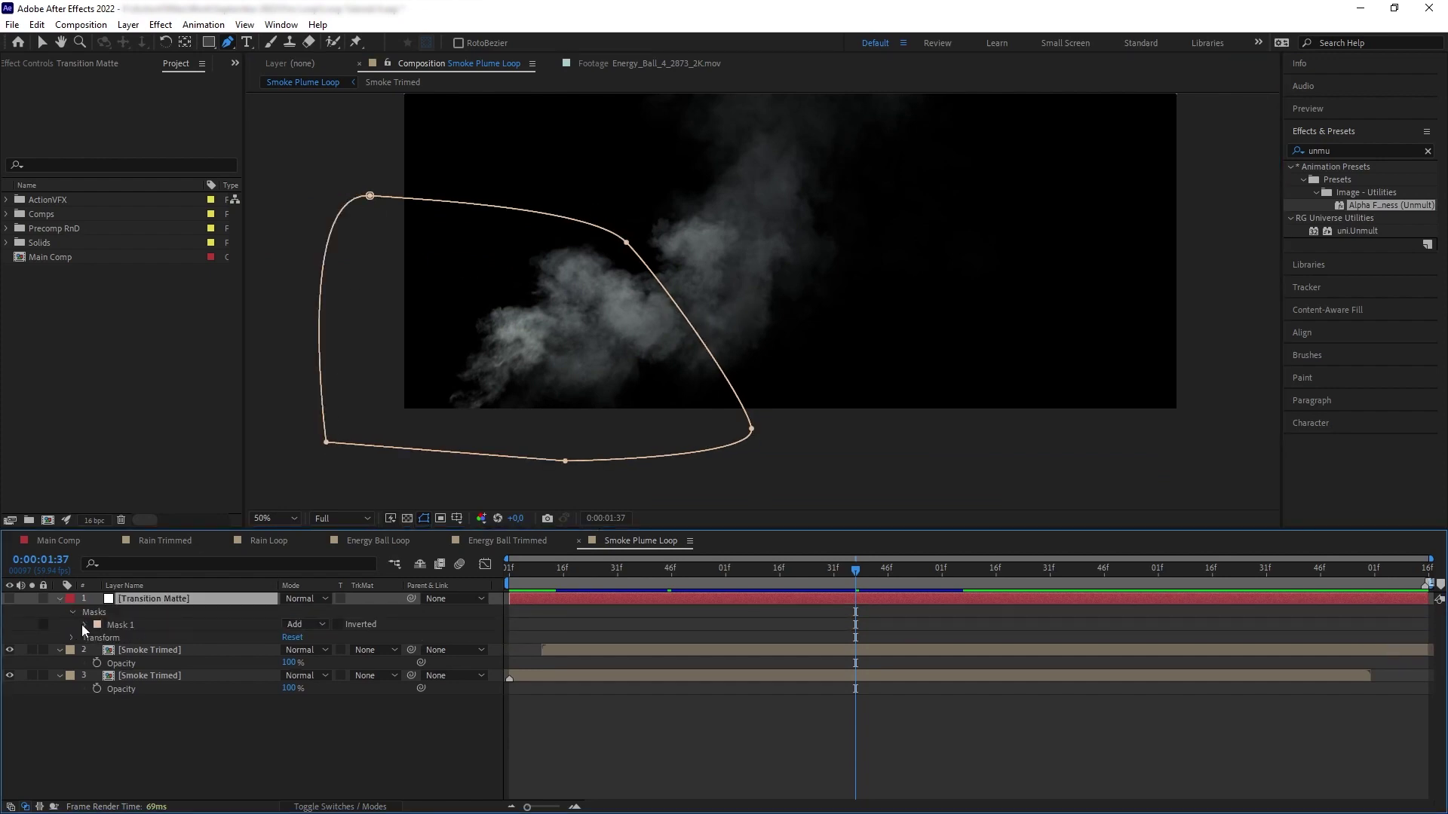
left_click(85, 624)
left_click(110, 640)
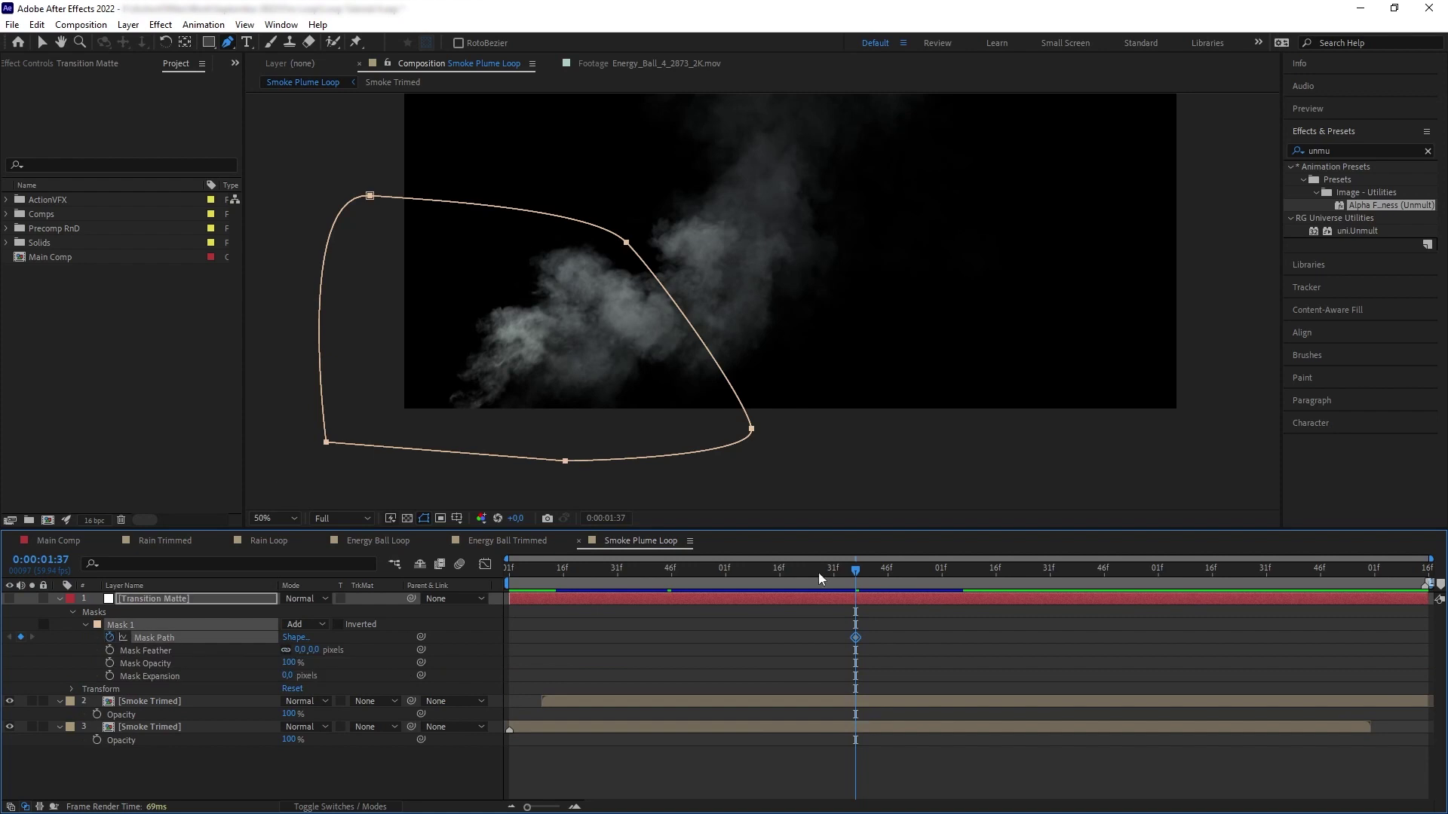
Step: Keyframe the mask path at earlier frames, pulling its outline back with the smoke toward the plume's source
key("shift+Page_Up")
key("shift+Page_Up")
key("shift+Page_Up")
left_click_drag(613, 268, 602, 276)
left_click_drag(747, 571, 578, 571)
left_click_drag(611, 253, 477, 366)
left_click(608, 570)
left_click_drag(618, 571, 601, 571)
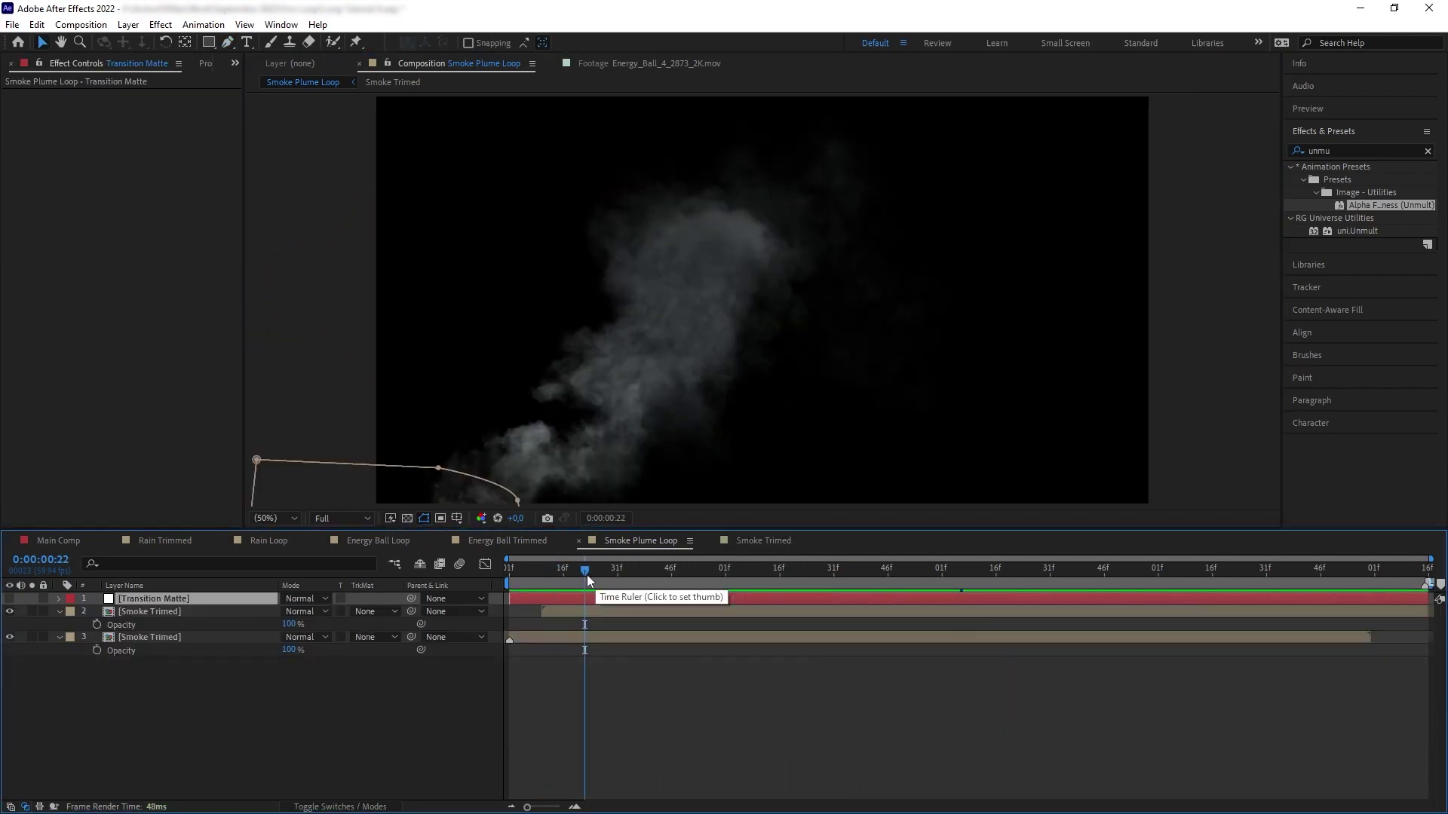
Step: Show the Transition Matte layer at 0:00:02:37 and set its mask feather to 111 pixels
left_click_drag(587, 574, 1072, 578)
left_click(9, 599)
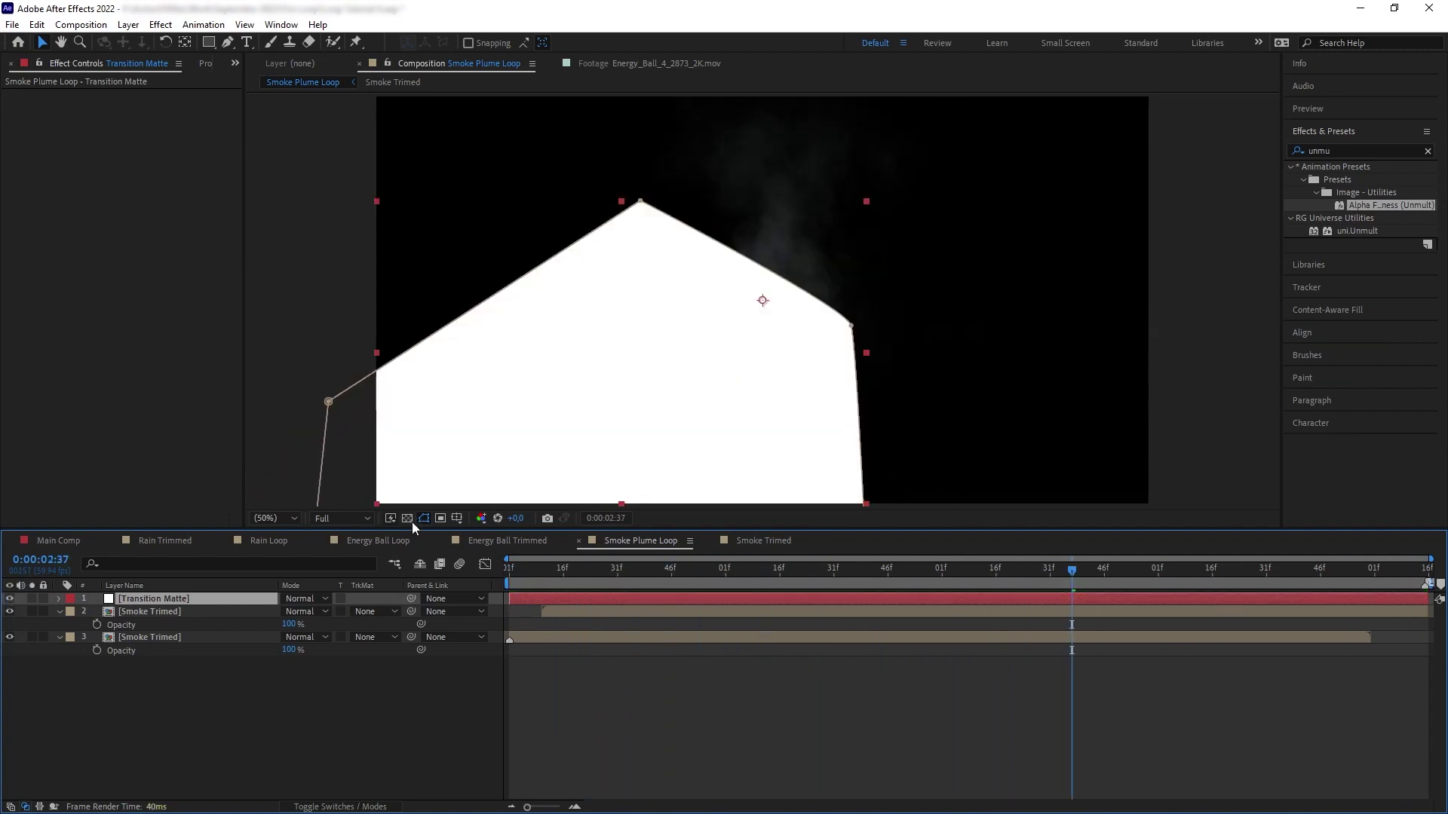
key("f")
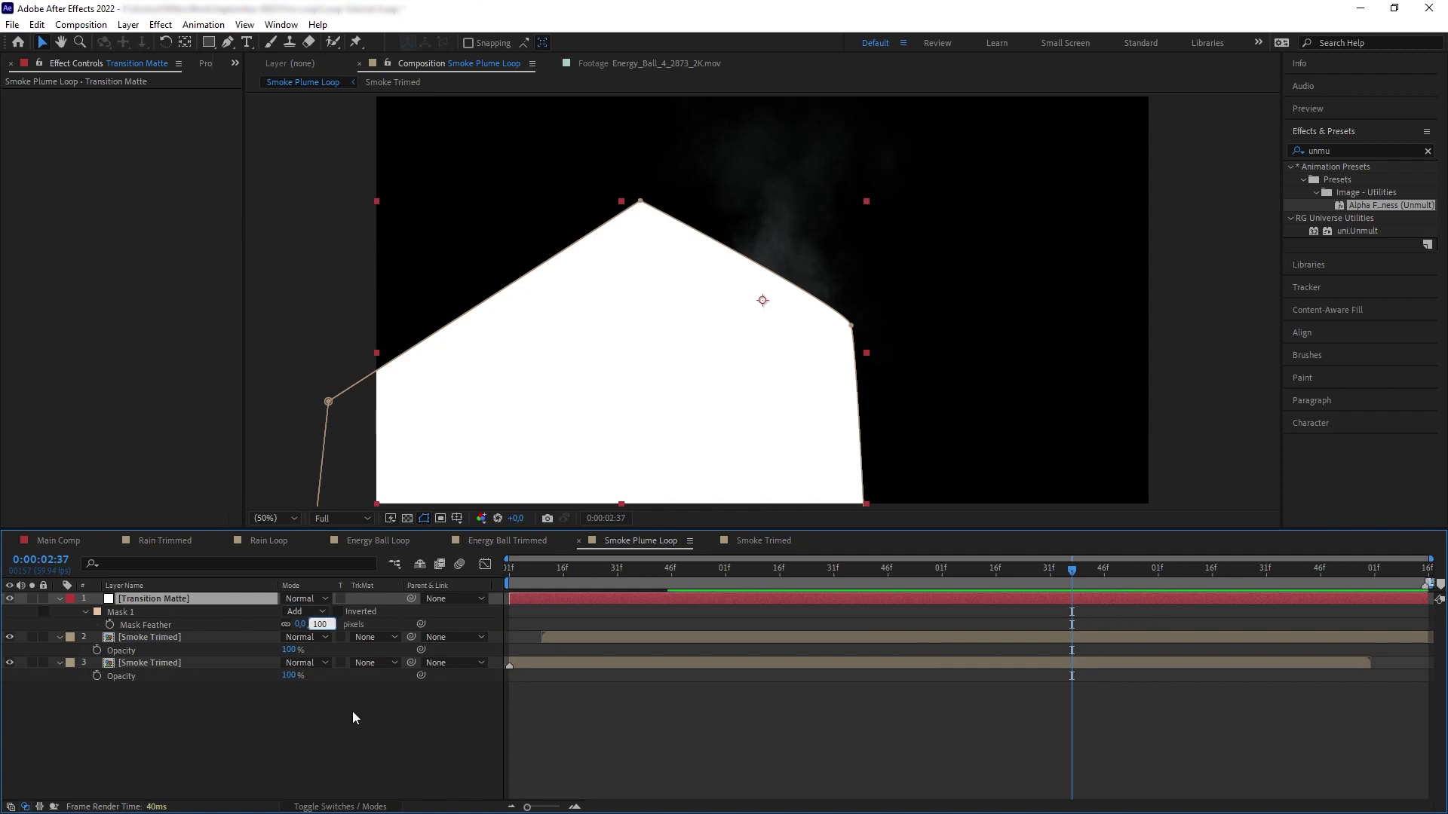
key("Return")
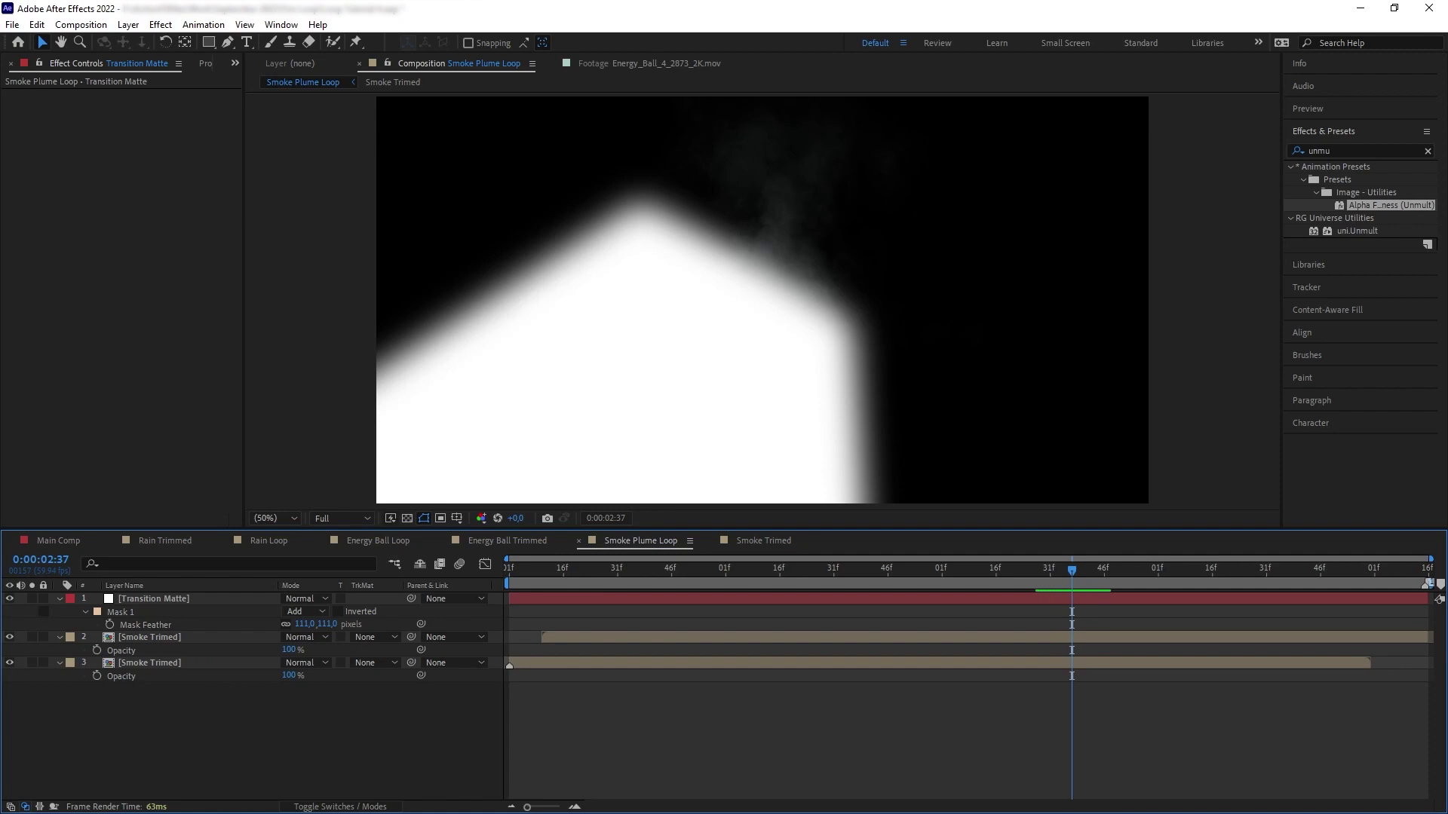
Step: Apply Turbulent Displace to Transition Matte, raising the amount and reducing the size to roughen the matte edge
left_click_drag(1357, 180, 136, 599)
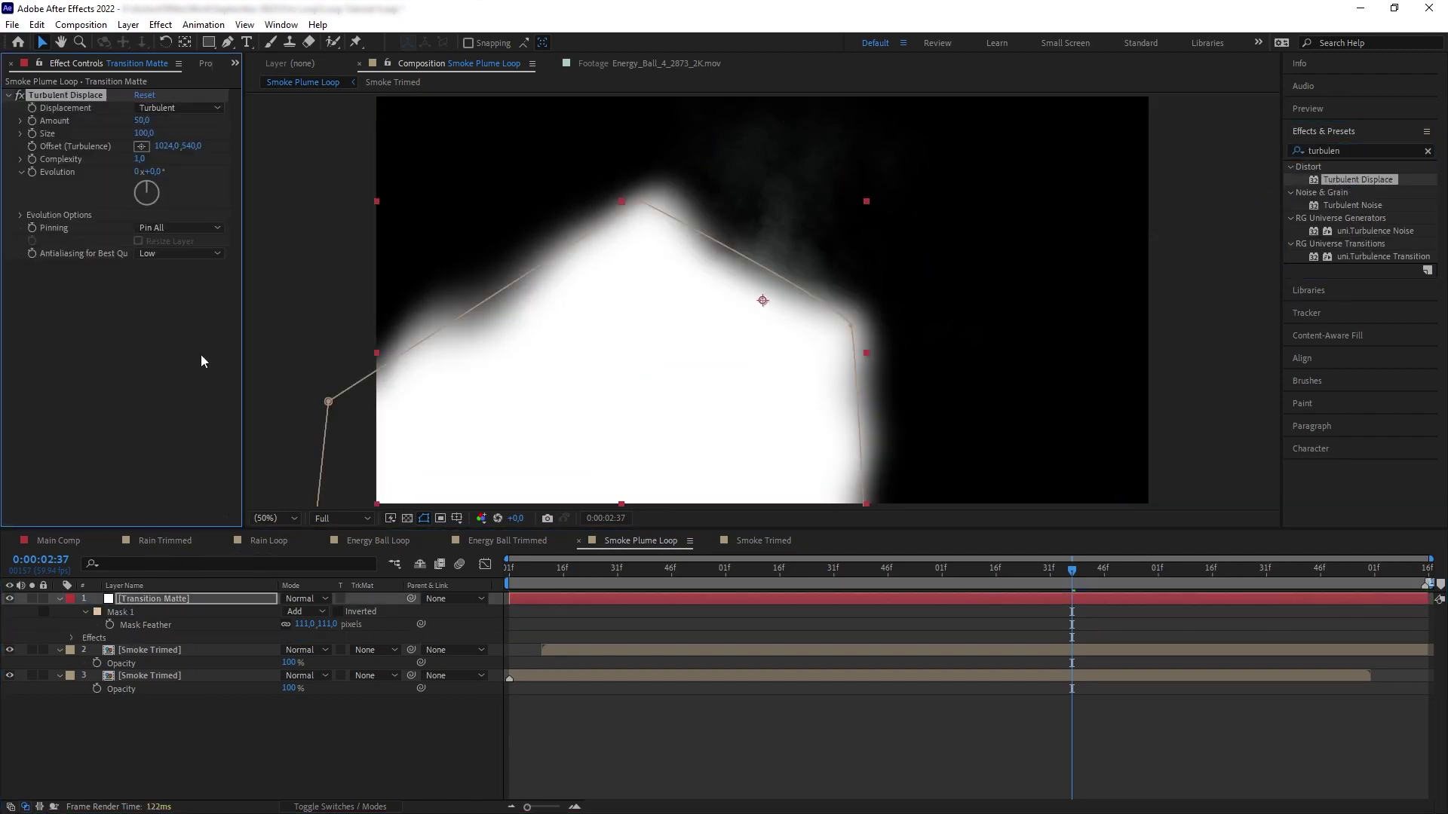
mouse_move(140, 123)
left_mouse_down()
mouse_move(160, 122)
mouse_move(127, 135)
left_mouse_up()
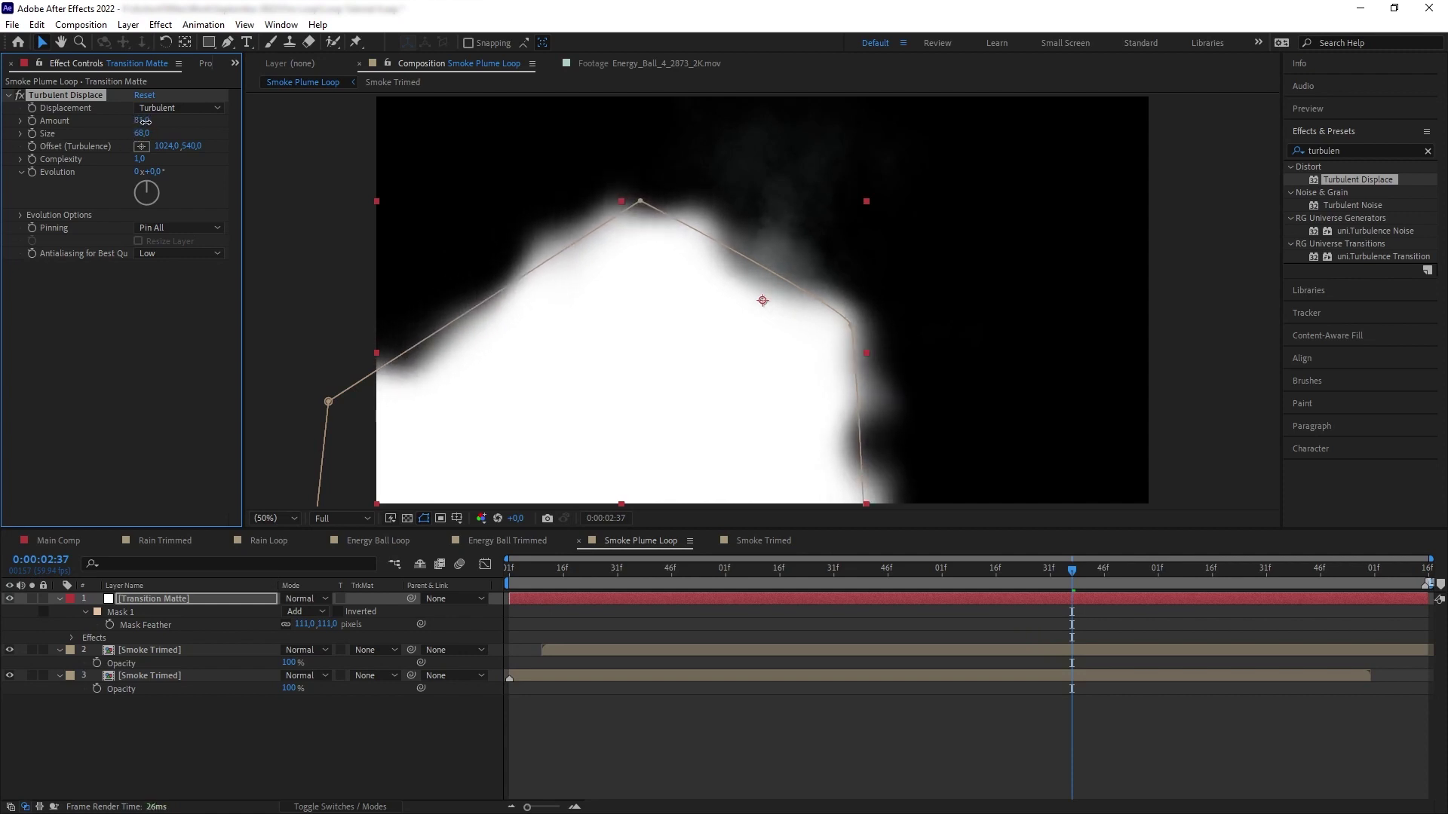
Step: Set the upper smoke layer's track matte to Alpha Matte using Transition Matte
left_click(60, 599)
left_click(375, 614)
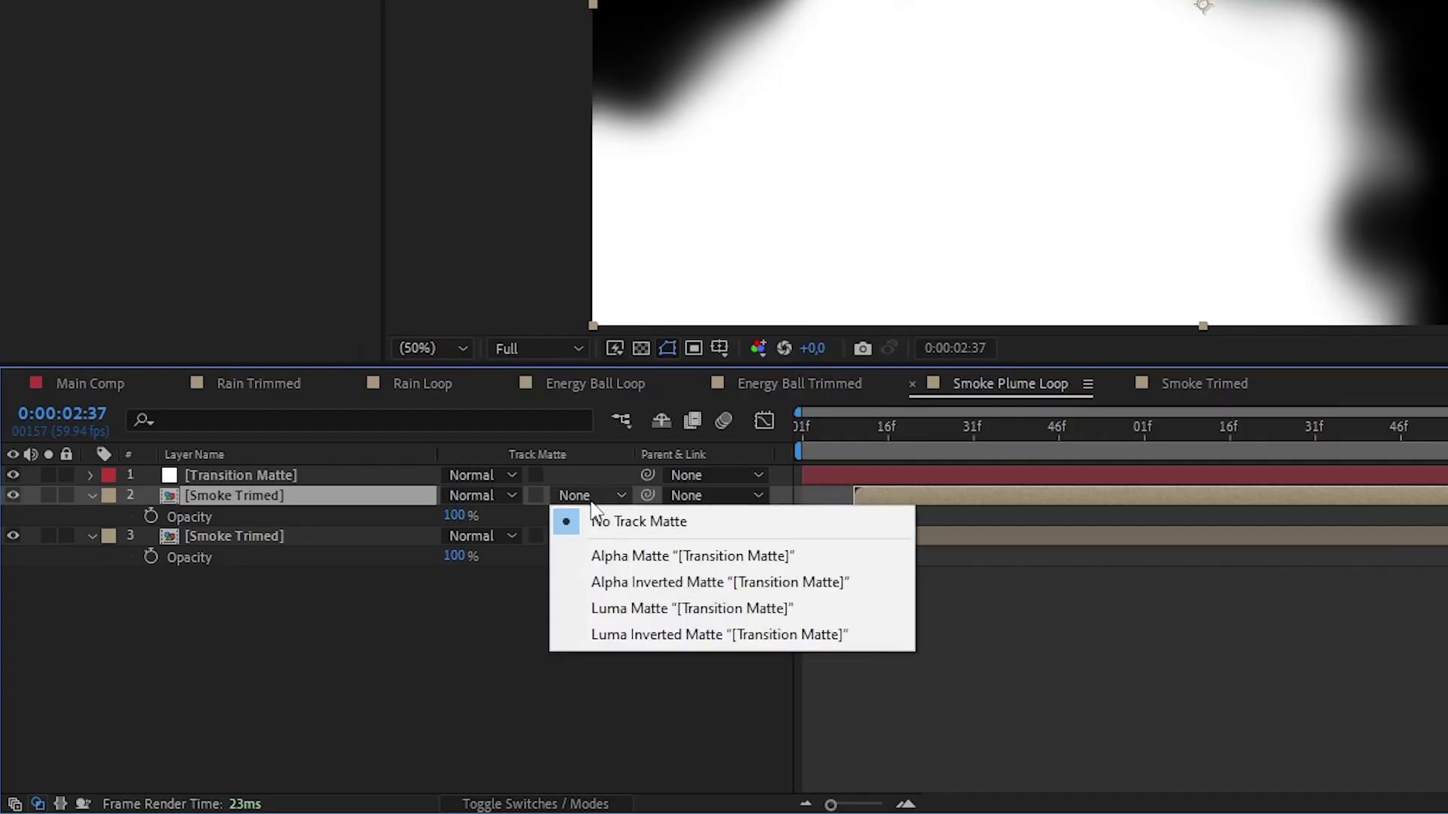
left_click(657, 558)
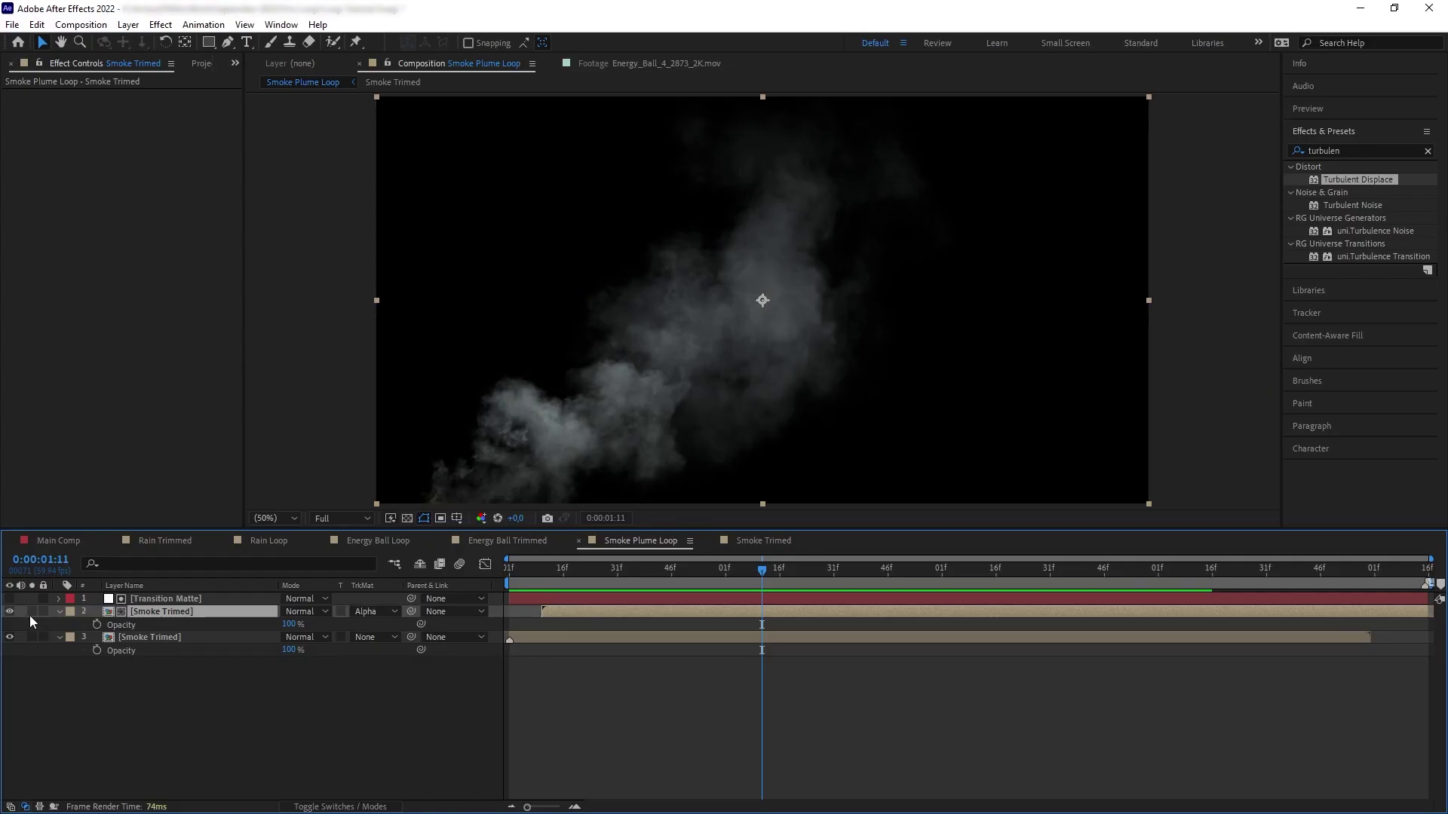
Step: Scrub through the matted upper smoke layer in isolation, and preview the transition with both smoke layers visible
left_click_drag(762, 569, 727, 573)
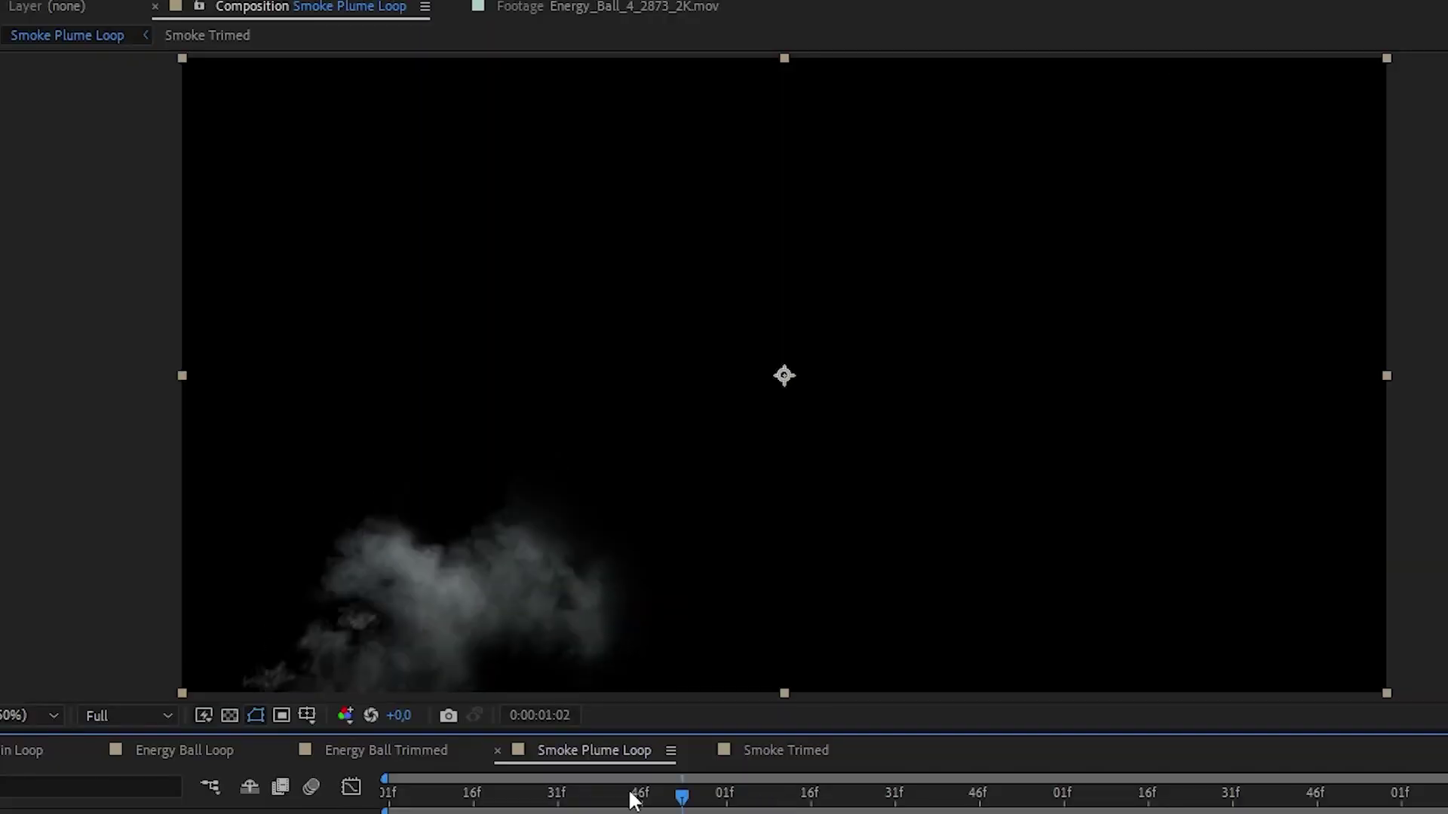
left_click_drag(730, 805, 1006, 803)
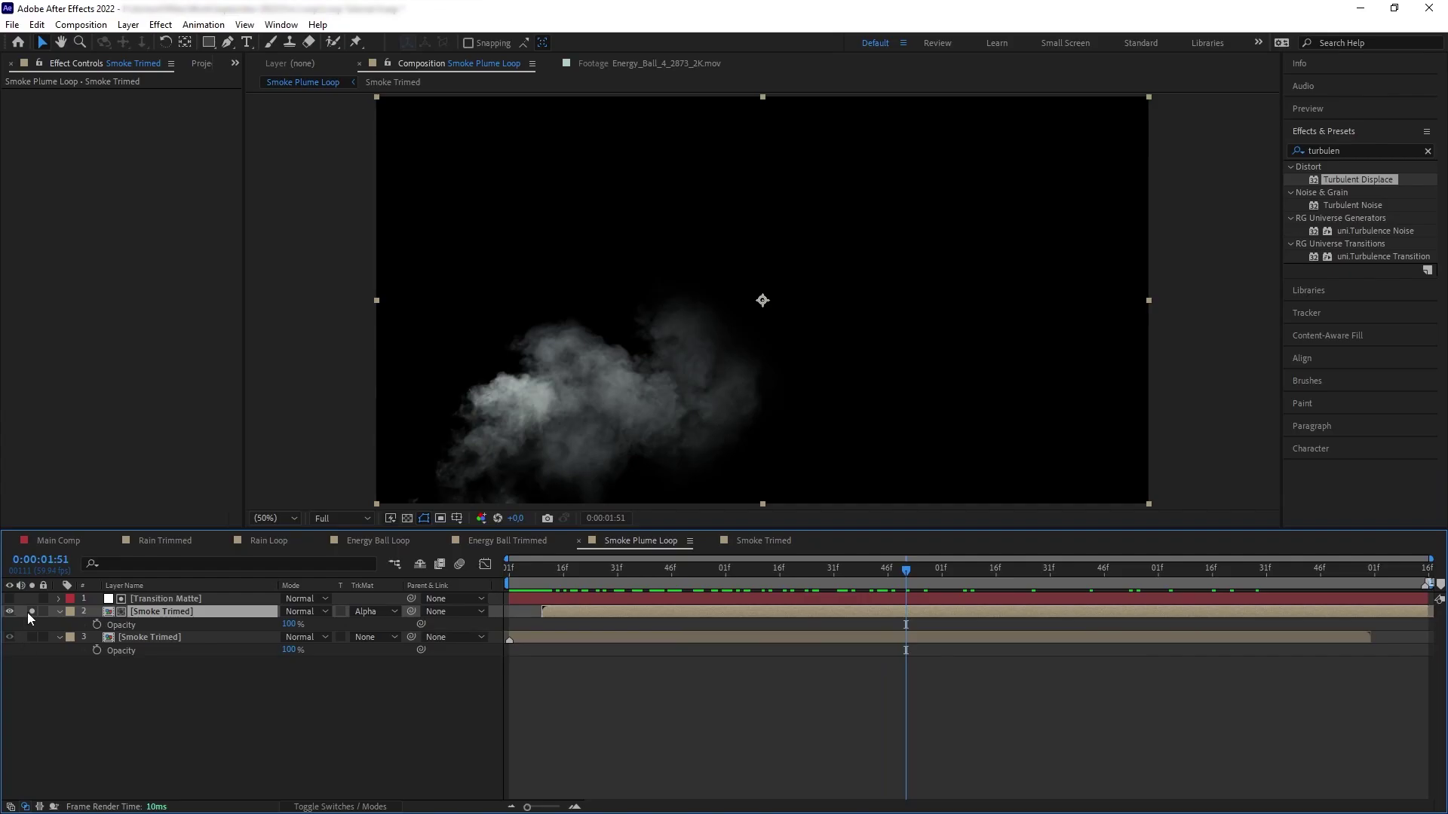
left_click(32, 612)
key("space")
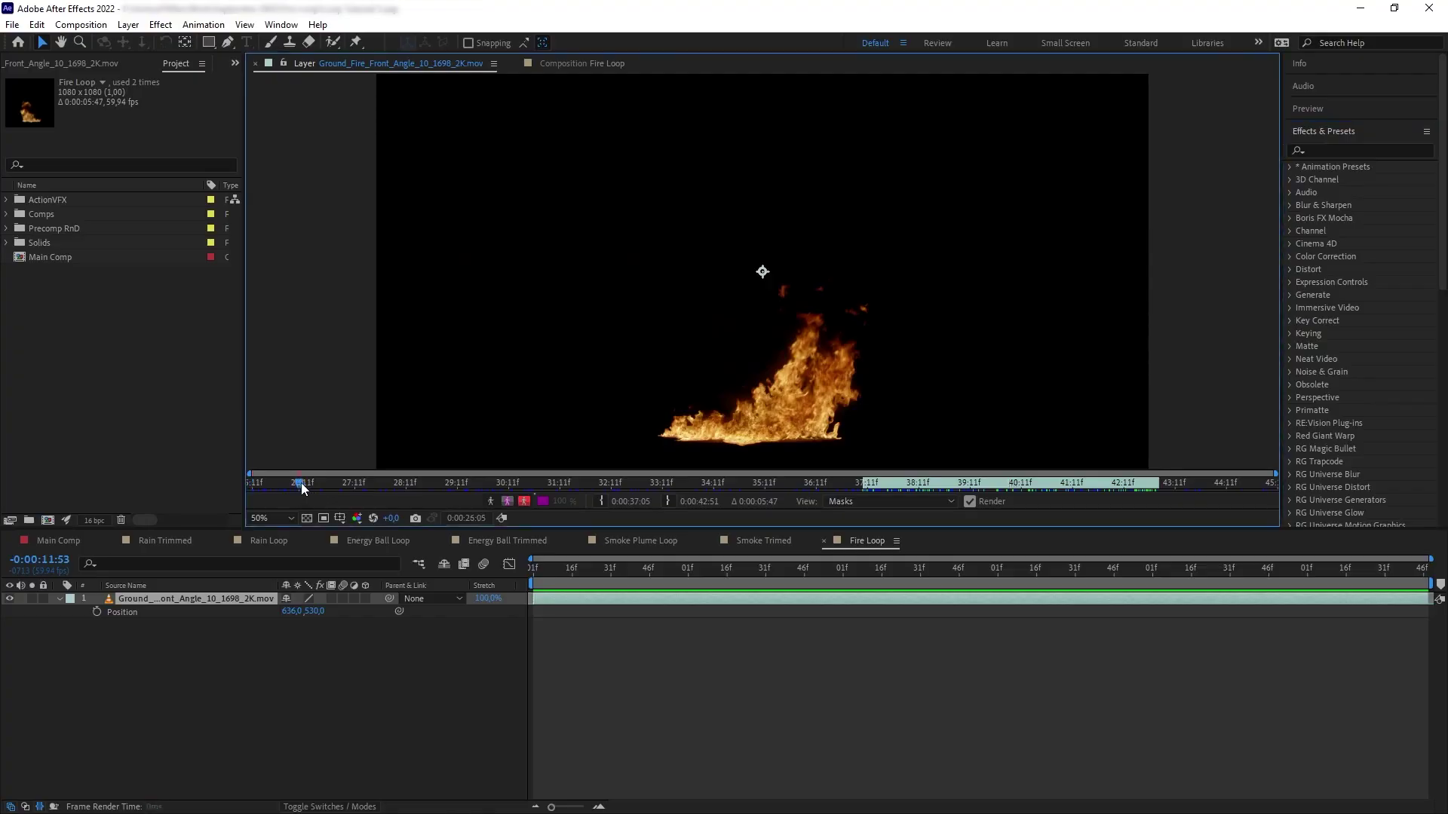
Step: Scan the ground fire footage in the layer viewer, and return to the first frame of the Fire Loop composition
left_click_drag(302, 482, 485, 486)
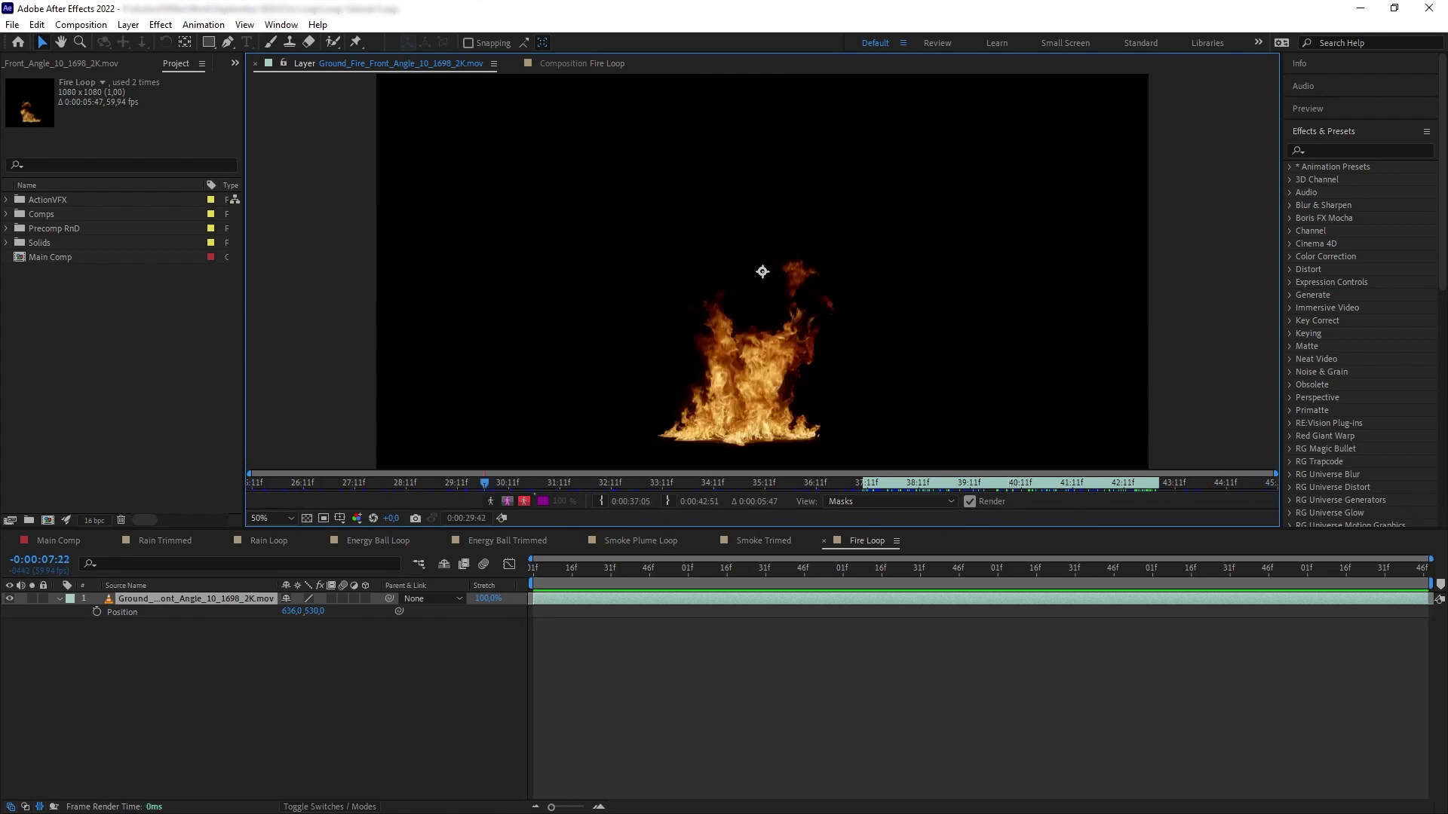
left_click_drag(606, 491, 980, 487)
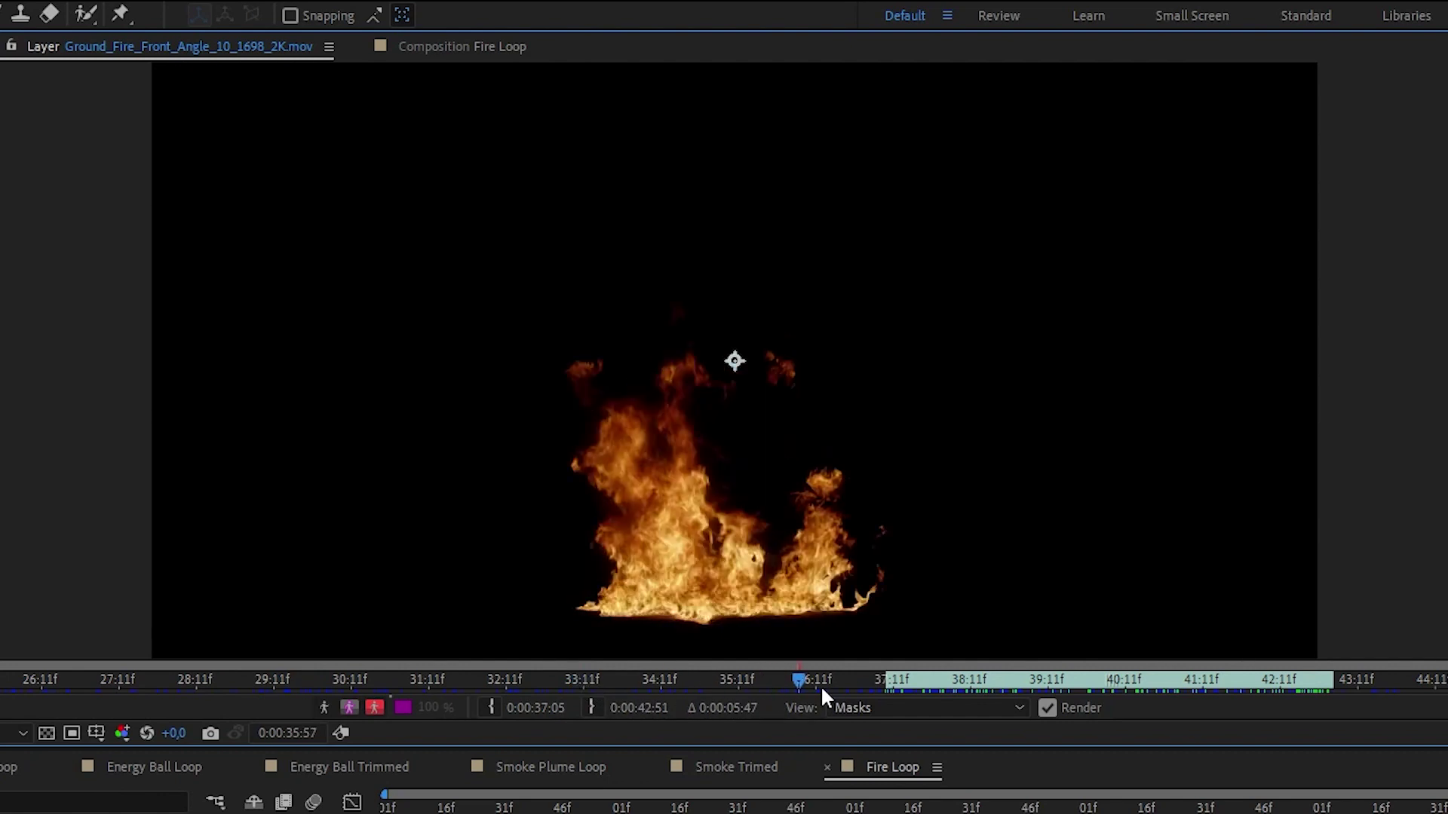
left_click_drag(1062, 686, 1131, 681)
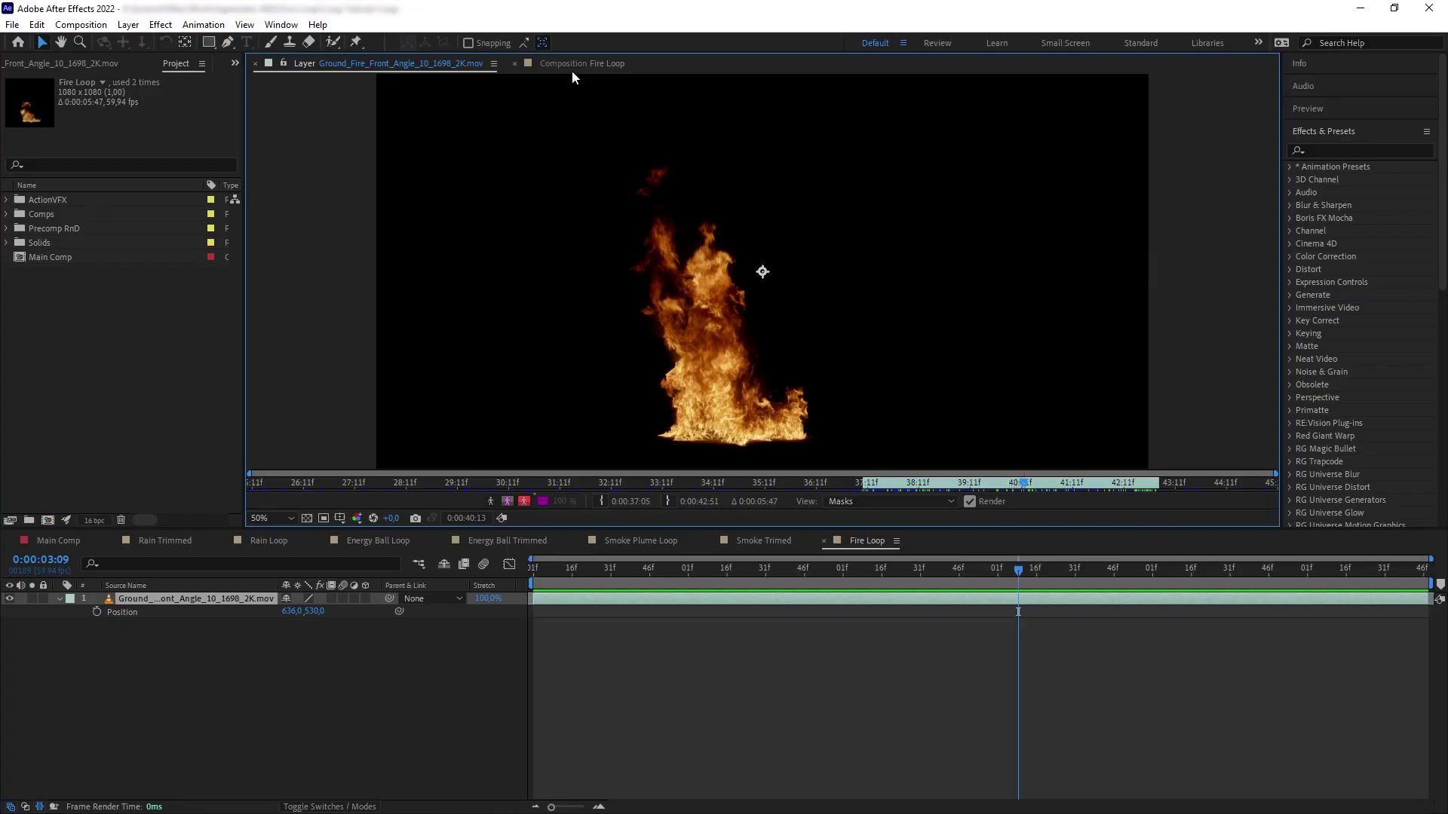
left_click(463, 46)
left_click_drag(1018, 570, 533, 573)
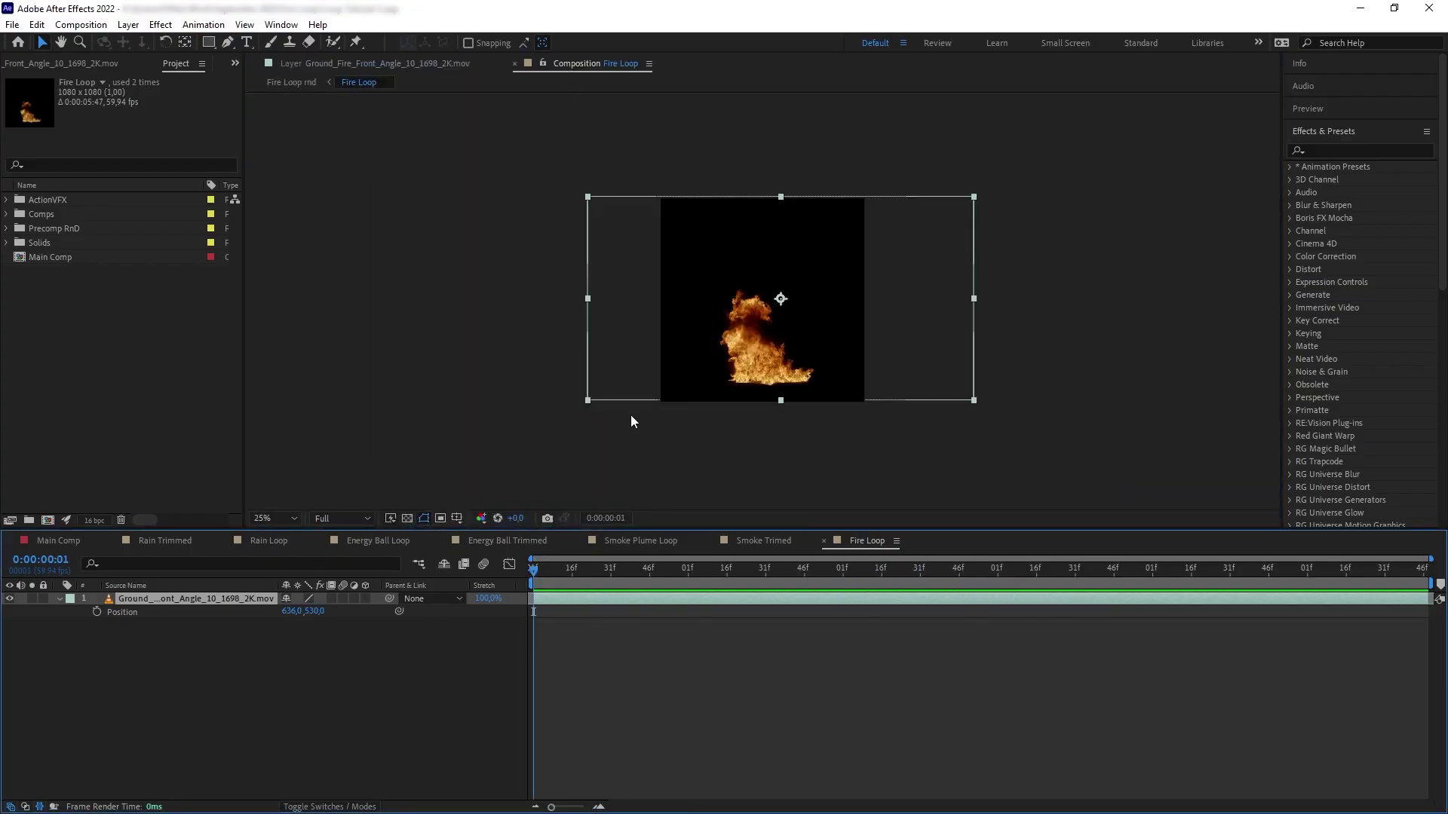
Step: Preview the ground fire, and compare its first frames with the last frames of the Fire Loop composition
key("period")
key("space")
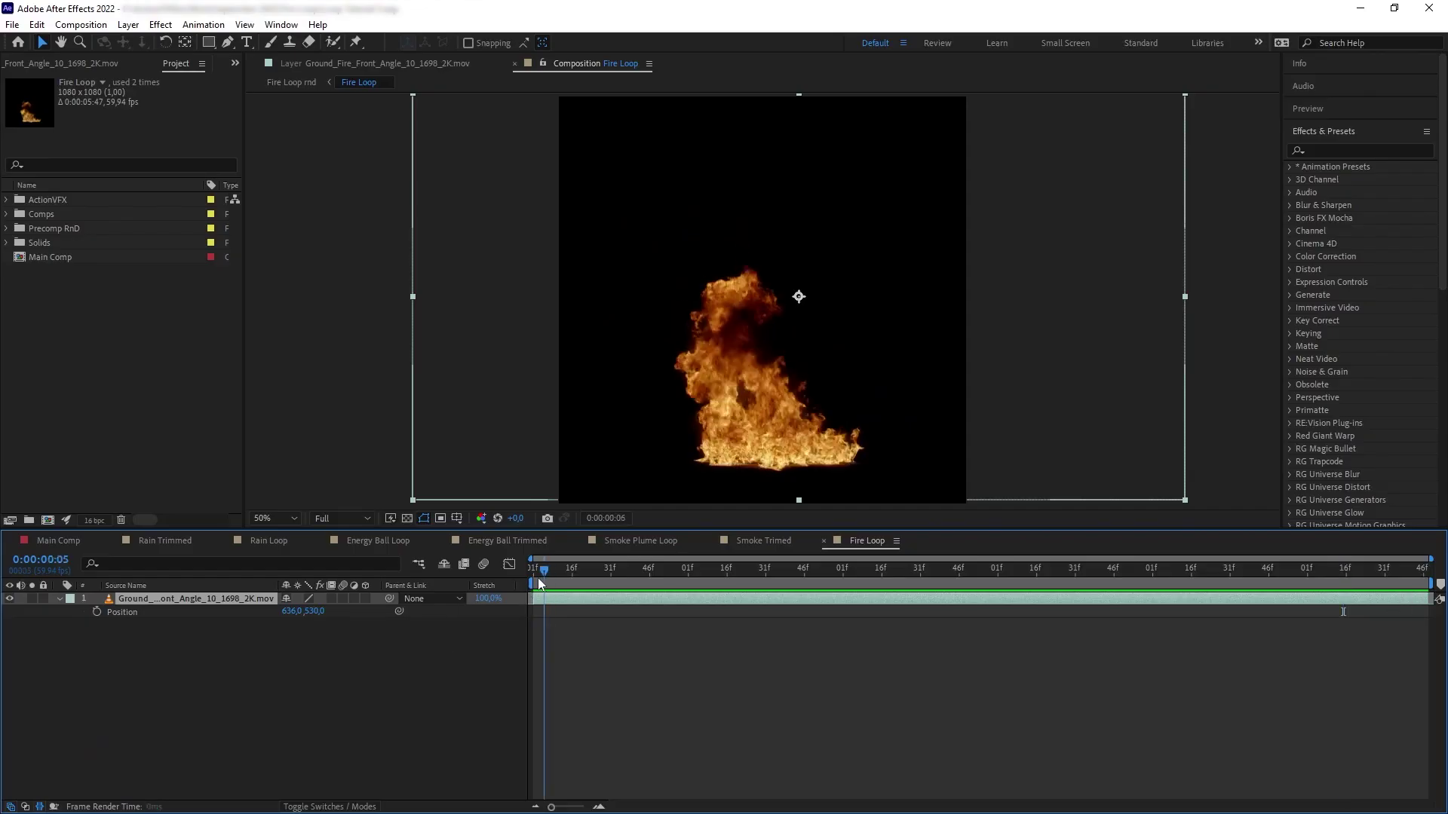
left_click_drag(1410, 572, 1426, 577)
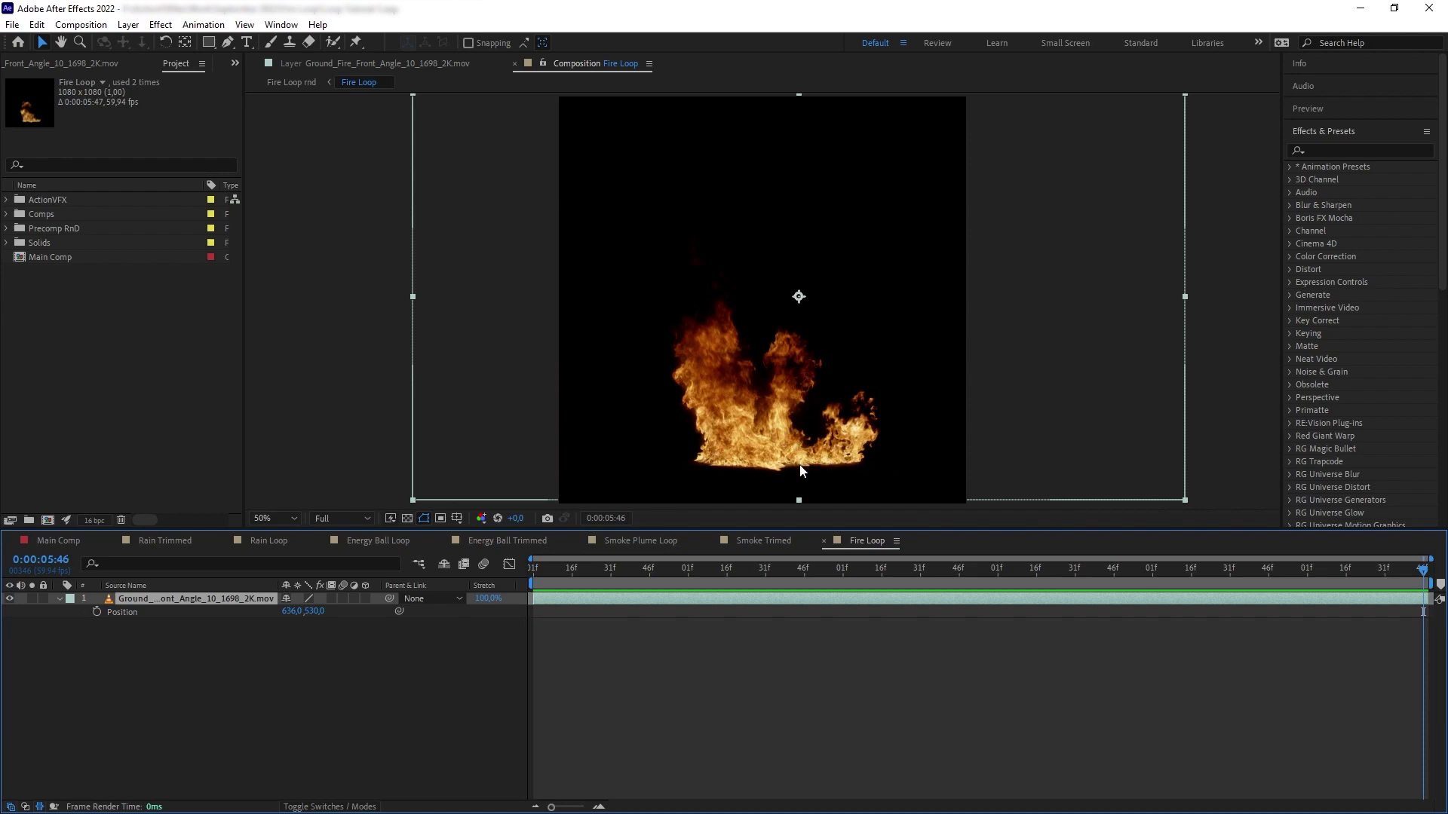
left_click(1434, 574)
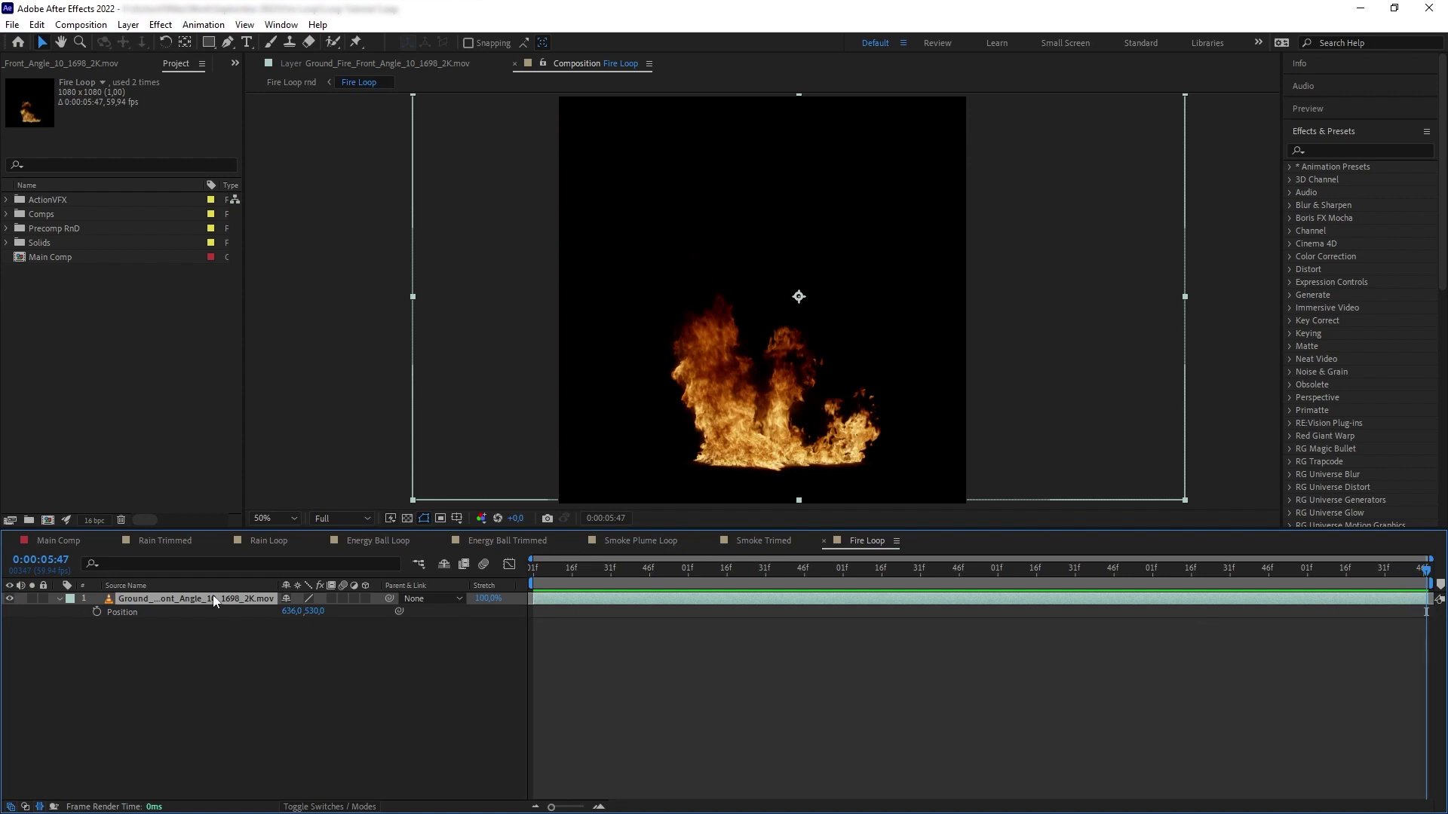
Step: Pre-compose the ground fire footage as Fire Trimmed, moving all attributes into the new composition
key("ctrl+shift+c")
type("Fire Trimmed")
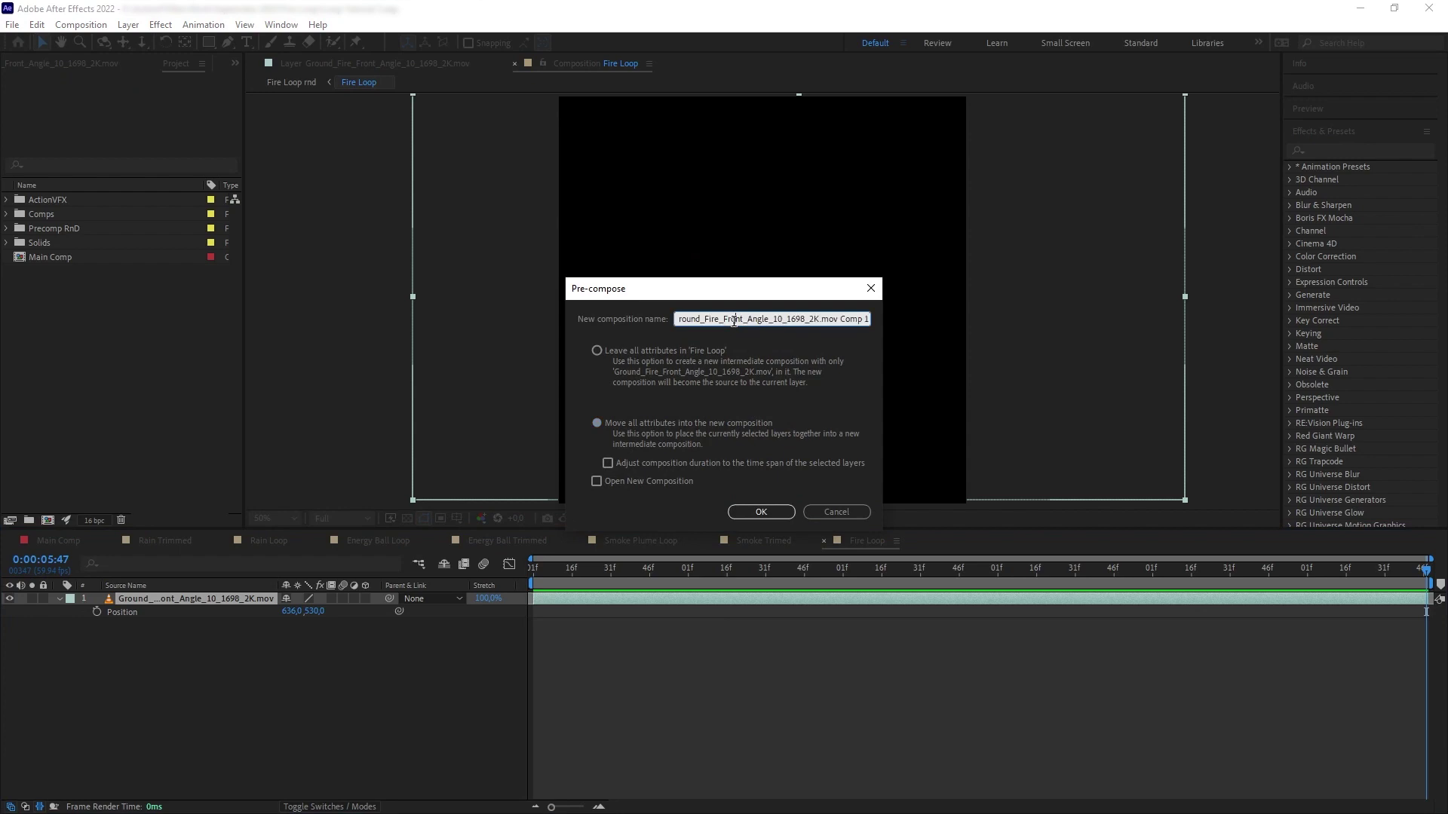
key("Return")
Step: Split Fire Trimmed at 0:00:02:52, swap the two halves in time so the original ending plays first, and preview the join
left_click_drag(948, 570, 974, 568)
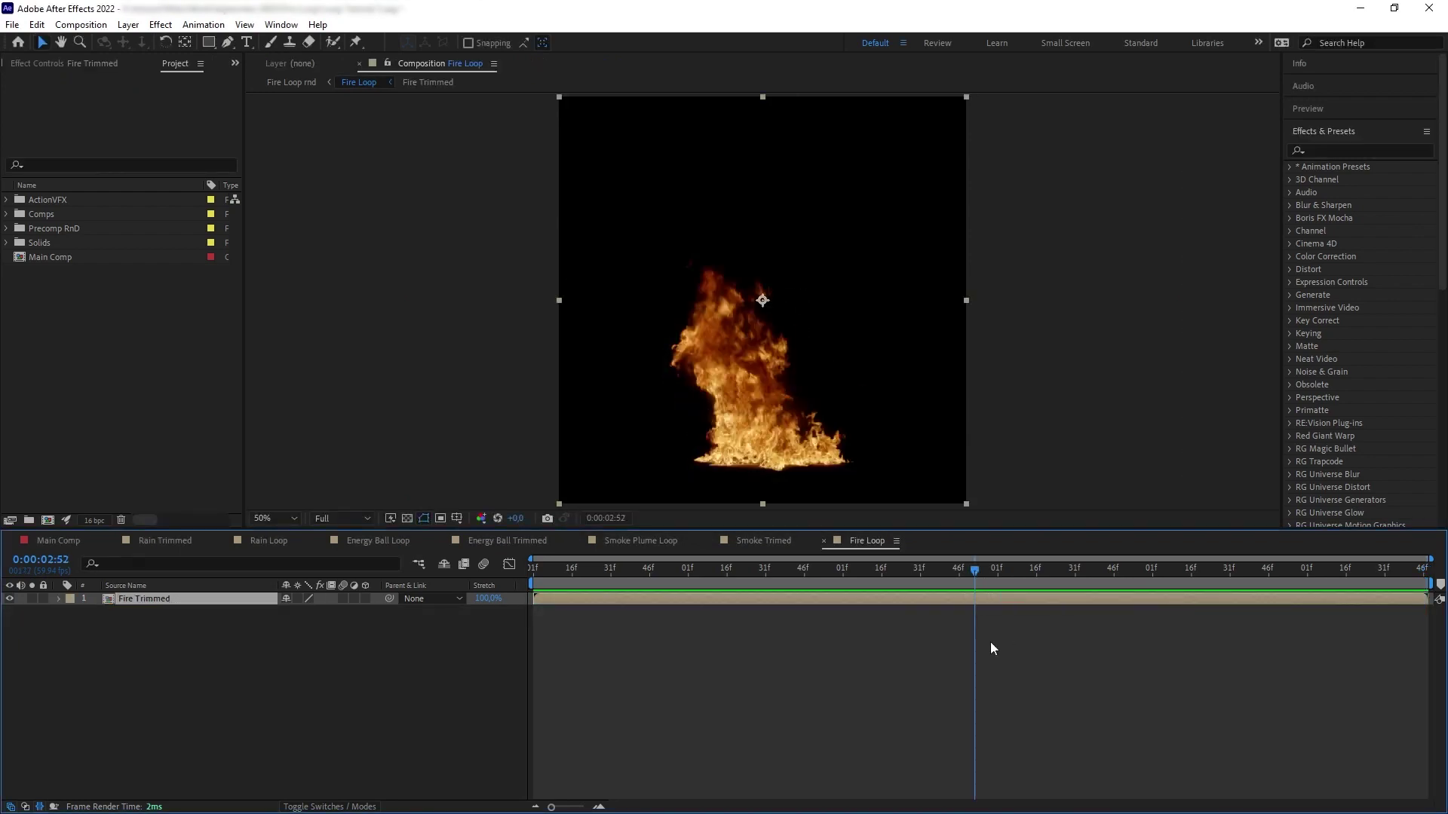
key("ctrl+shift+d")
mouse_move(1082, 599)
left_mouse_down()
mouse_move(640, 600)
mouse_move(1066, 611)
left_mouse_up()
key("Home")
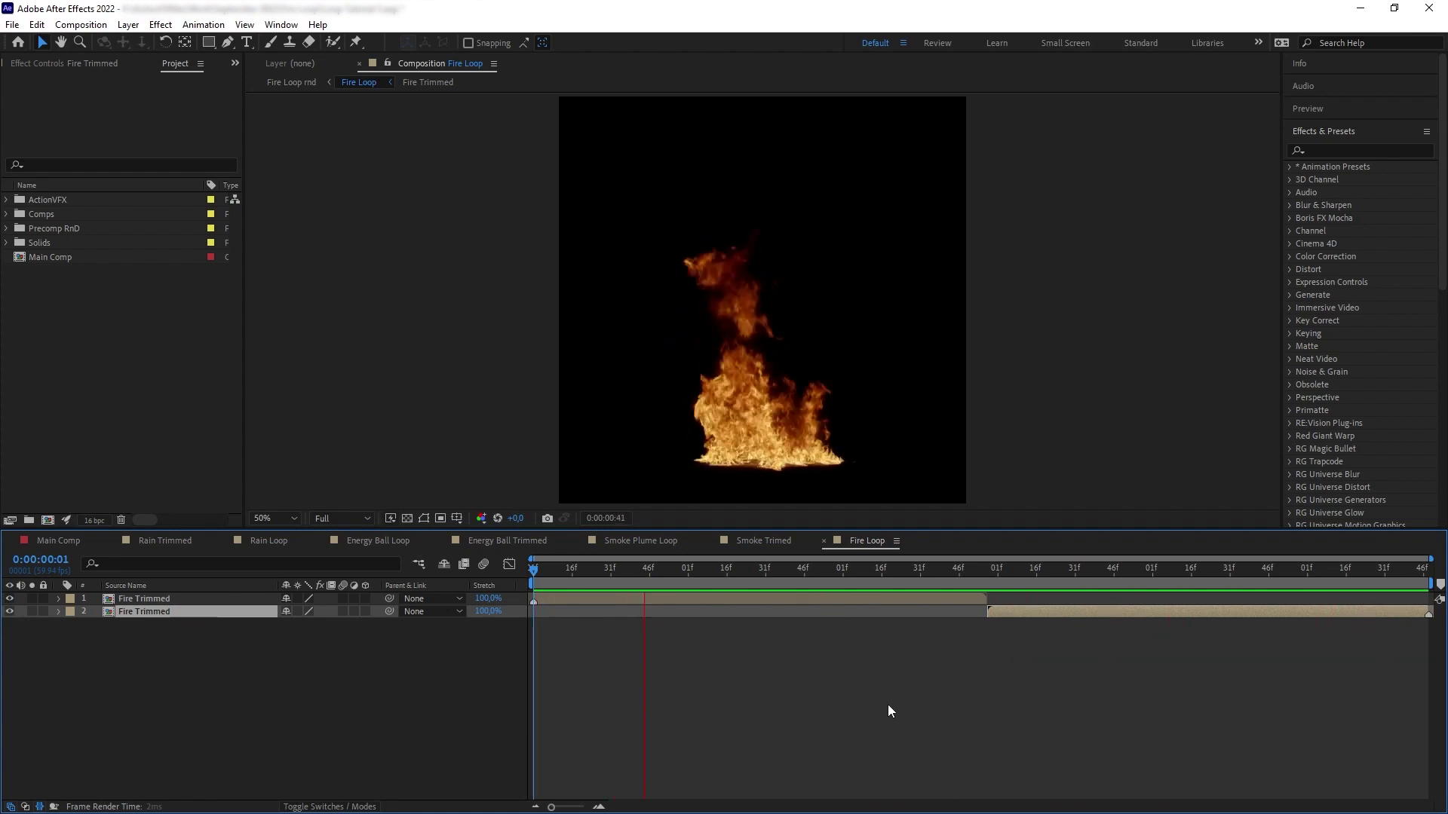
key("space")
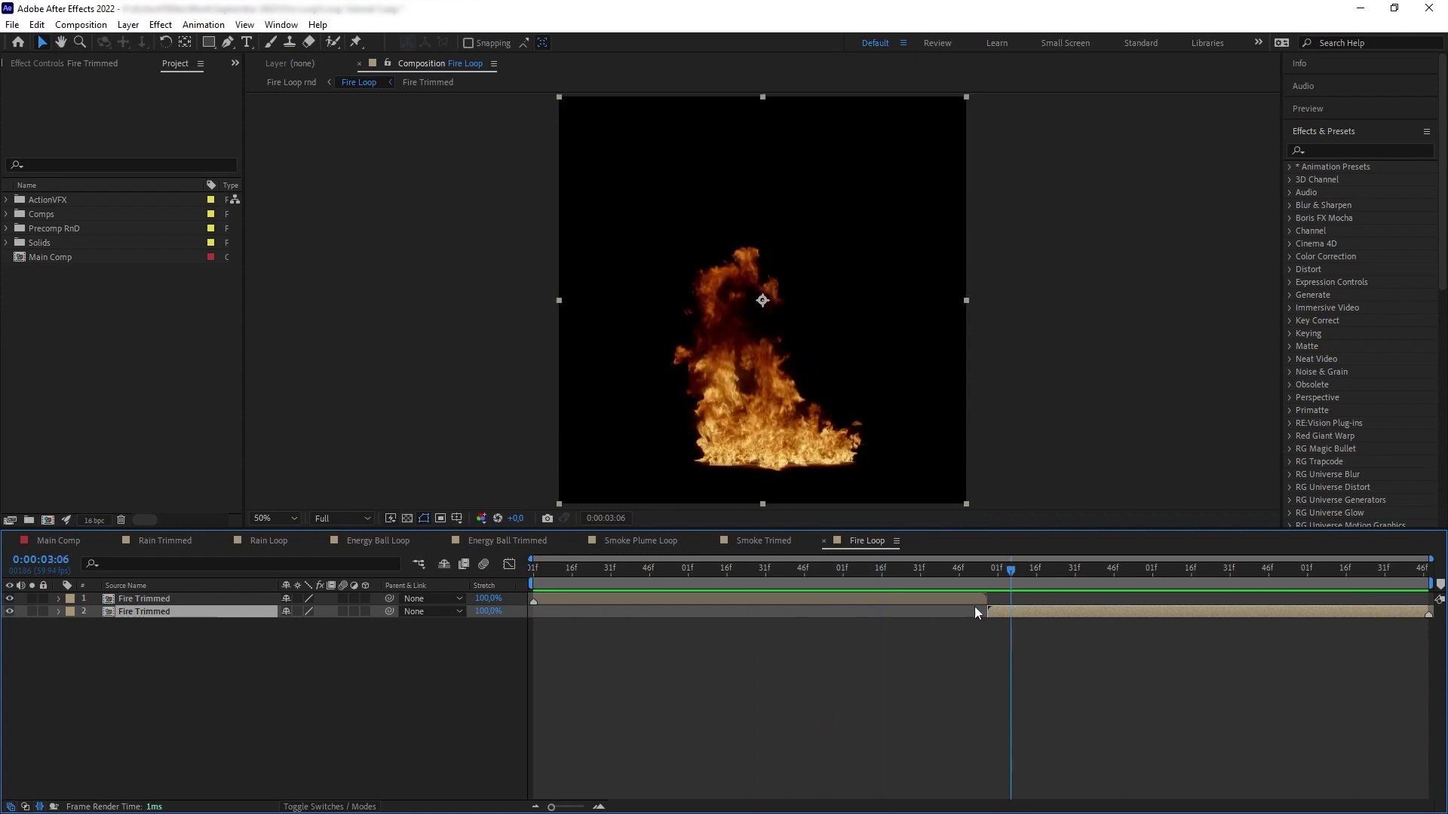
Step: Stack the later-playing Fire Trimmed segment above the other and slide it earlier to start at 0:00:02:07, creating an overlap
left_click_drag(219, 613, 219, 599)
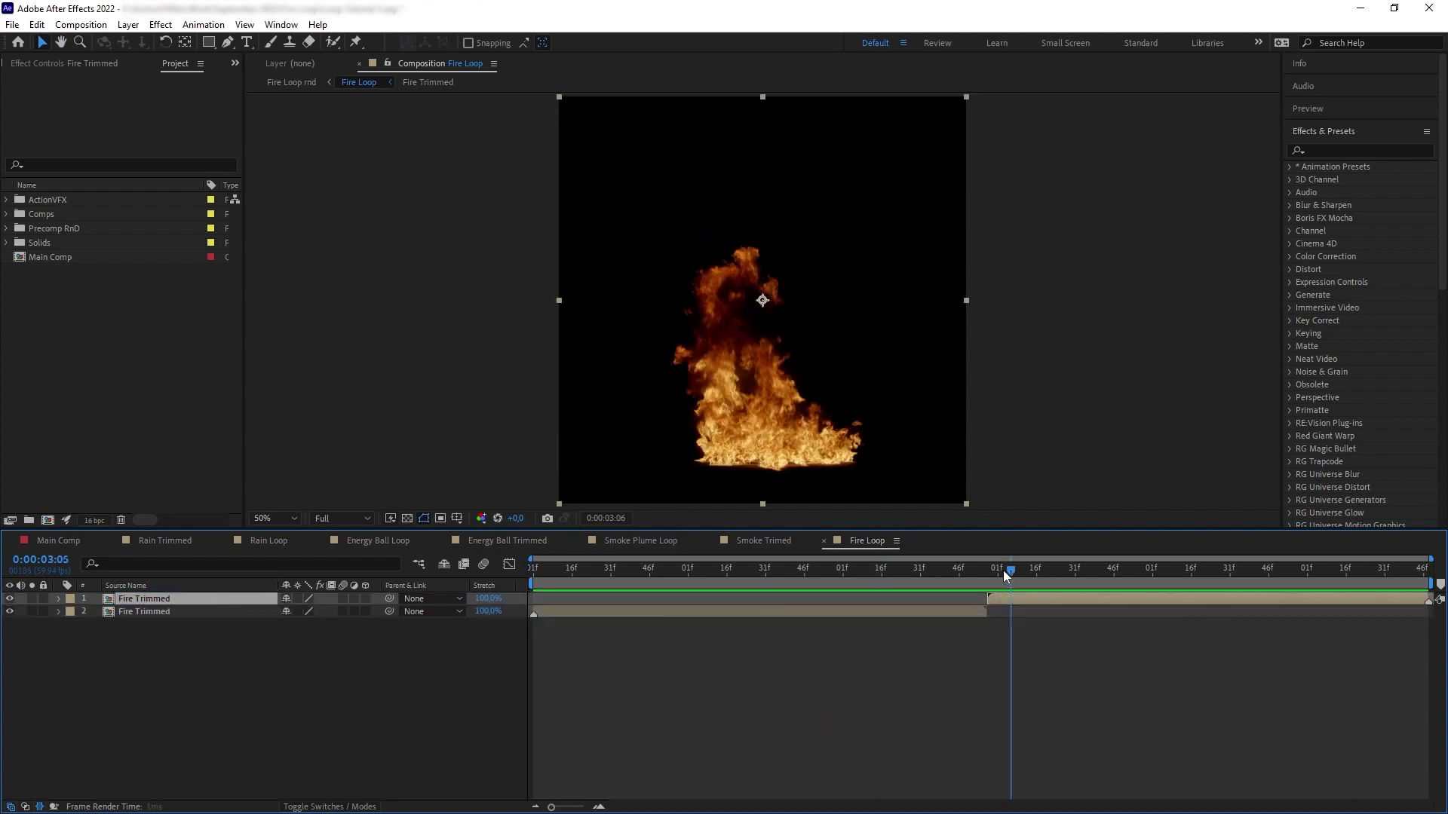
left_click_drag(1003, 570, 875, 578)
left_click_drag(993, 596, 880, 596)
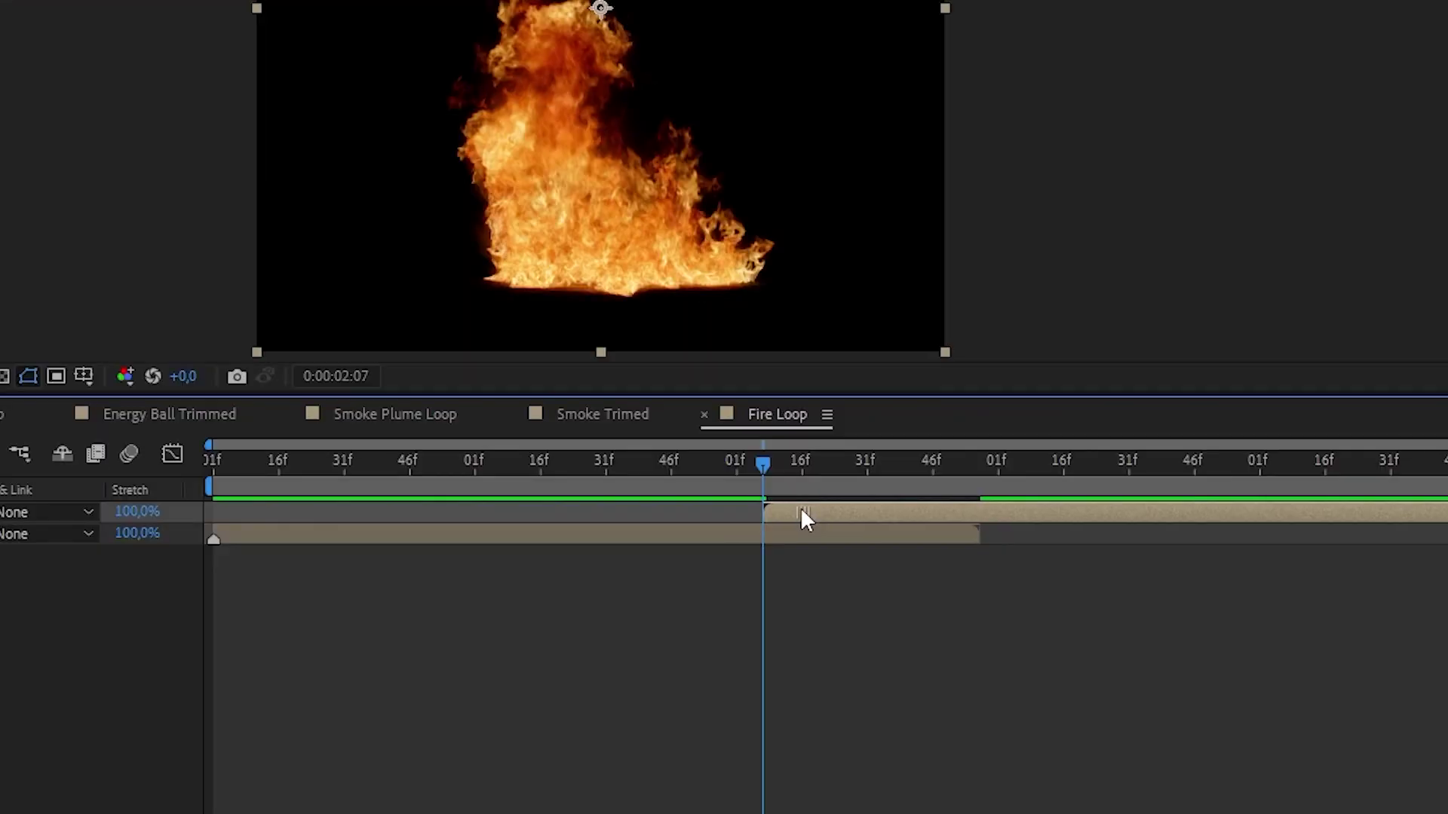
Step: Scrub and preview the overlap between the two fire segments, checking the footage's transparency
left_click_drag(771, 468, 933, 469)
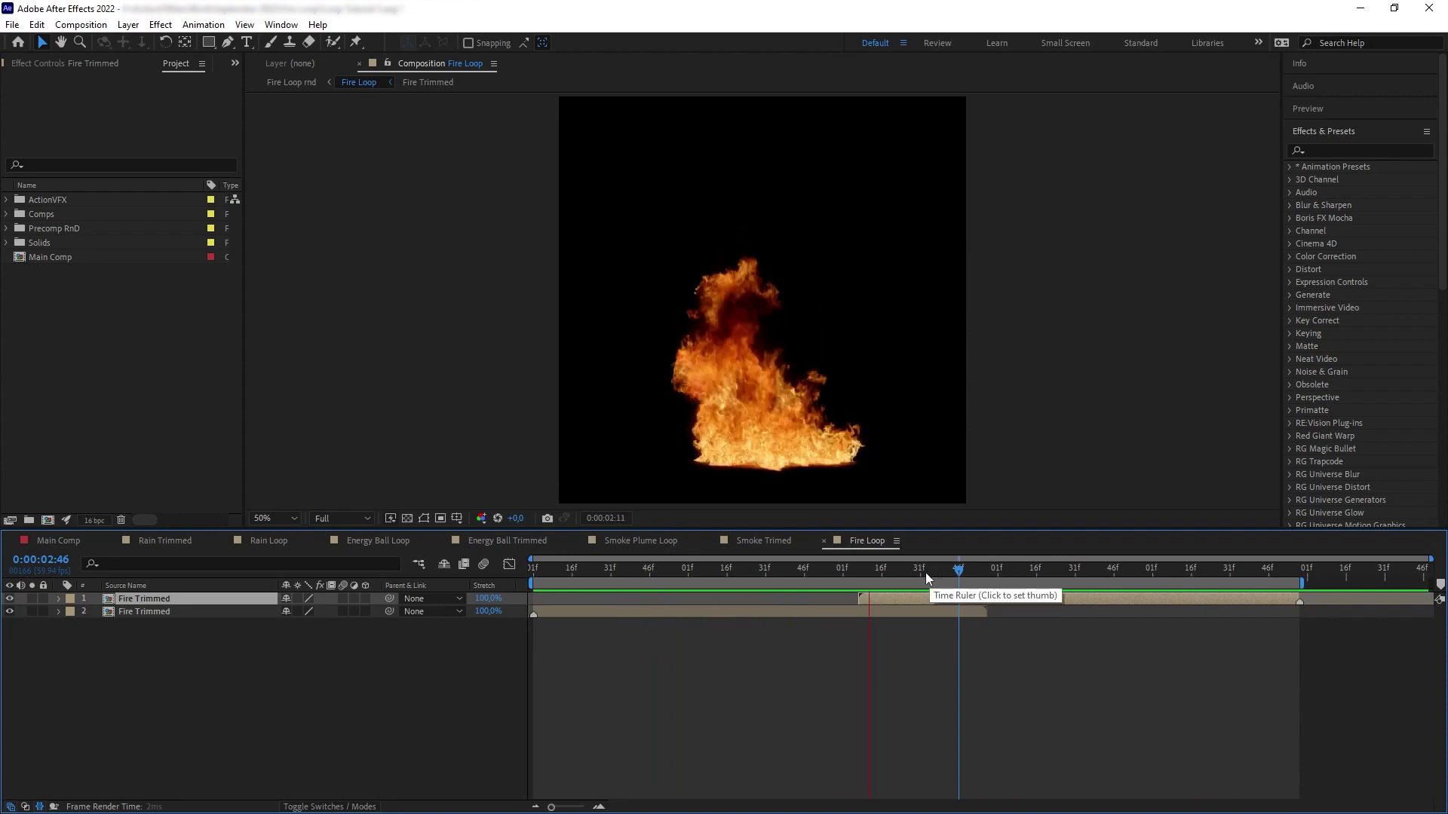
left_click(925, 572)
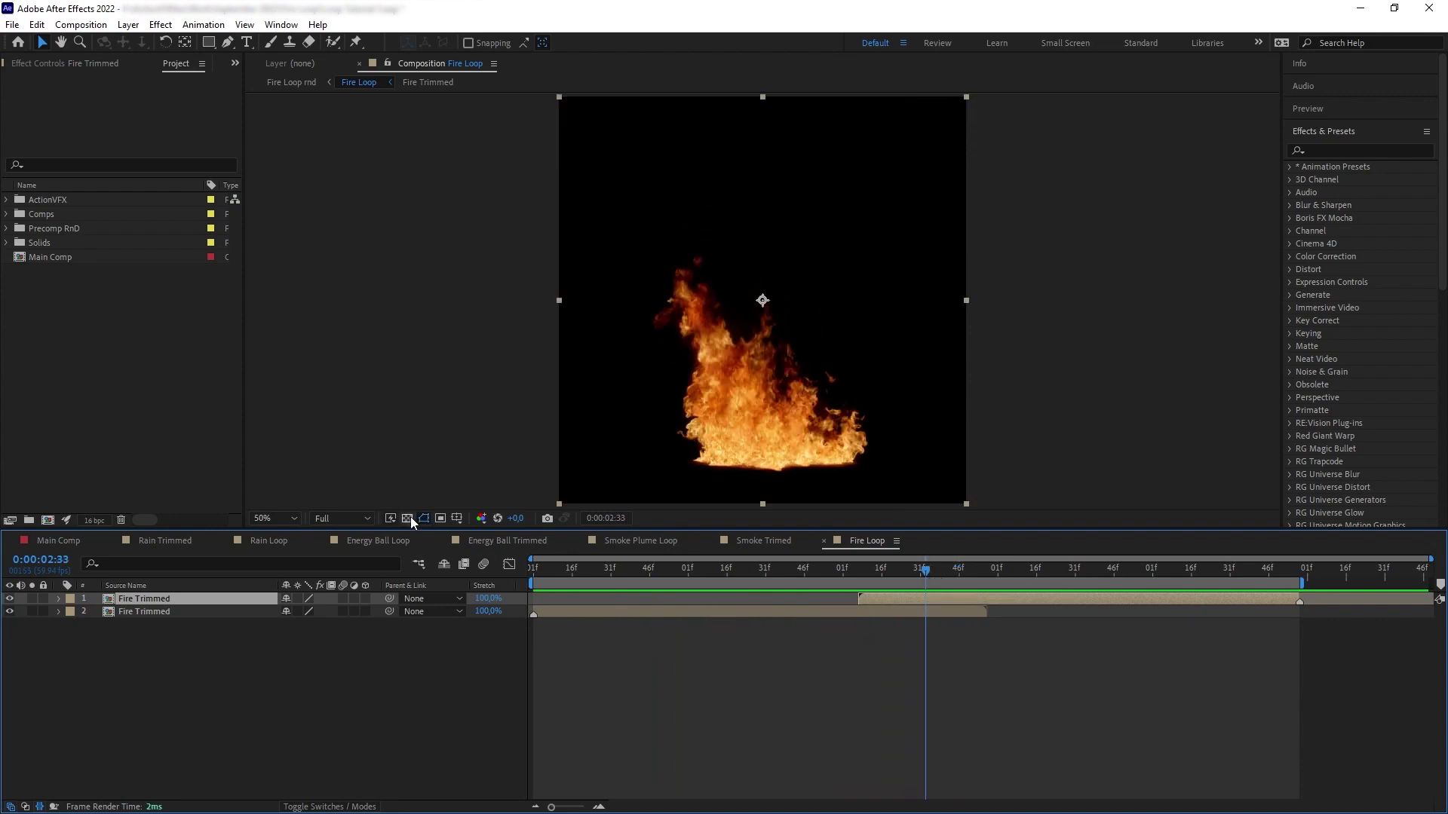
left_click(408, 518)
left_click(408, 518)
key("Page_Up")
key("Page_Up")
key("Page_Up")
key("Page_Up")
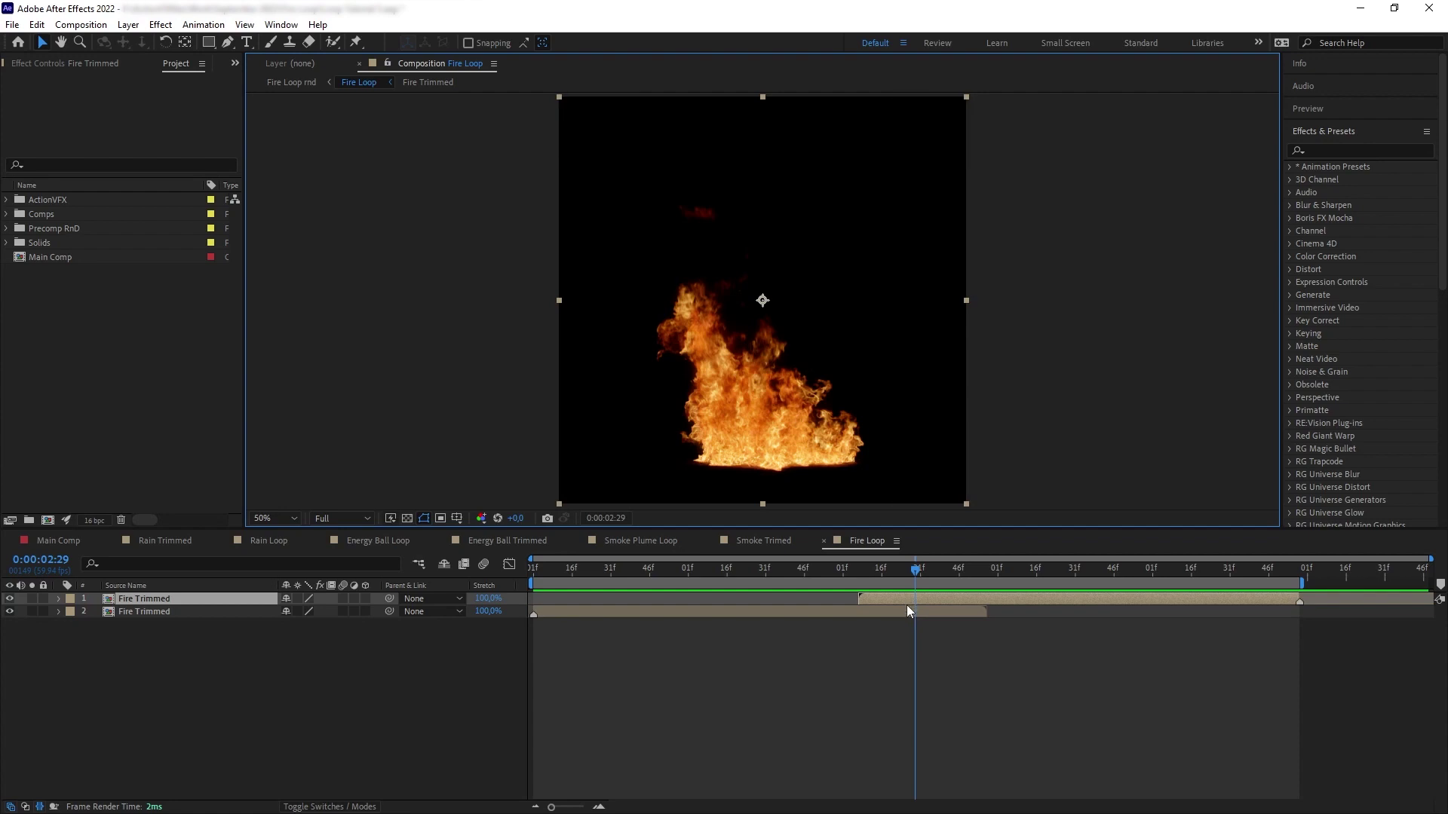
Step: Try fading in the upper fire layer with opacity keyframes from 0% at 0:00:02:07 to 100% at 0:00:02:56
key("t")
left_click(861, 575)
left_click_drag(289, 612, 35, 623)
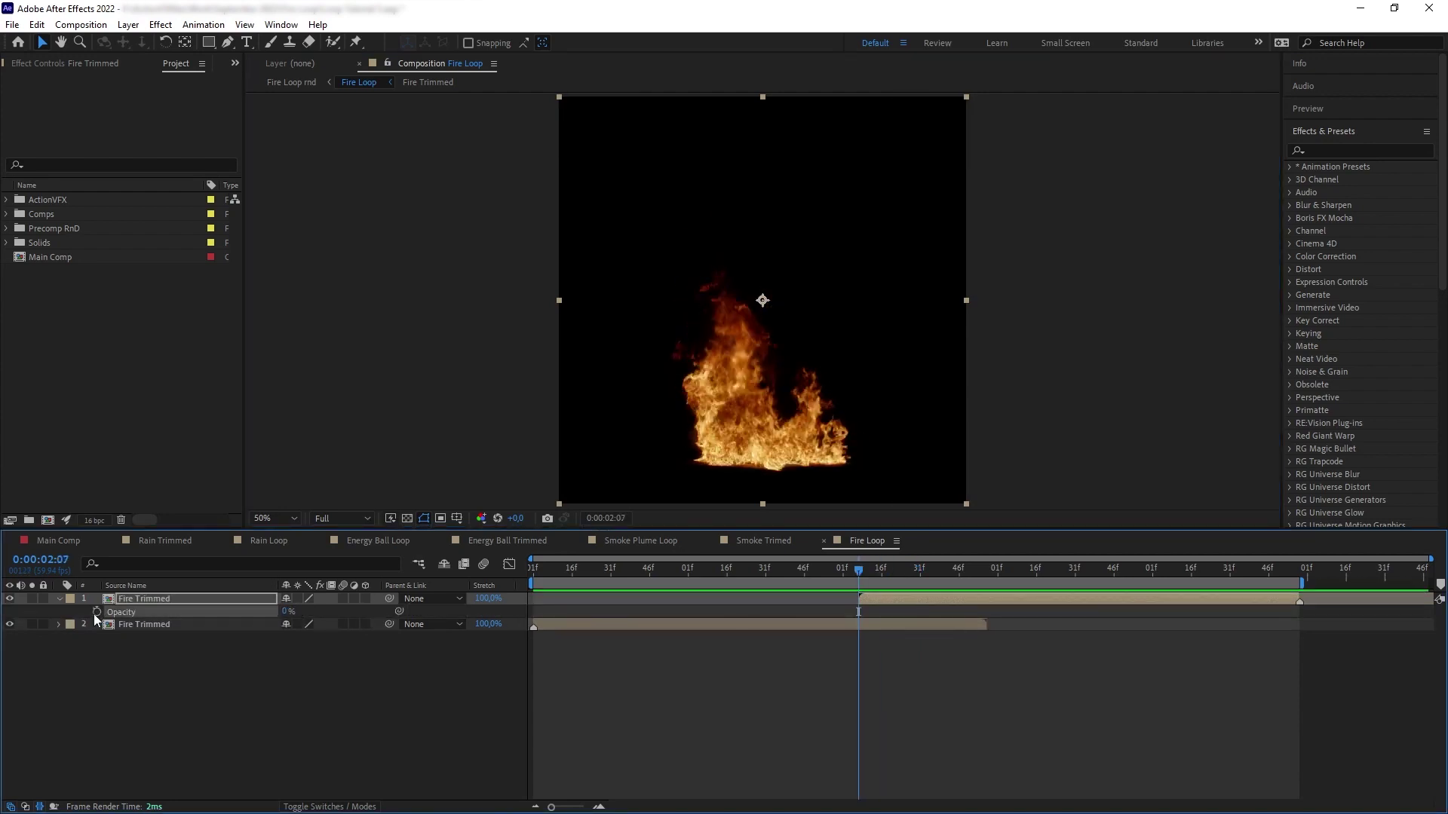
left_click(985, 576)
left_click_drag(288, 612, 362, 612)
Step: Try fading out the lower fire layer with opacity keyframes from 100% at 0:00:02:07 to 0% at 0:00:02:56
left_click(161, 626)
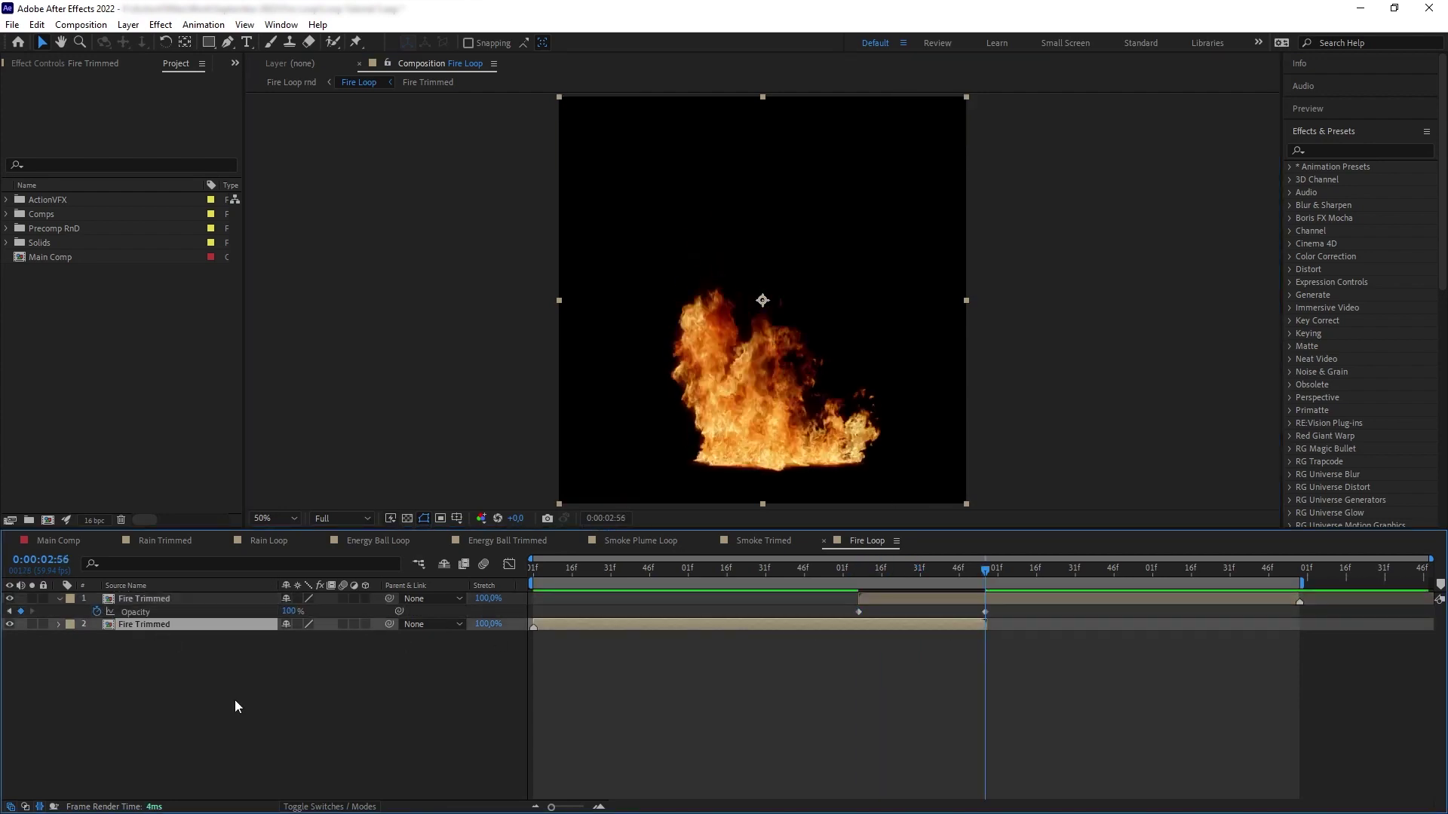
left_click_drag(284, 642, 64, 643)
left_click(859, 573)
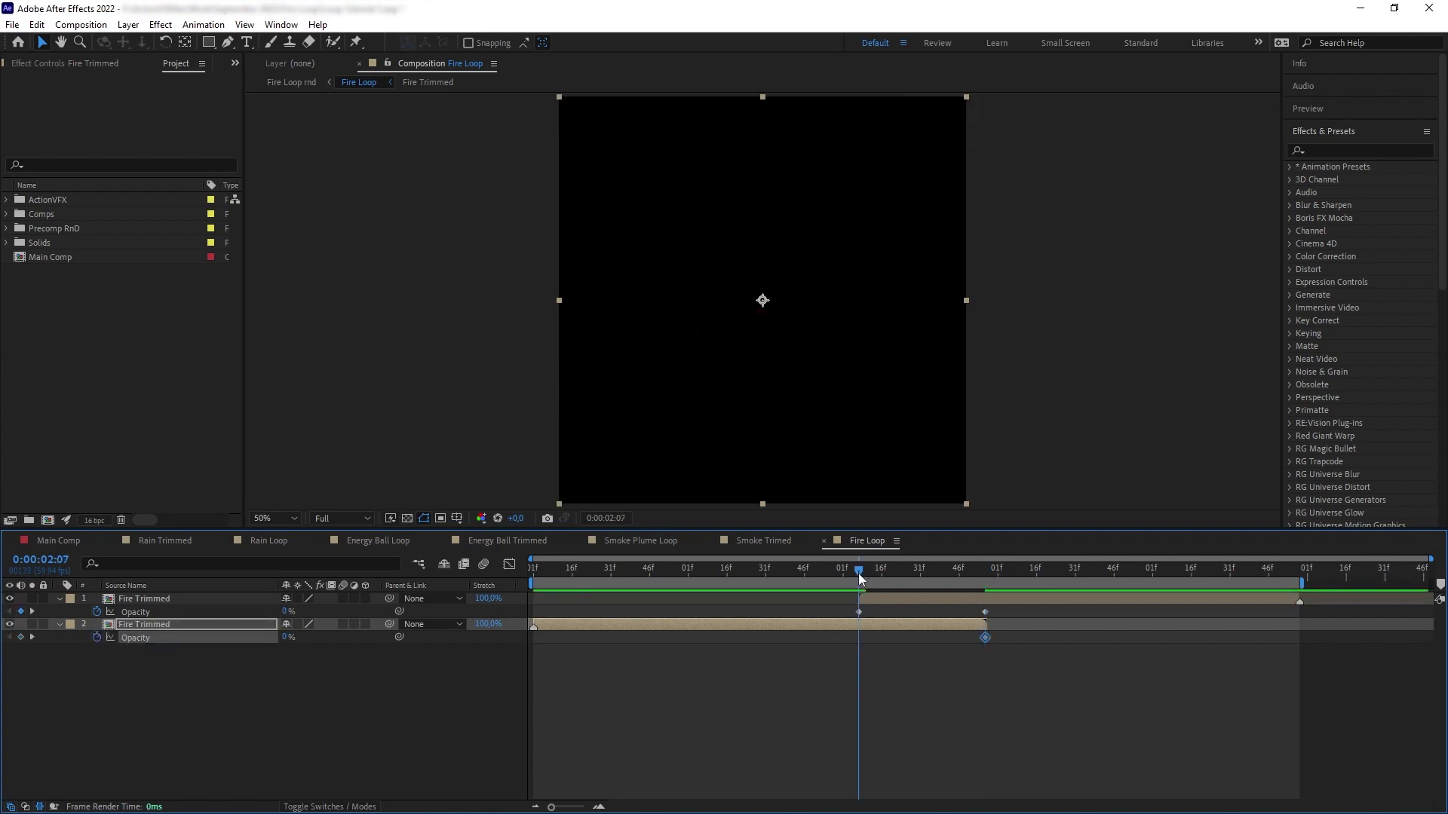
left_click_drag(286, 638, 362, 638)
Step: Preview the opacity crossfade, and undo the opacity keyframes on both fire layers
key("space")
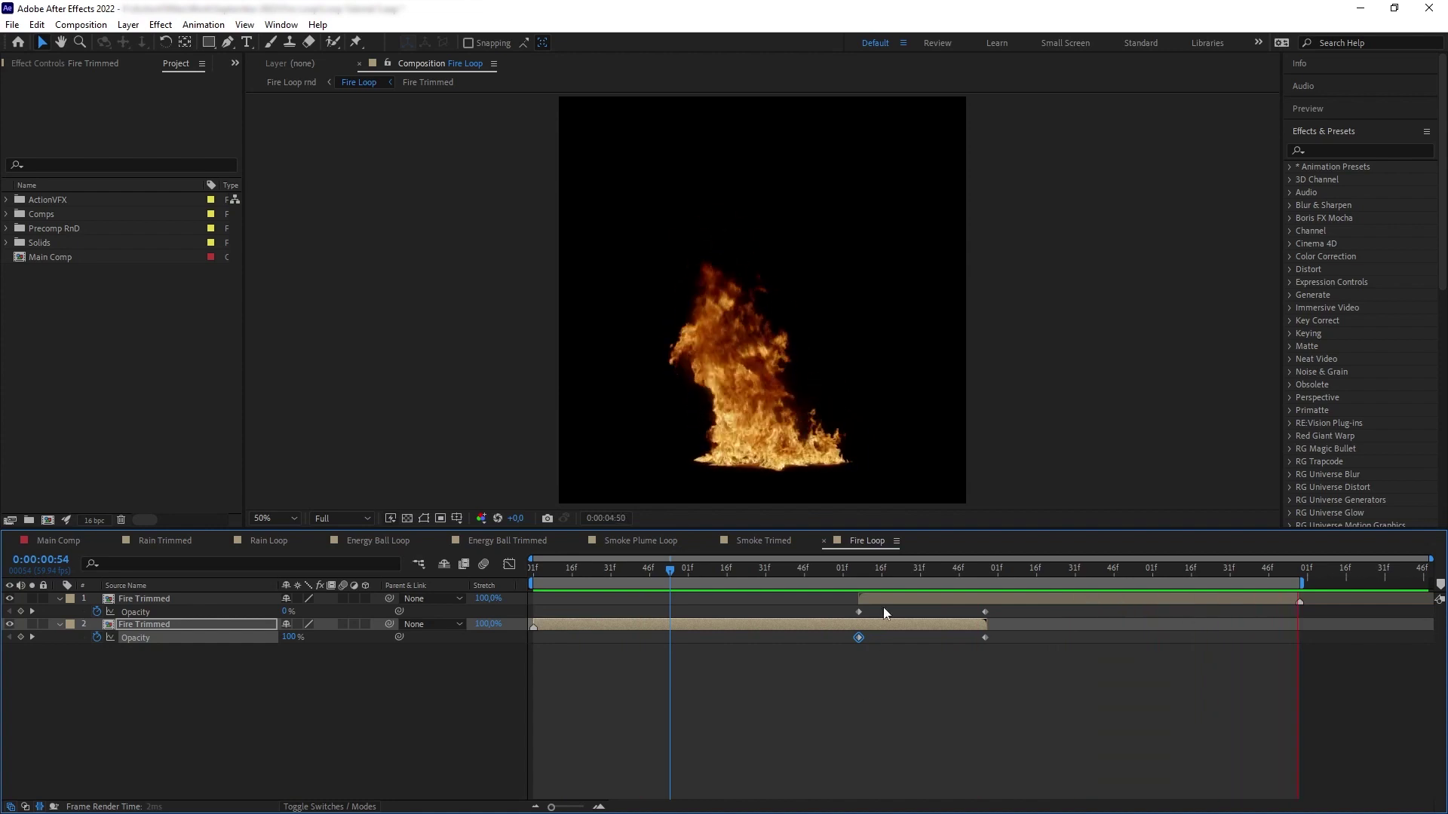
left_click(916, 570)
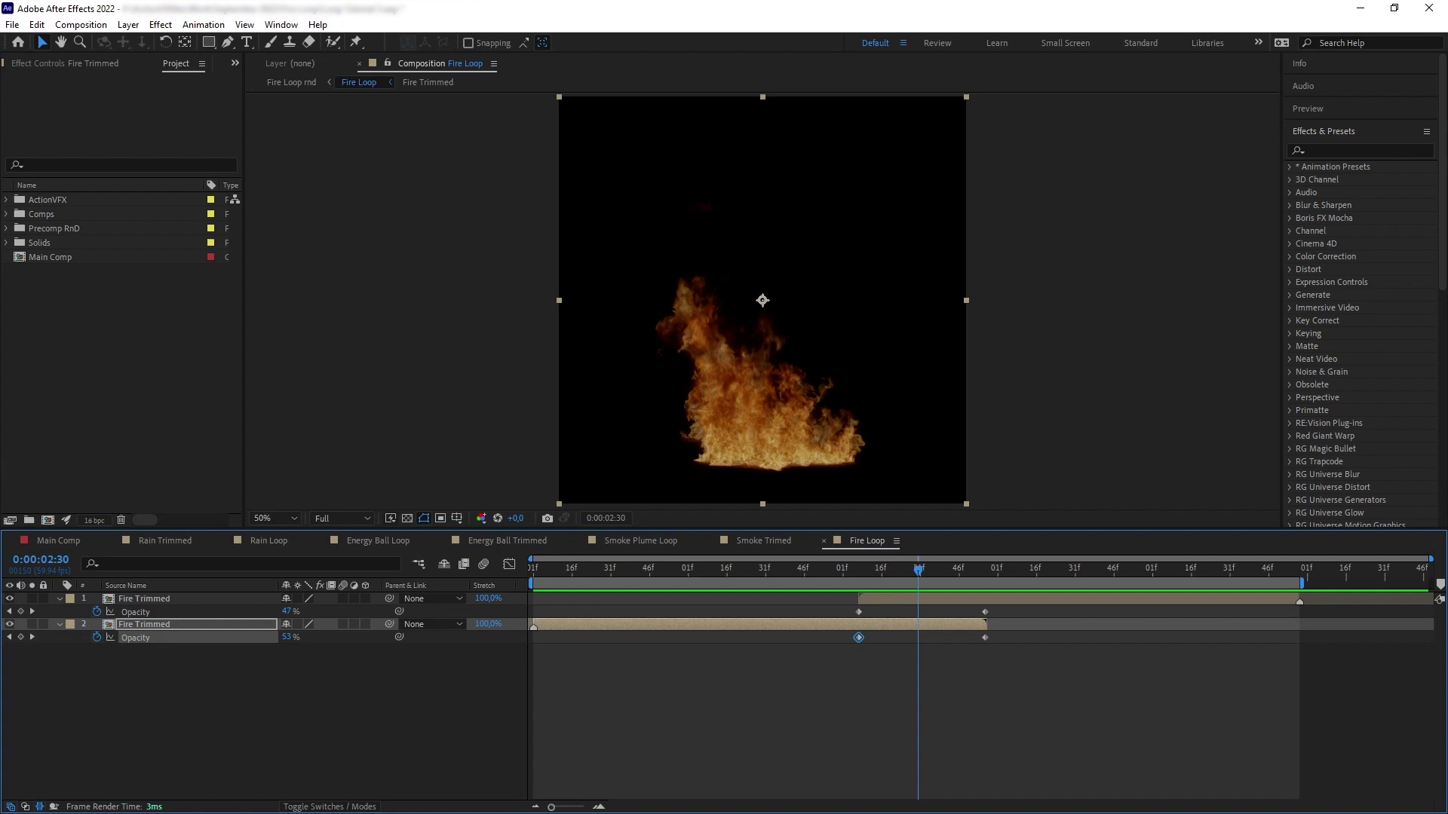
key("ctrl+z")
key("ctrl+z")
key("ctrl+z")
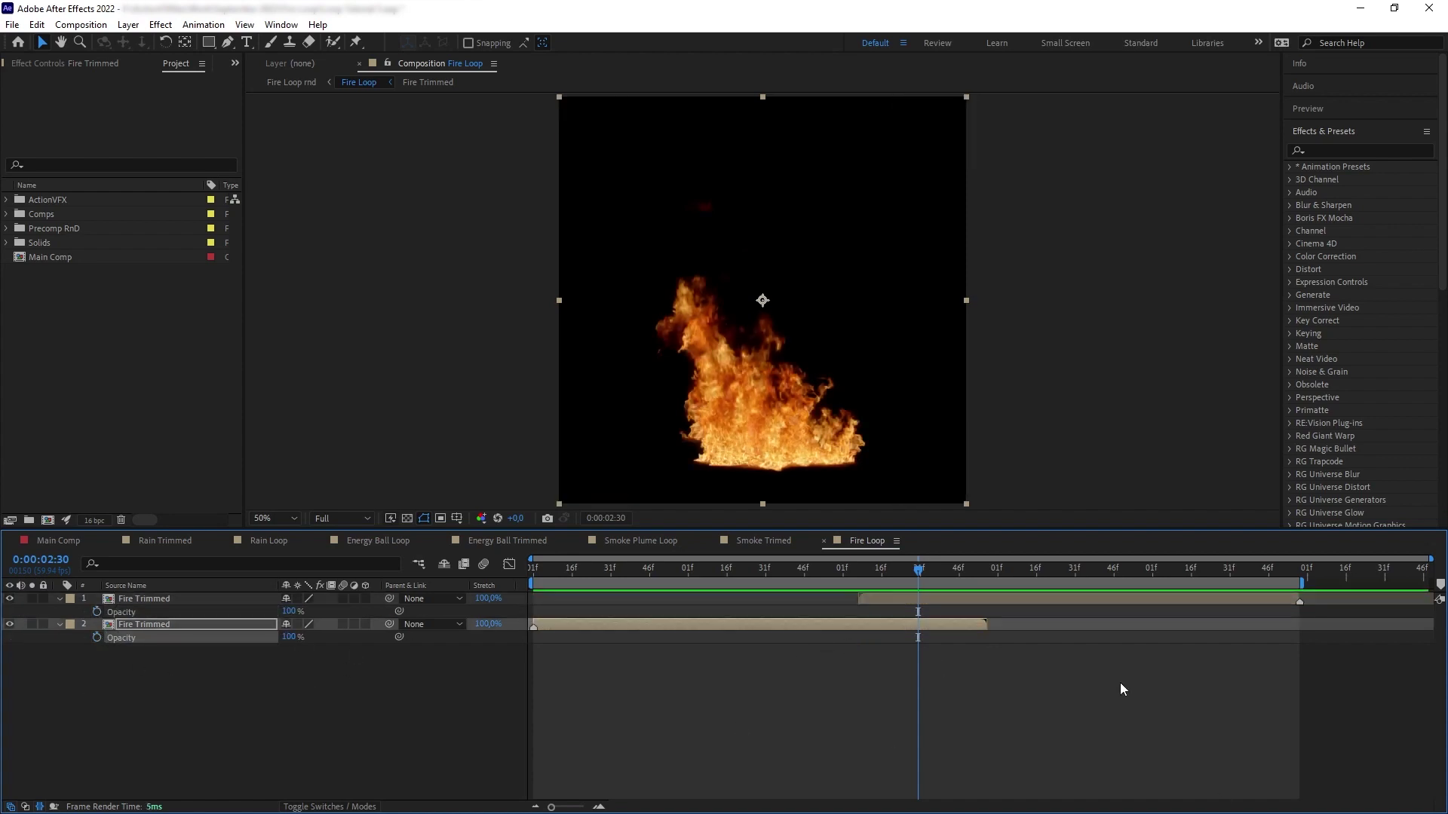
Step: Create a white solid named Transition Matte above the two fire layers
left_click(128, 24)
mouse_move(140, 37)
left_click(393, 52)
type("Transition Matte")
key("Return")
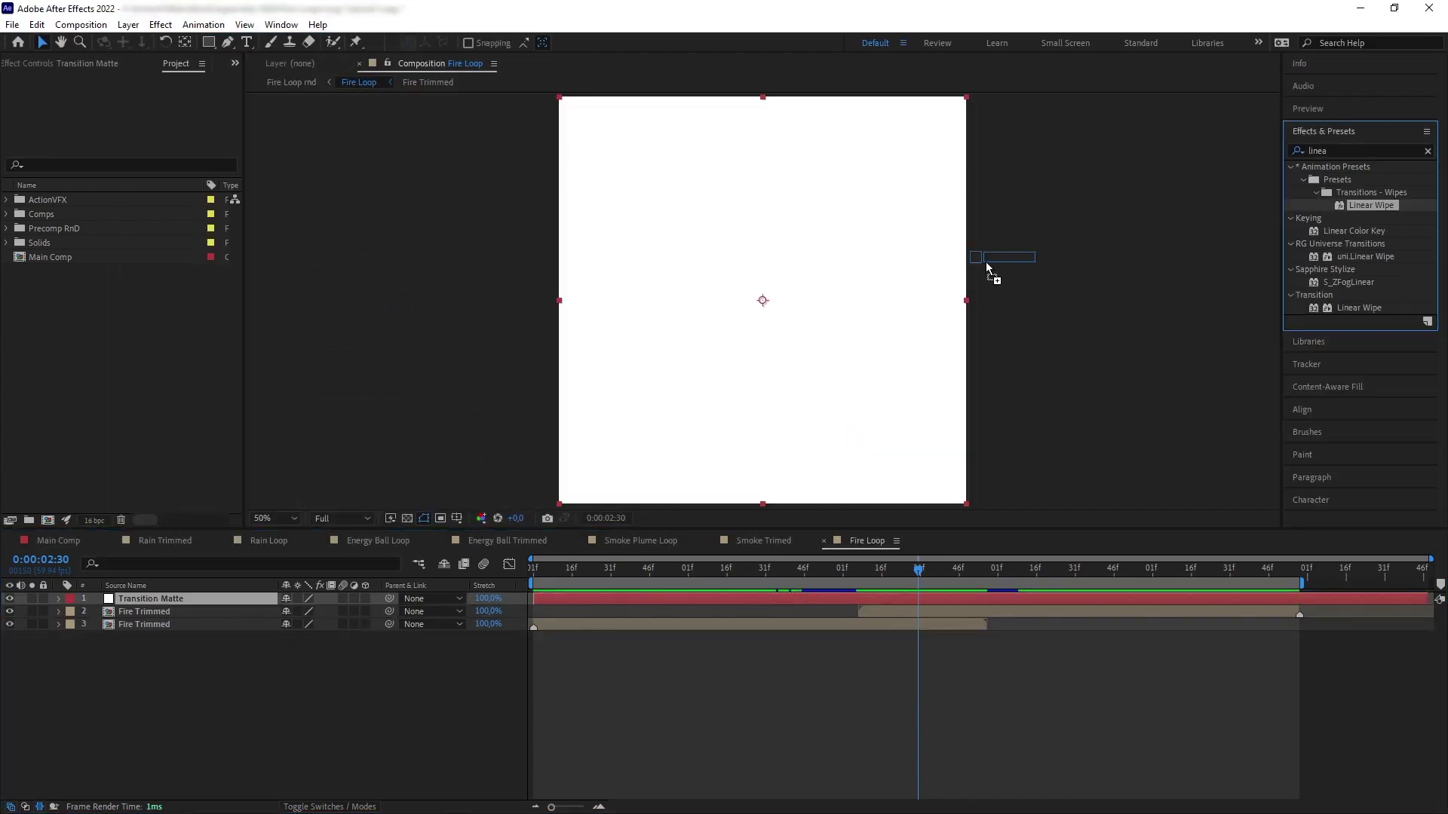
Step: Apply the Linear Wipe preset to Transition Matte, replace its keyframed completion with a static 62%, and set the wipe angle to 5°
left_click_drag(985, 274, 203, 597)
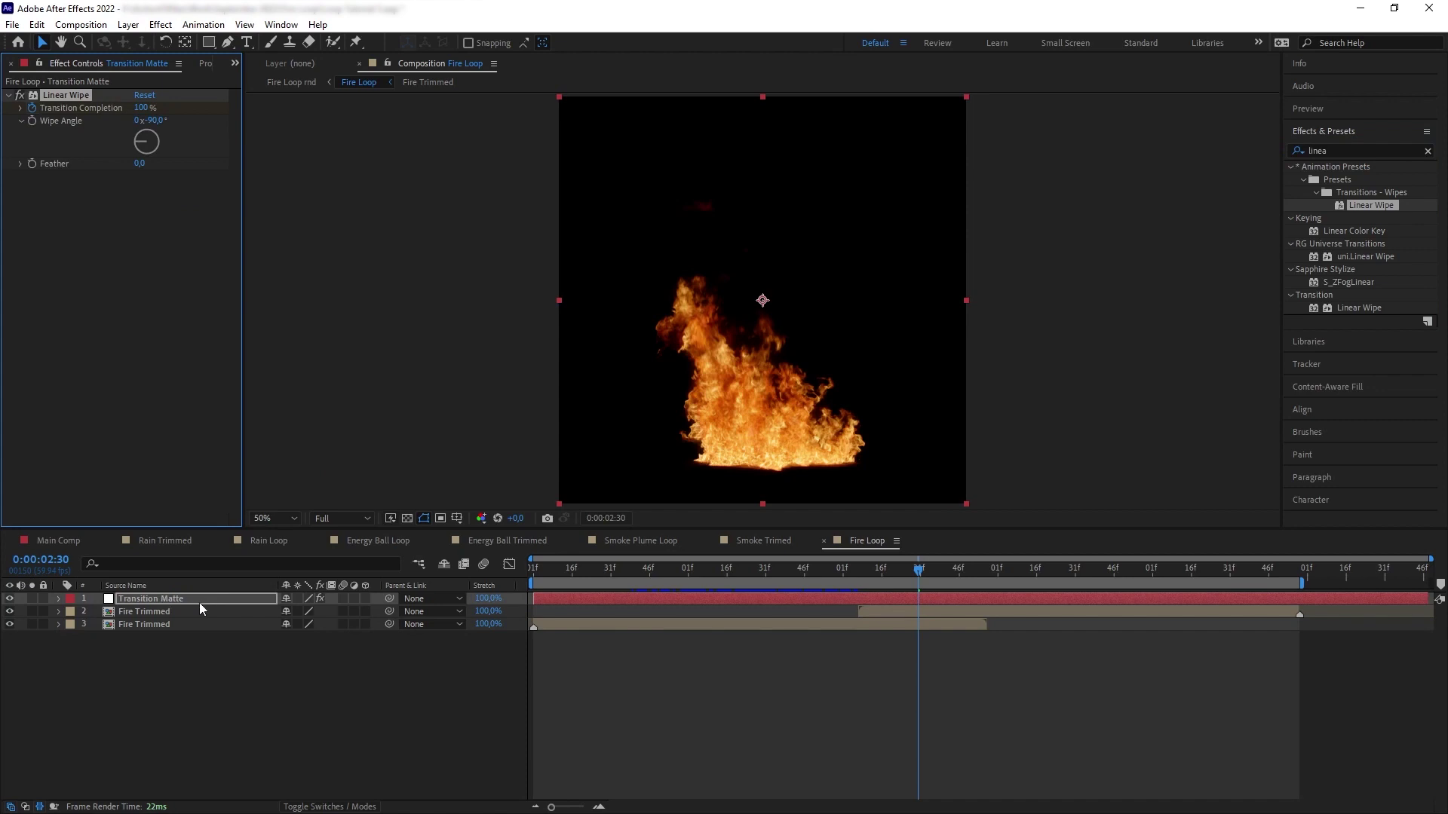
key("Page_Up")
left_click_drag(142, 107, 209, 235)
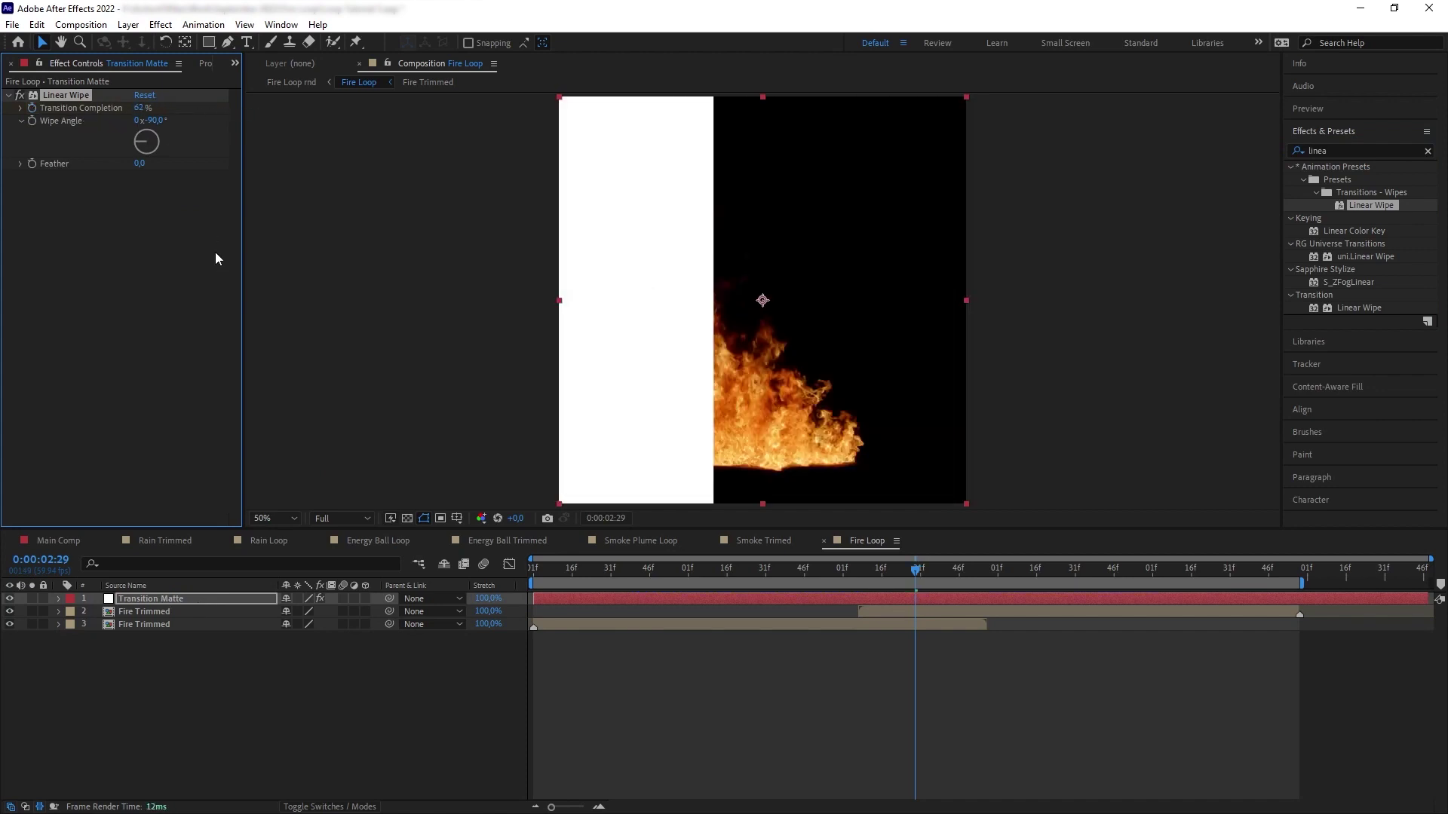
mouse_move(153, 121)
left_mouse_down()
mouse_move(210, 128)
mouse_move(160, 122)
left_mouse_up()
left_click(155, 120)
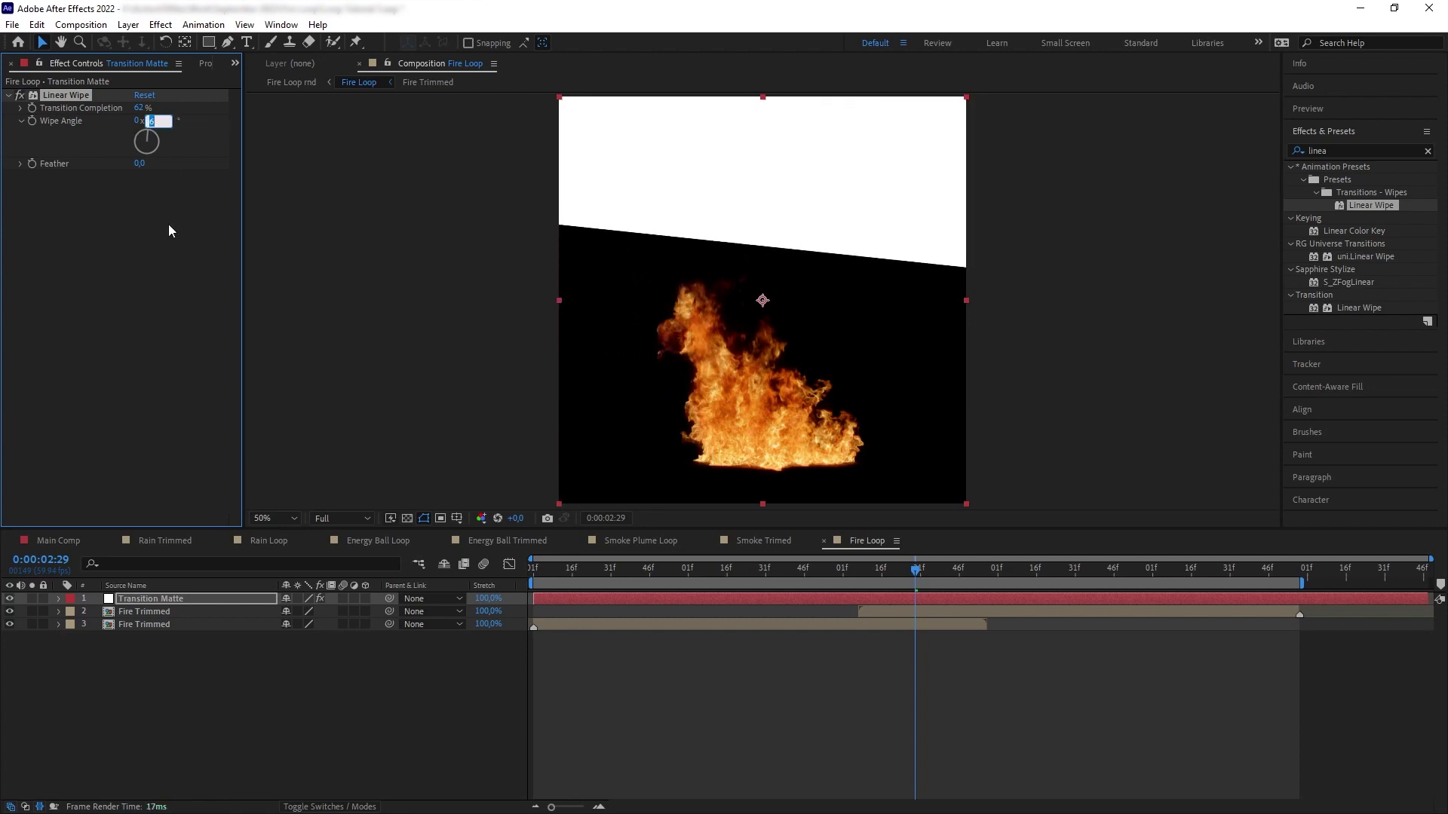
type("5")
key("Return")
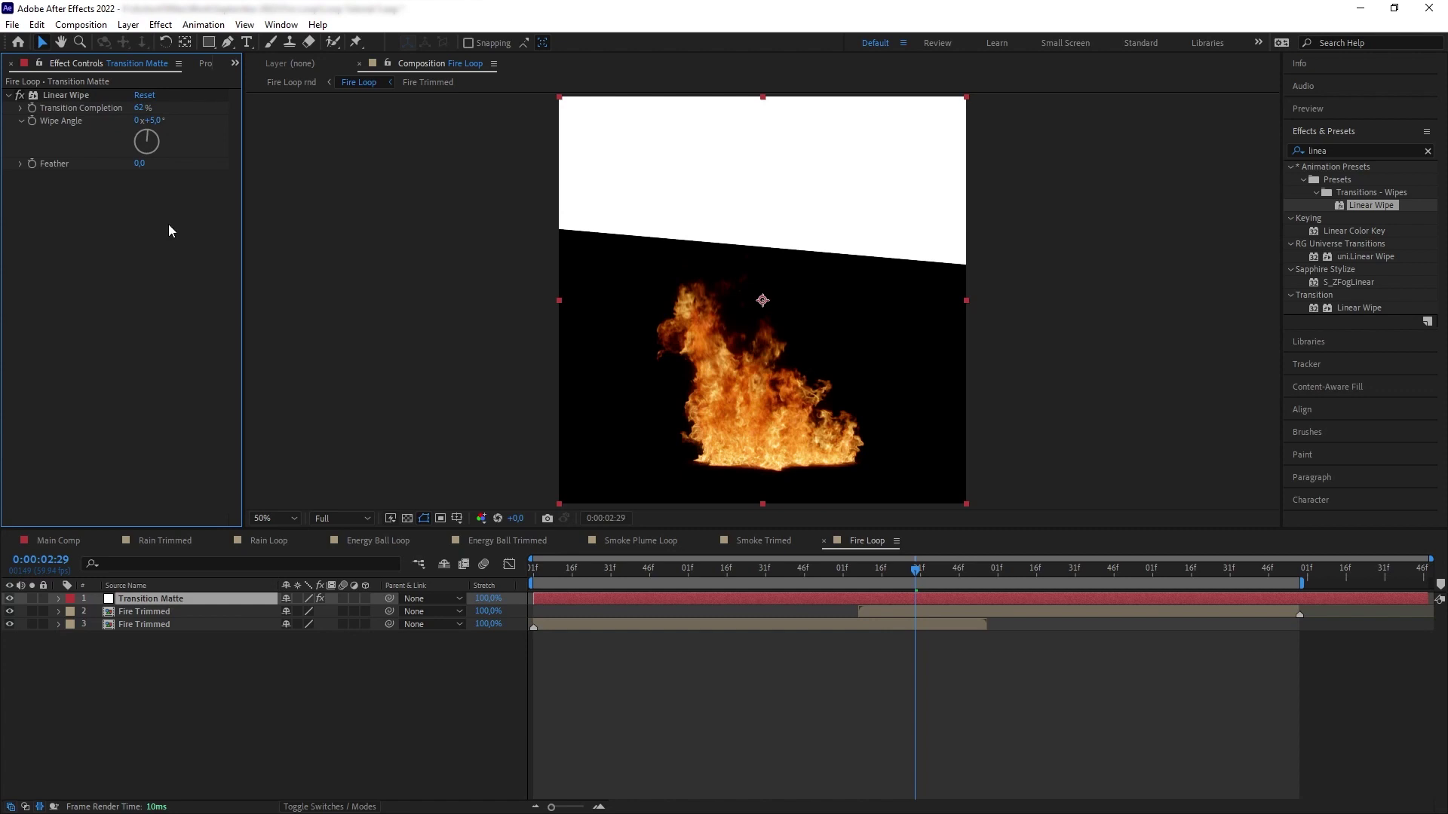
Step: Keyframe the wipe's Transition Completion from 0% at 0:00:02:07 to 100% at 0:00:02:56
left_click_drag(925, 577, 858, 577)
left_click_drag(140, 108, 30, 108)
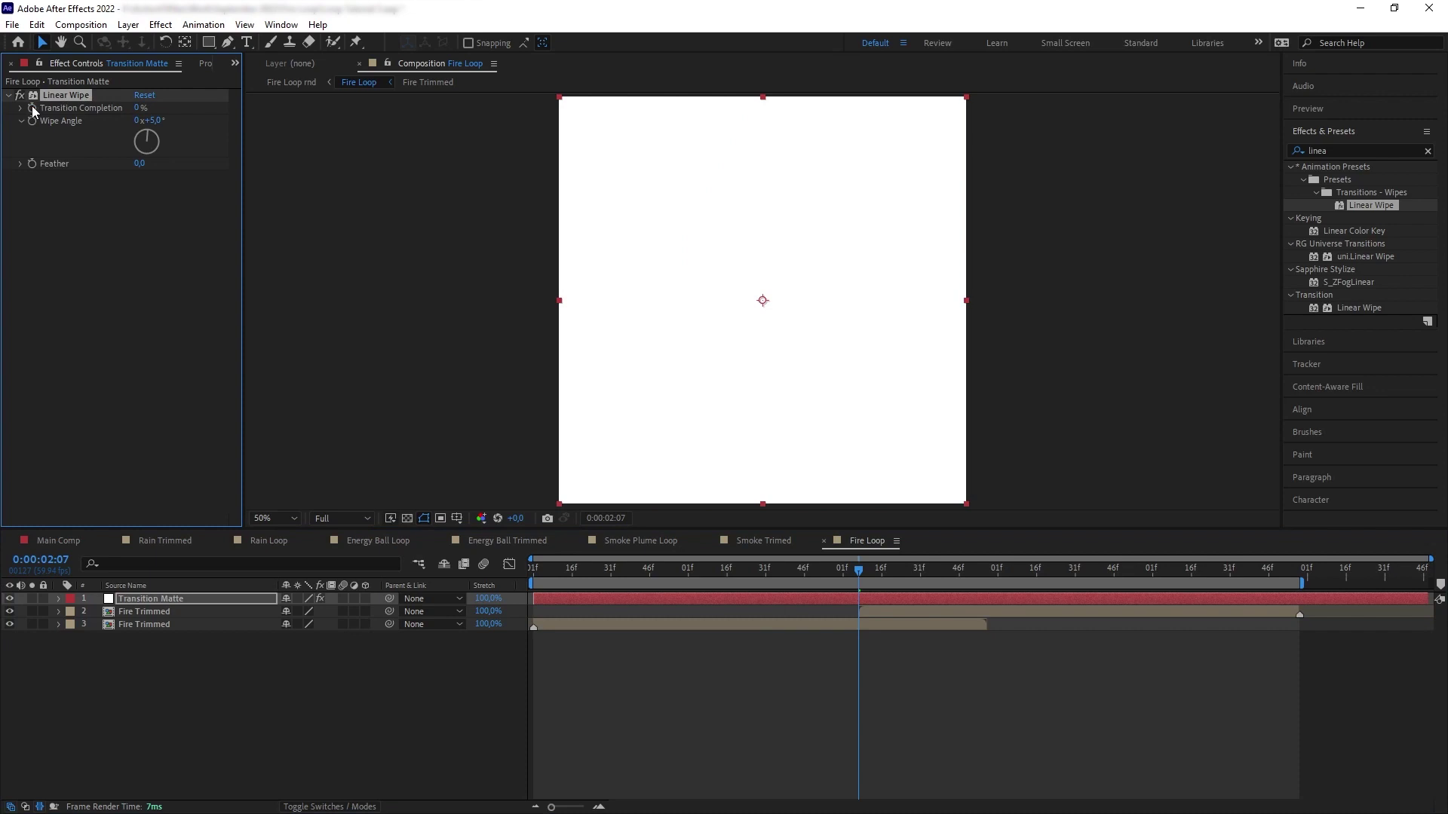
left_click(987, 574)
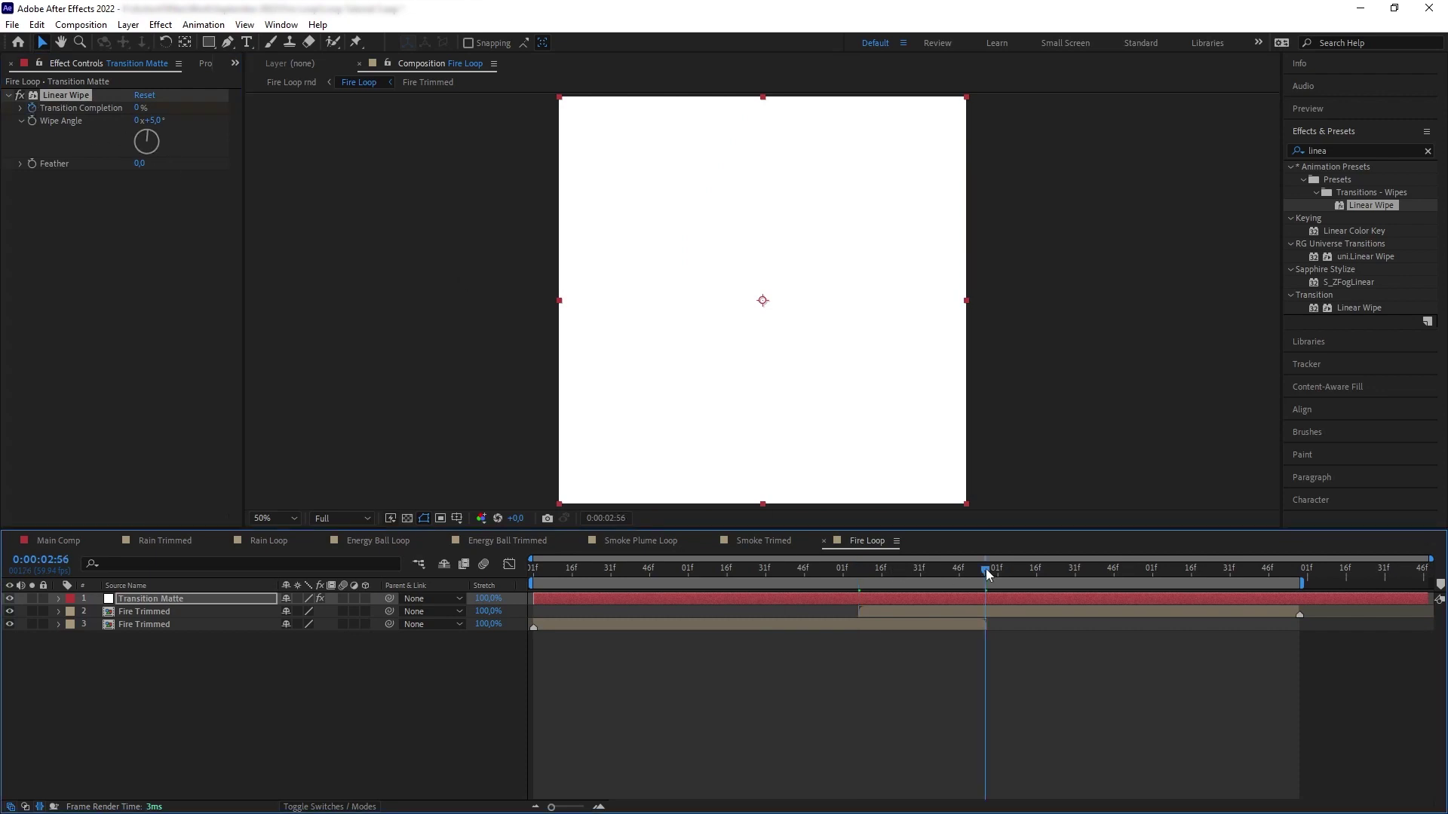
left_click_drag(140, 107, 778, 425)
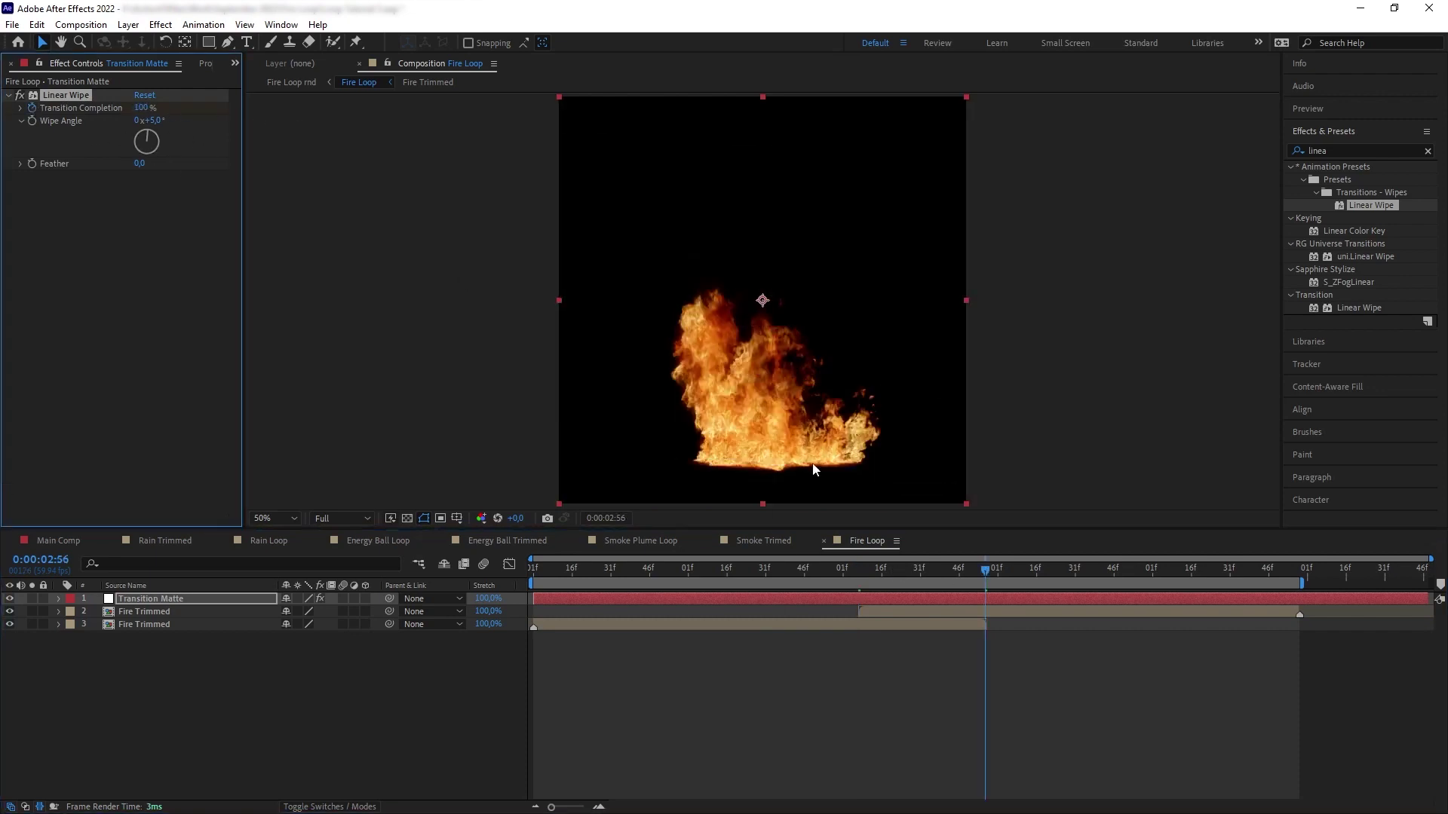
Step: Step through the Linear Wipe transition over the fire layers, stopping partway through it at 0:00:02:18
left_click(795, 575)
key("Page_Up")
key("Page_Up")
key("Page_Up")
key("Page_Up")
key("Page_Up")
key("Page_Up")
key("Page_Up")
key("Page_Up")
key("Page_Up")
key("Page_Up")
key("Page_Up")
key("Page_Up")
key("Page_Up")
key("Page_Up")
key("Page_Up")
key("Page_Up")
key("Page_Up")
key("Page_Up")
key("Page_Up")
key("Page_Up")
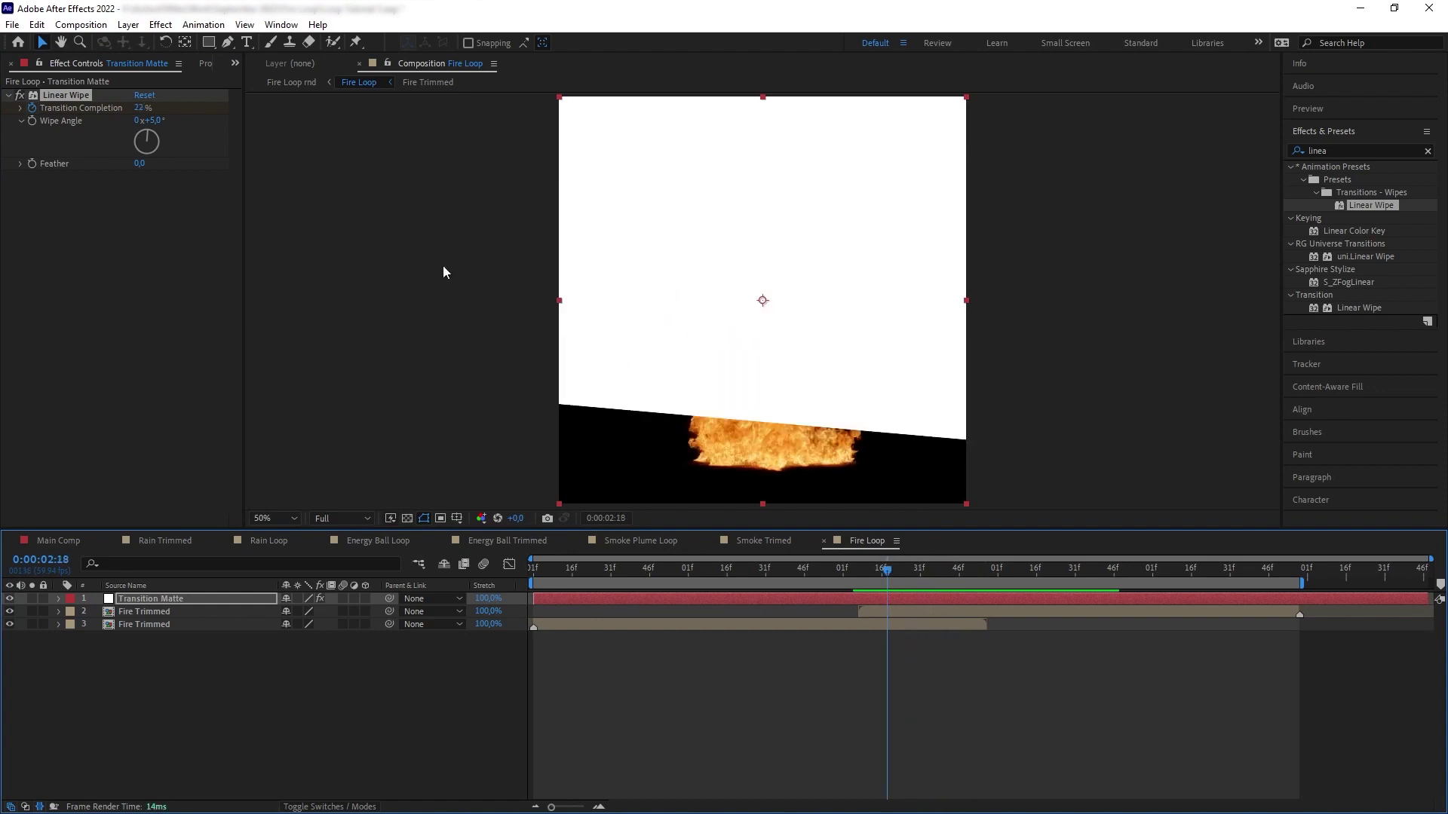
Step: Set the Linear Wipe feather on Transition Matte to 130
left_click(140, 164)
type("130")
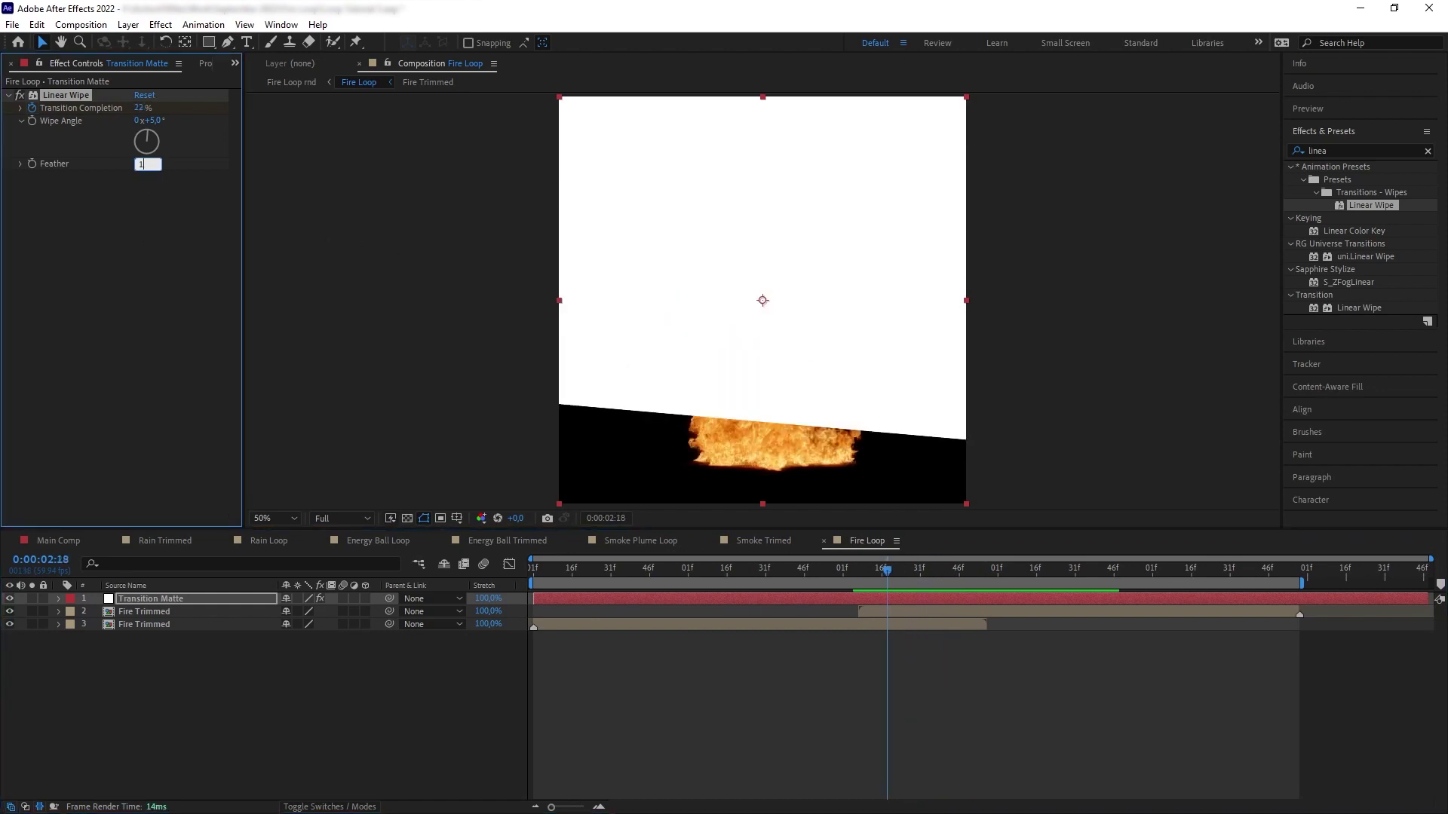
left_click(147, 243)
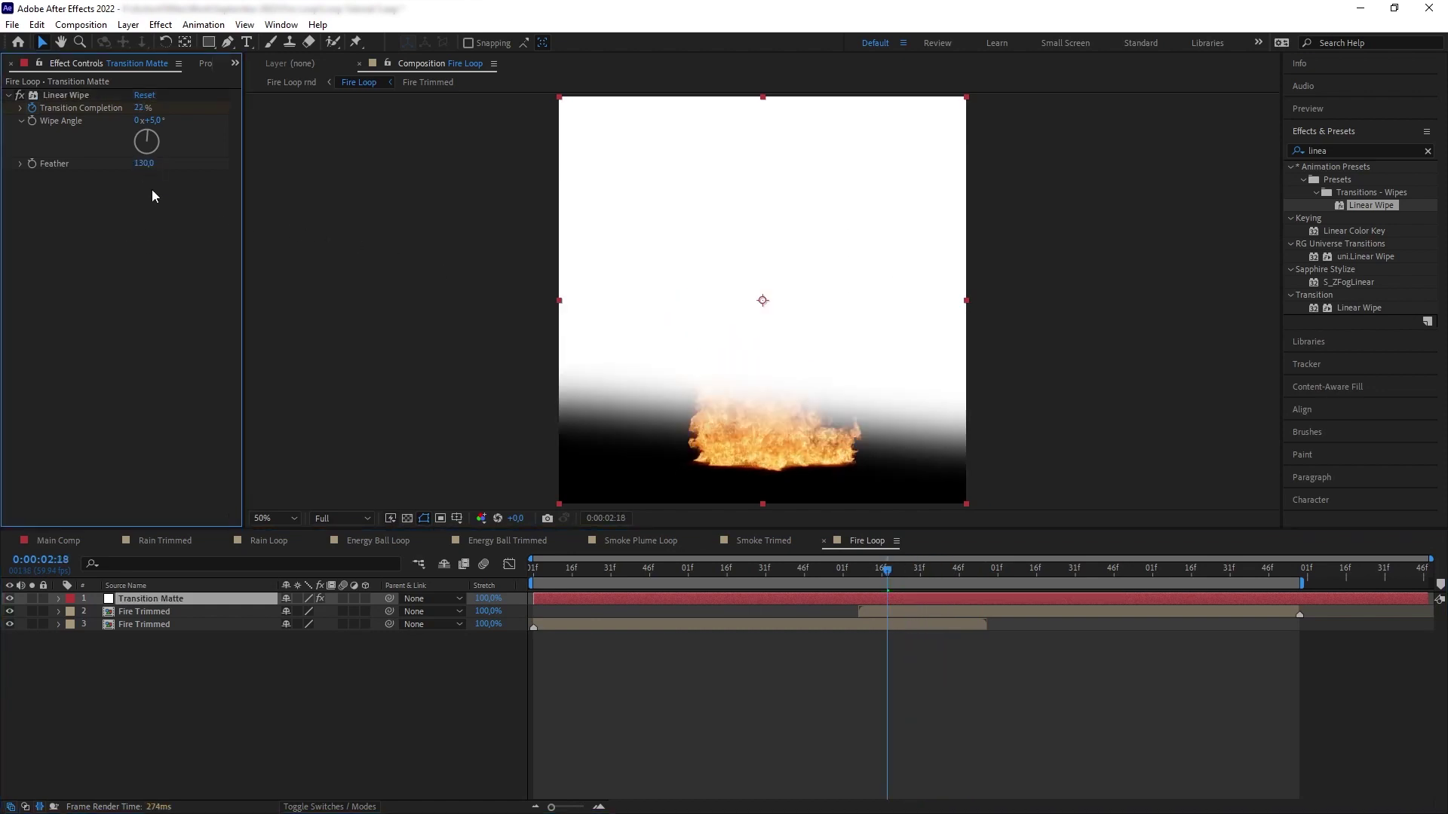
Step: Apply Solid Composite to Transition Matte and set its color to black
double_click(1318, 151)
type("solid co")
left_click_drag(1353, 179, 194, 234)
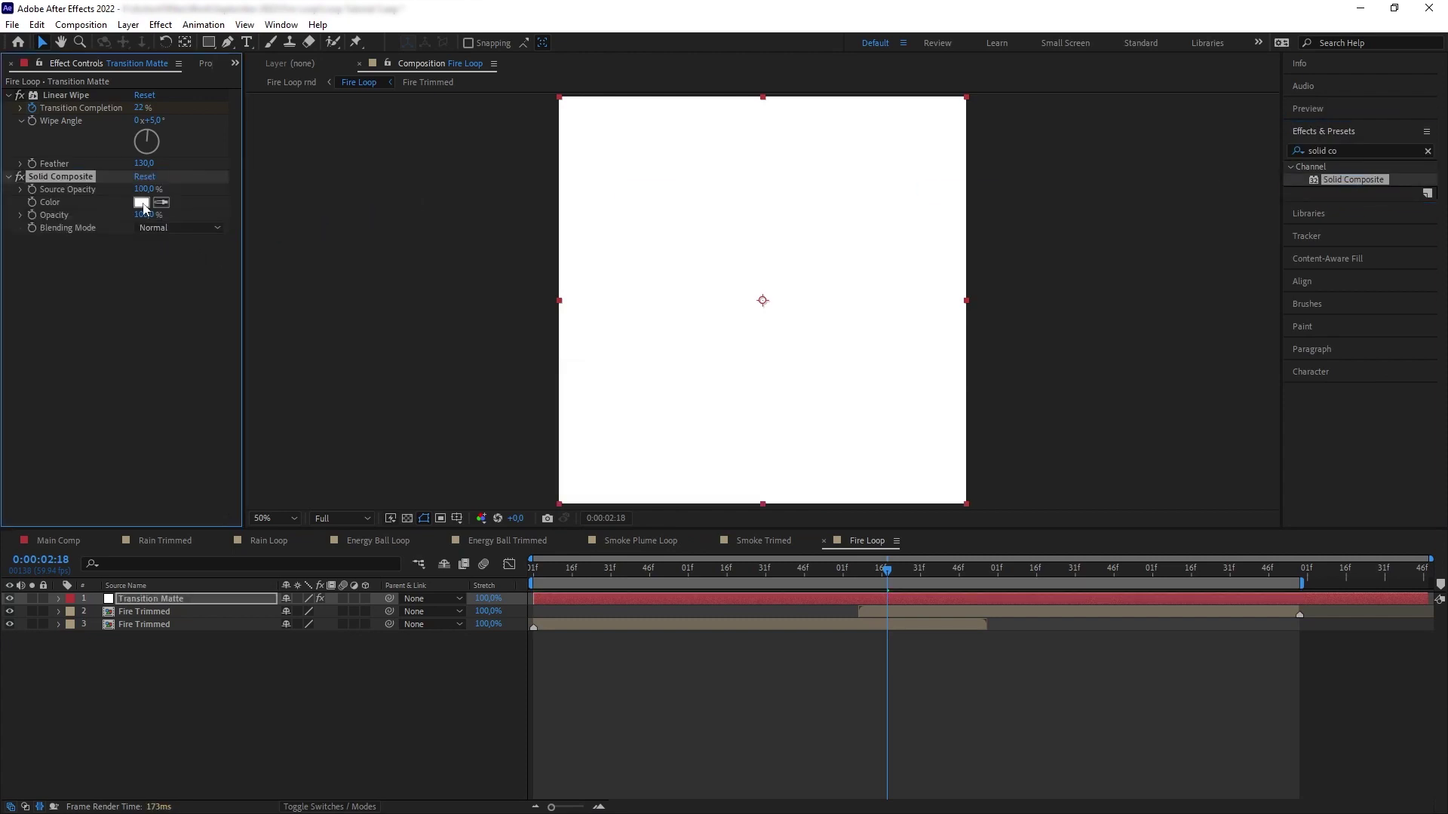
left_click(142, 203)
left_click(347, 615)
left_click(563, 540)
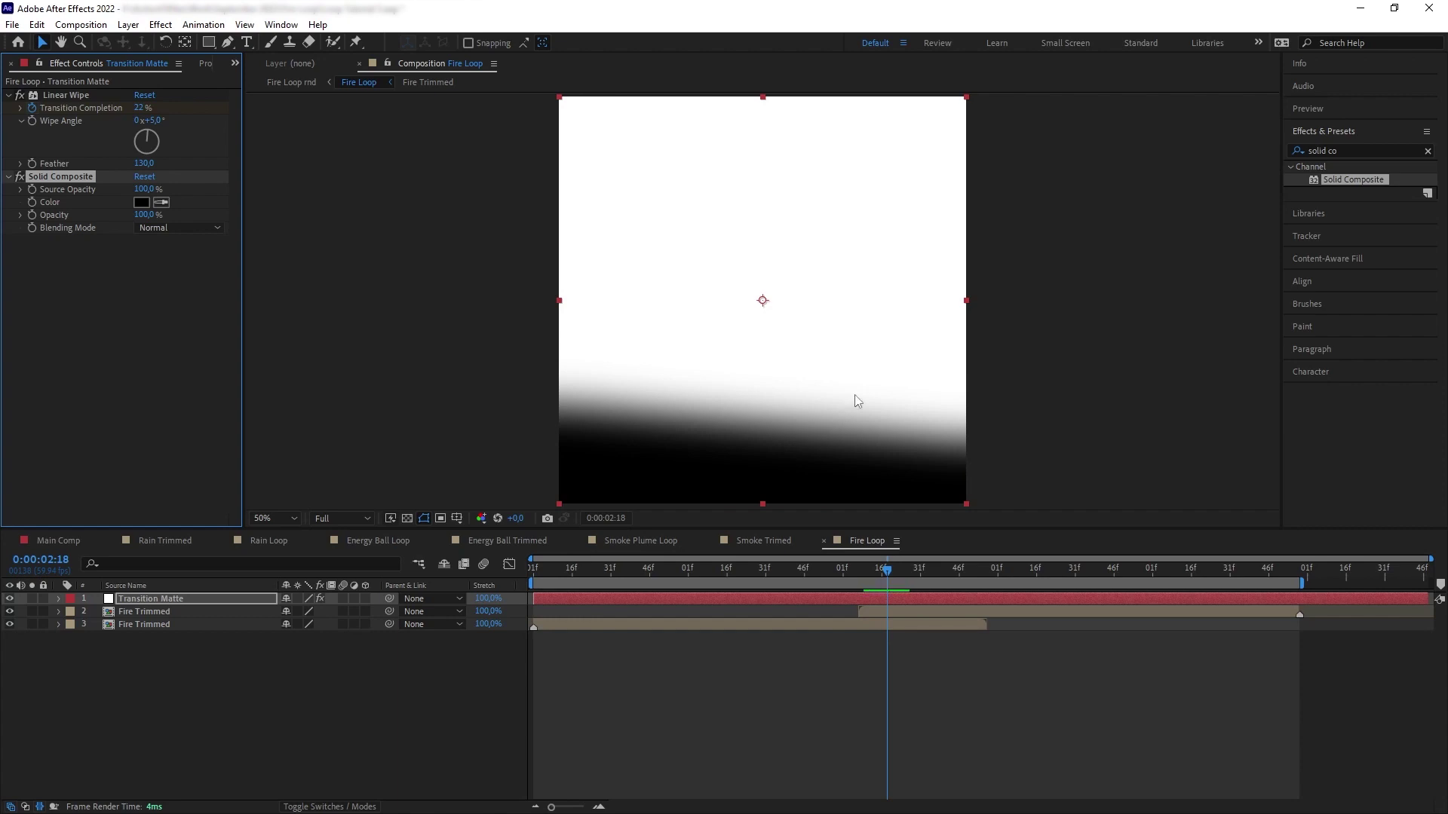
Step: Pre-compose Transition Matte as Transition Matte Precomp, moving all attributes, and open the new composition with its solid selected
left_click(227, 599)
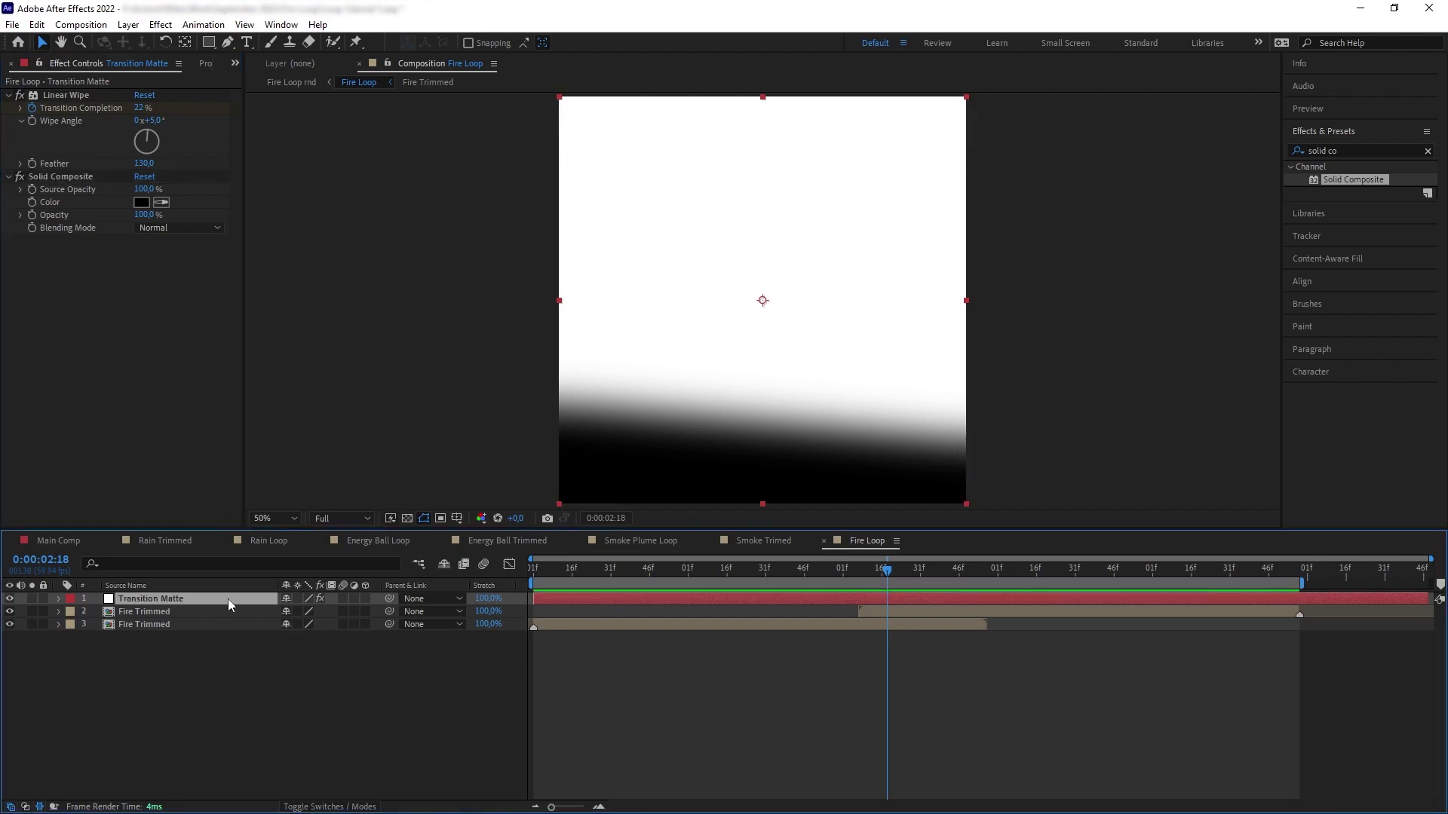
key("ctrl+shift+c")
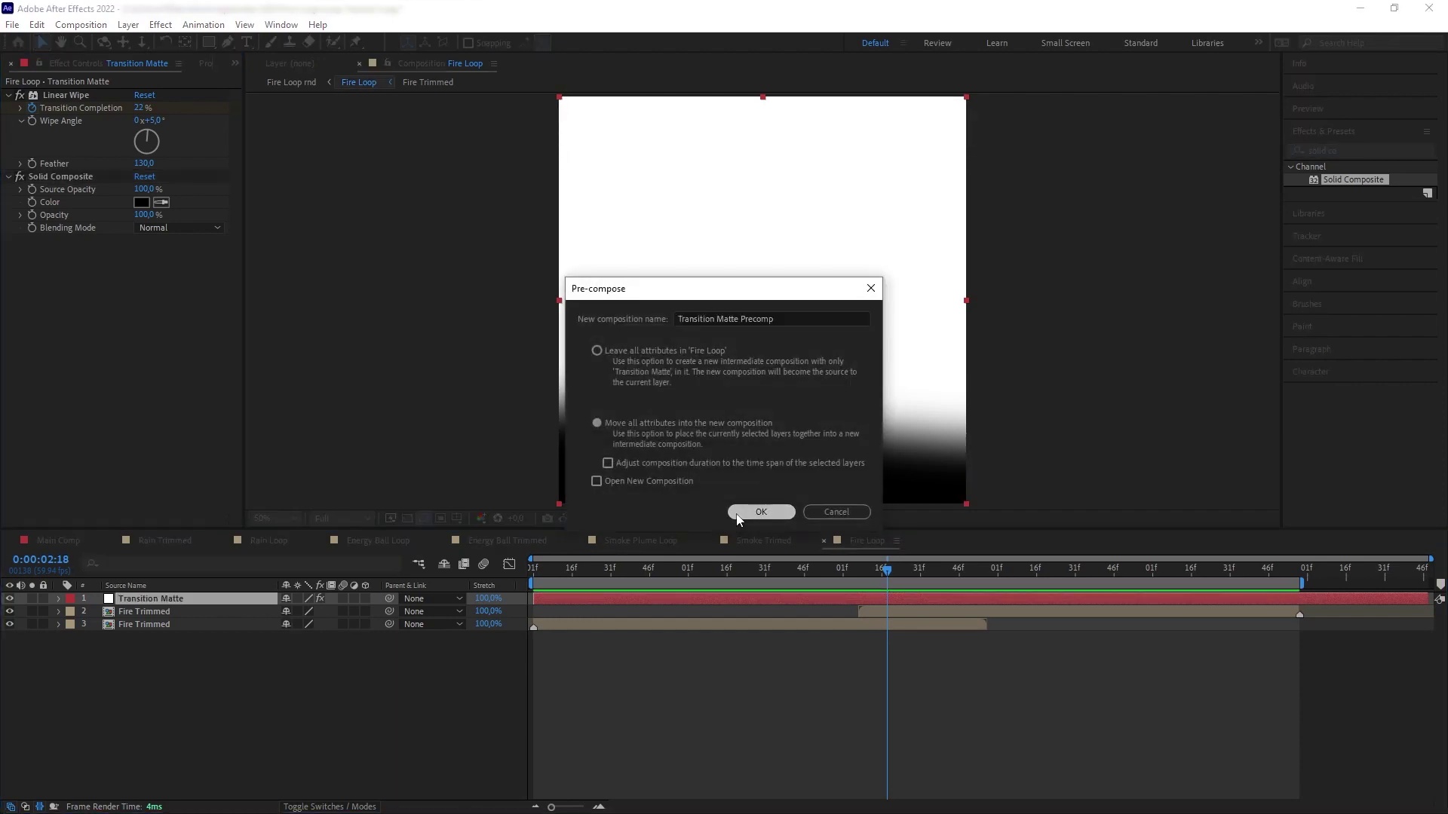
left_click(761, 512)
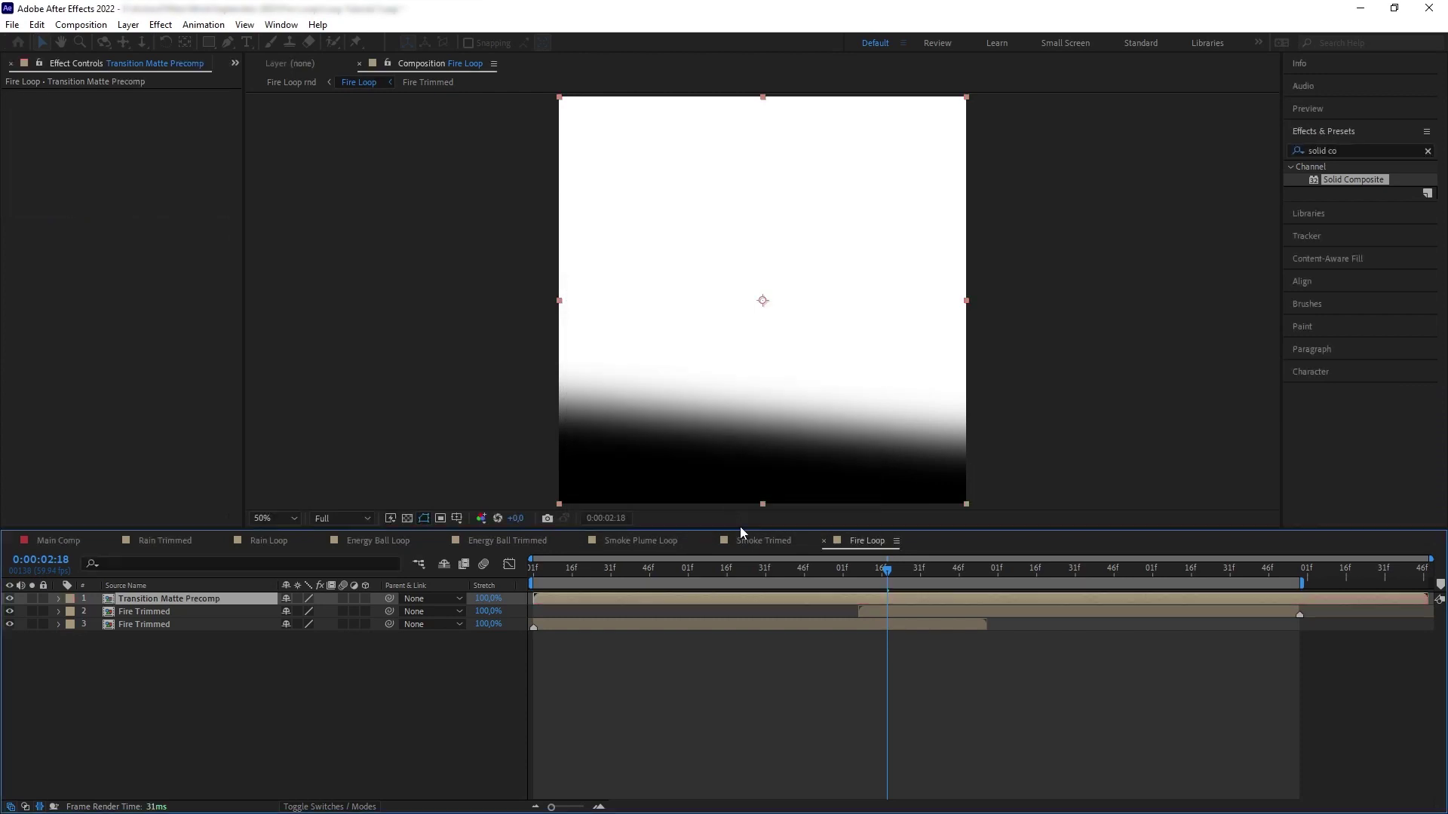
double_click(169, 602)
left_click(169, 600)
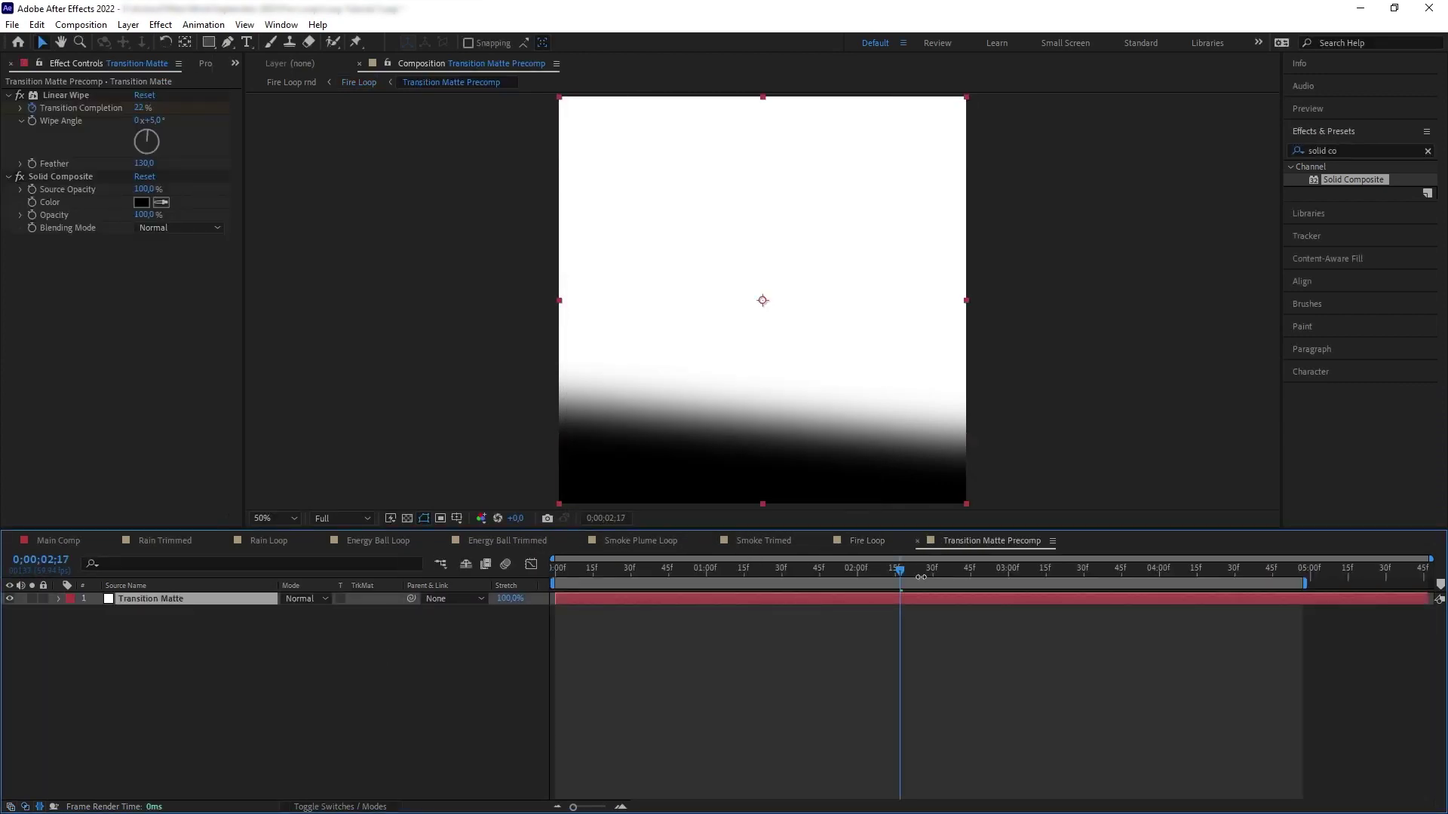
Step: Create a white solid named Fractal in Transition Matte Precomp
mouse_move(917, 577)
left_mouse_down()
mouse_move(950, 573)
mouse_move(927, 573)
left_mouse_up()
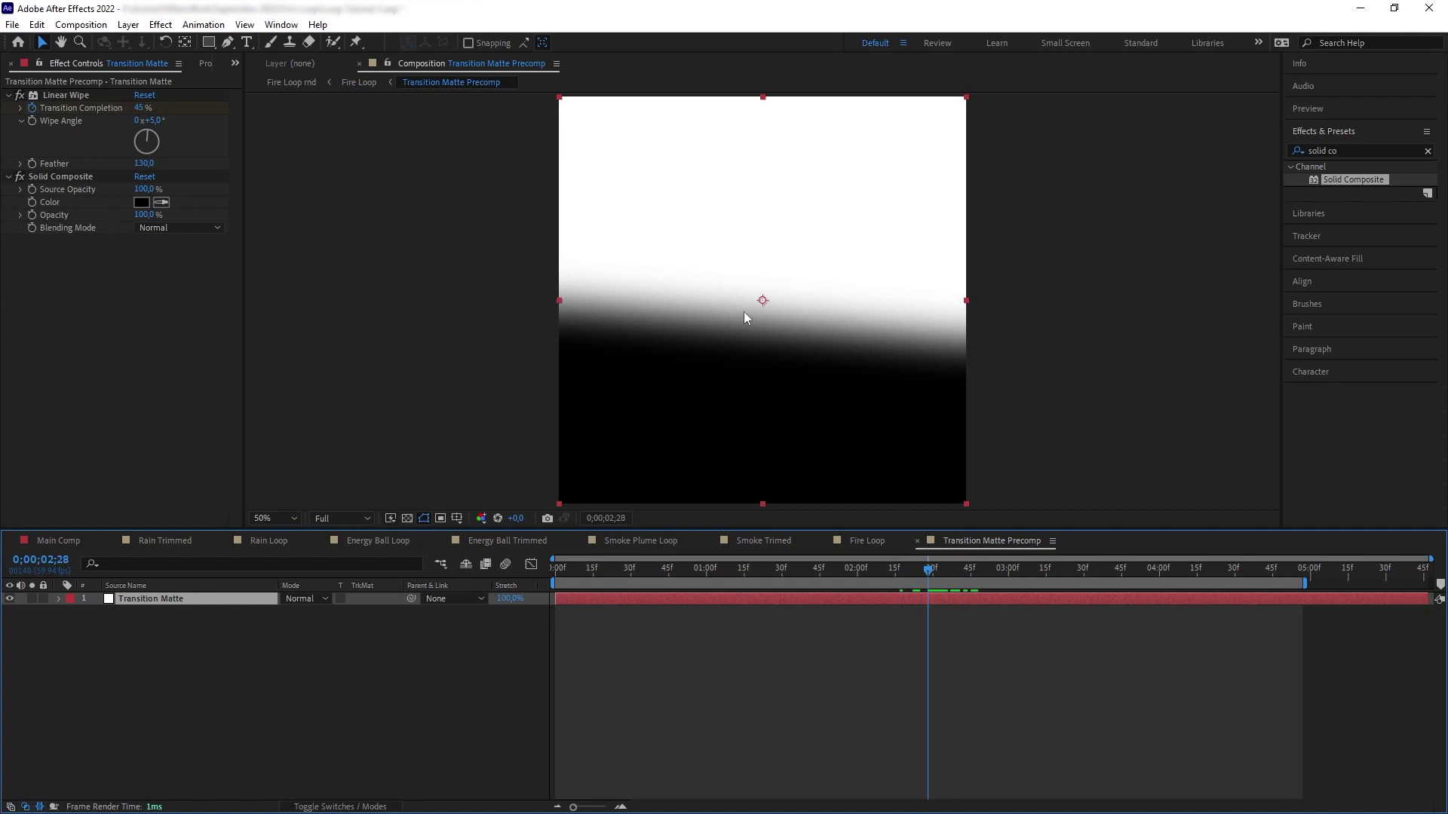
left_click(128, 24)
mouse_move(143, 34)
left_click(392, 57)
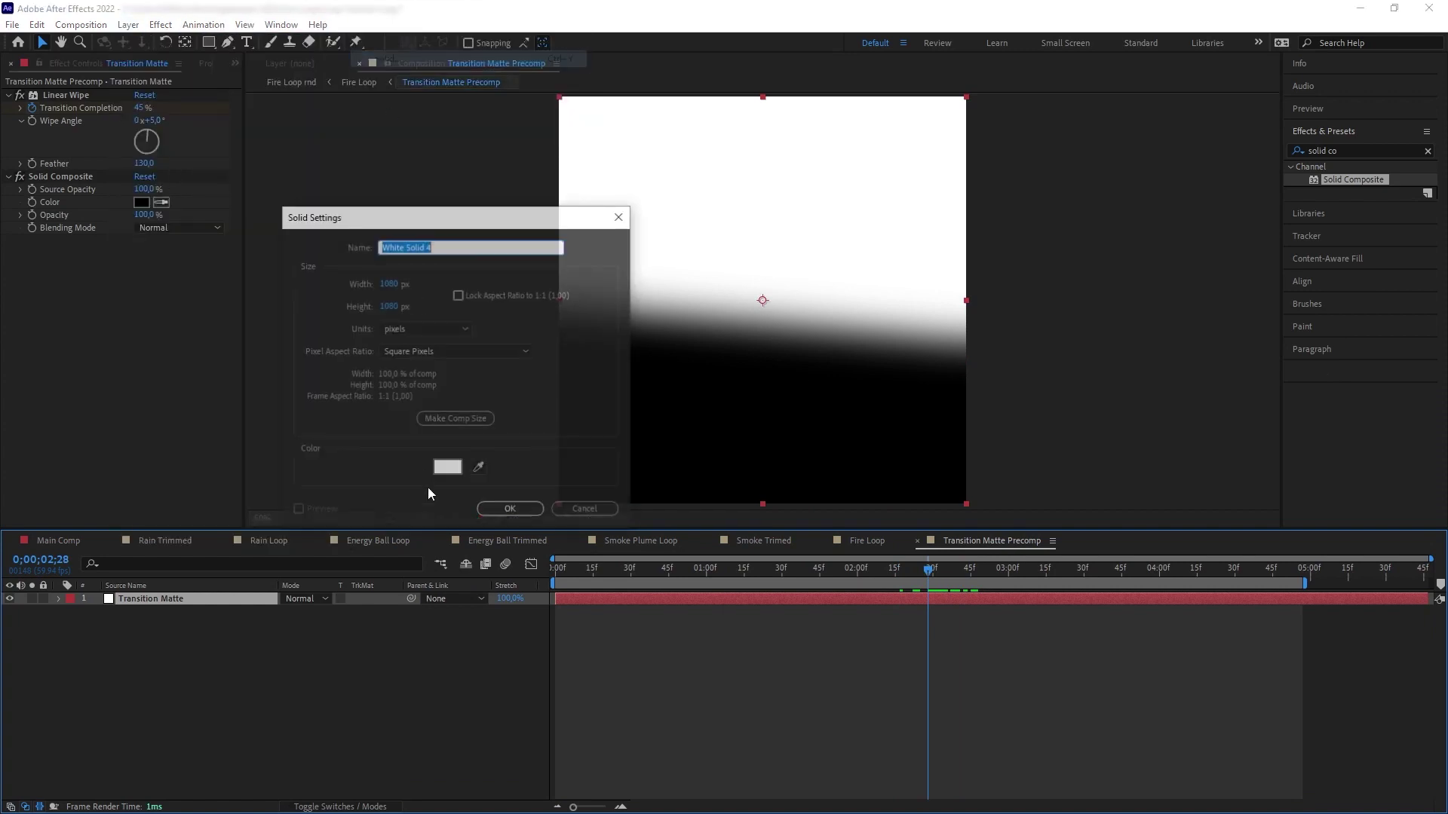
type("Fracta")
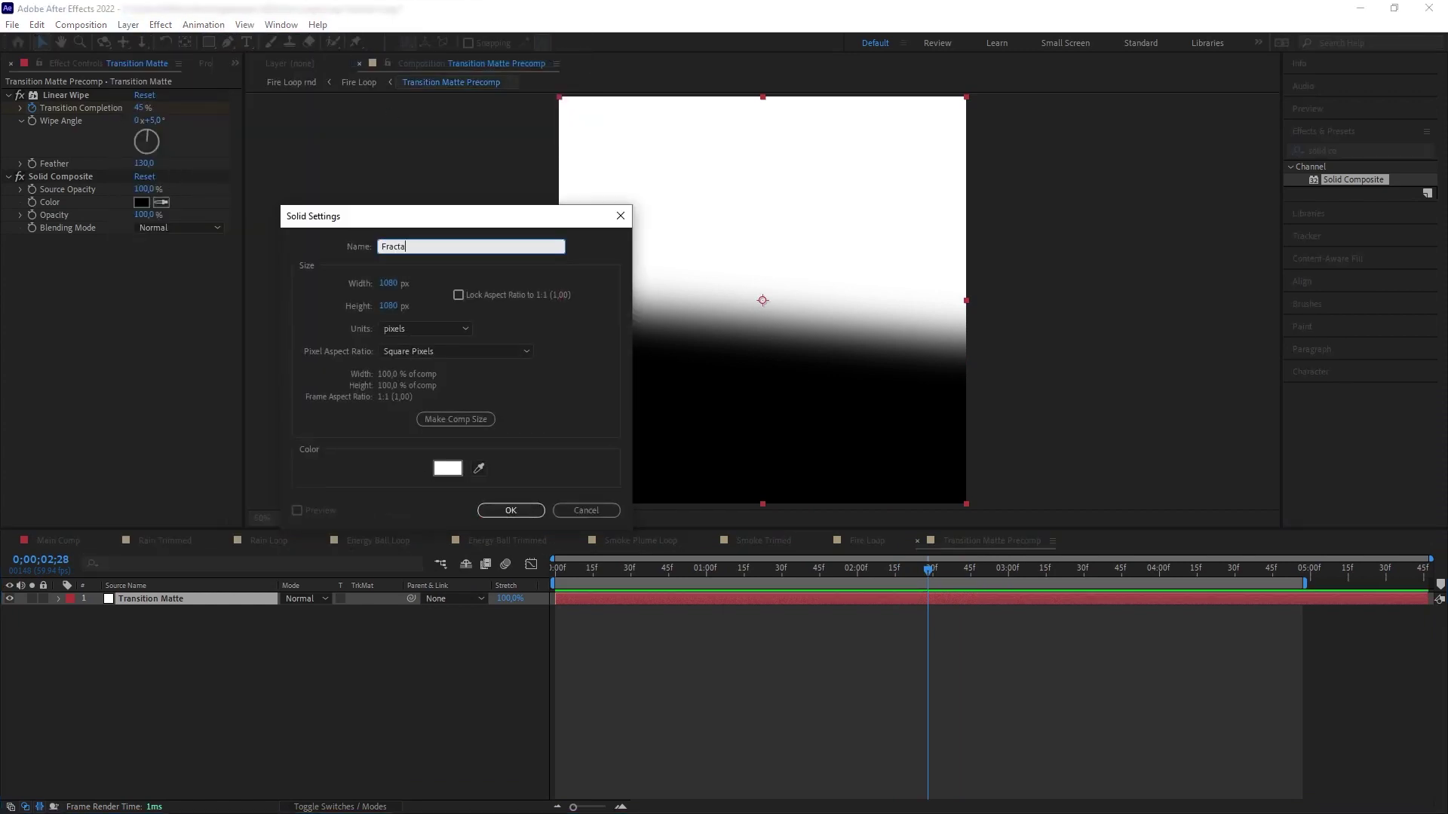
type("l")
key("Return")
Step: Apply Fractal Noise to the Fractal solid, with the fractal type set to Dynamic Progressive and Invert enabled
triple_click(1358, 151)
type("fracta")
left_click_drag(1361, 230, 166, 599)
left_click(179, 109)
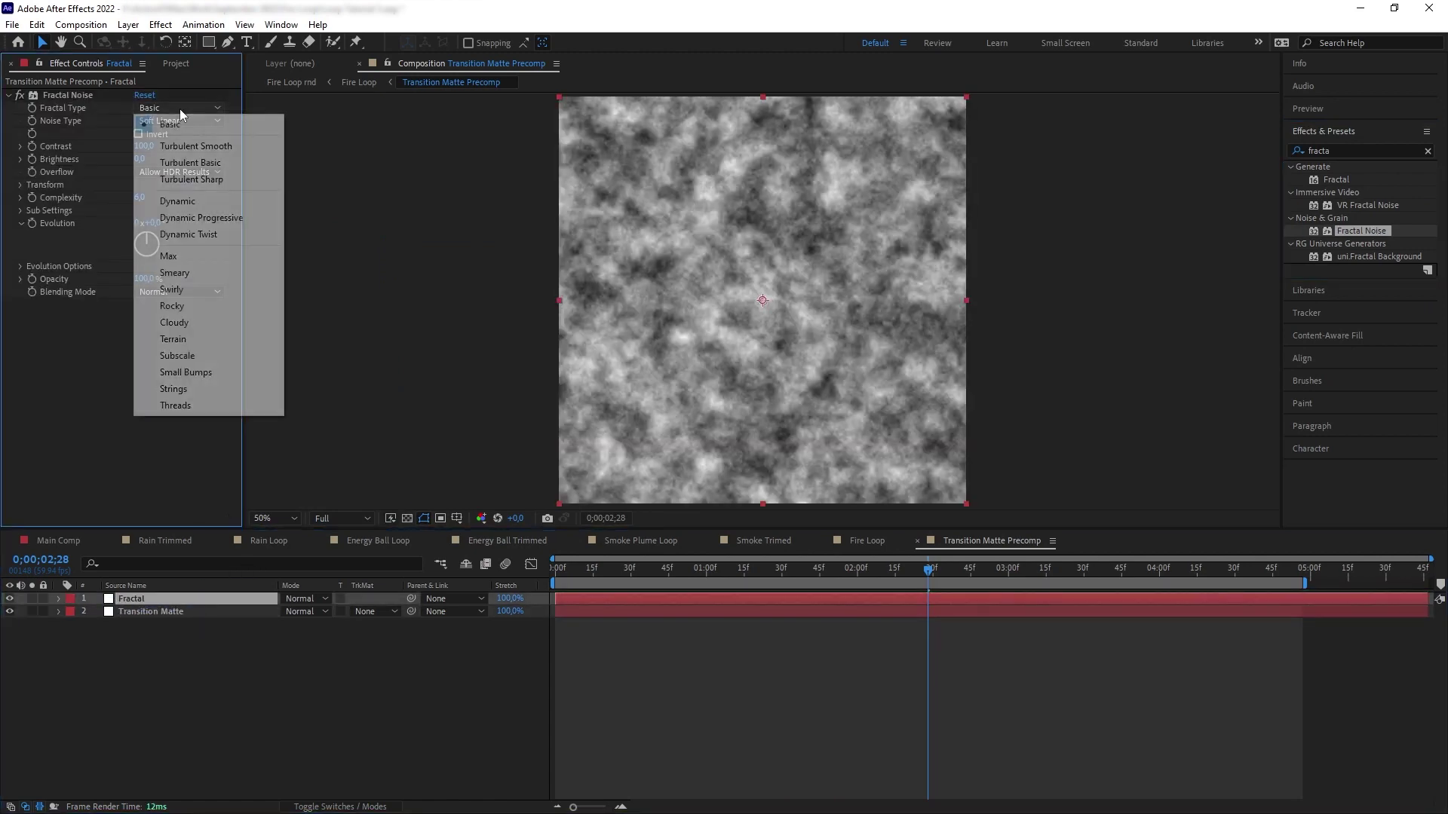
left_click(224, 219)
left_click(139, 135)
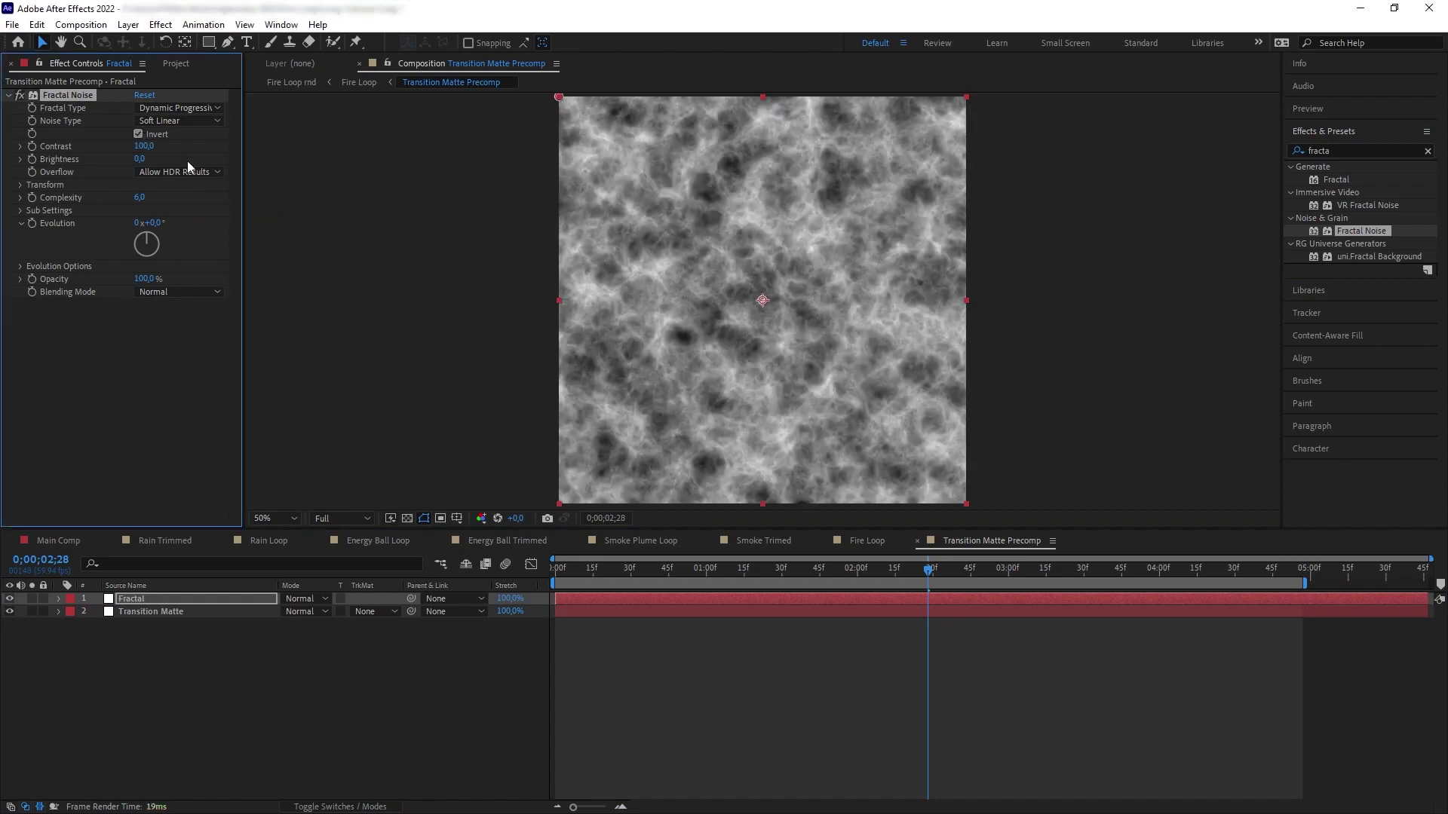
Step: Disable uniform scaling in the Fractal Noise transform and set the scale width to 60
left_click(20, 185)
left_click(138, 211)
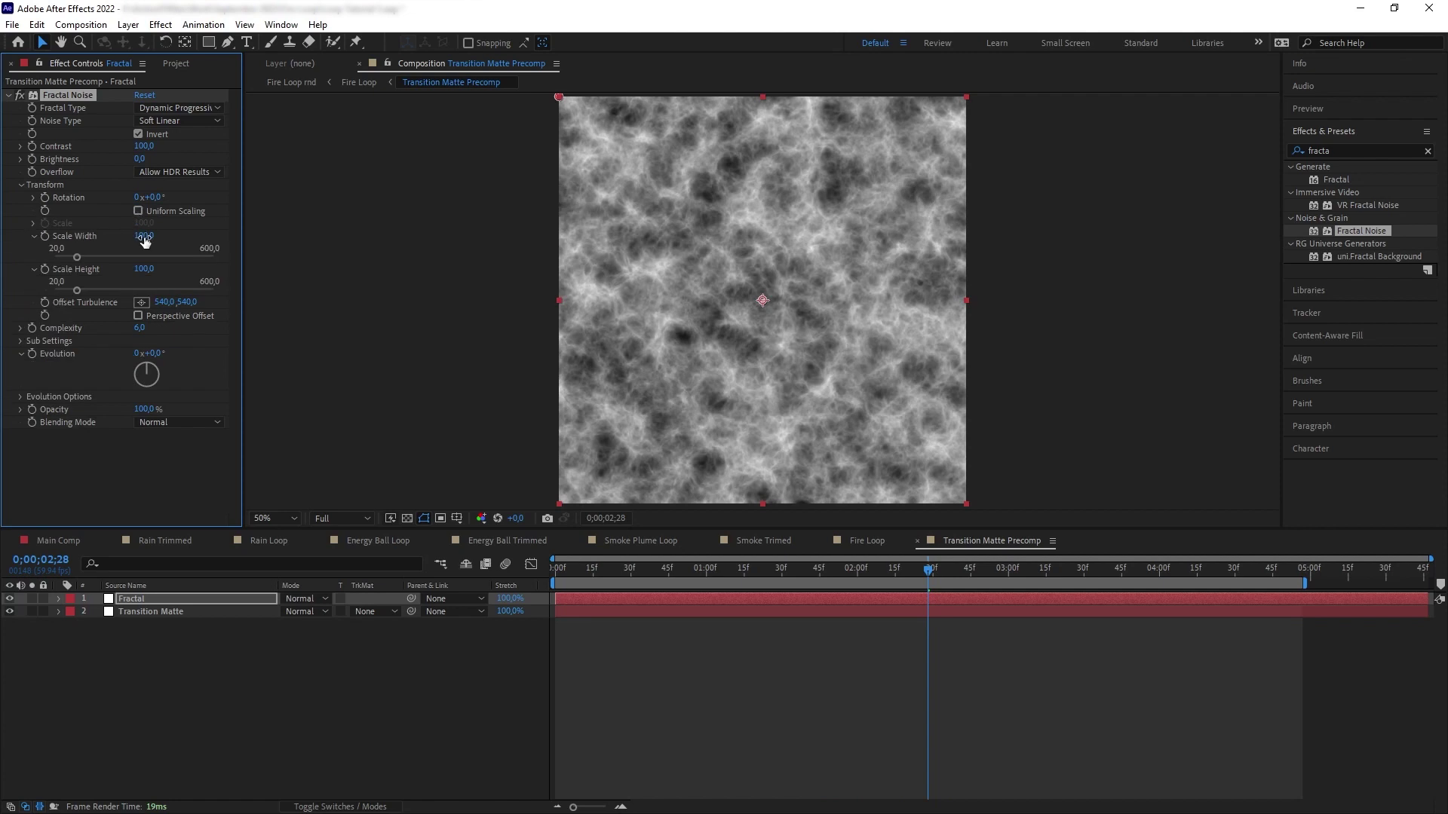
left_click_drag(147, 240, 117, 239)
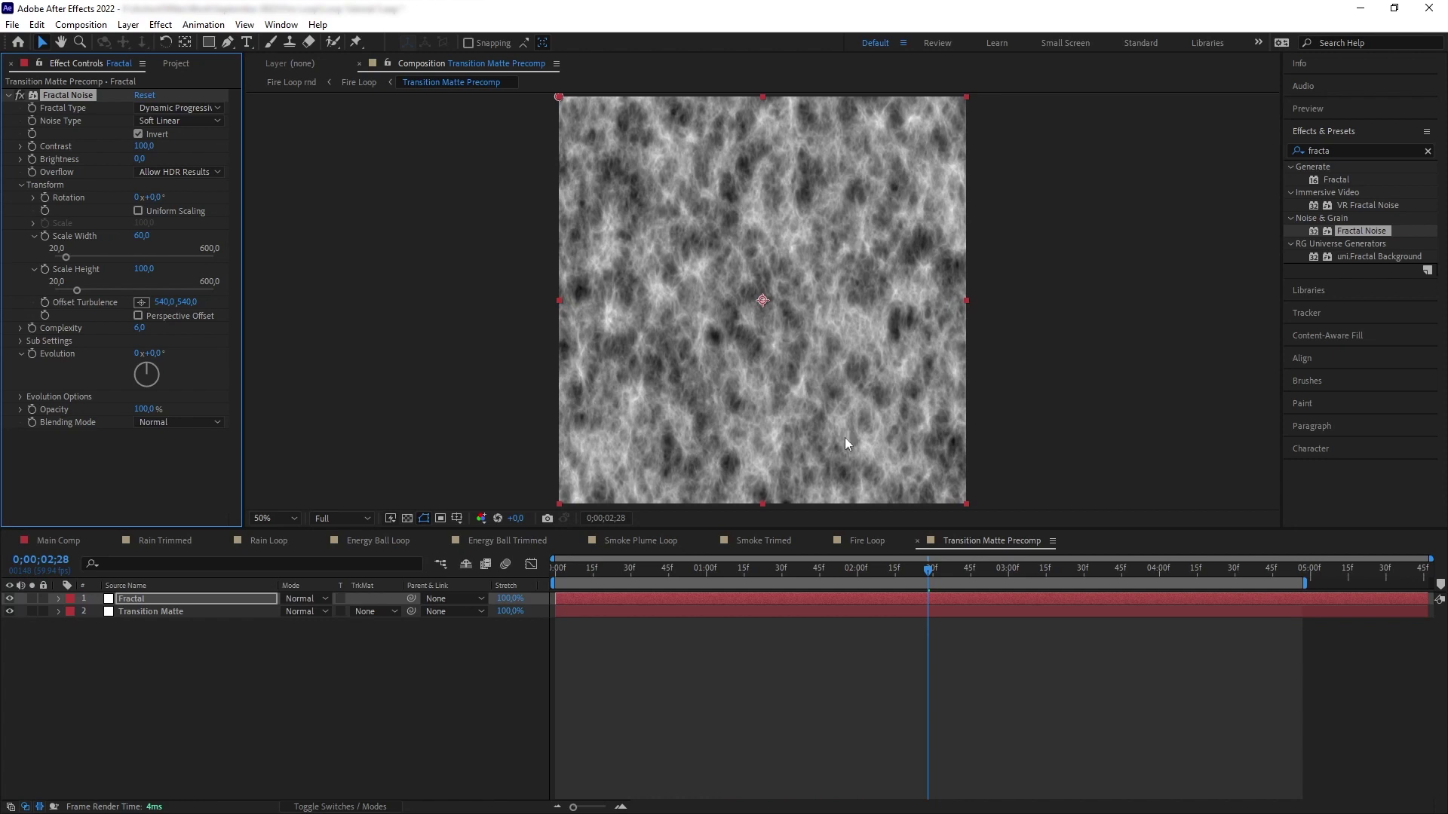
left_click(612, 650)
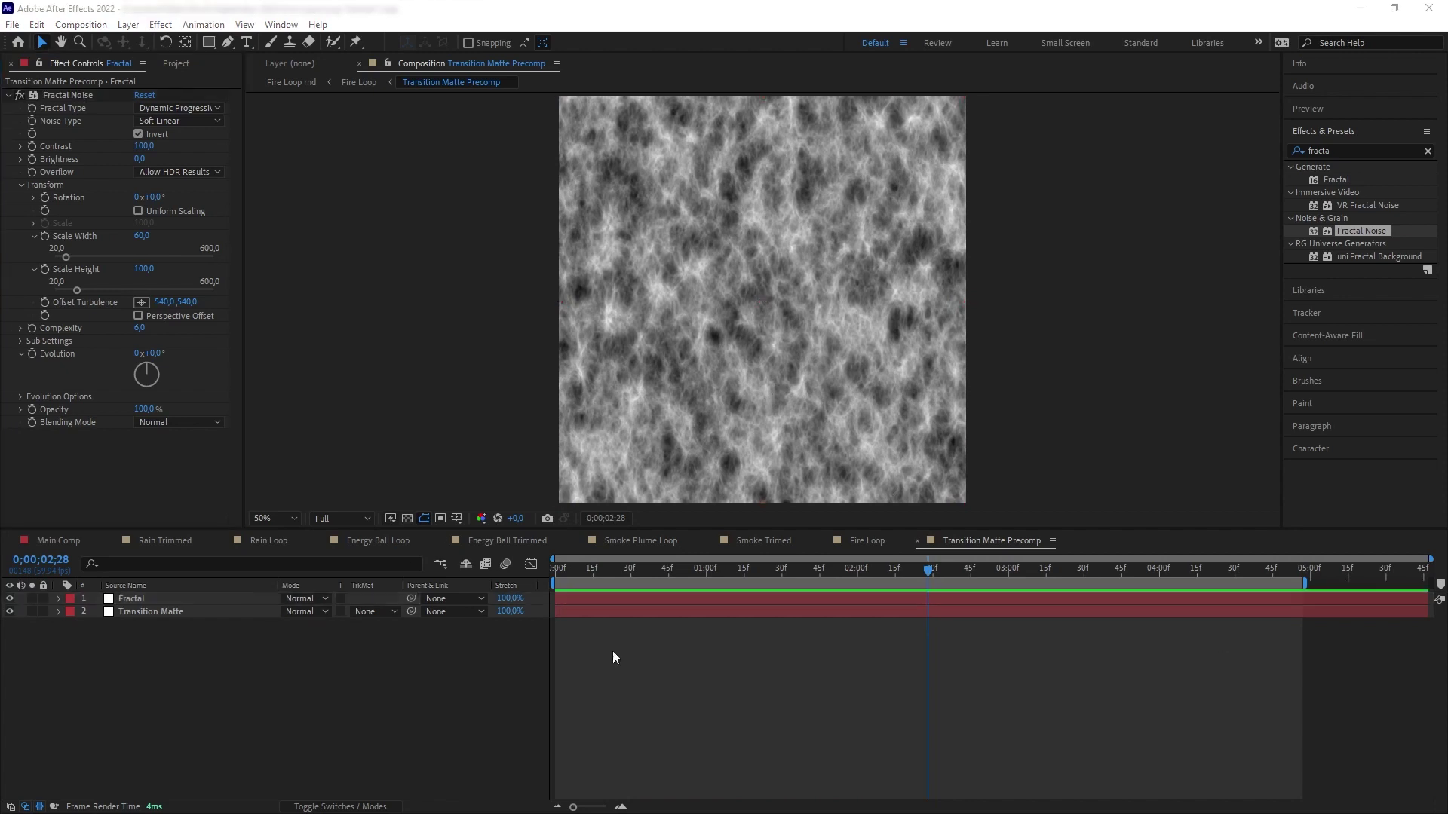
Step: Move the Fractal layer below Transition Matte, set Transition Matte's blending mode to Hard Light, and check the wipe edge
left_click(185, 601)
left_click_drag(186, 600, 194, 632)
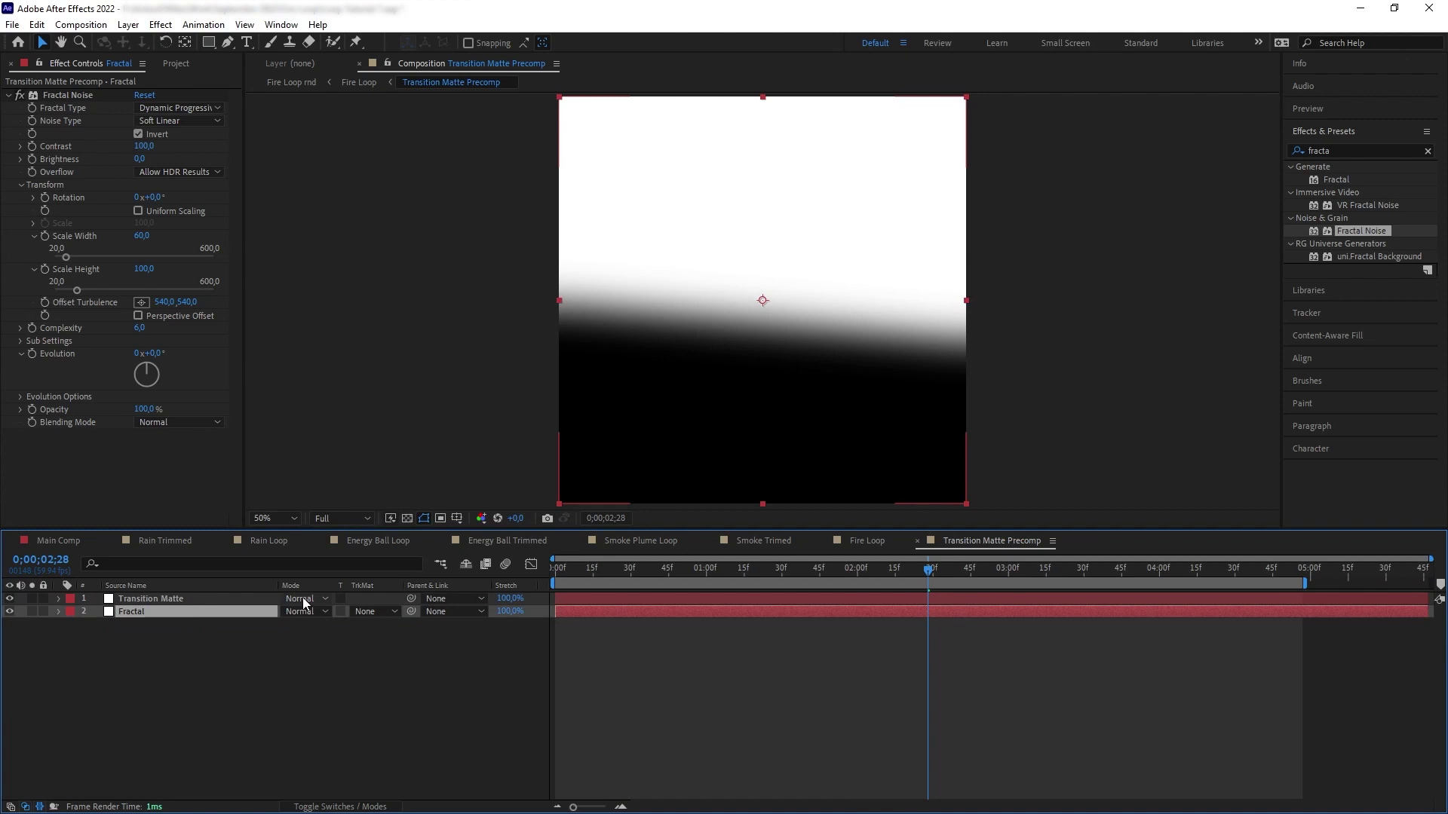
left_click(303, 599)
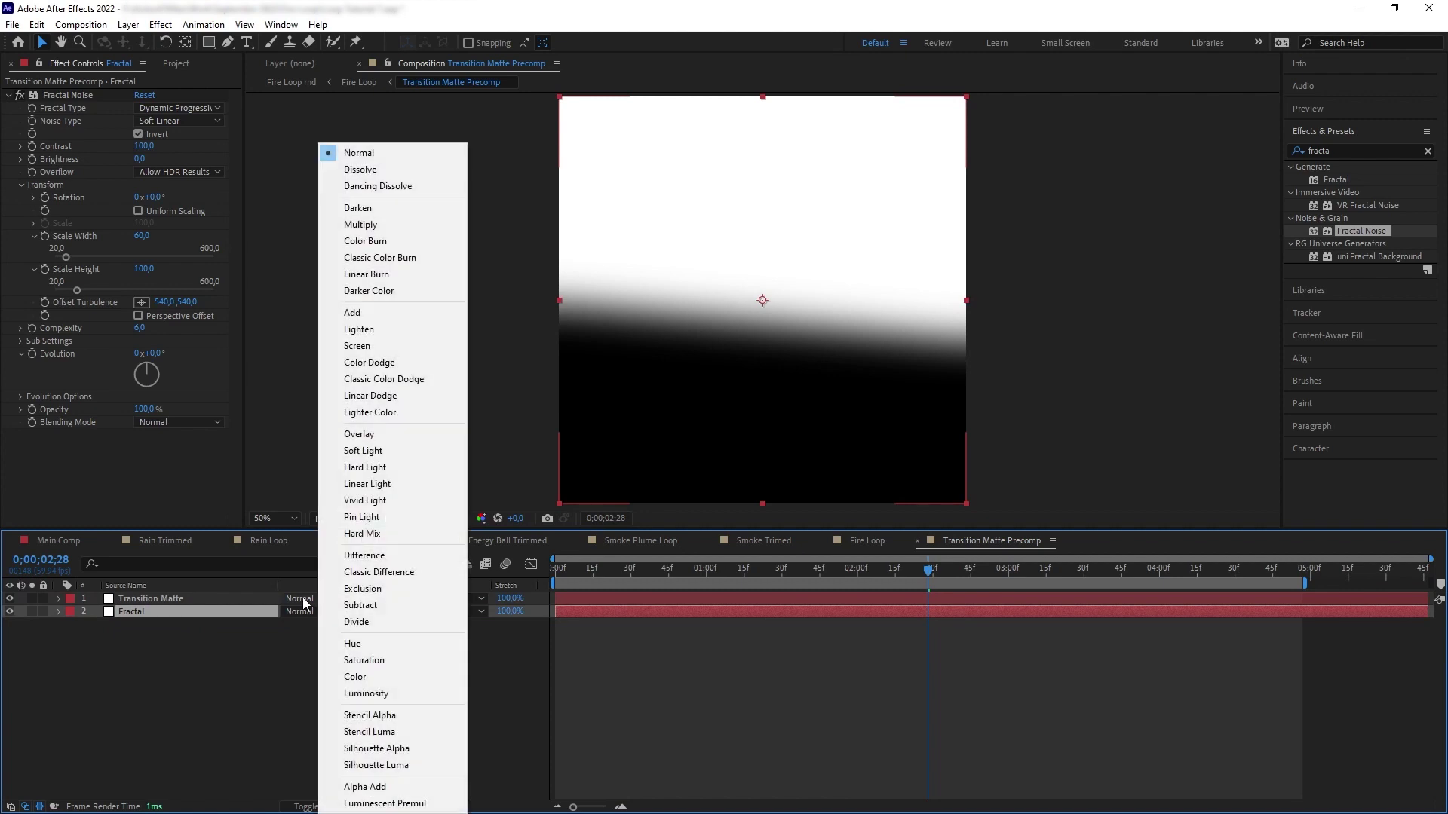
left_click(348, 469)
mouse_move(928, 577)
left_mouse_down()
mouse_move(1032, 569)
mouse_move(821, 574)
mouse_move(942, 570)
mouse_move(922, 571)
left_mouse_up()
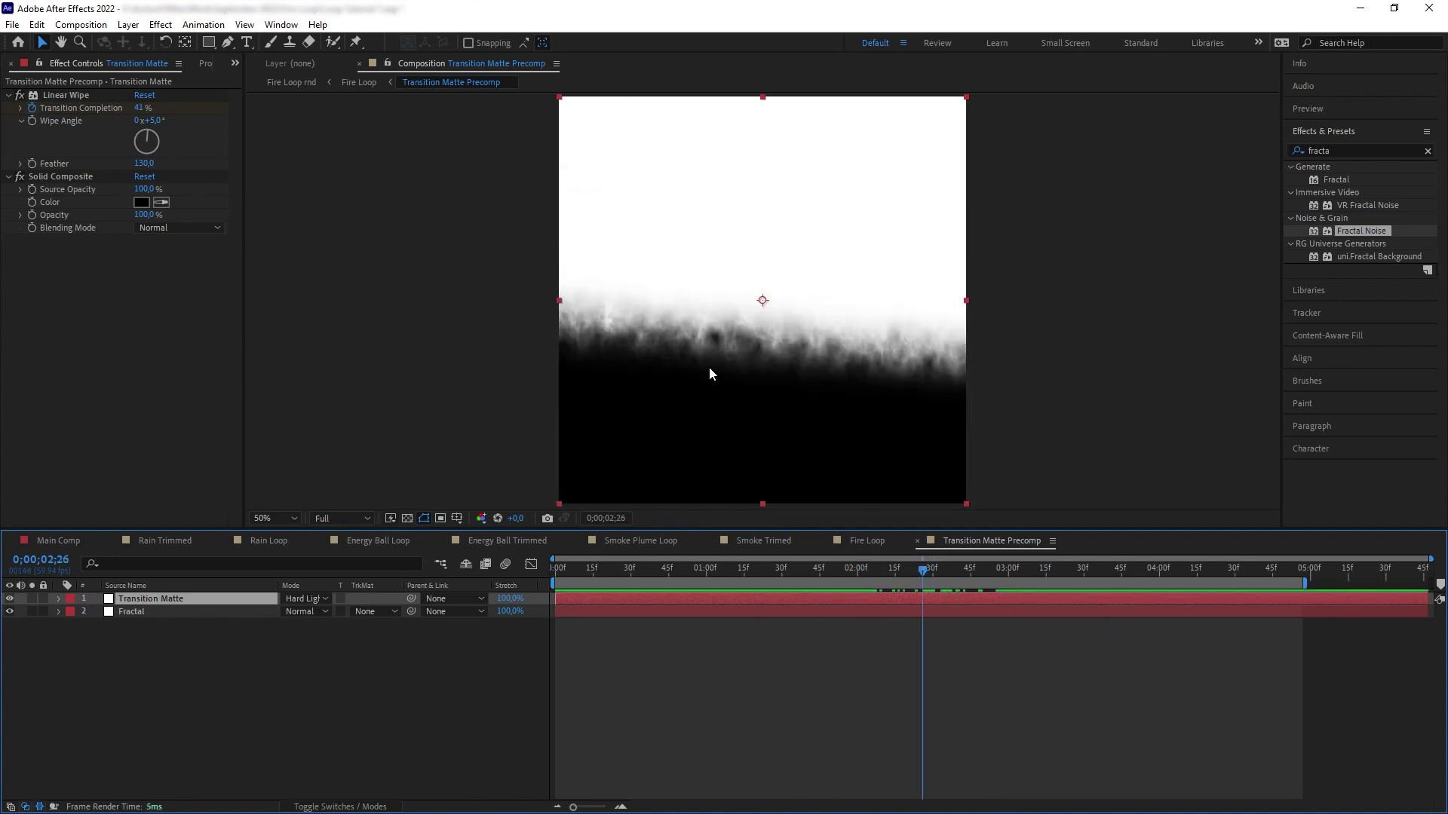
mouse_move(934, 571)
left_mouse_down()
mouse_move(989, 576)
mouse_move(896, 579)
mouse_move(933, 570)
left_mouse_up()
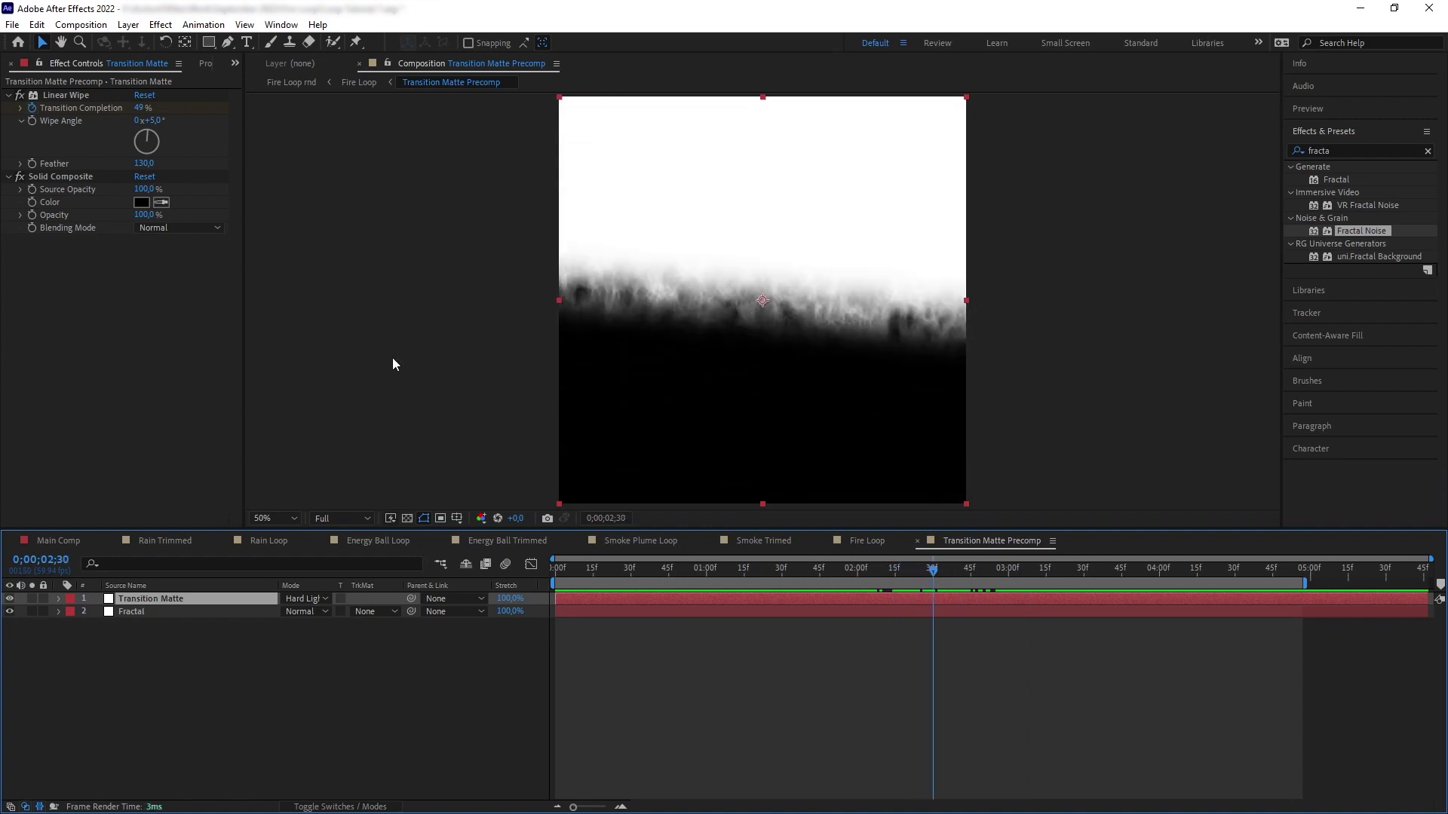
Step: Add an adjustment layer above Transition Matte and apply the Curves effect to it
left_click(128, 25)
mouse_move(188, 40)
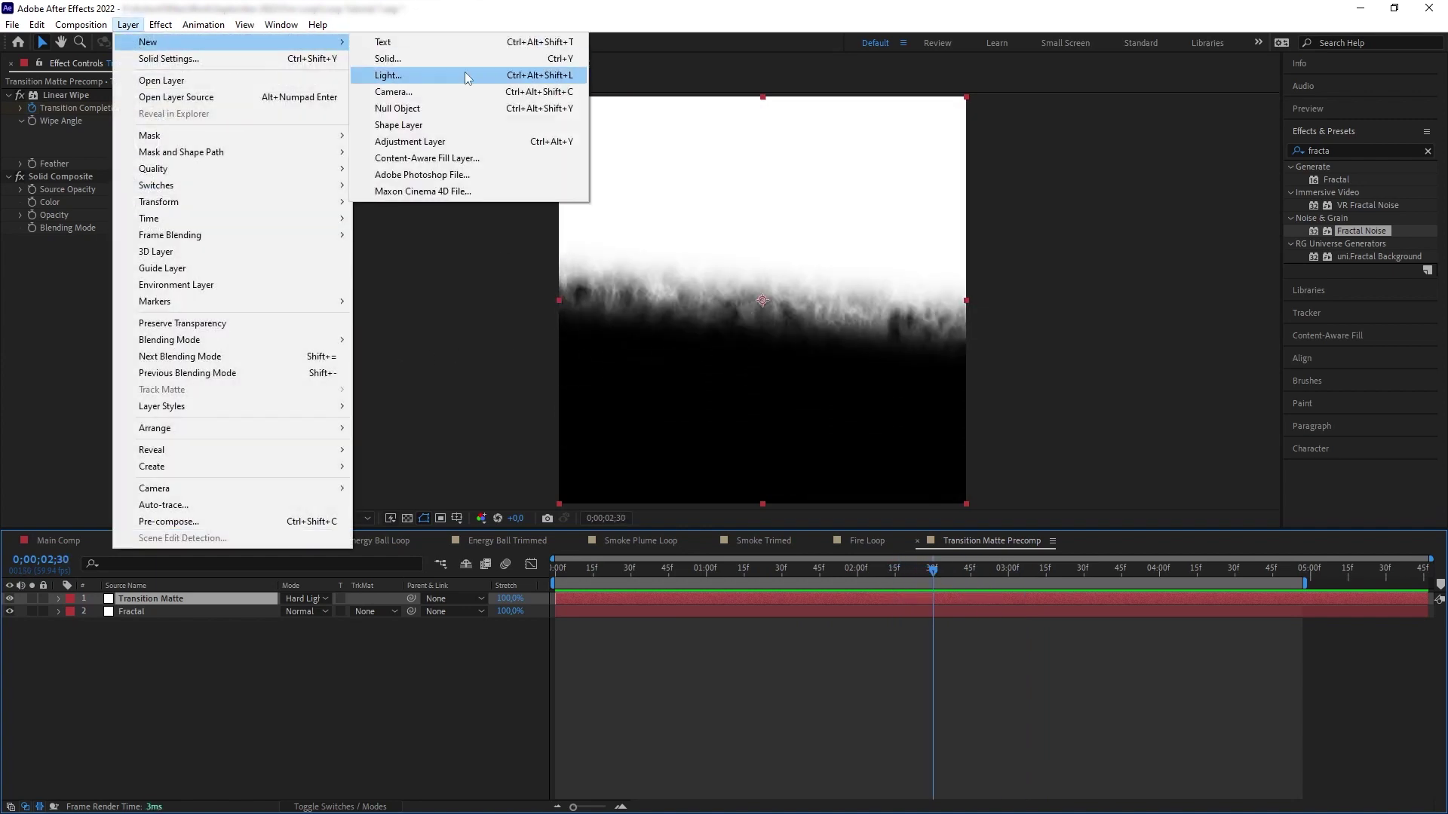
left_click(407, 142)
type("curve")
left_click(181, 599)
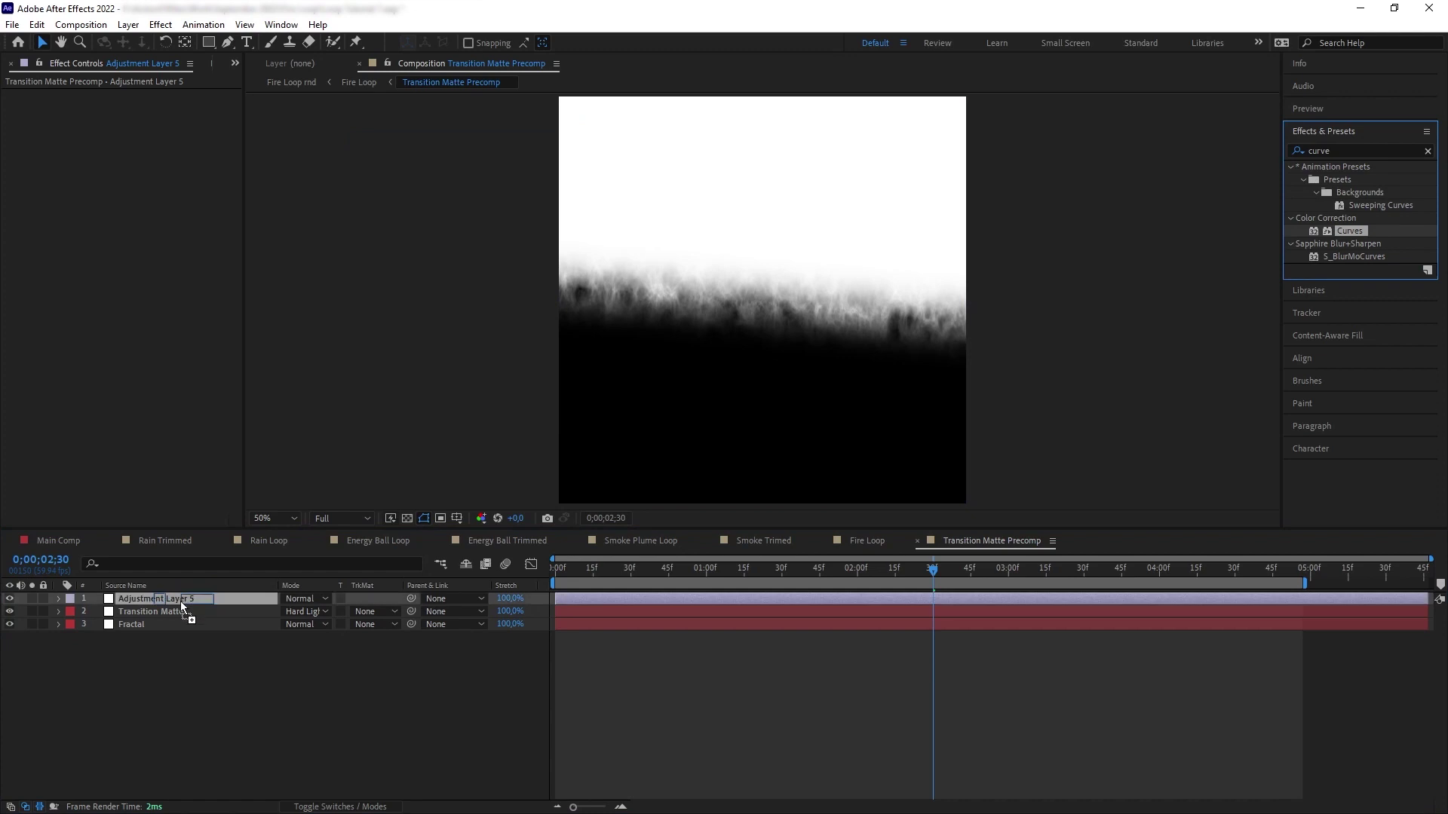
Step: Steepen the RGB curve by moving its black and white points inward to sharpen the matte's edge
left_click_drag(38, 337, 99, 339)
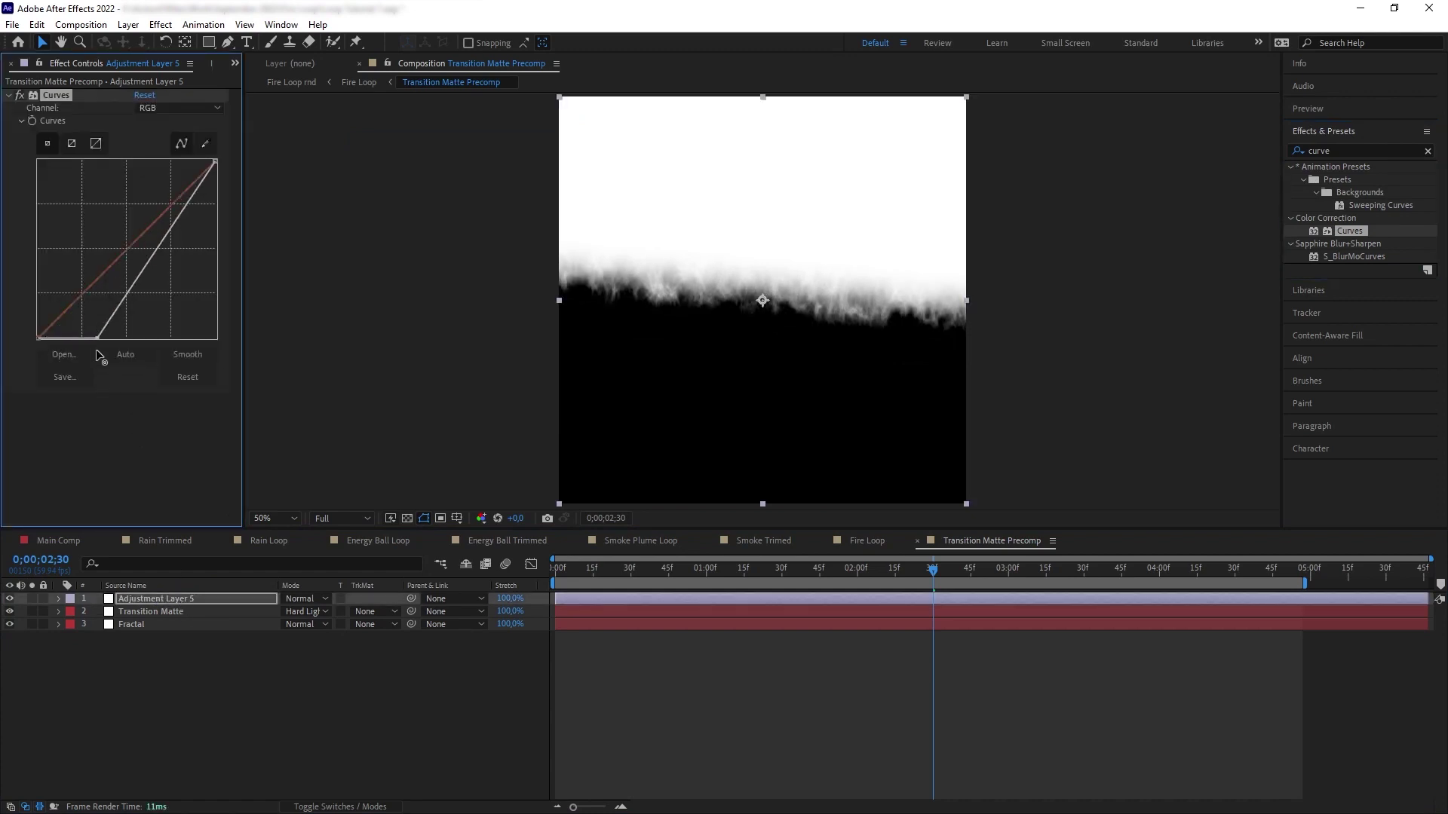
left_click_drag(214, 161, 155, 161)
left_click_drag(98, 337, 72, 338)
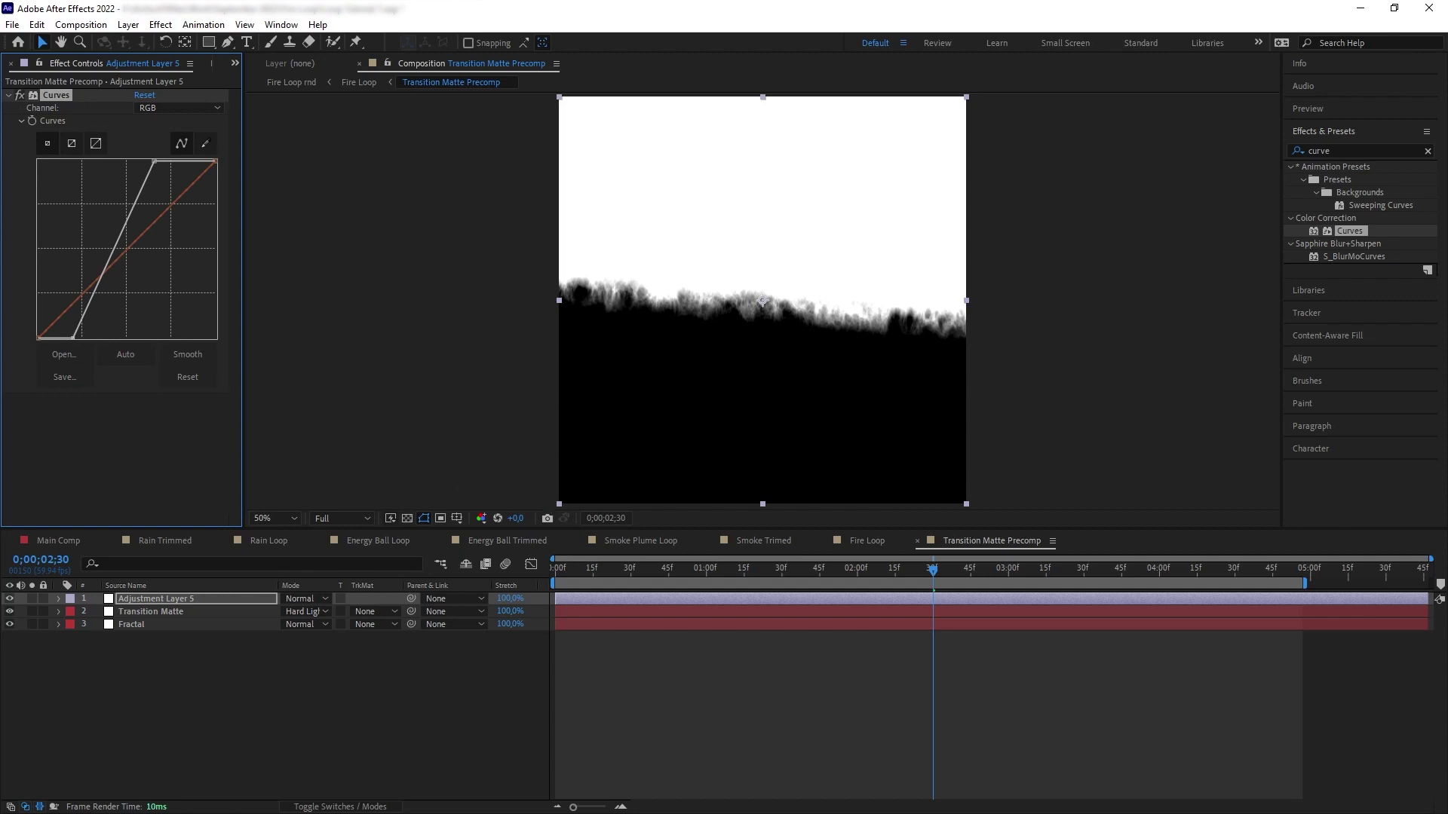
Step: Apply Turbulent Displace to the adjustment layer, with amount 107 and size 17
type("turb")
left_click_drag(1358, 180, 145, 432)
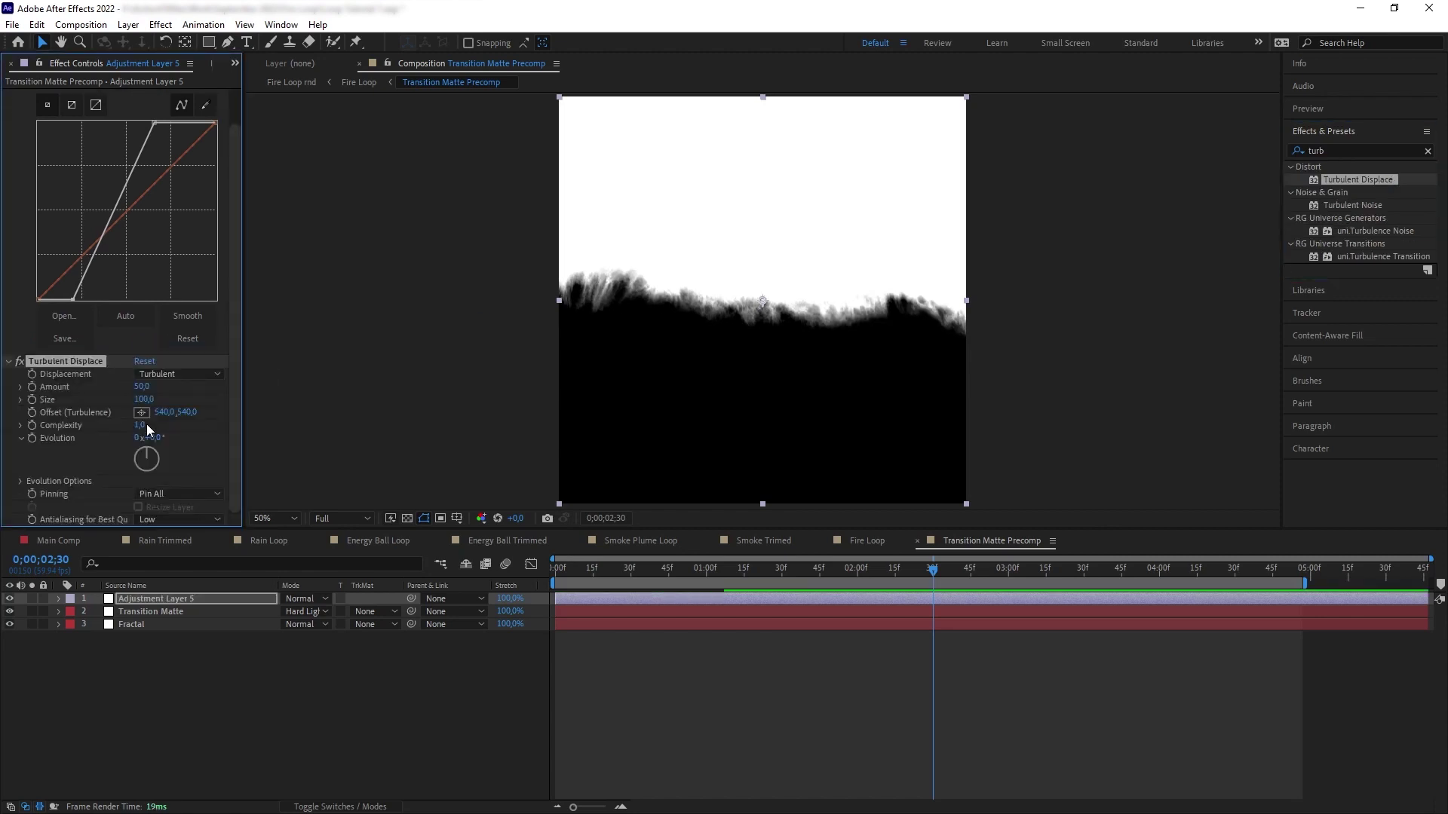
left_click_drag(141, 386, 88, 402)
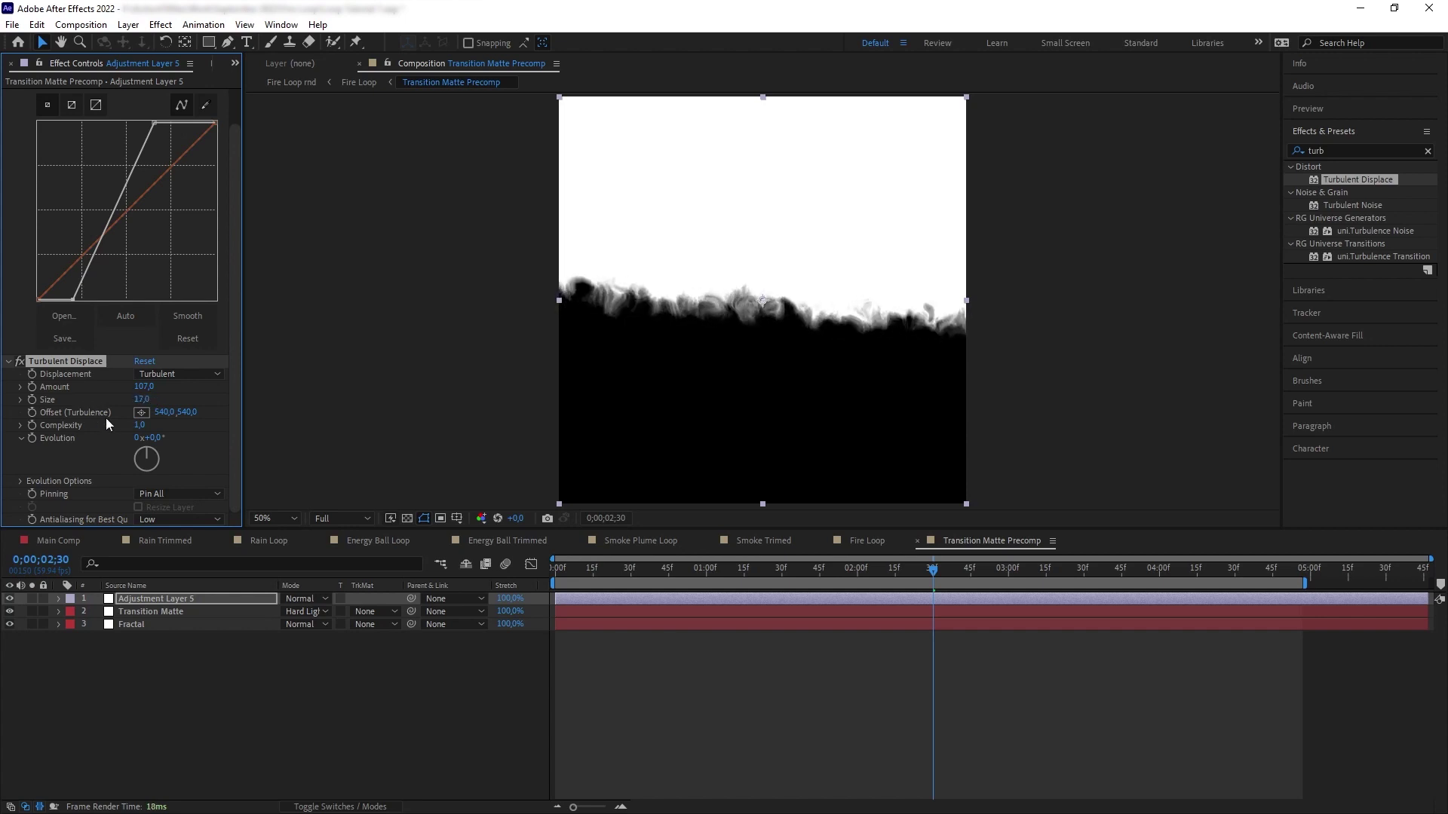
Step: Add the expression time*500 to Turbulent Displace's Evolution and check the animated wipe edge
left_click(30, 439, "alt")
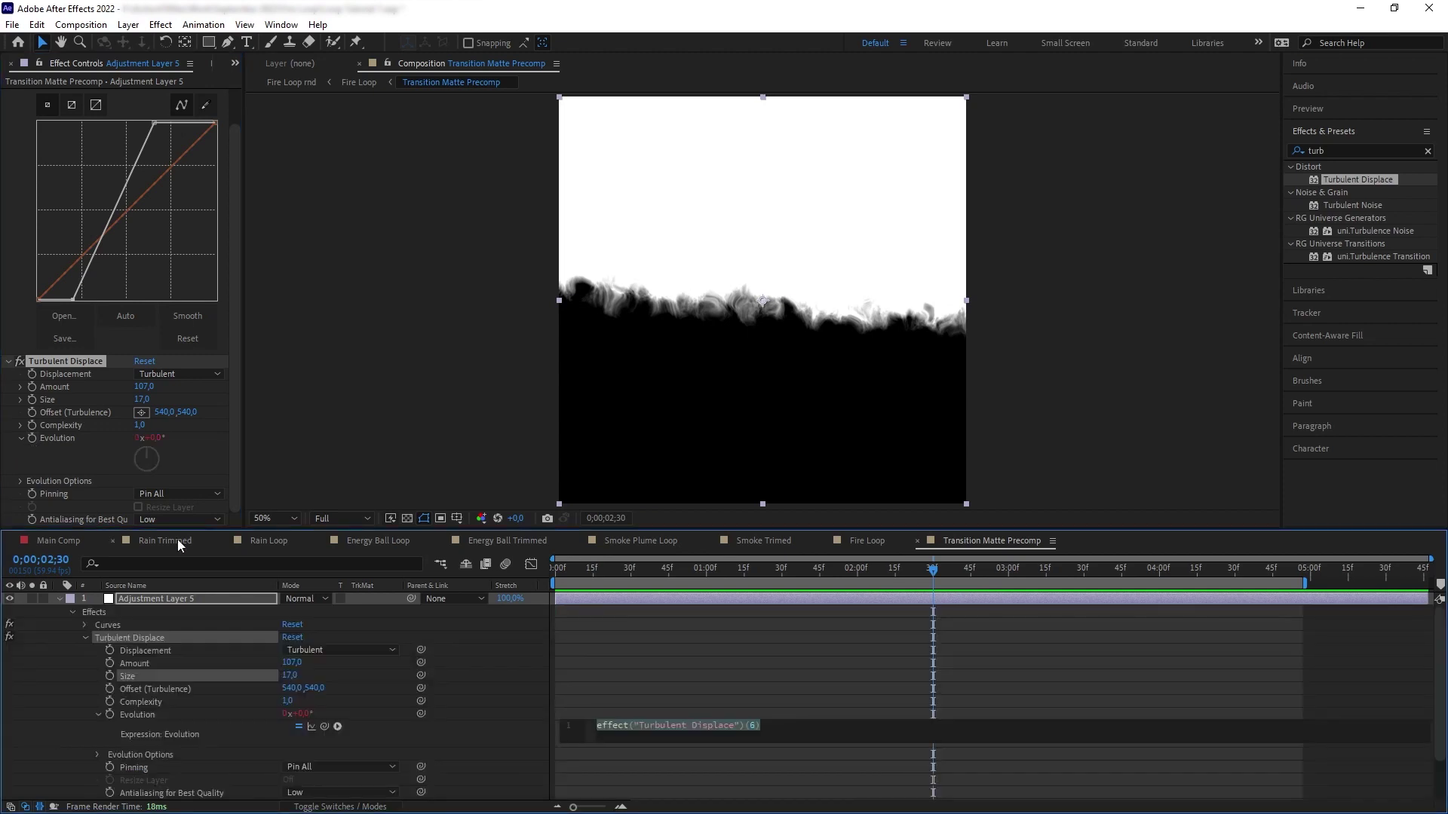
type("time*500")
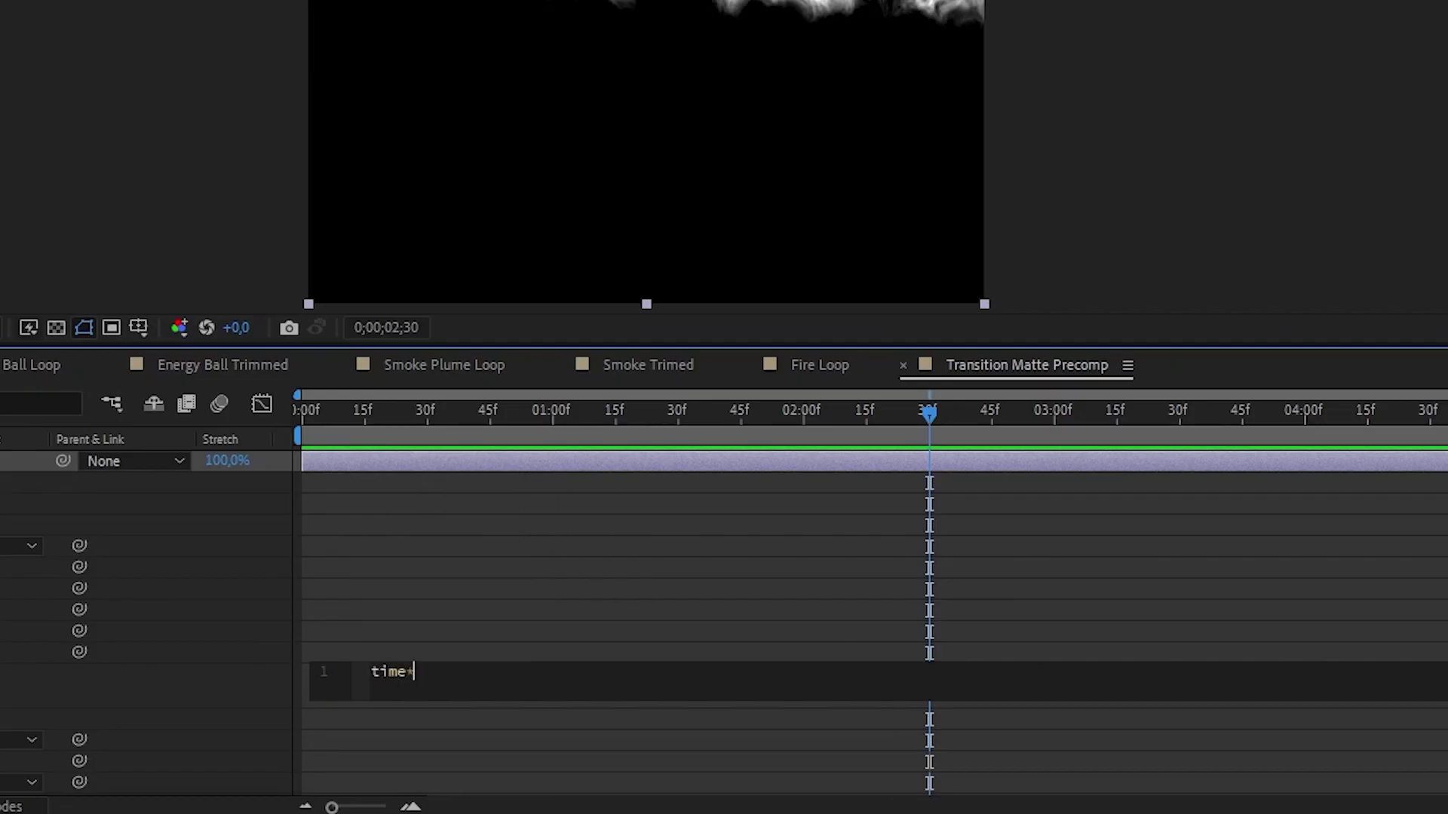
left_click(623, 582)
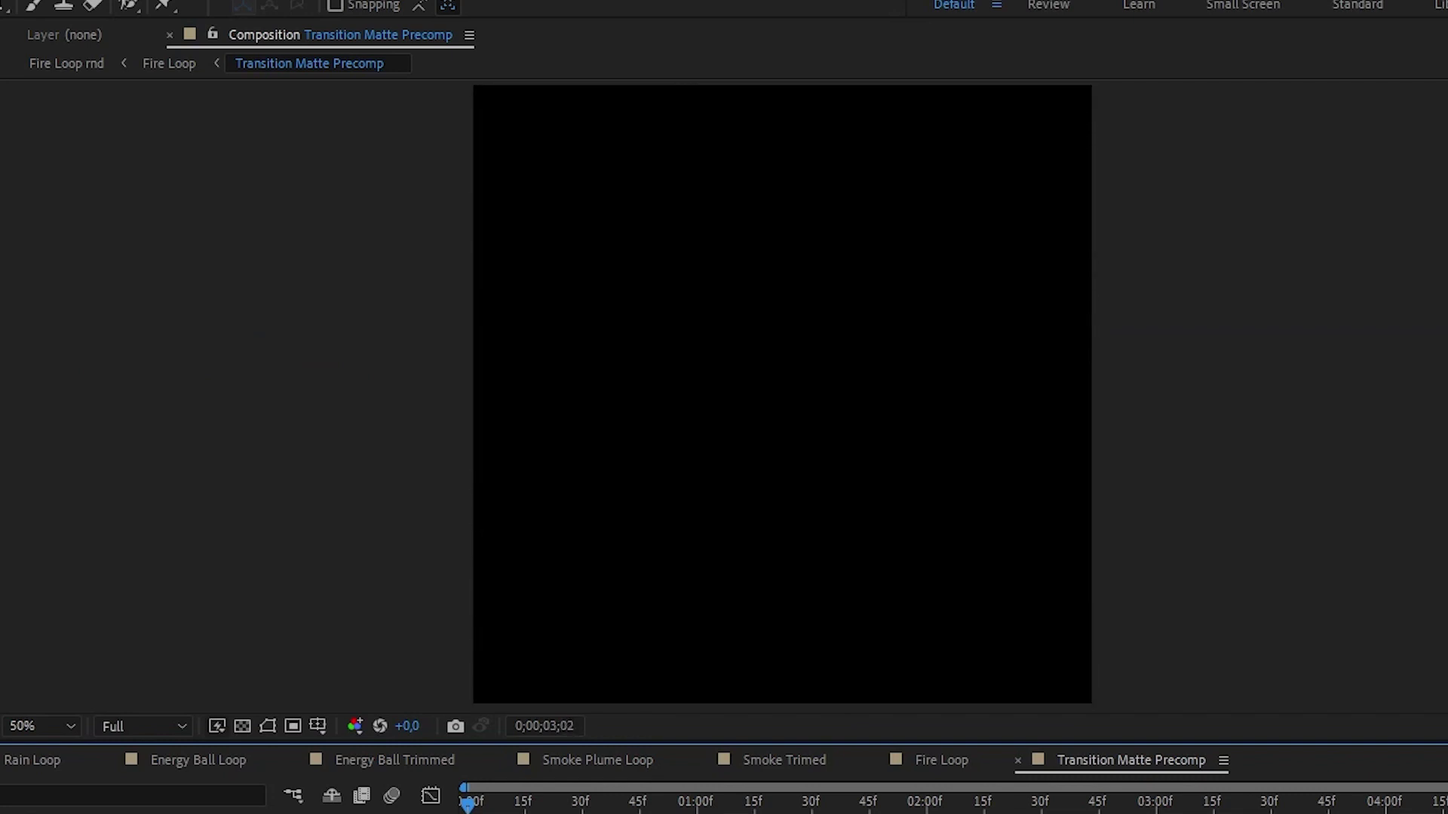
left_click_drag(1003, 581, 934, 583)
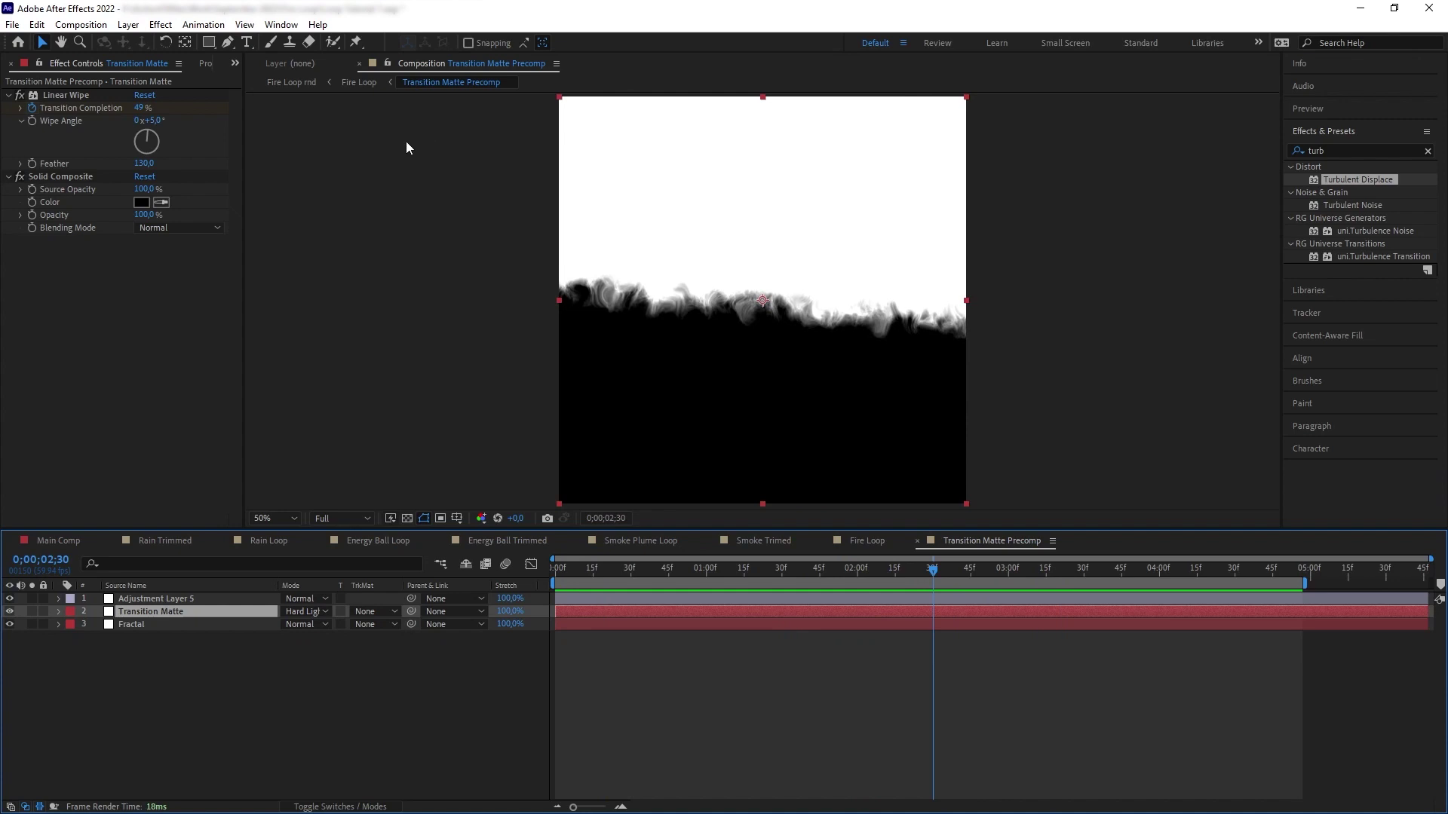
Step: Return to the Fire Loop composition and set the label color of Transition Matte Precomp to green
left_click(358, 83)
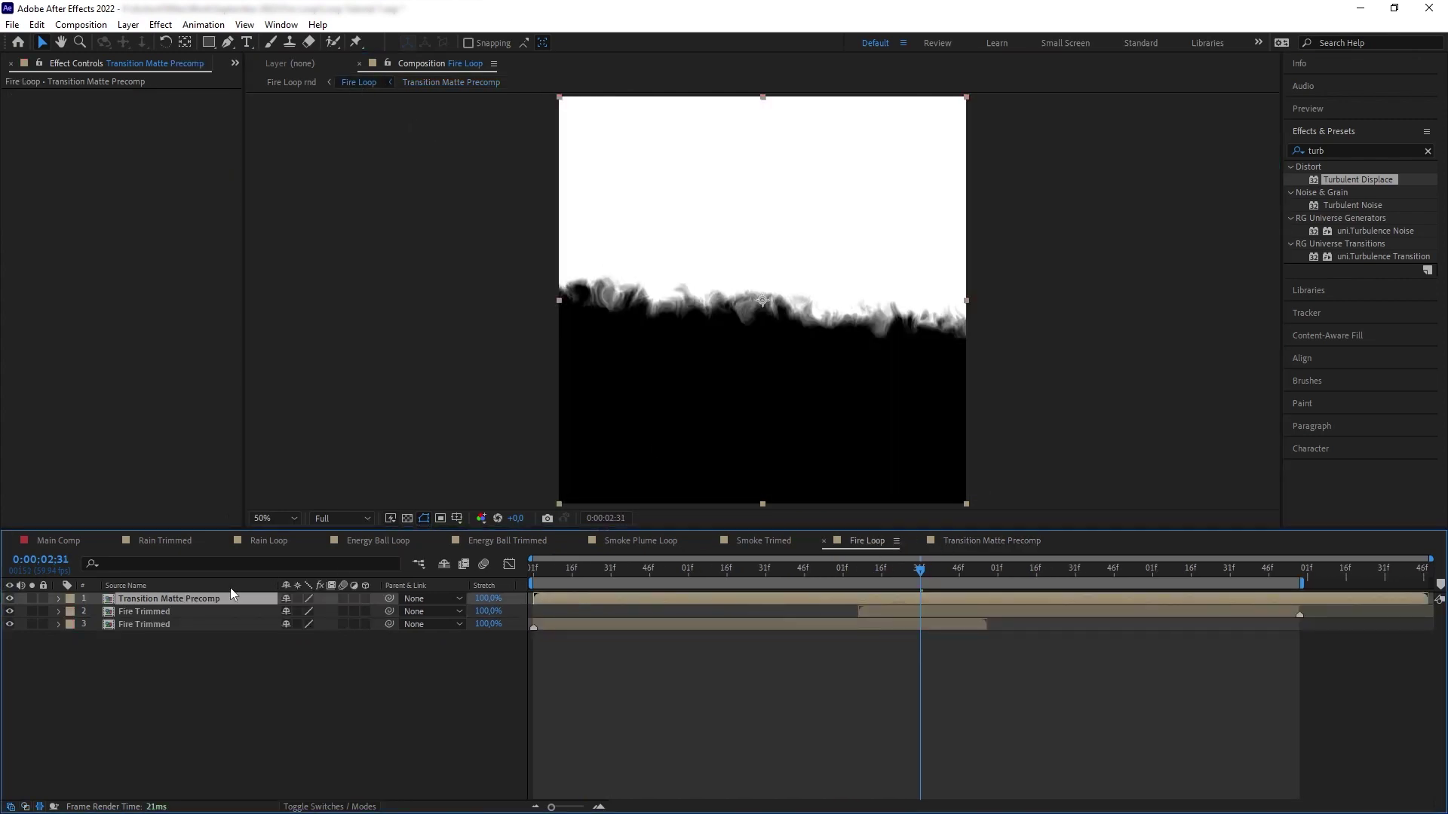
left_click(69, 599)
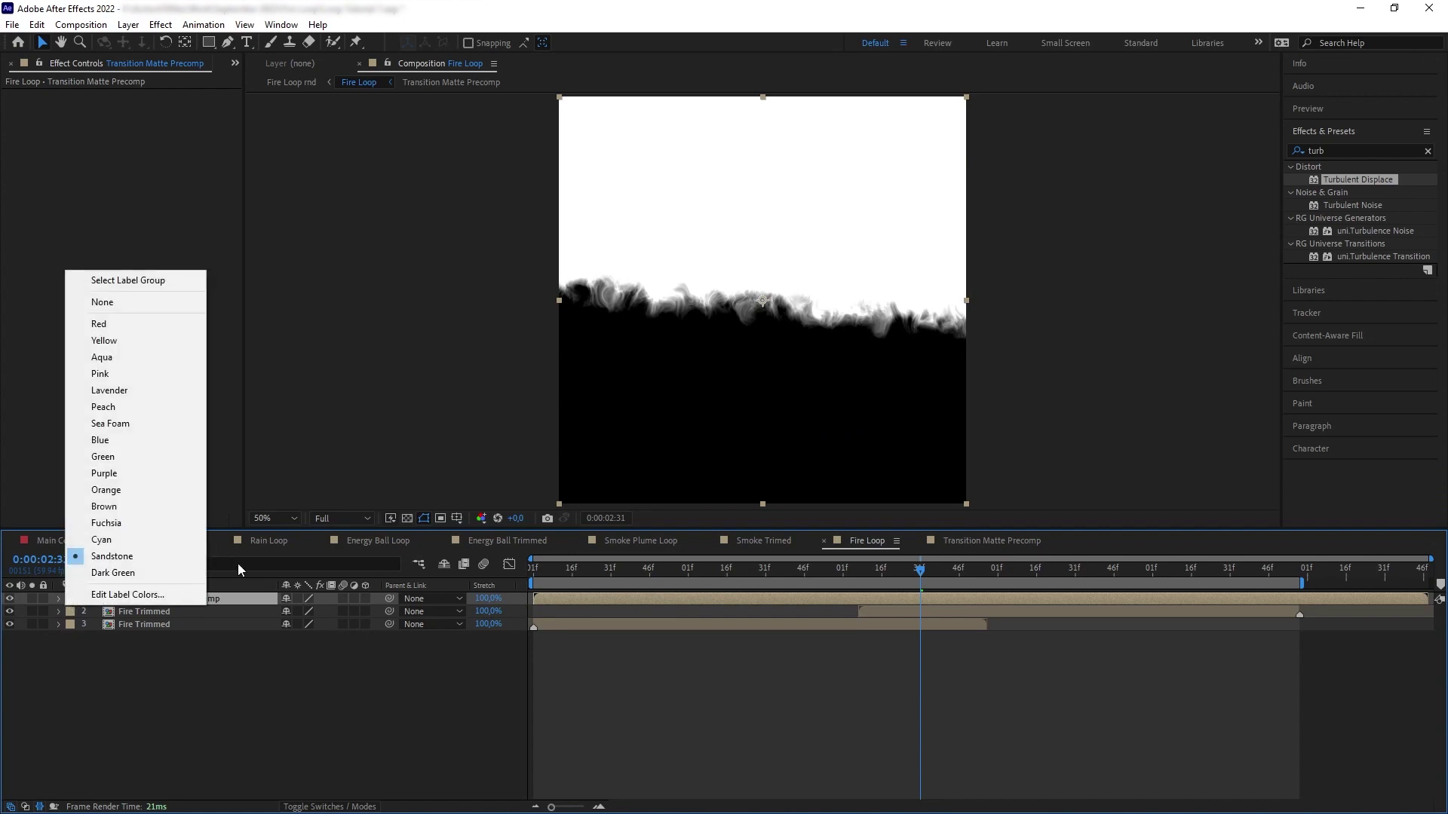
left_click(175, 458)
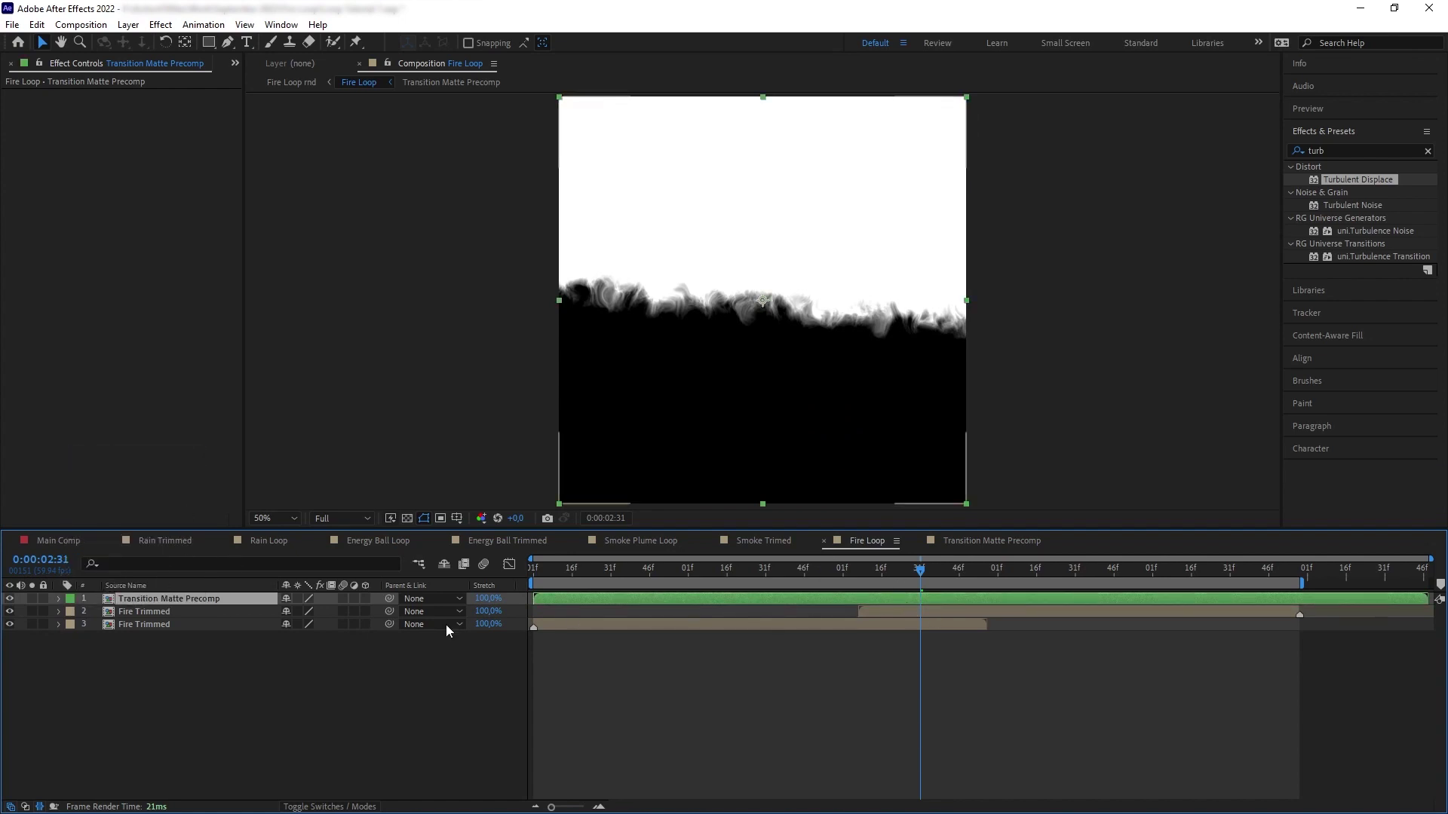
Step: View the upper Fire Trimmed layer in isolation, restore the other layers, and play the matte transition
left_click(178, 611)
left_click(30, 611)
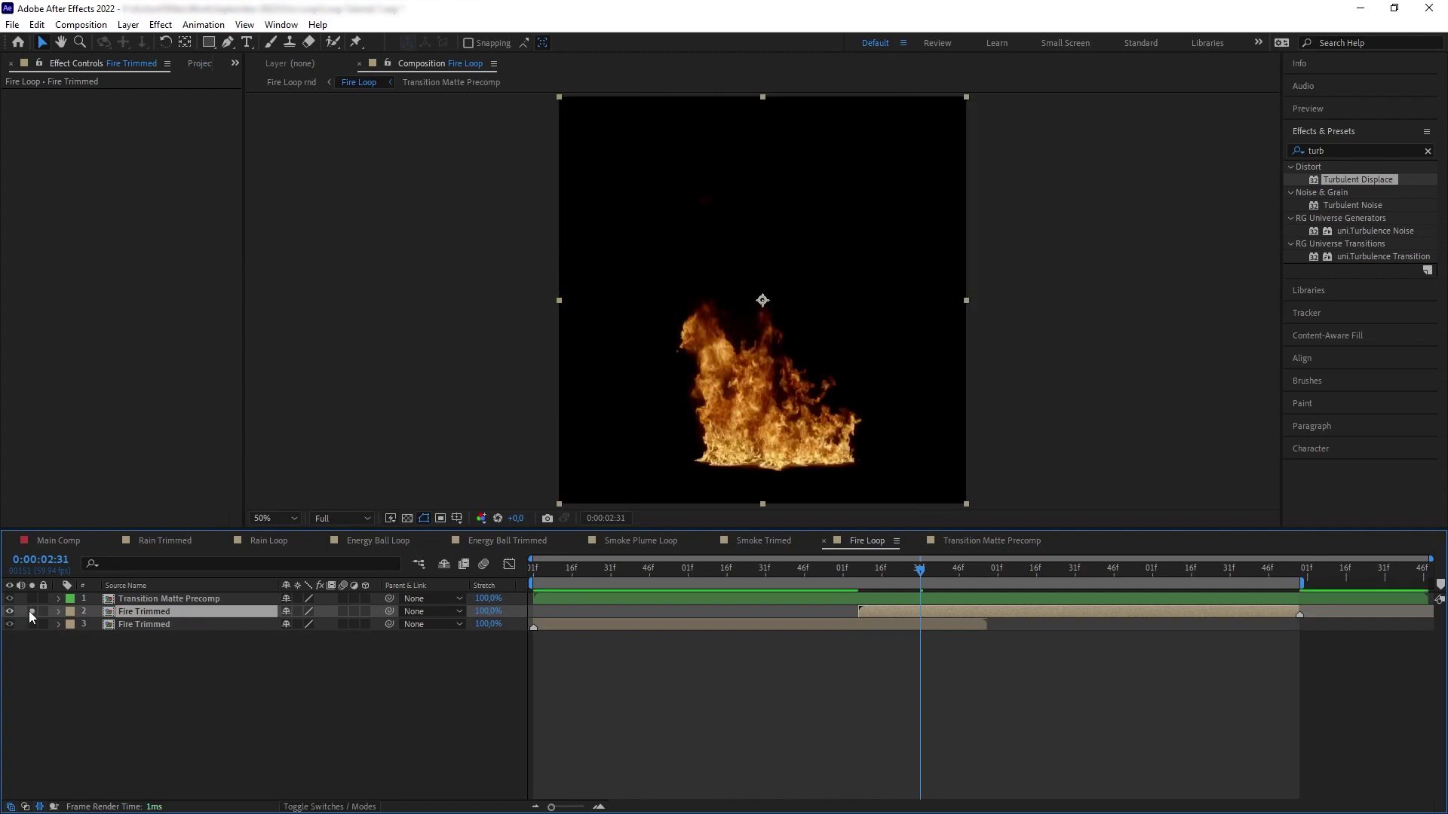
left_click(32, 612)
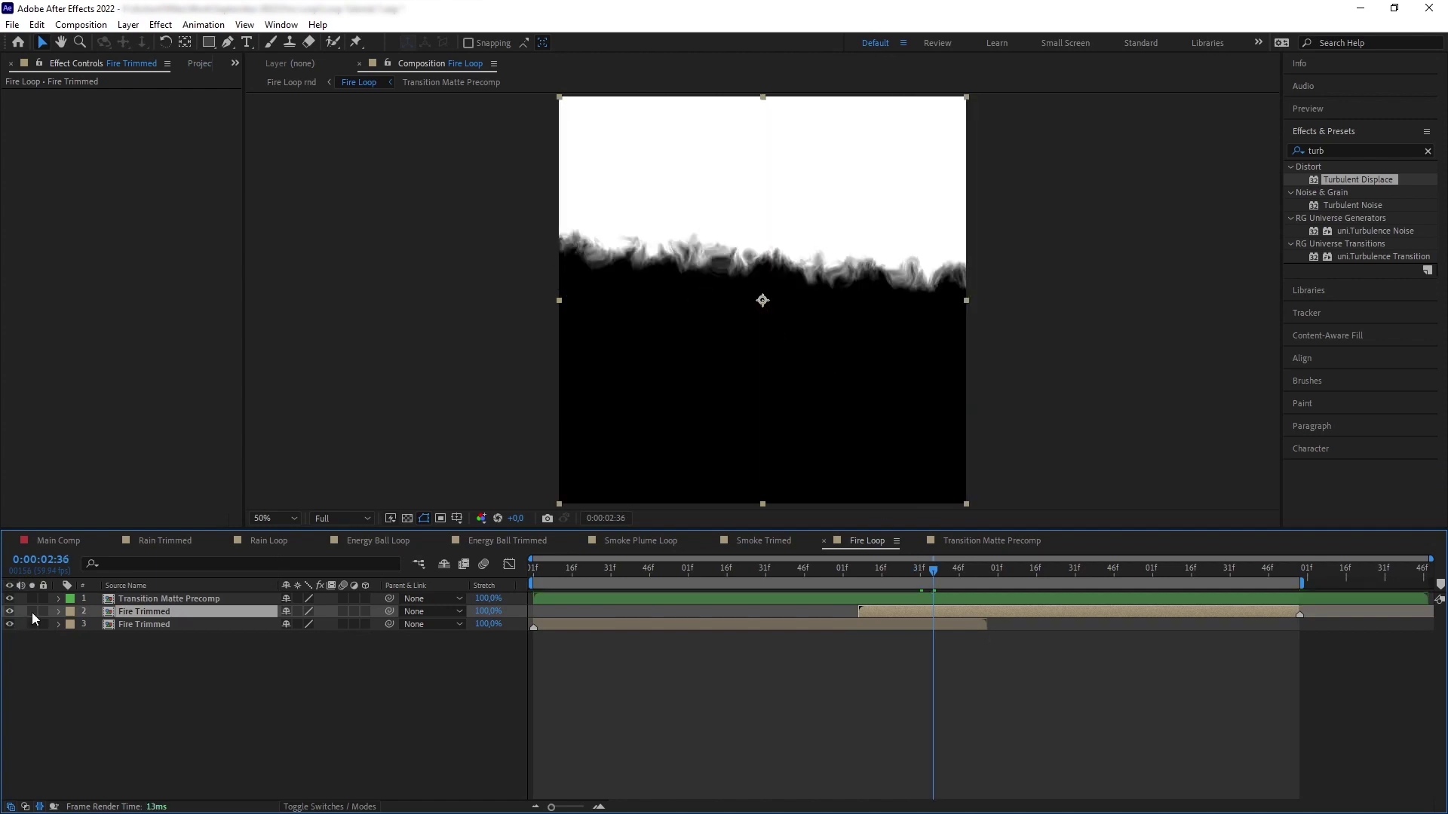
key("space")
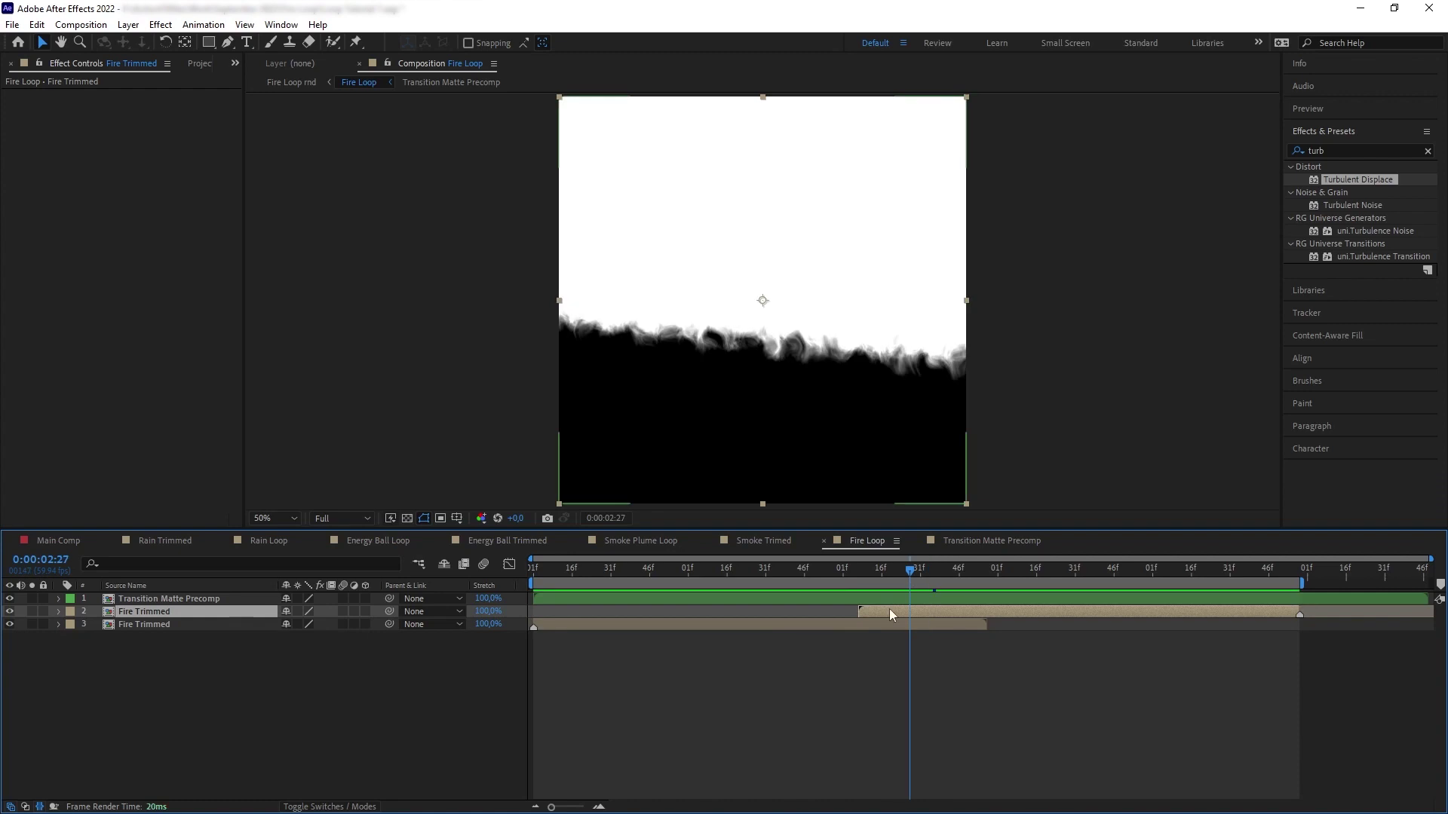
Step: Set the upper Fire Trimmed layer's track matte to Luma Inverted Matte "Transition Matte Precomp" and inspect that layer in isolation
left_click(352, 807)
left_click(383, 609)
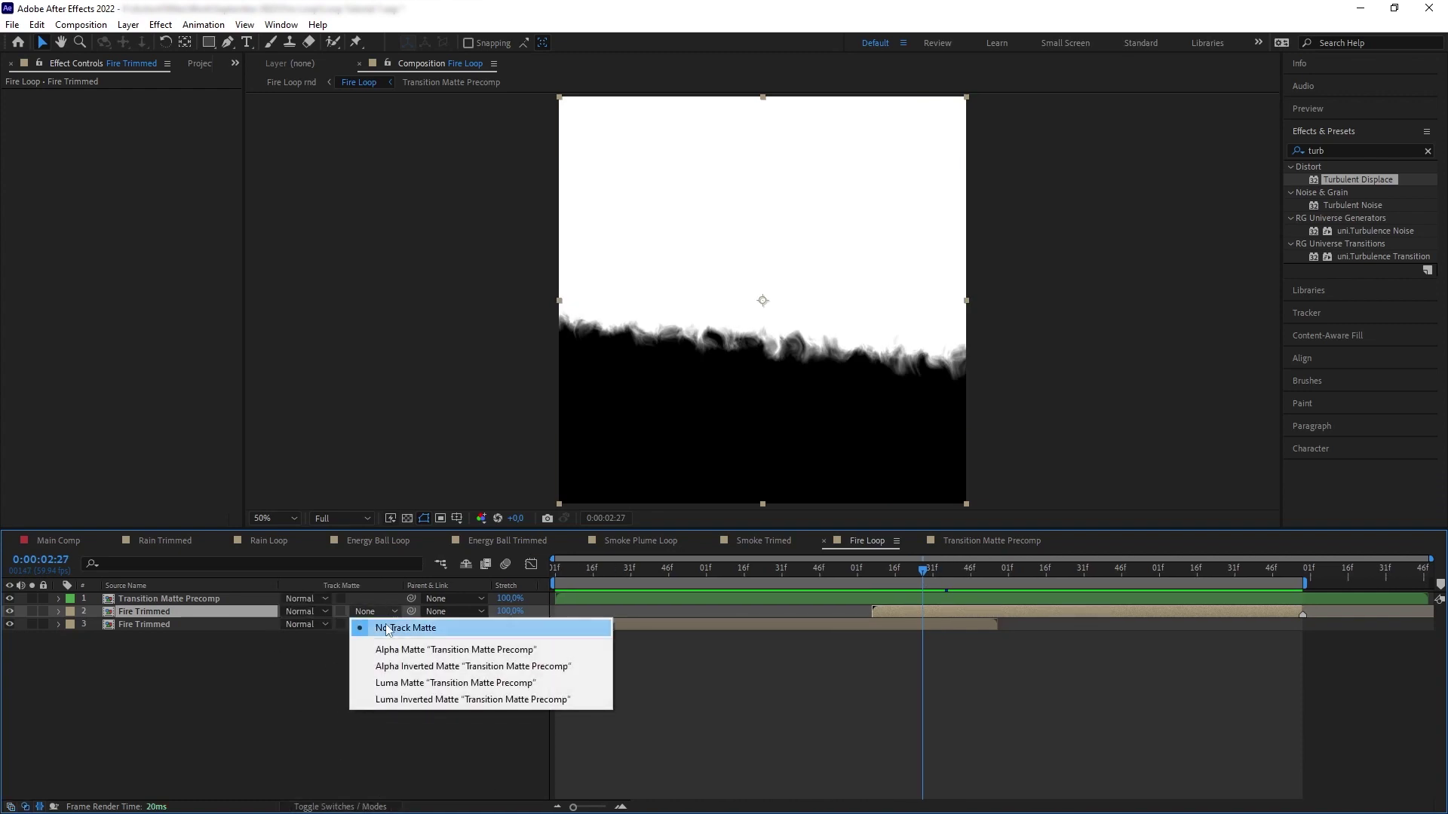
left_click(455, 699)
left_click(35, 609)
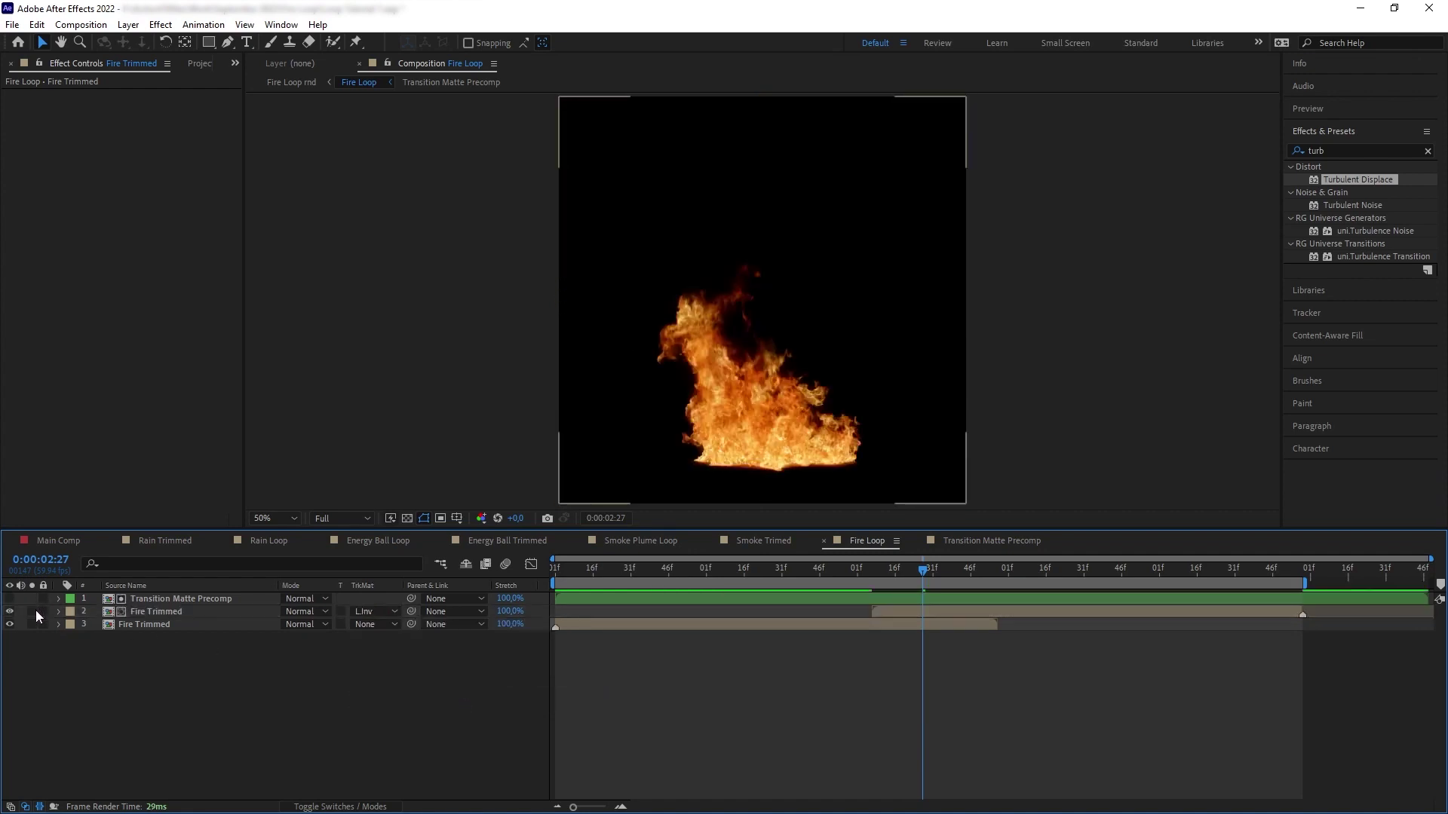
left_click(32, 611)
mouse_move(921, 571)
left_mouse_down()
mouse_move(884, 573)
mouse_move(948, 573)
mouse_move(905, 573)
left_mouse_up()
Step: Duplicate Transition Matte Precomp, place the copy directly above the lower Fire Trimmed layer, and end the upper layer's isolation
left_click(147, 604)
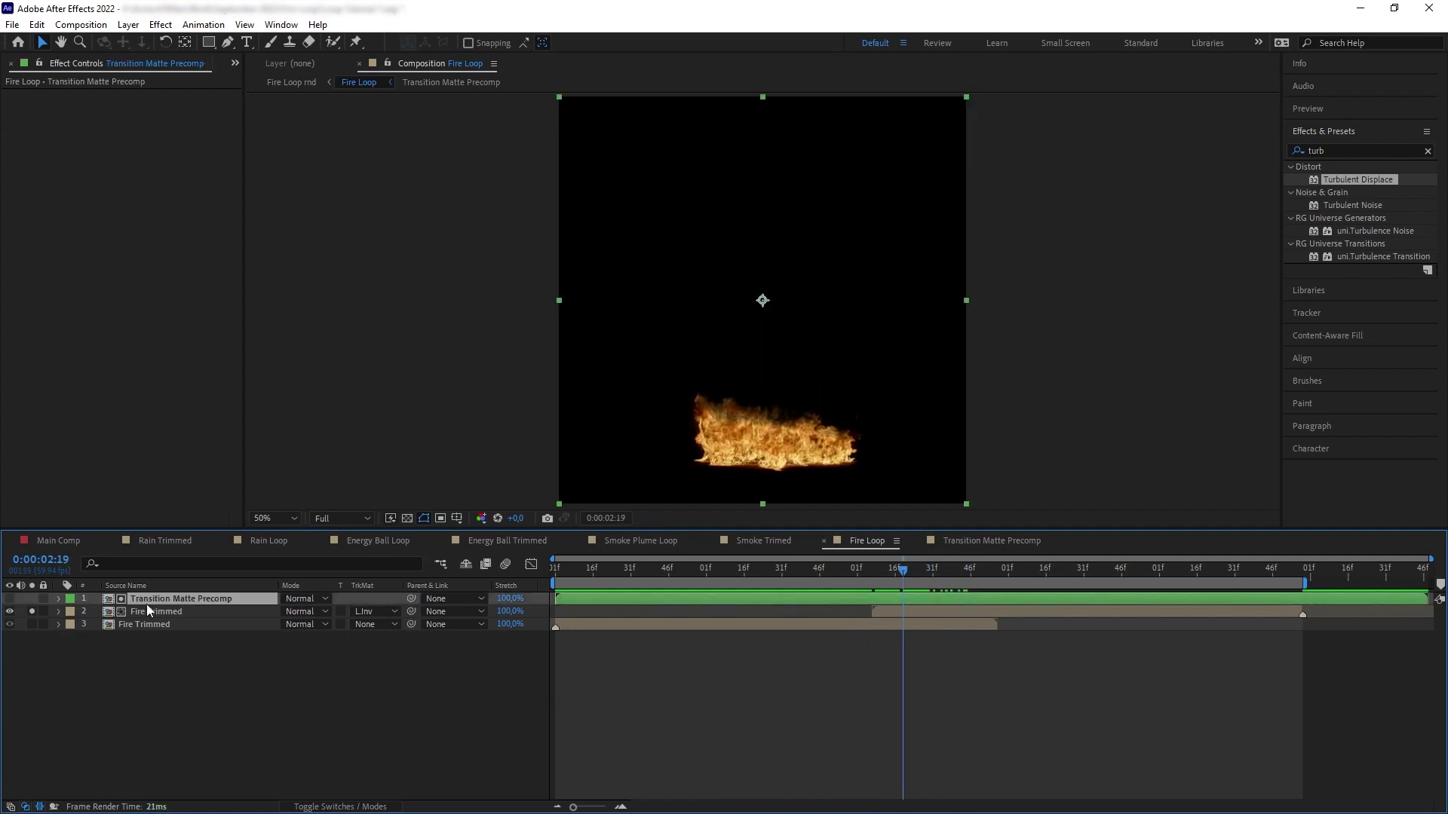
key("ctrl+d")
left_click_drag(189, 604, 159, 632)
left_click(158, 637)
left_click(30, 612)
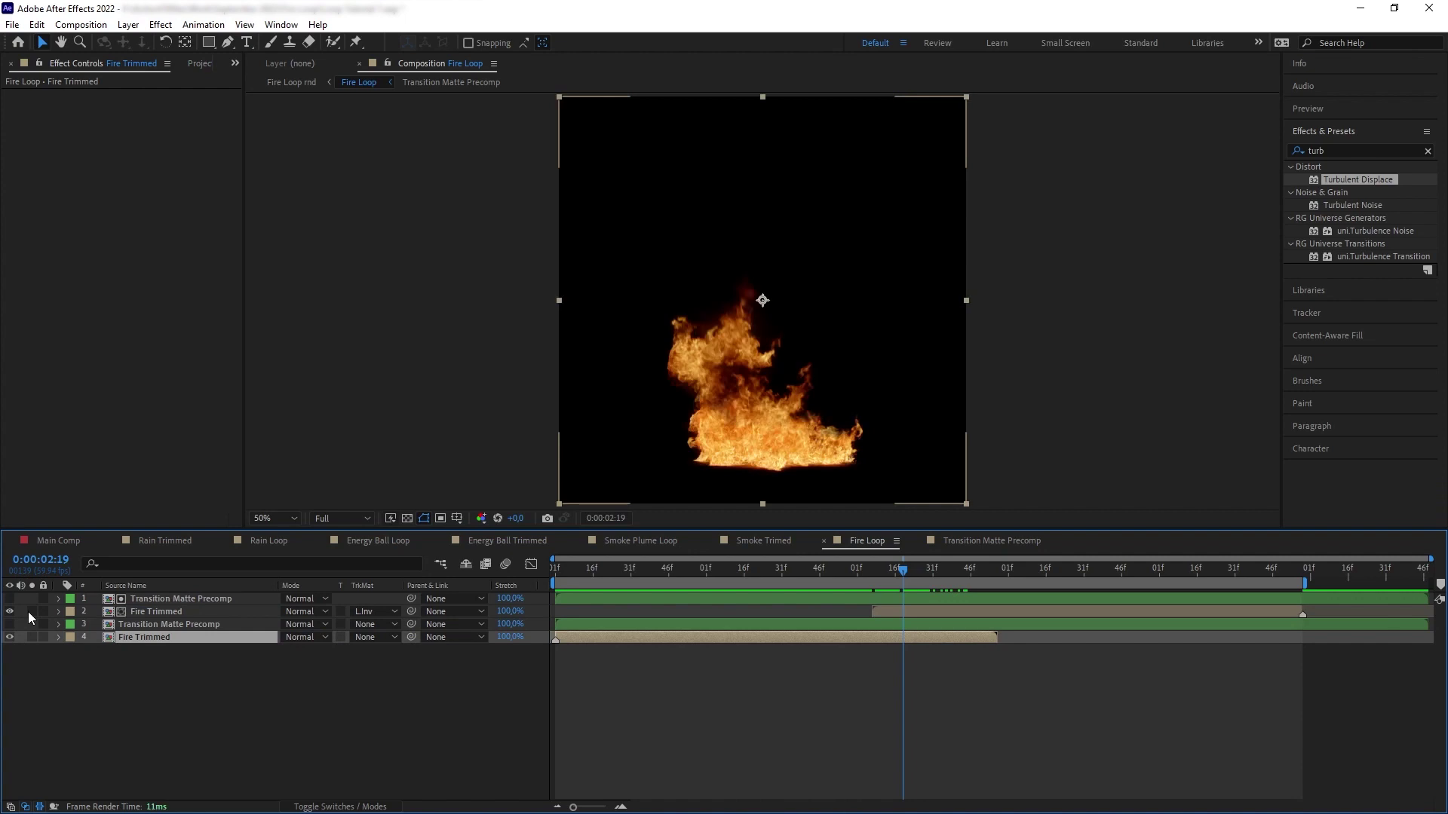
Step: Set the lower Fire Trimmed layer's track matte to Luma Matte "Transition Matte Precomp" and preview the loop from the start
left_click(387, 637)
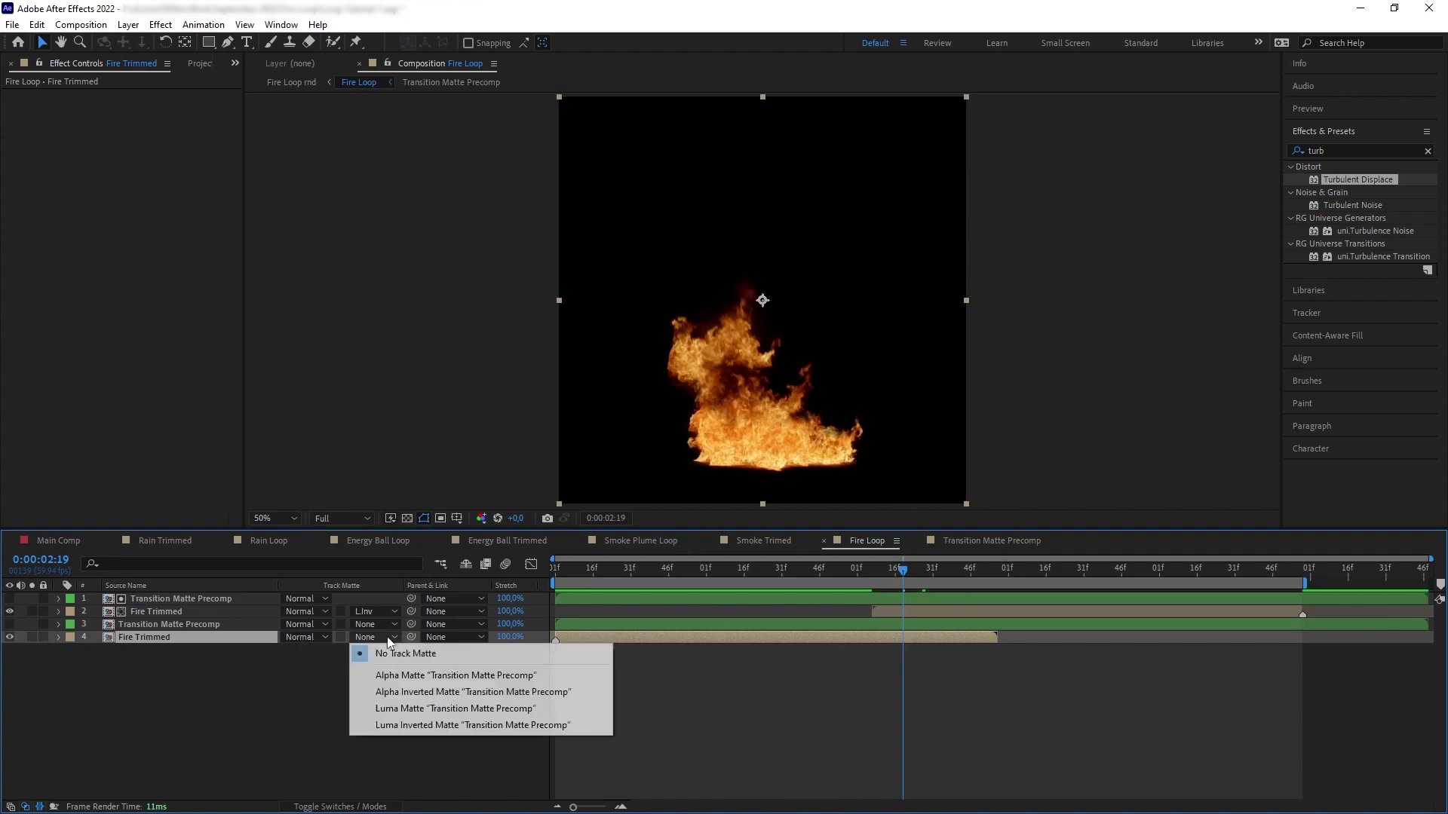
left_click(452, 709)
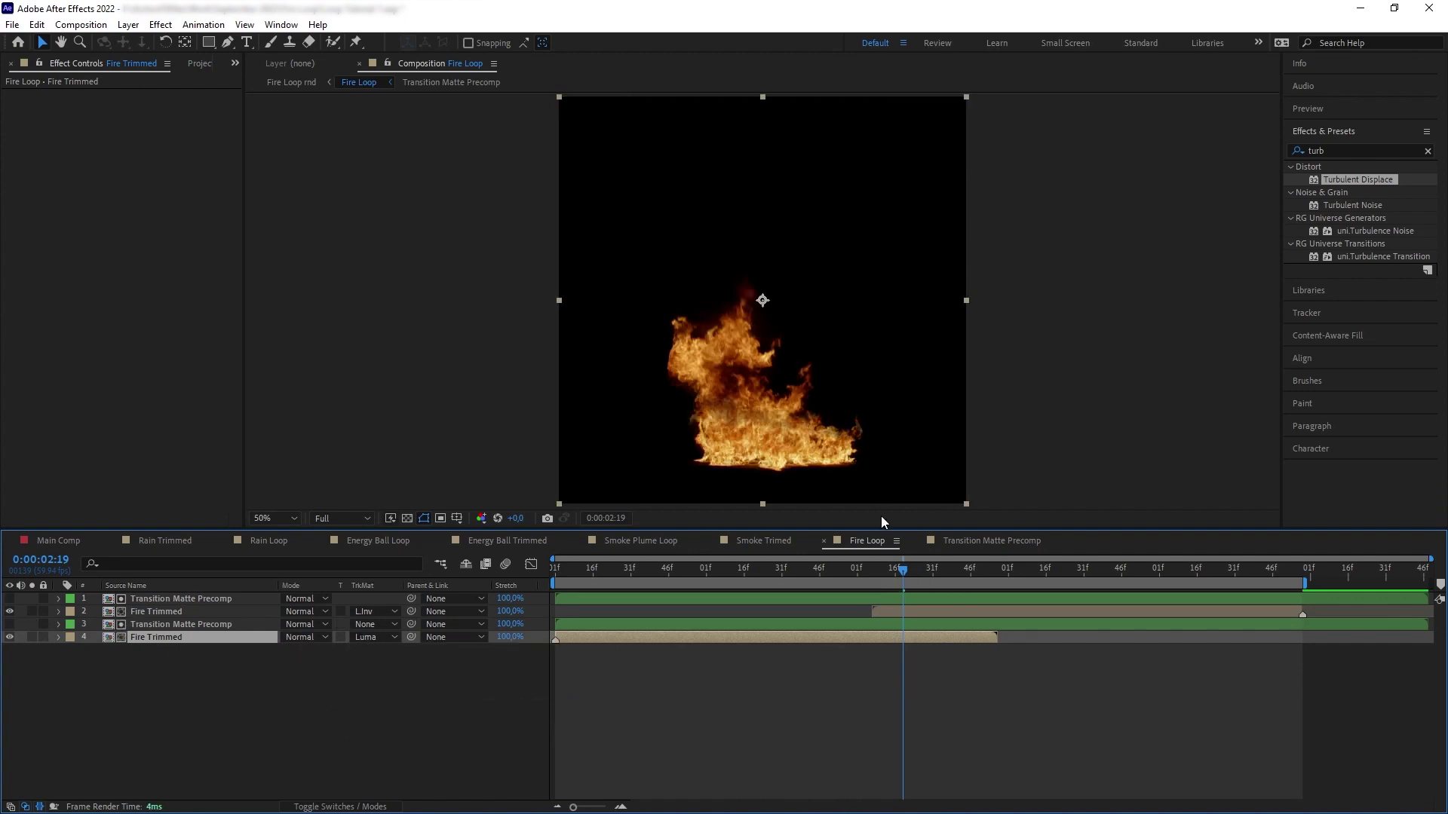
left_click(31, 637)
left_click(897, 572)
left_click_drag(897, 571, 541, 577)
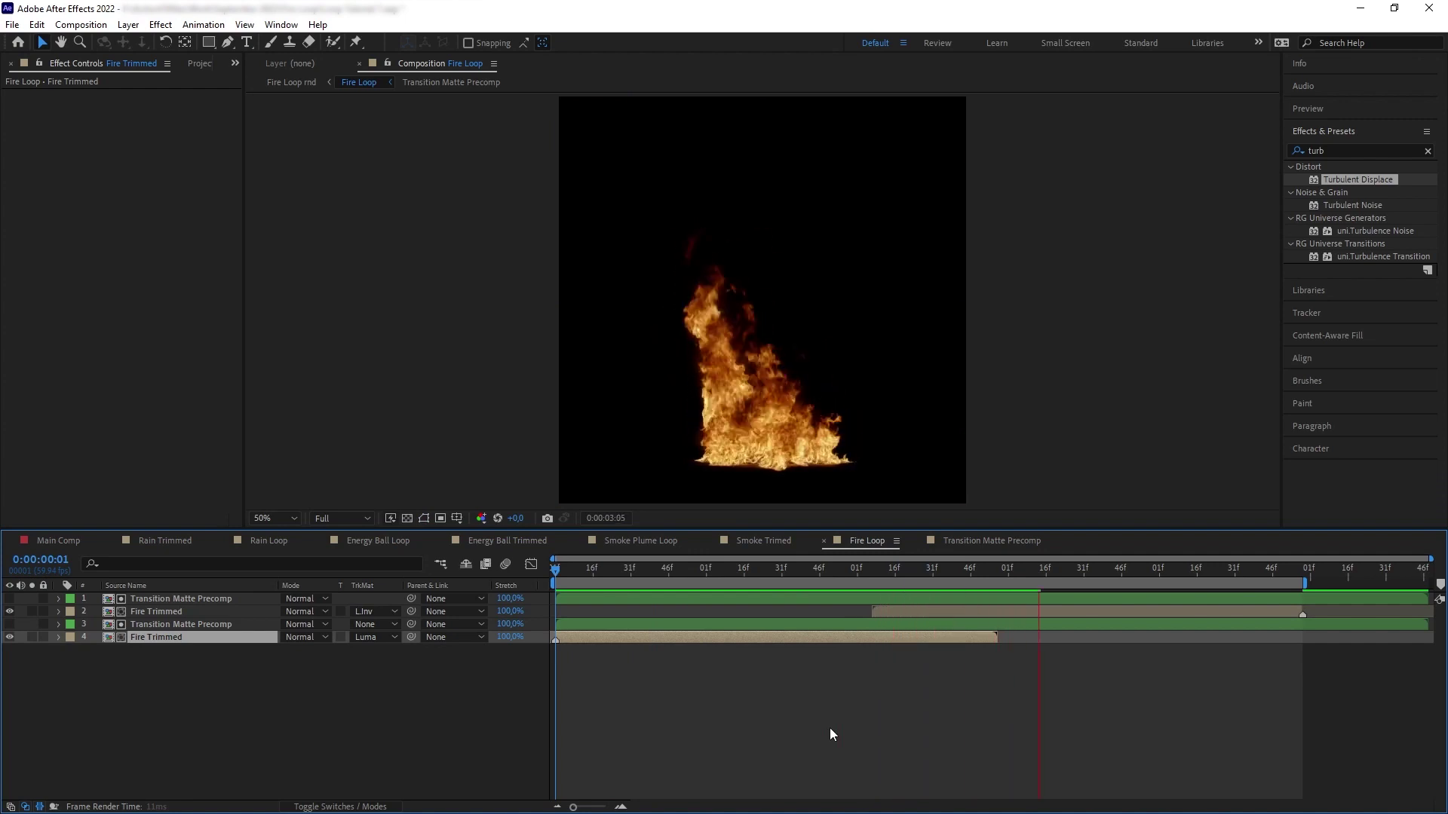
Step: At 0:00:02:16, isolate the upper Fire Trimmed layer, shift its Transition Matte Precomp slightly earlier in time, and end the isolation
left_click_drag(986, 571, 898, 600)
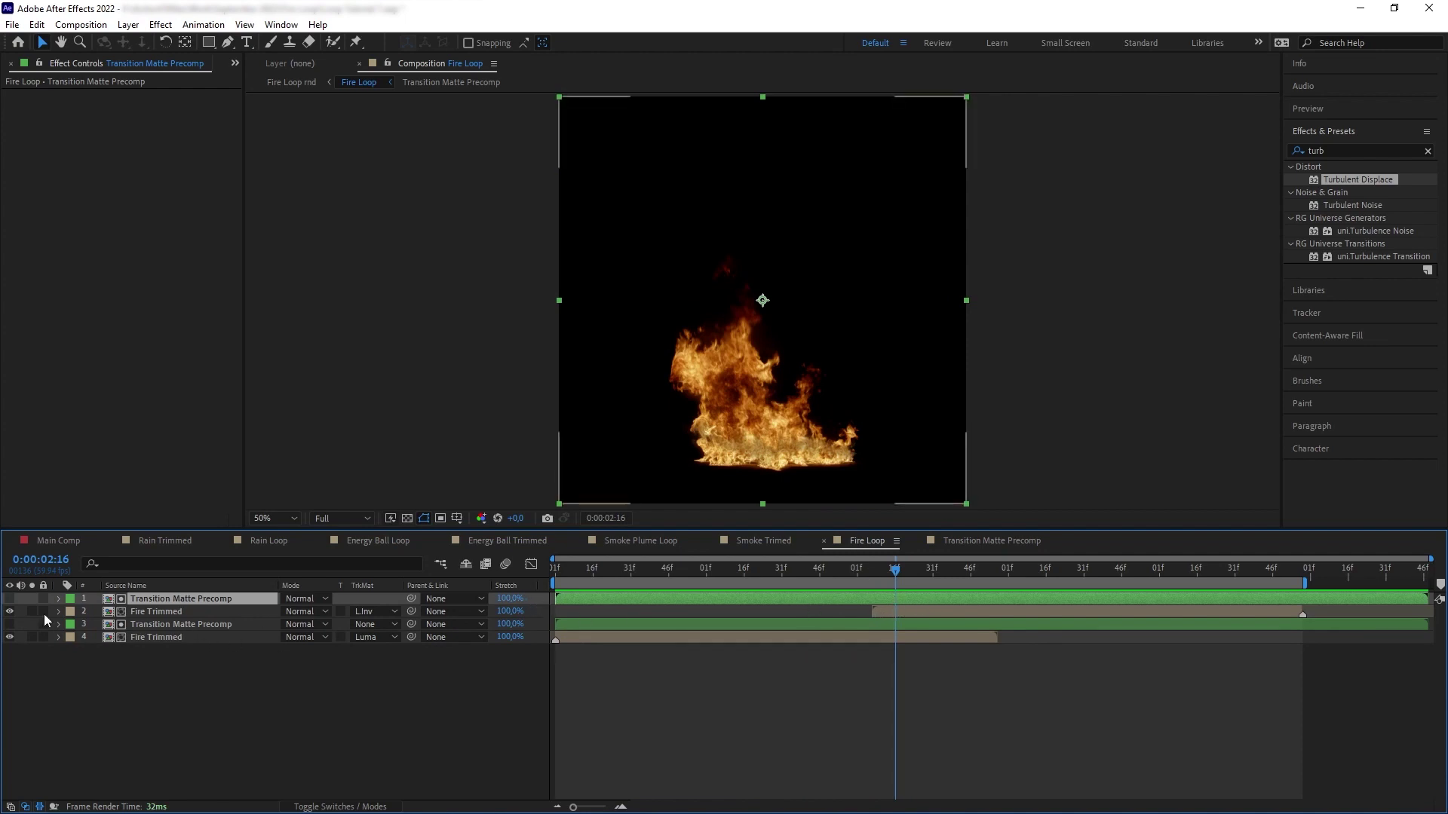
left_click(336, 612)
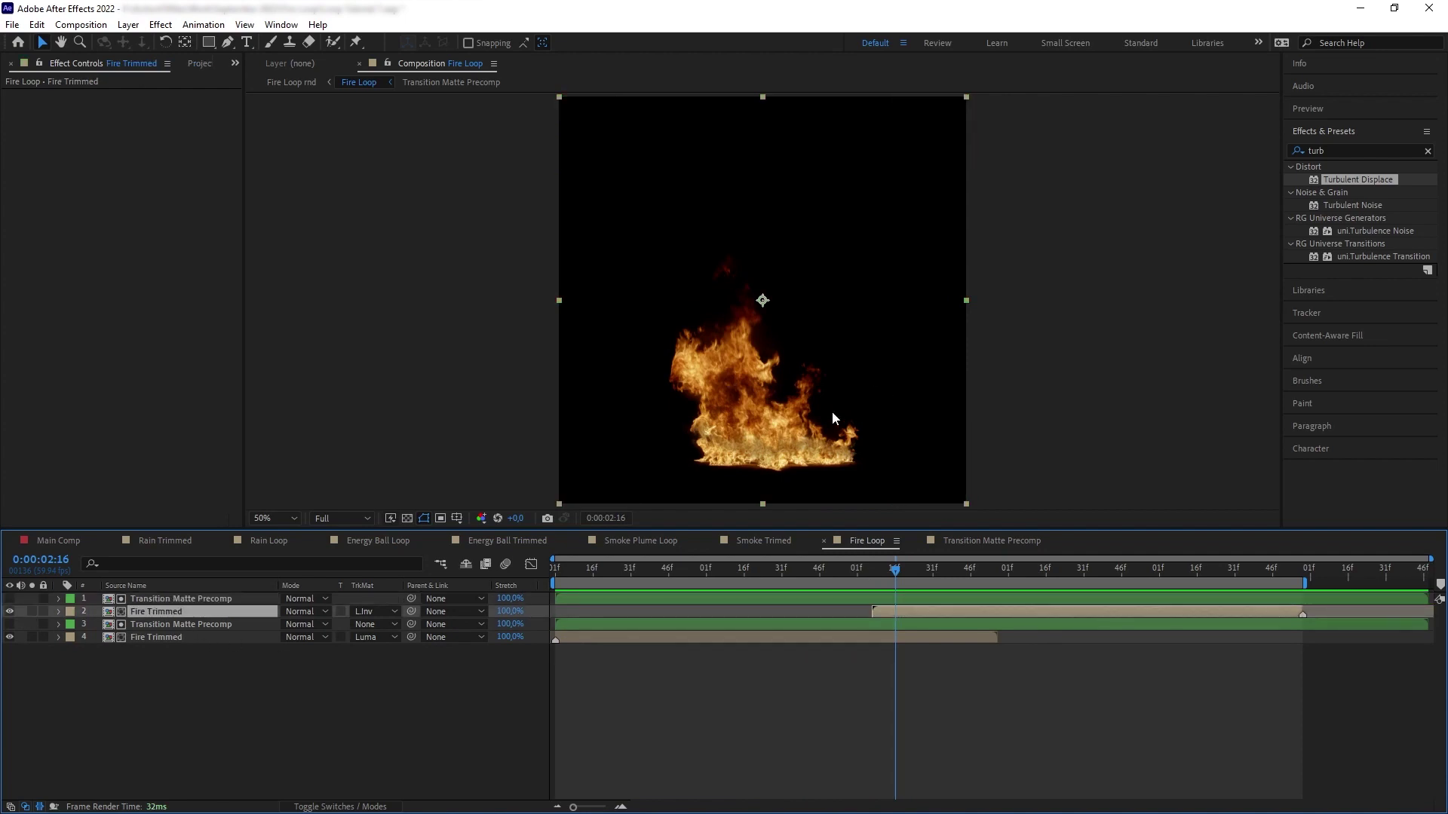
left_click(33, 611)
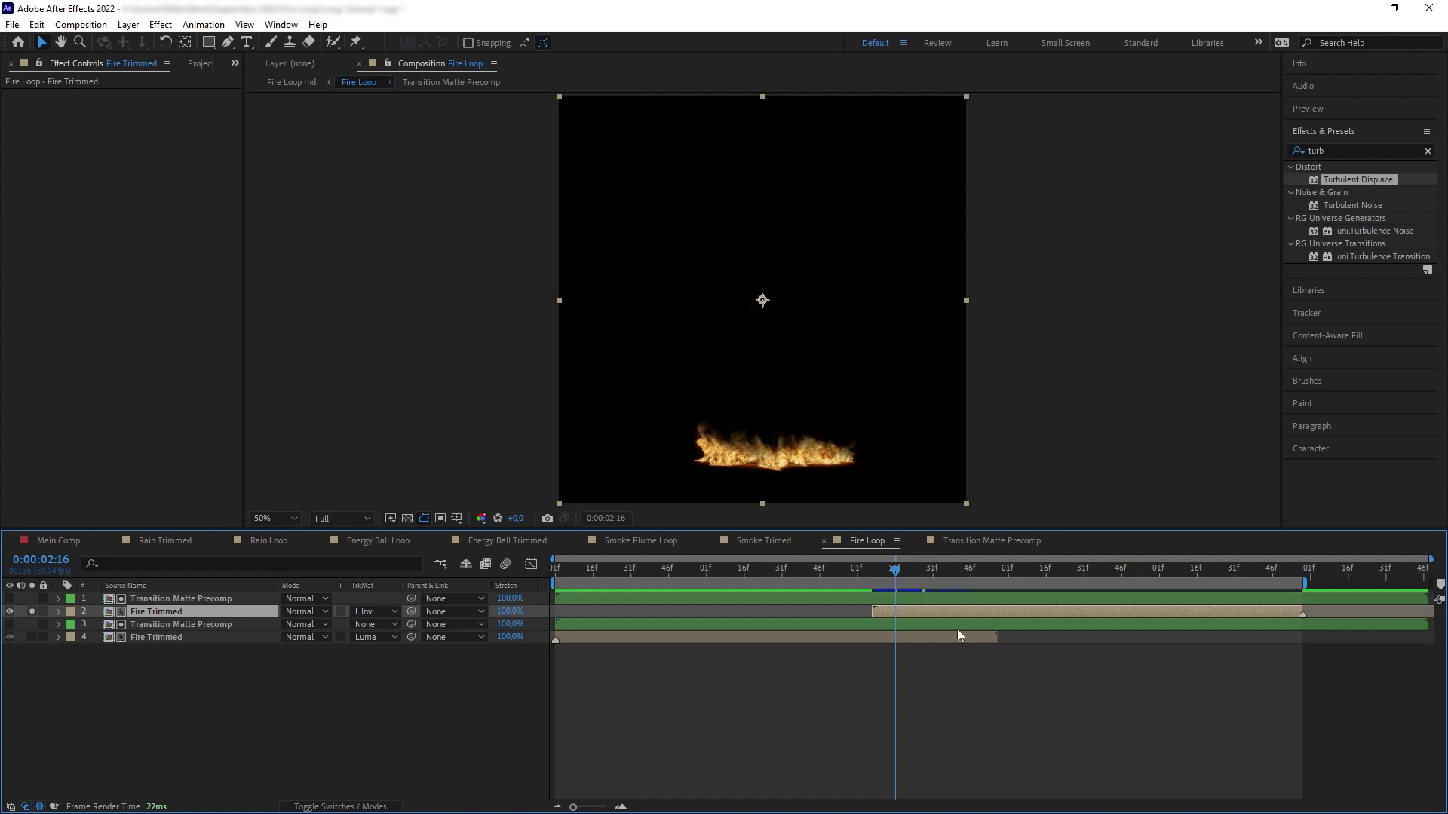
left_click(932, 600)
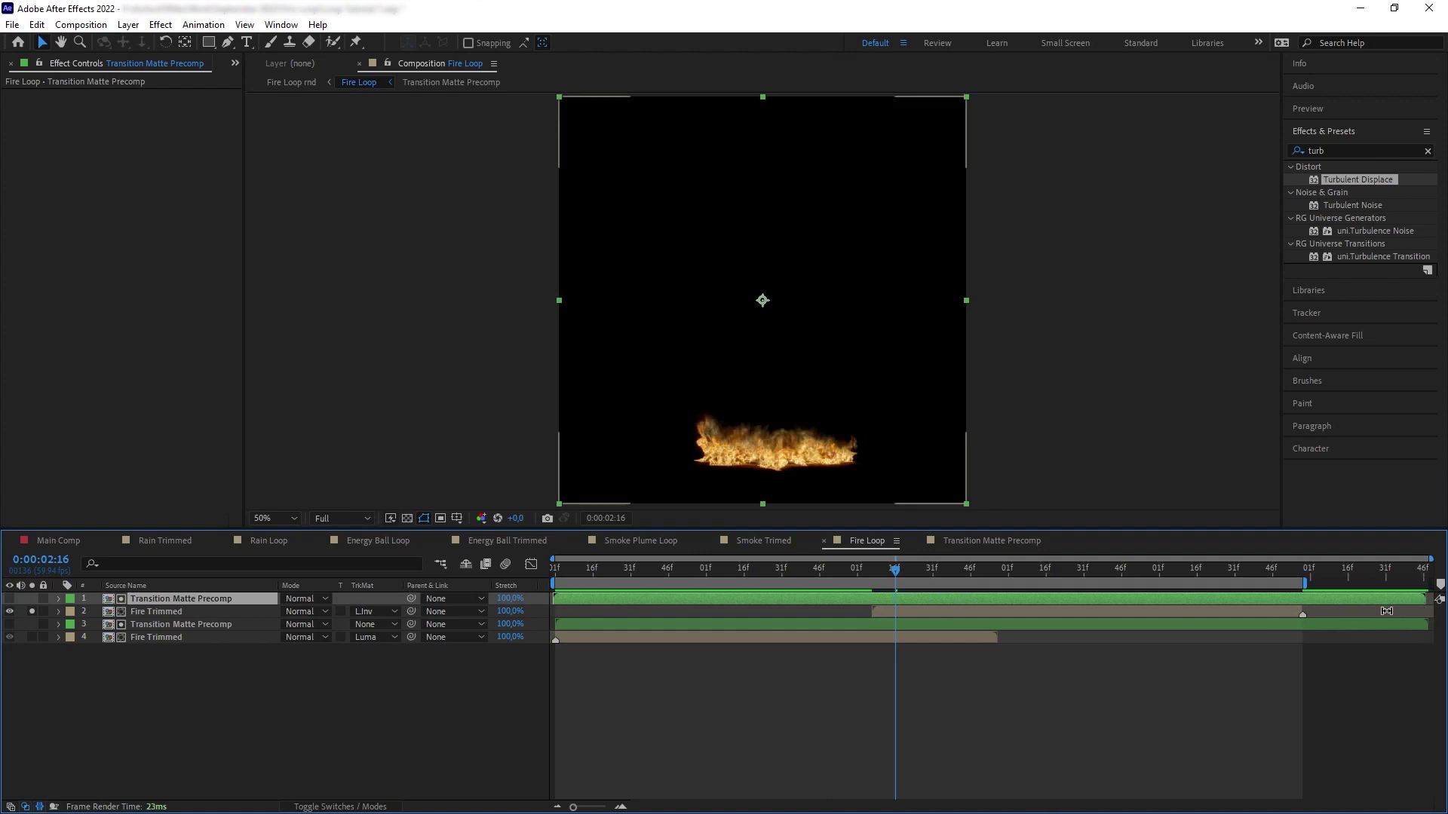
left_click(32, 611)
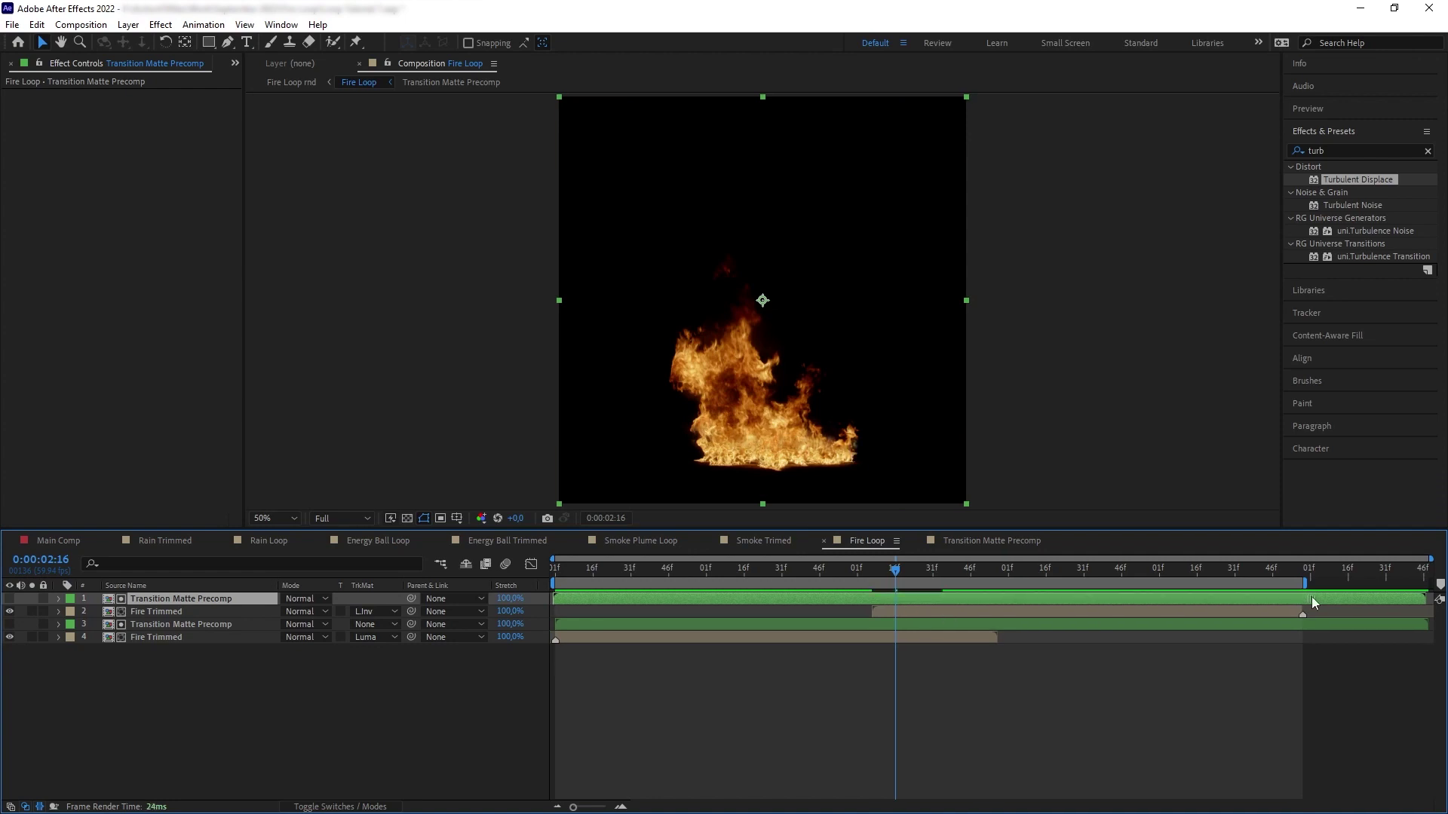
Step: Play the fire loop and scrub through the matte transition to check that it blends
key("space")
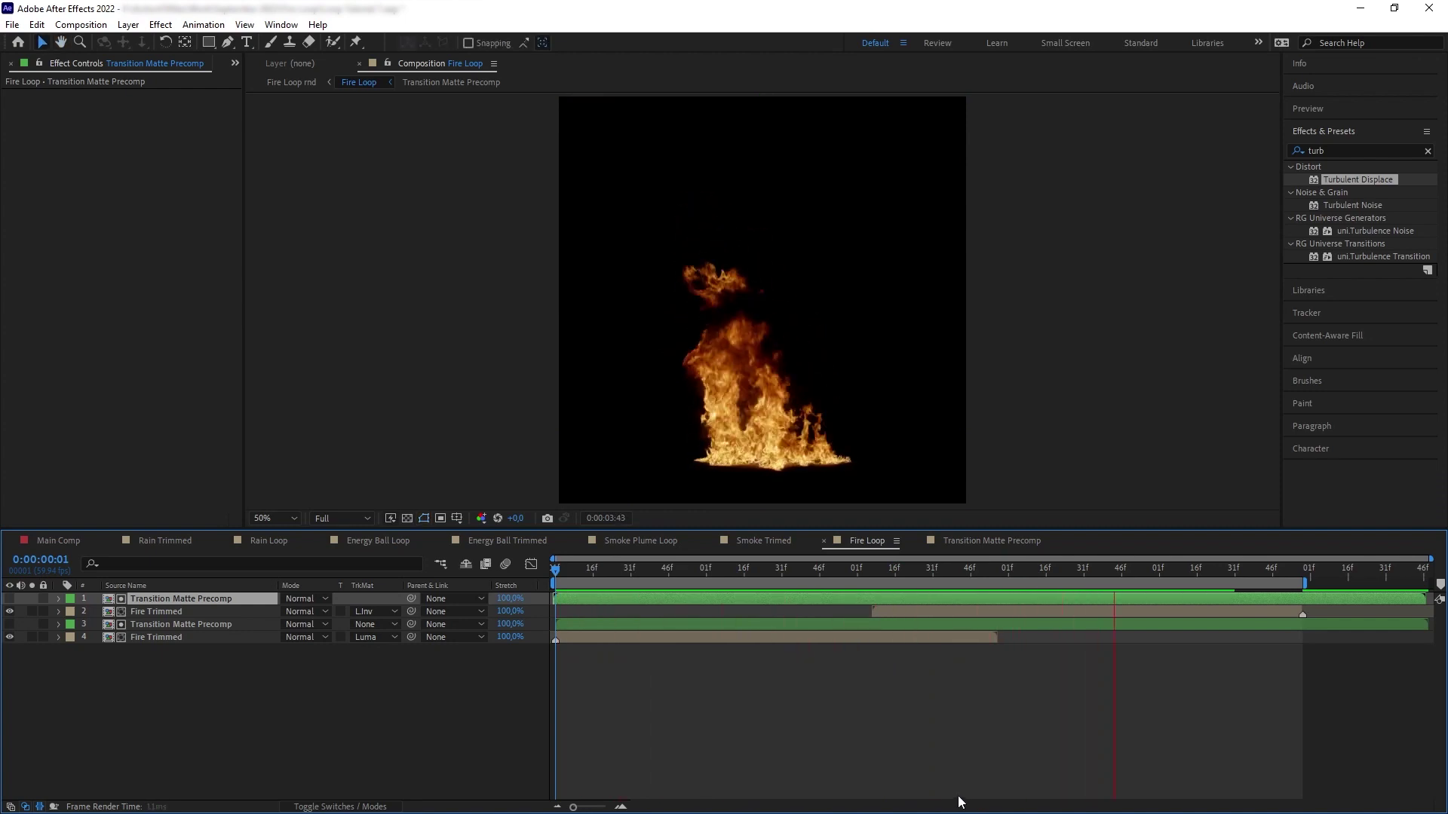
left_click(910, 580)
mouse_move(909, 582)
left_mouse_down()
mouse_move(888, 579)
mouse_move(937, 579)
mouse_move(898, 573)
left_mouse_up()
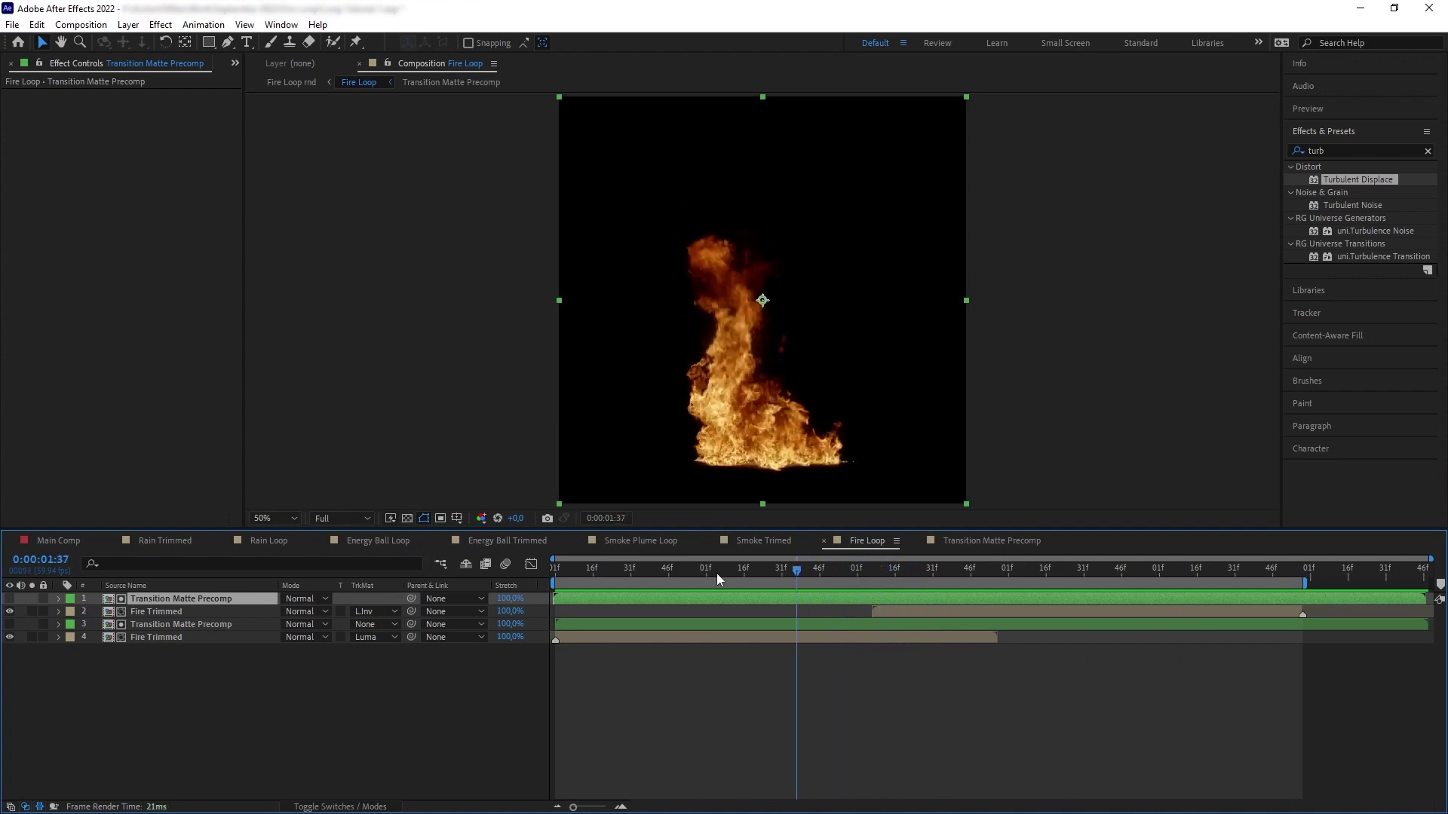
key("space")
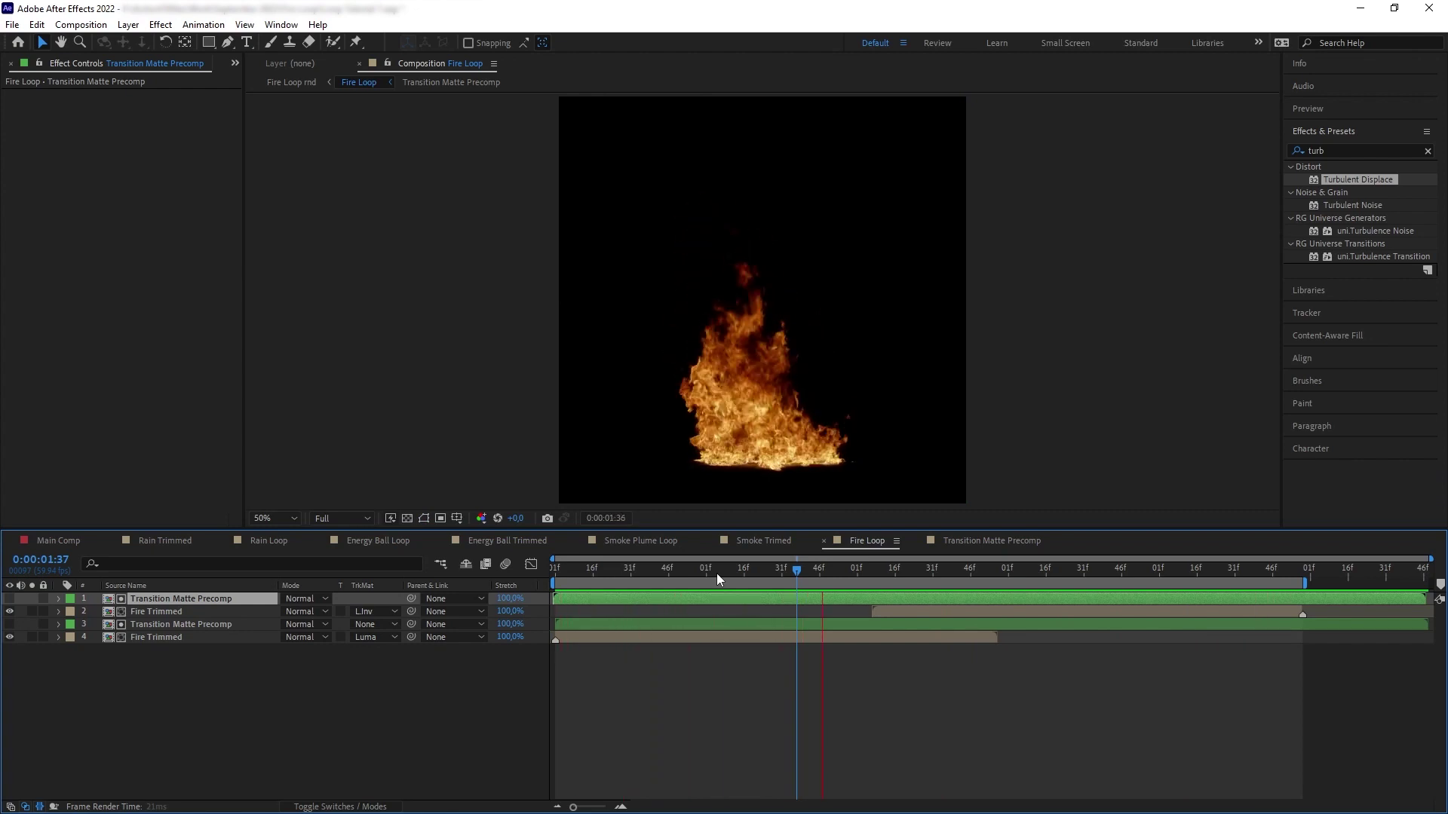
key("space")
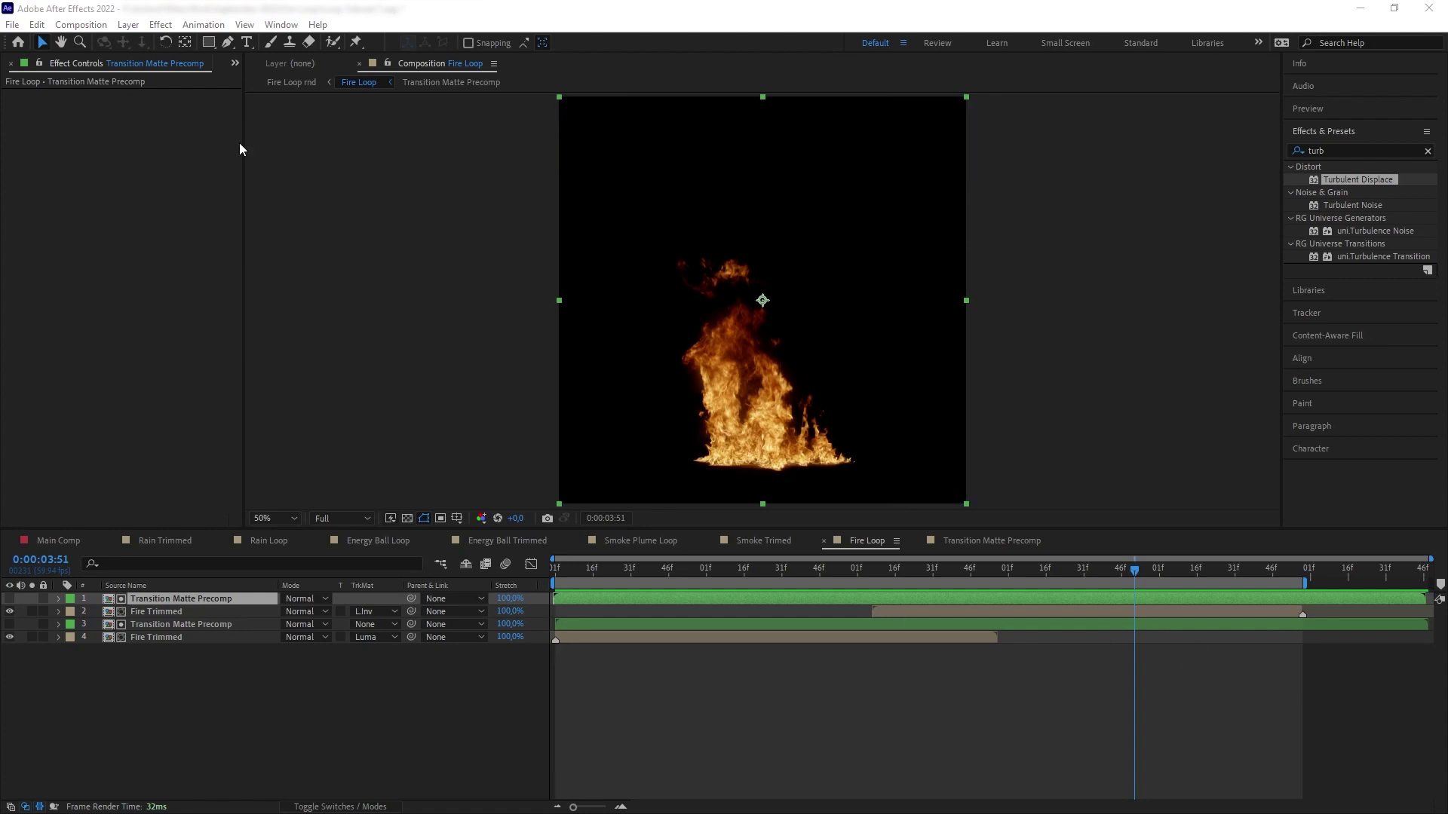
Step: Trim the Fire Loop composition to its work area and place Fire Loop at the start of Main Comp
left_click(80, 25)
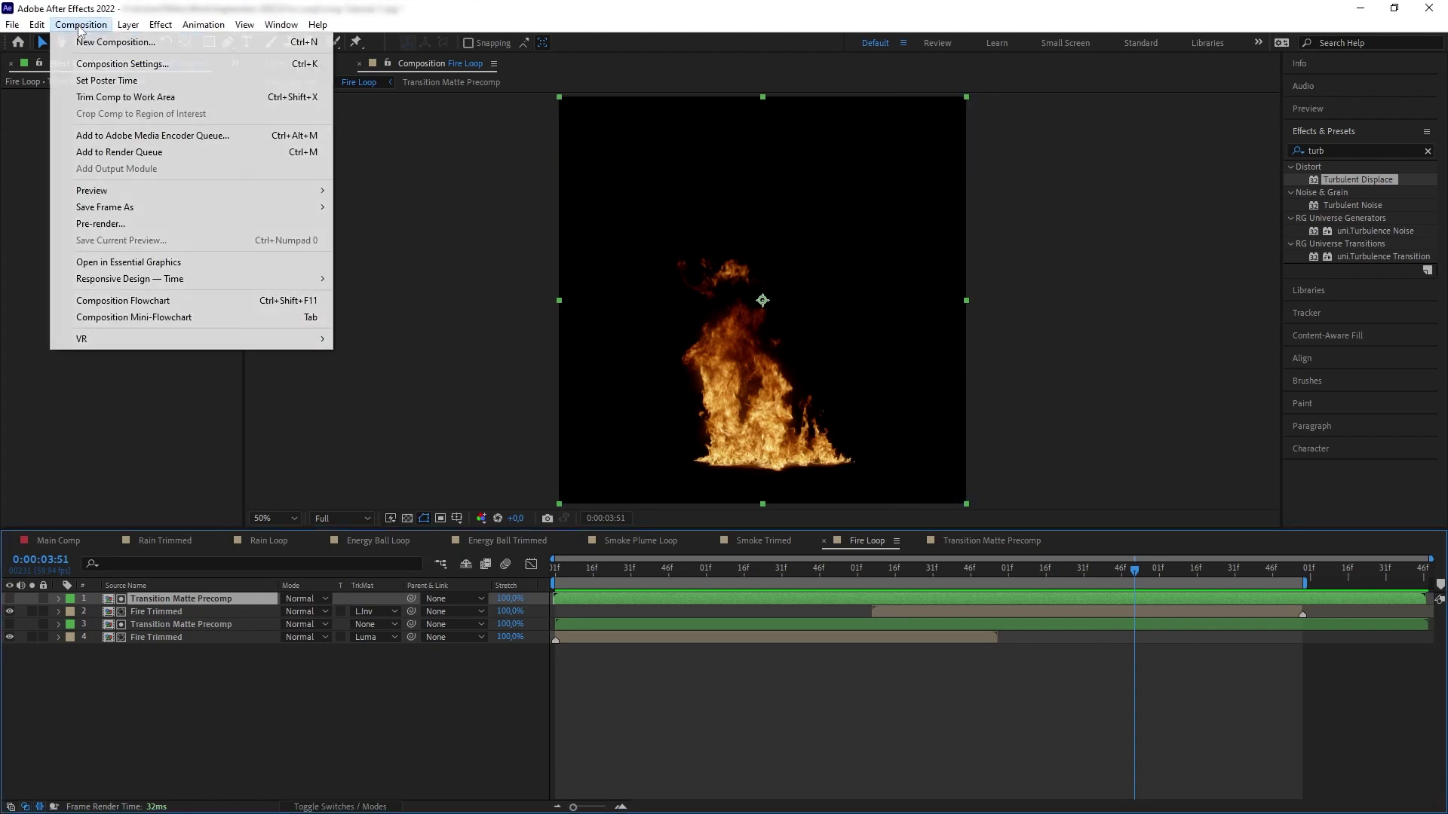
left_click(112, 100)
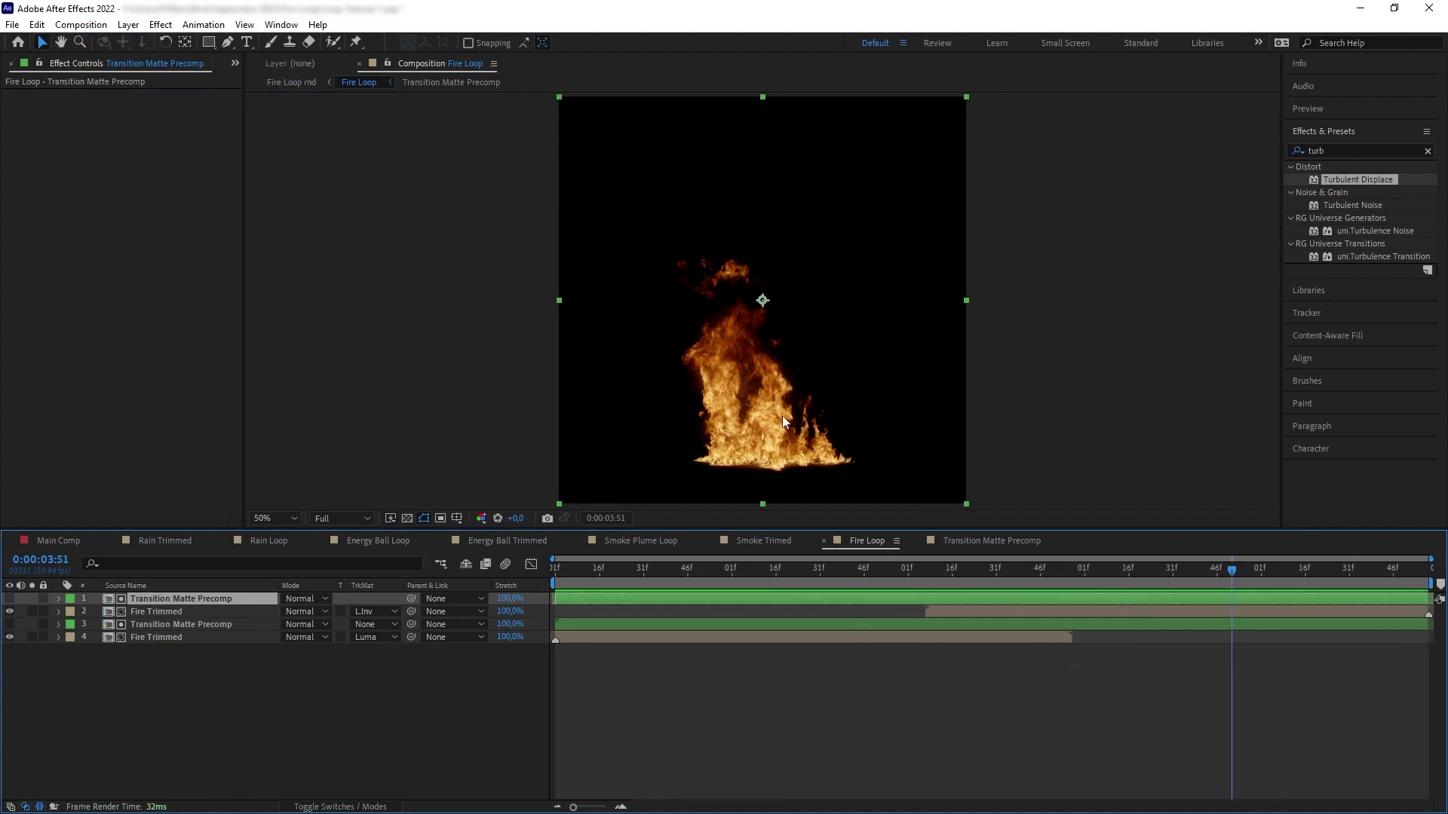
left_click(58, 541)
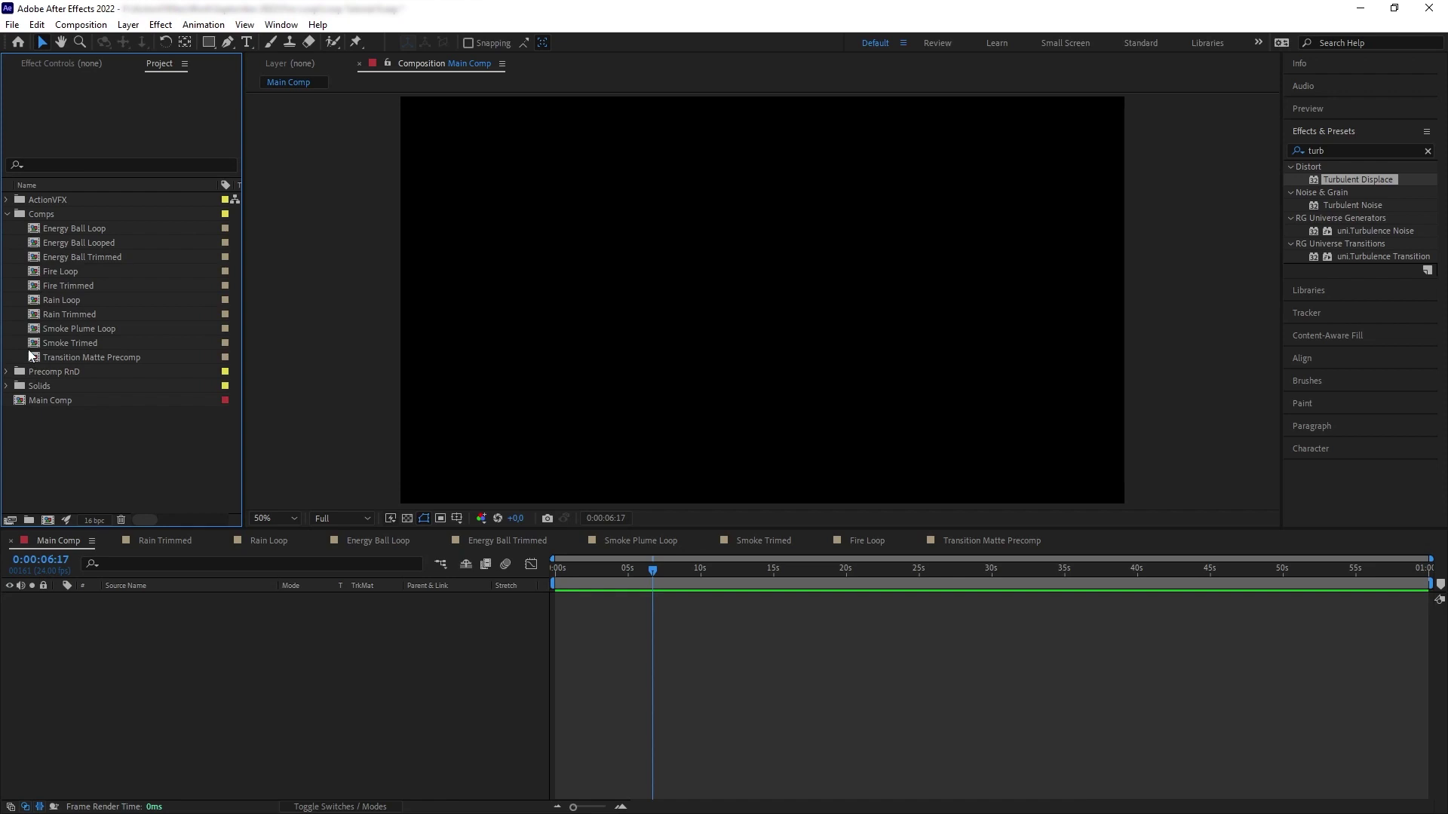
left_click_drag(56, 273, 274, 647)
key("Home")
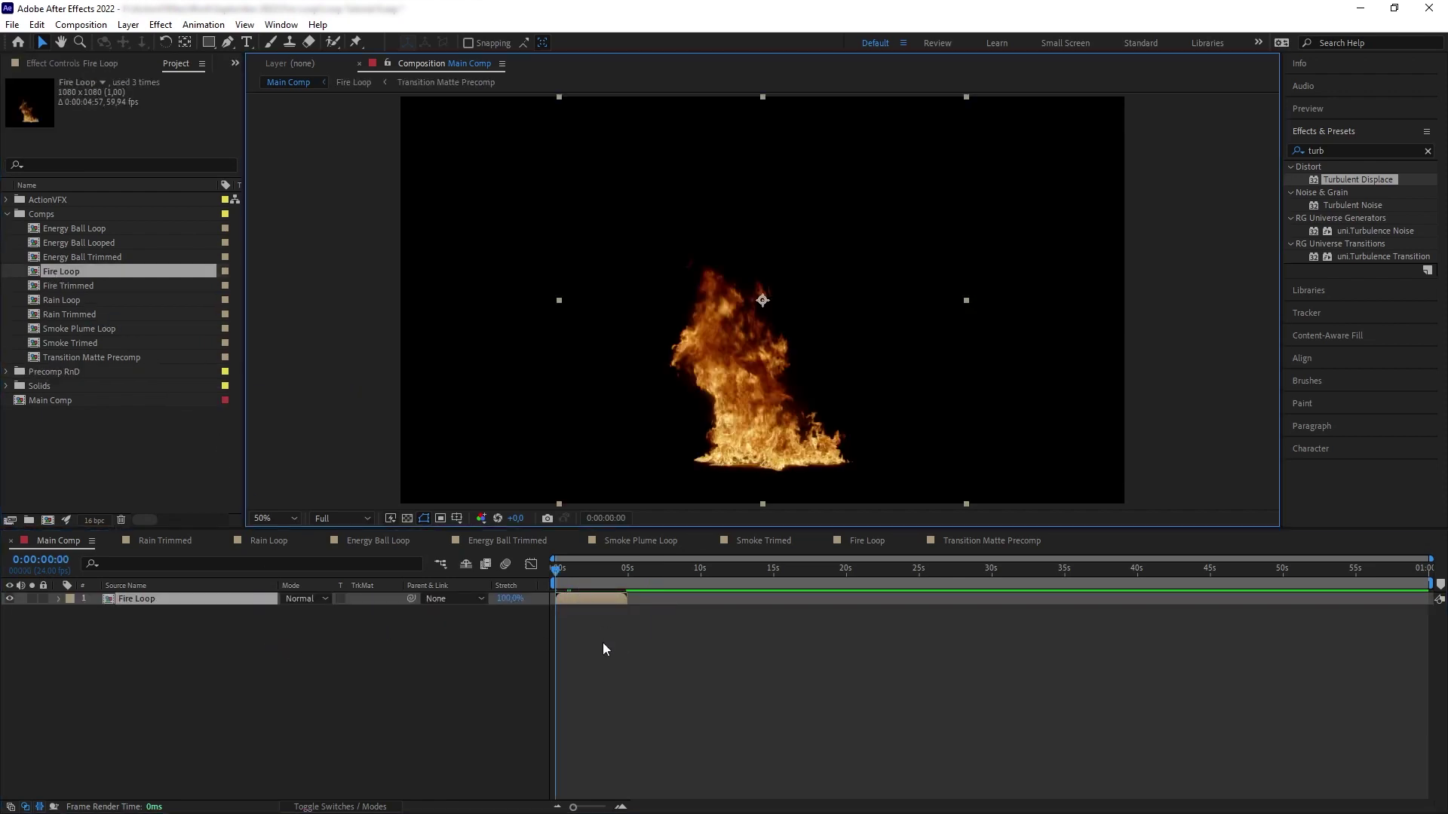
Step: Enable time remapping on the Fire Loop layer, give it the expression loopOut(), extend the layer, and preview it
right_click(589, 599)
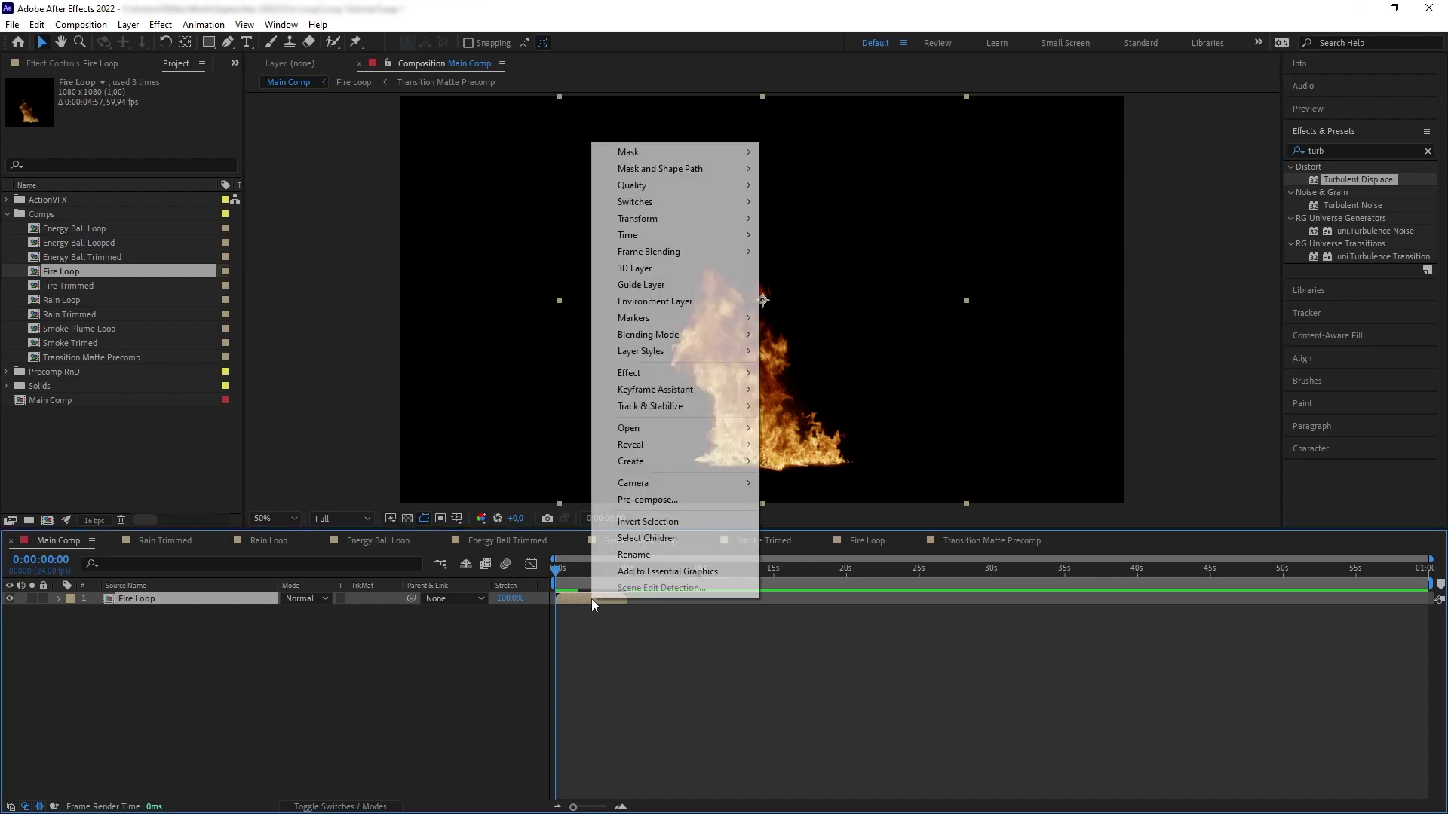
left_click(764, 238)
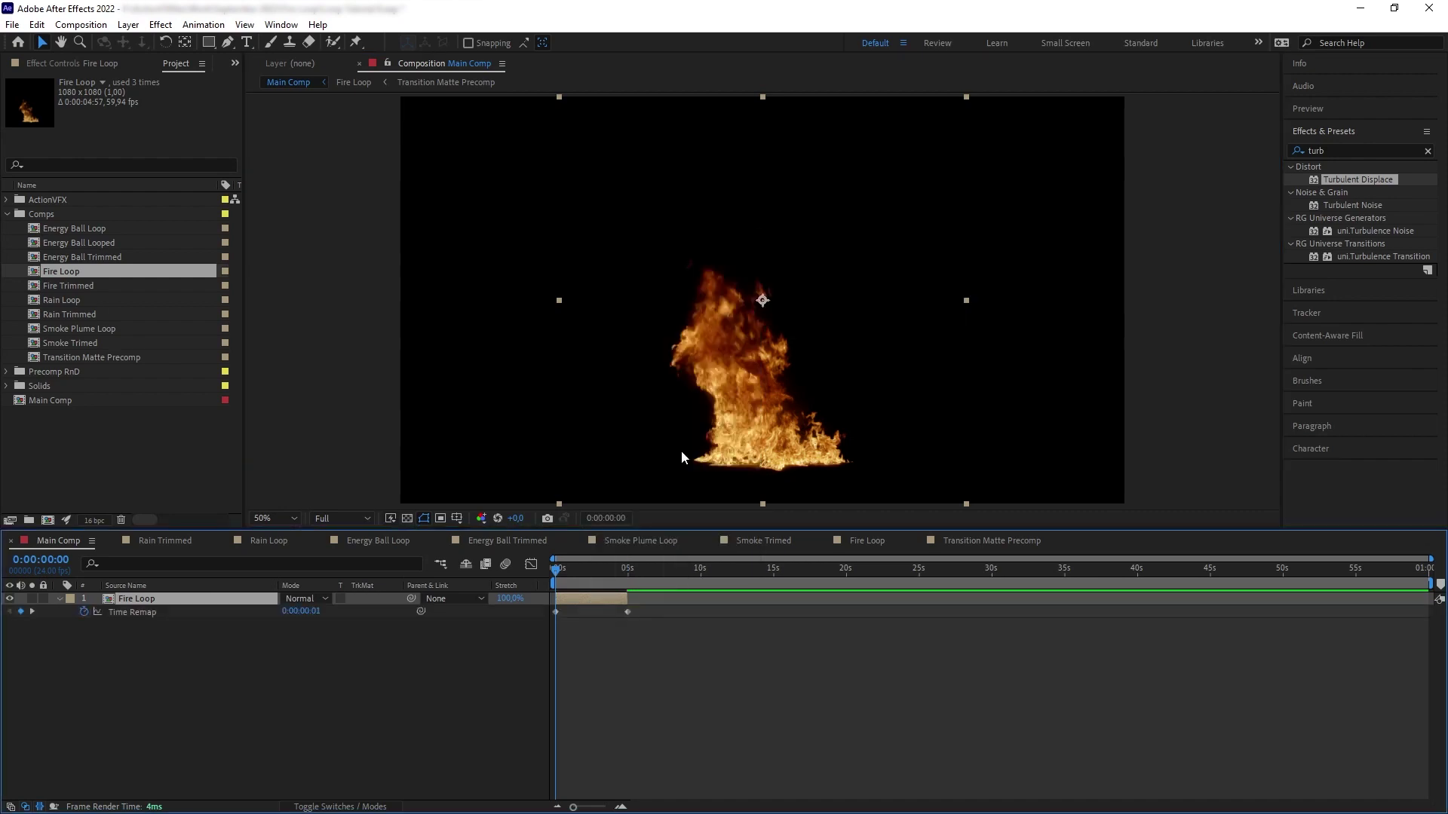
left_click(84, 613, "alt")
type("loopOut(")
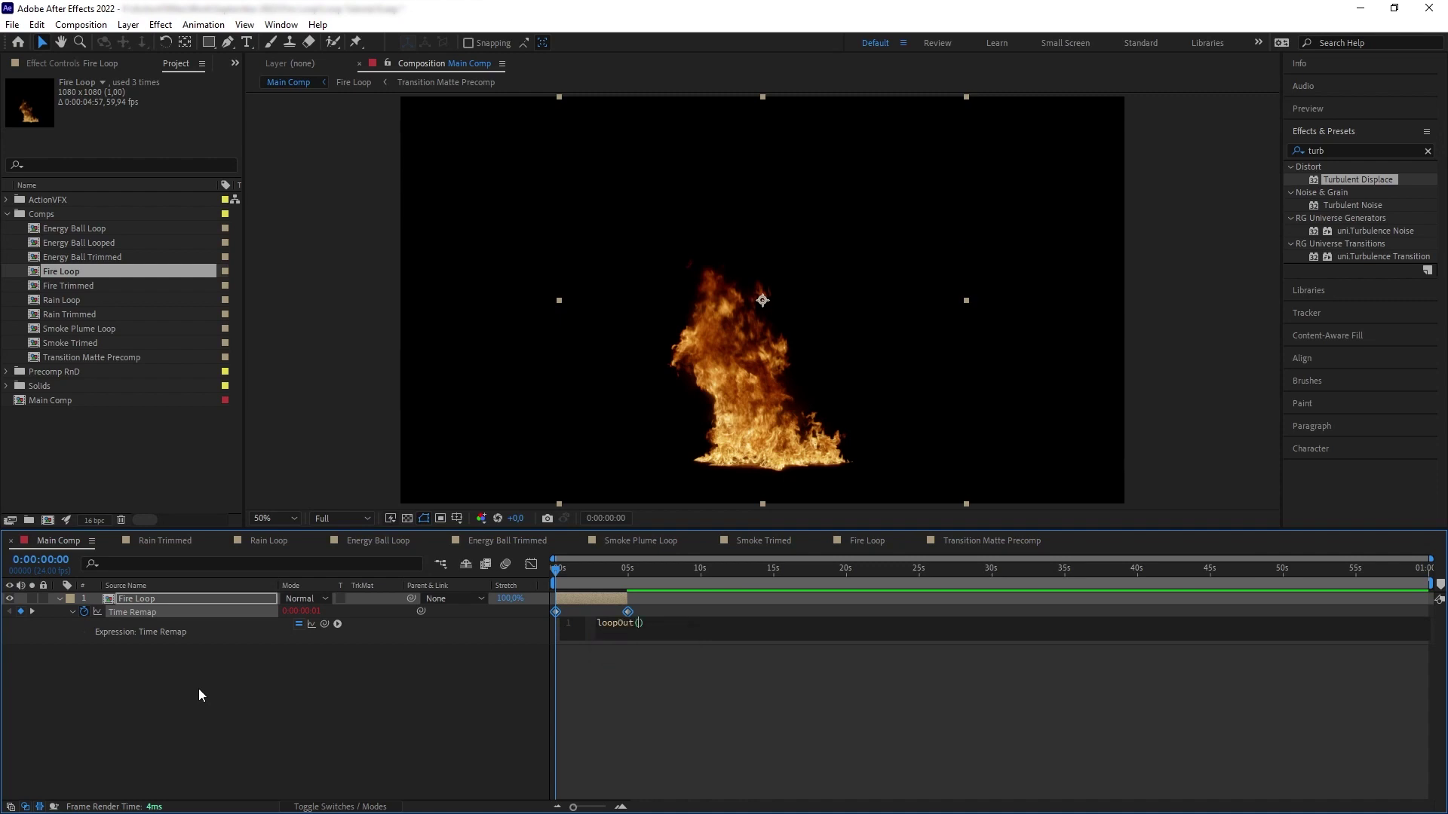
left_click(197, 689)
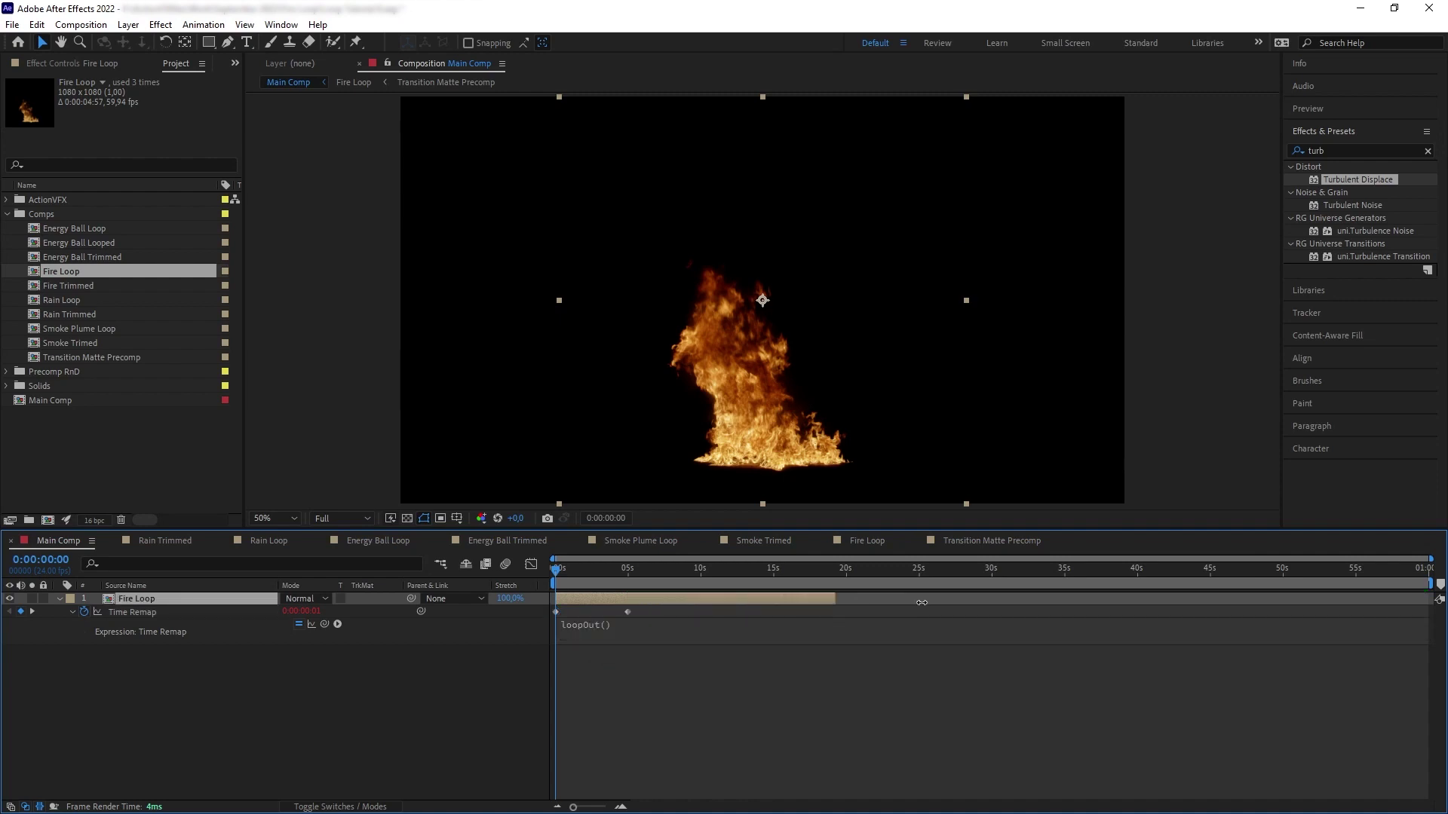
key("space")
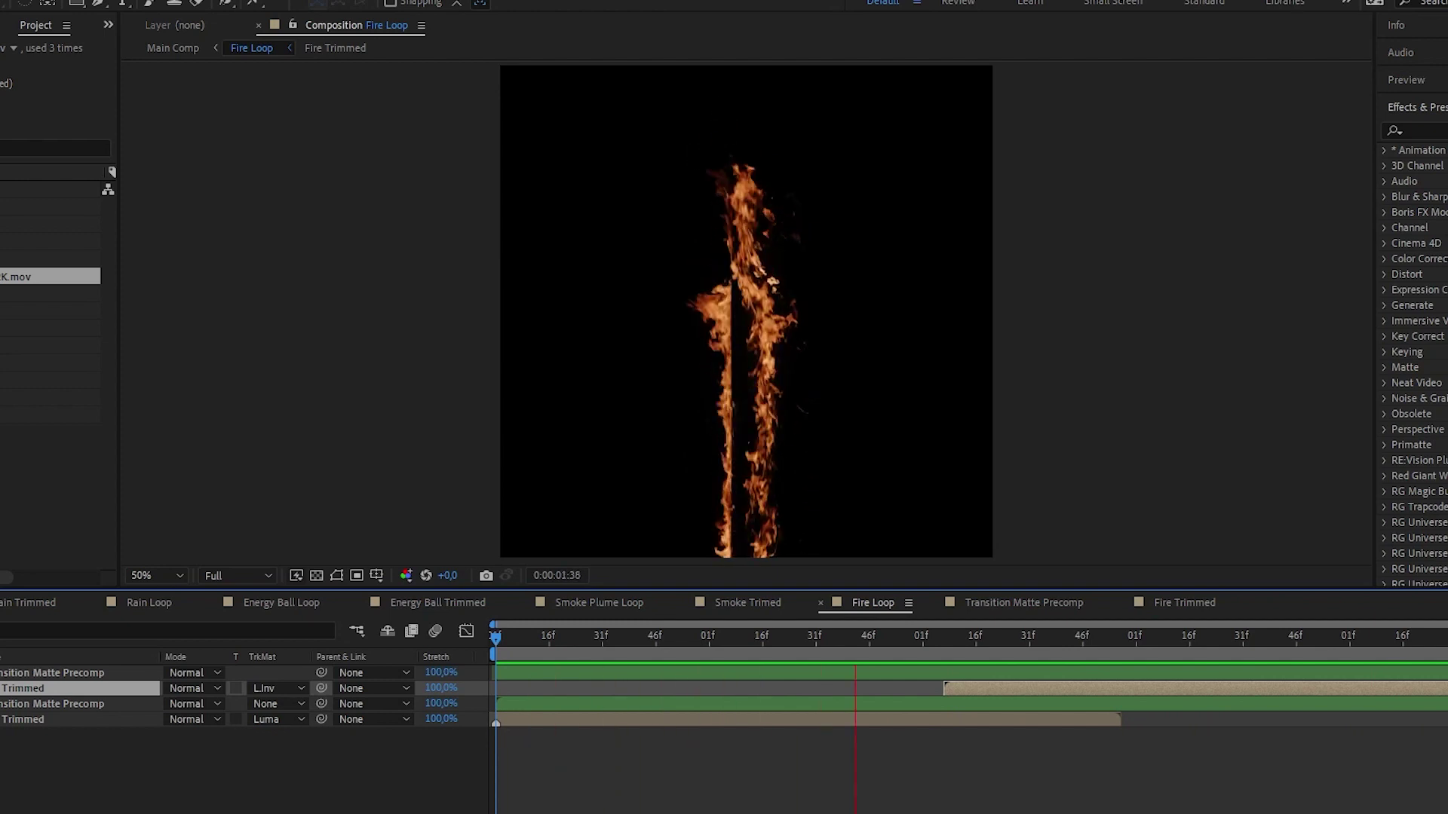
Step: Go to Fire Loop's last Time Remap keyframe at 0:00:04:57 in Main Comp and compare the frames around it
left_click(841, 798)
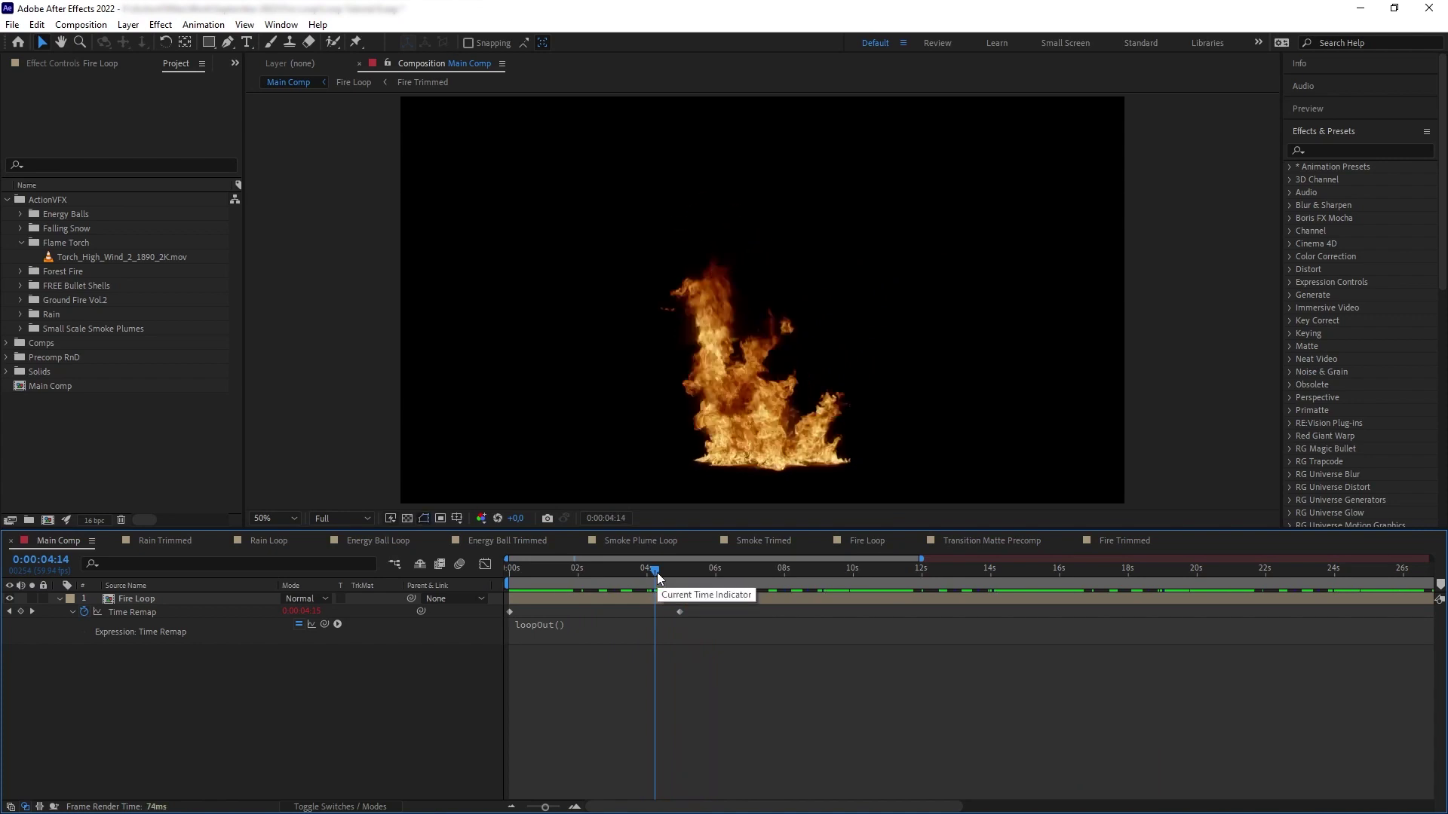
left_click_drag(658, 572, 680, 572)
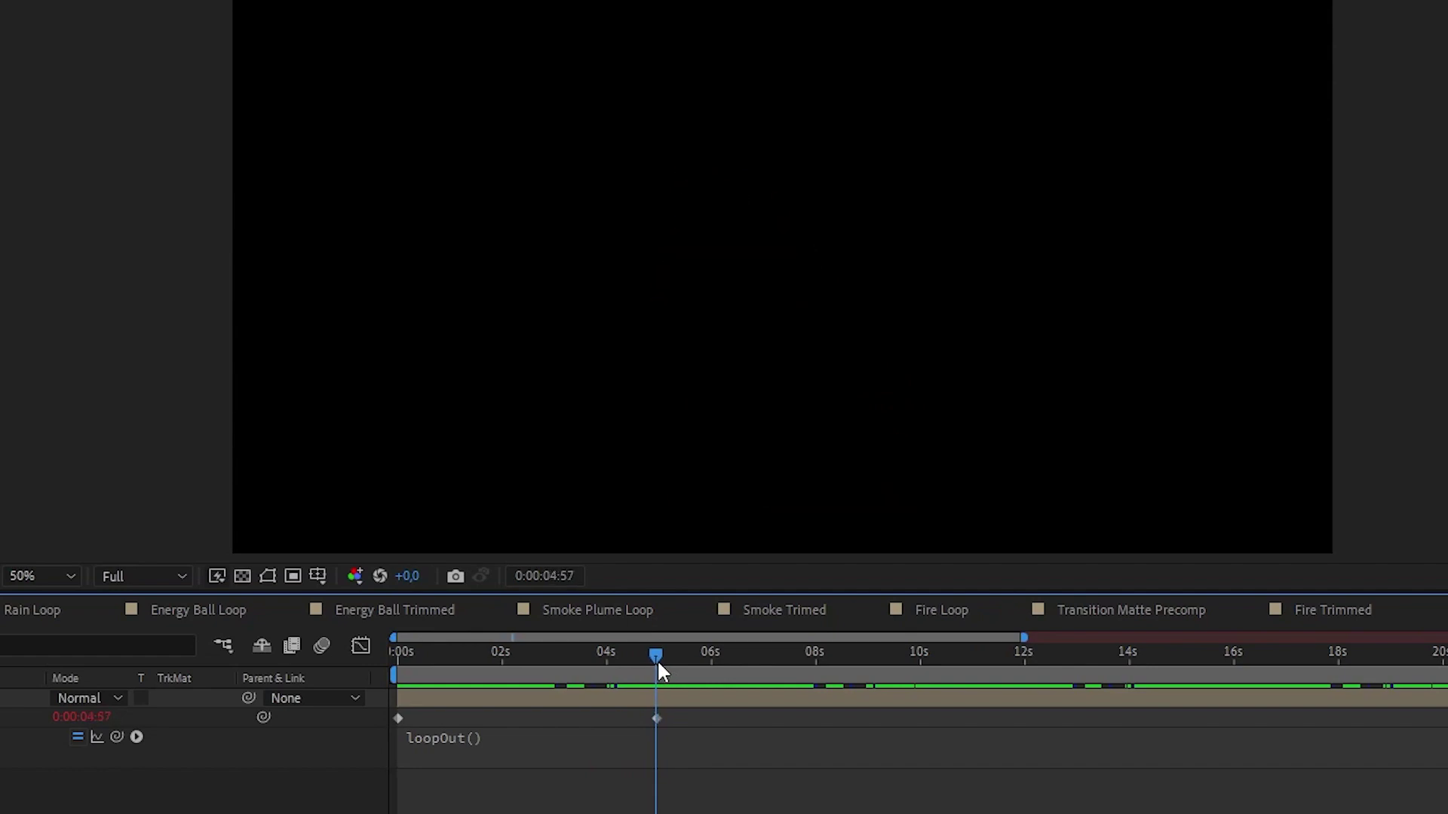
left_click_drag(658, 664, 659, 664)
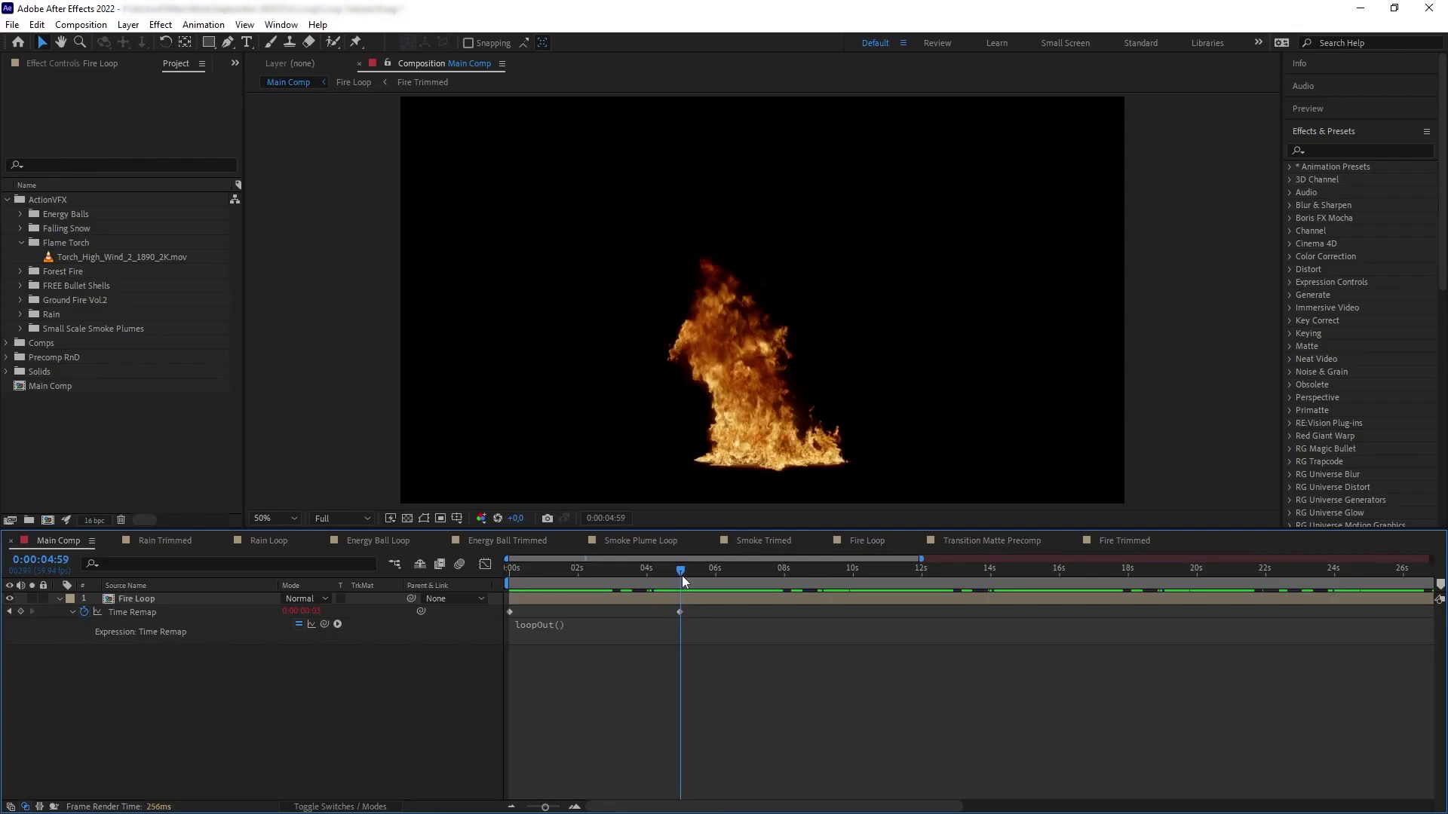
key("Page_Up")
key("Page_Up")
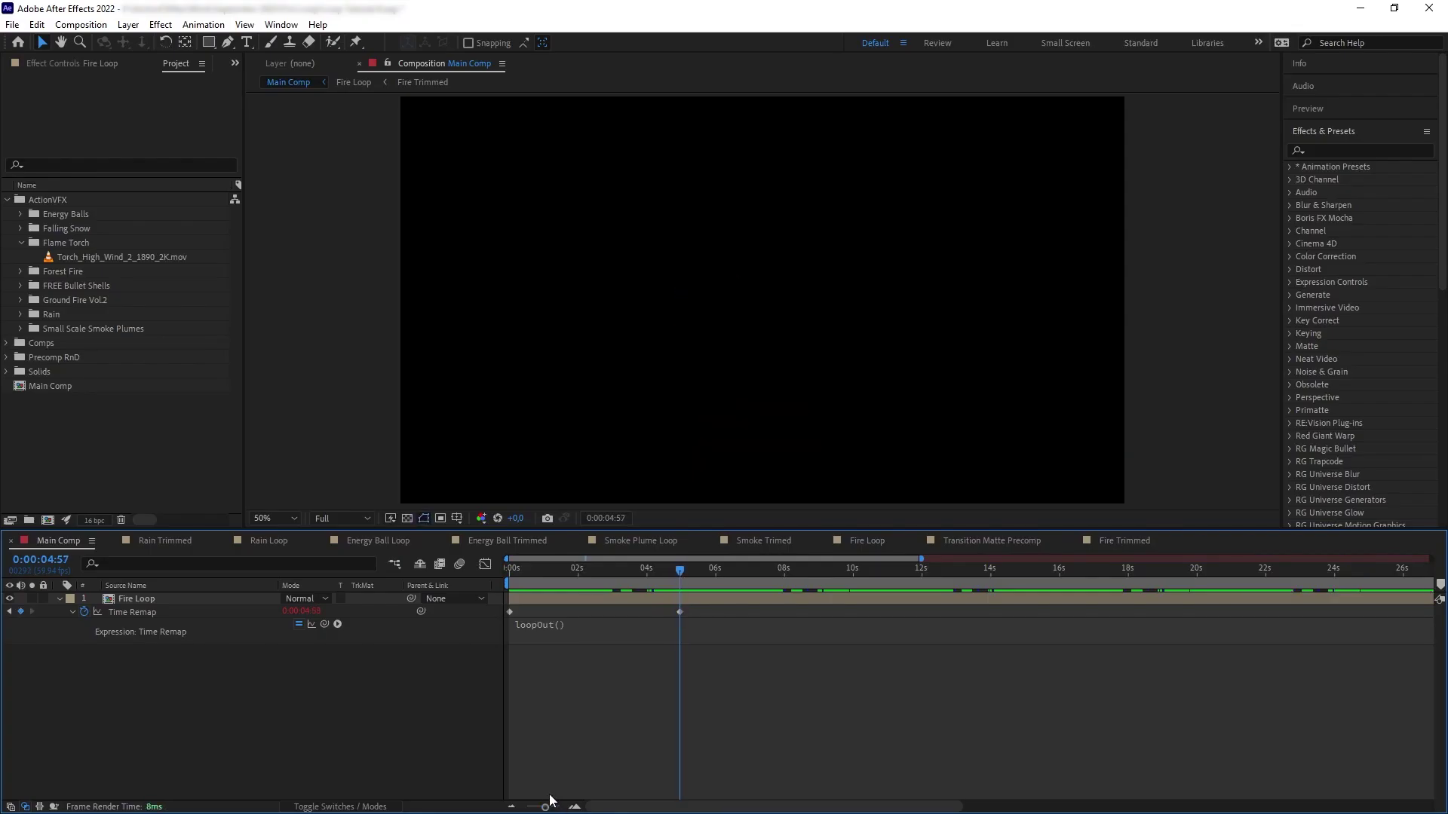
Step: Add a Time Remap keyframe at 0:00:04:56, delete the one at 0:00:04:57, and scrub the Fire Loop layer
left_click_drag(546, 807, 557, 808)
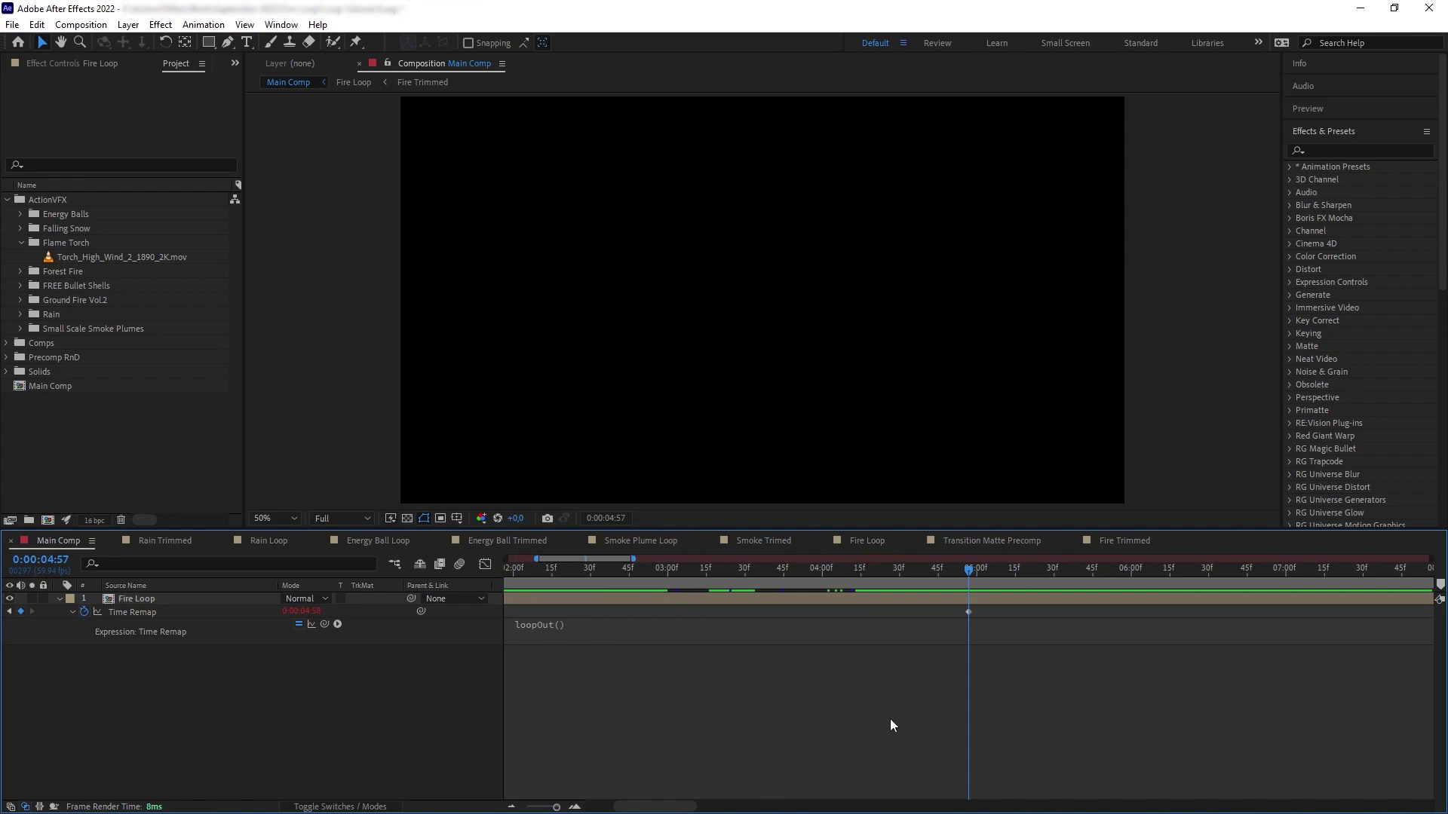
key("semicolon")
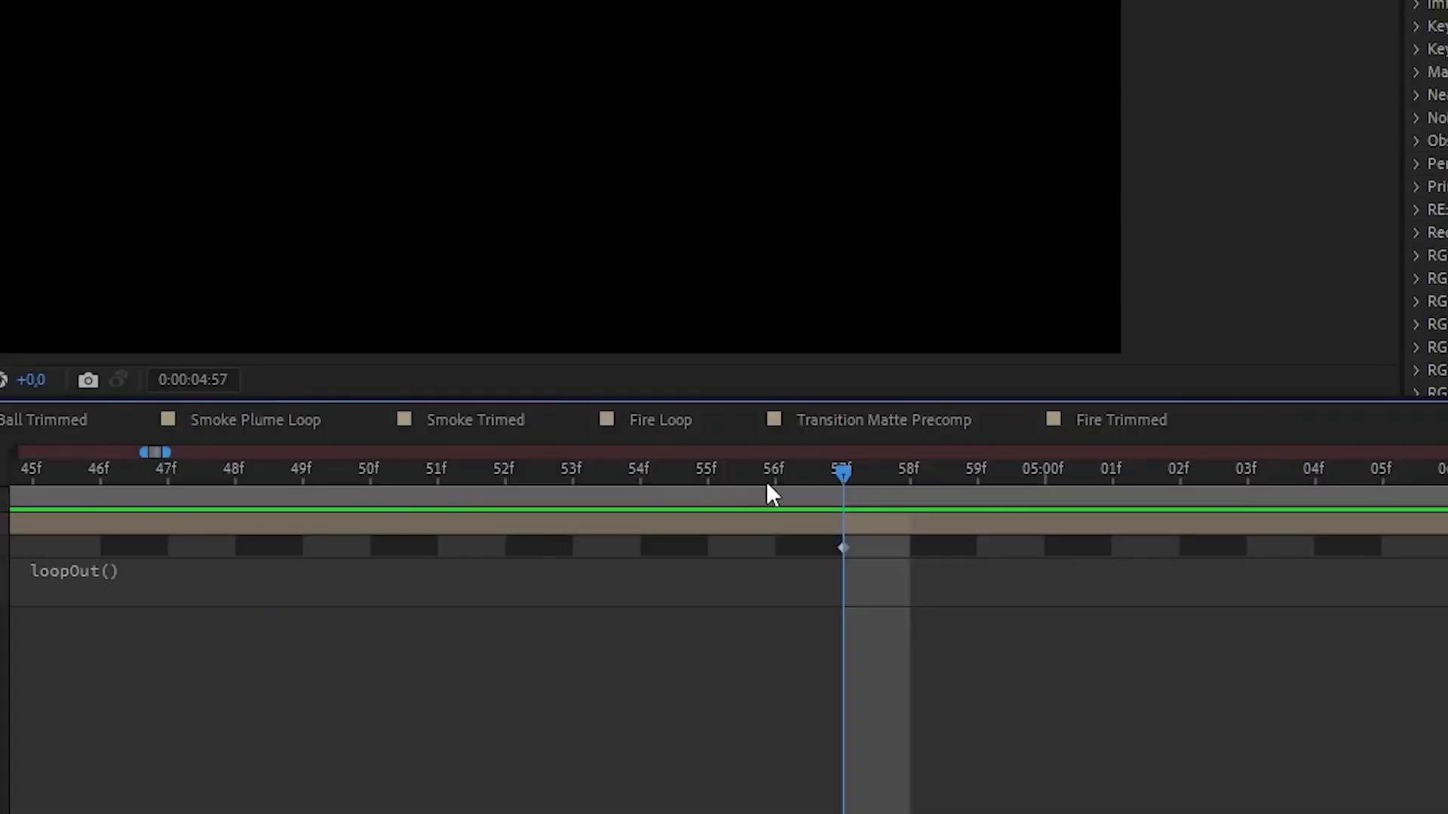
left_click(768, 484)
left_click(39, 550)
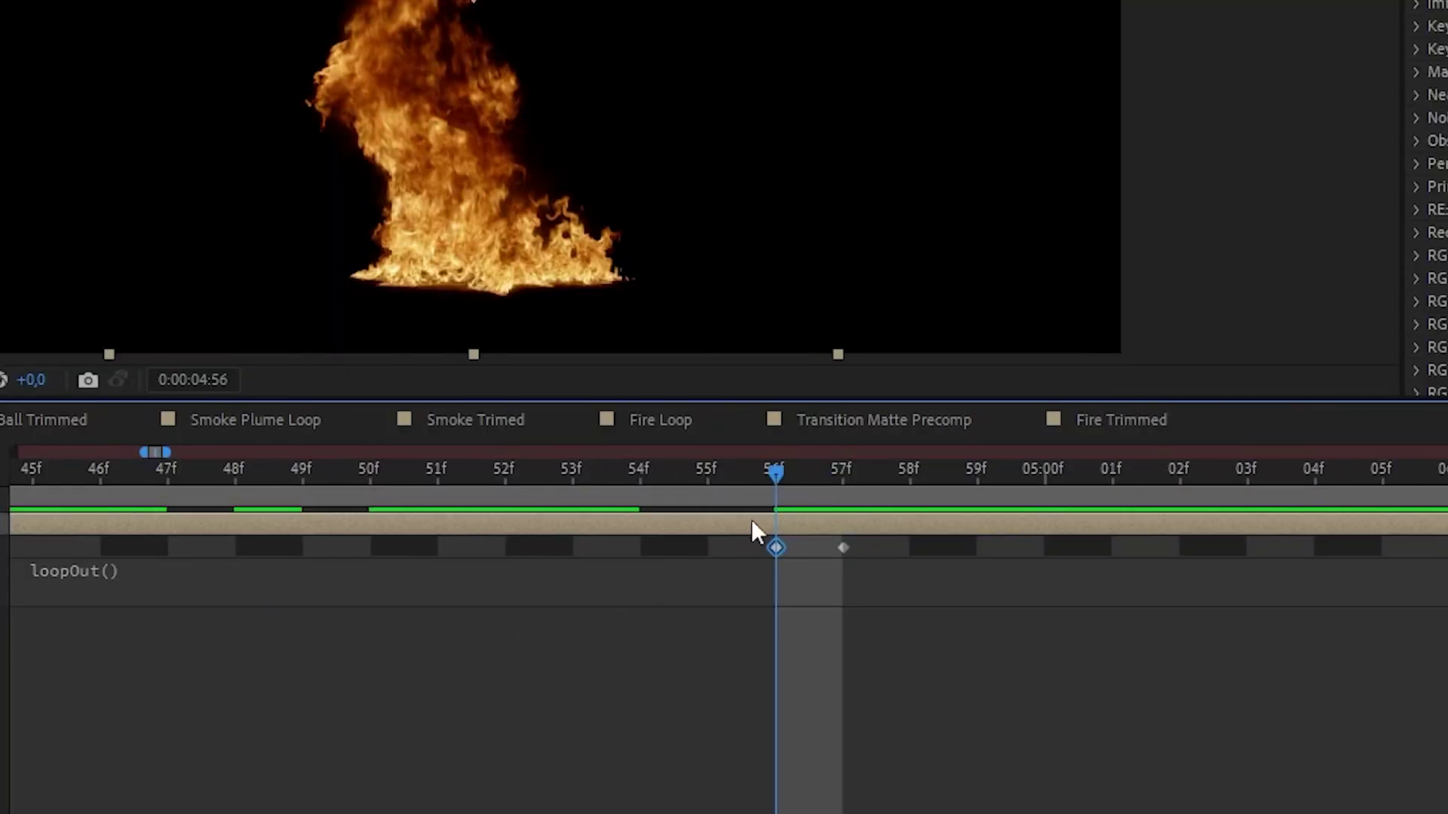
left_click(844, 474)
left_click(843, 546)
key("Delete")
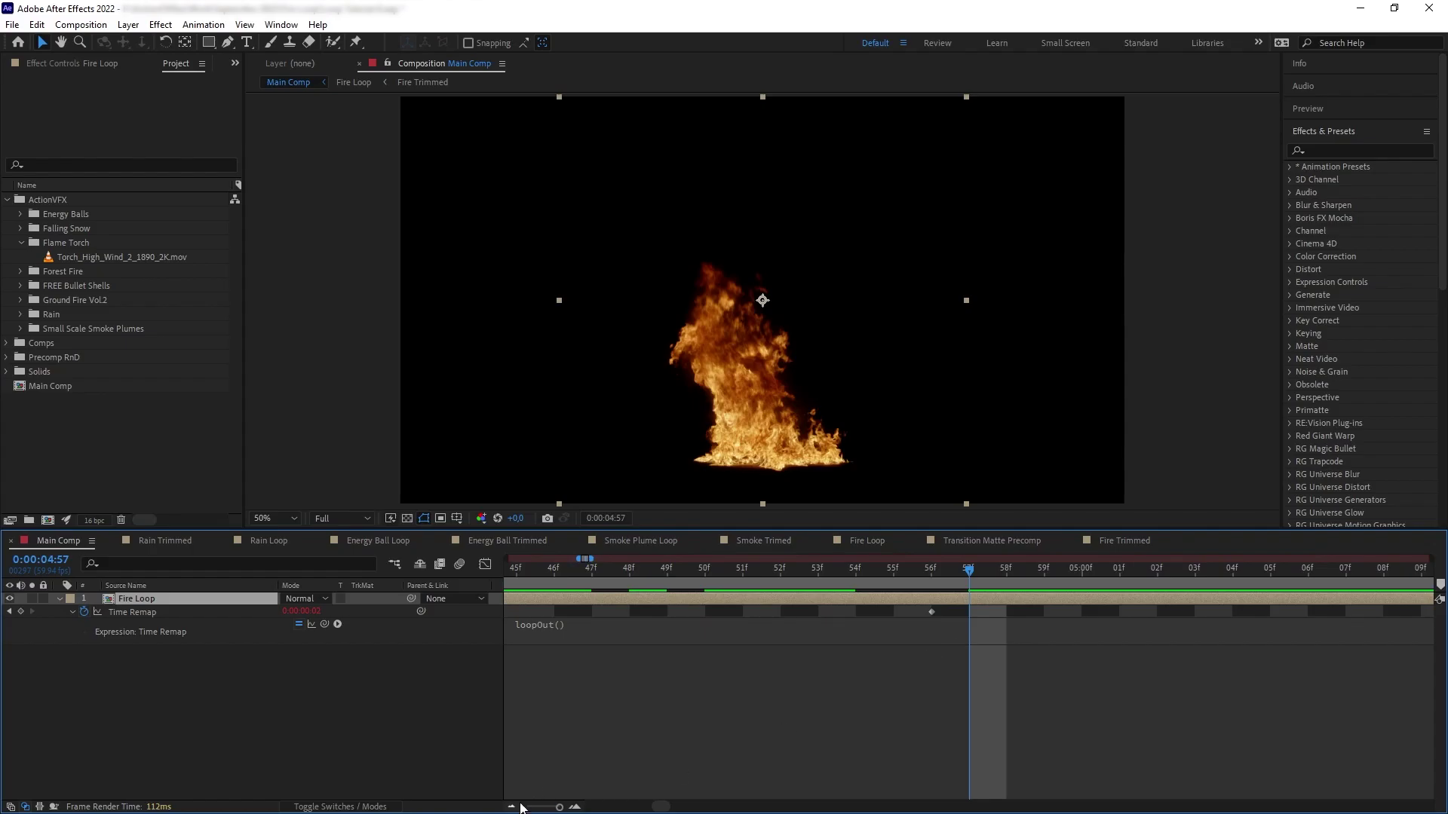
left_click(520, 807)
left_click_drag(591, 577, 579, 579)
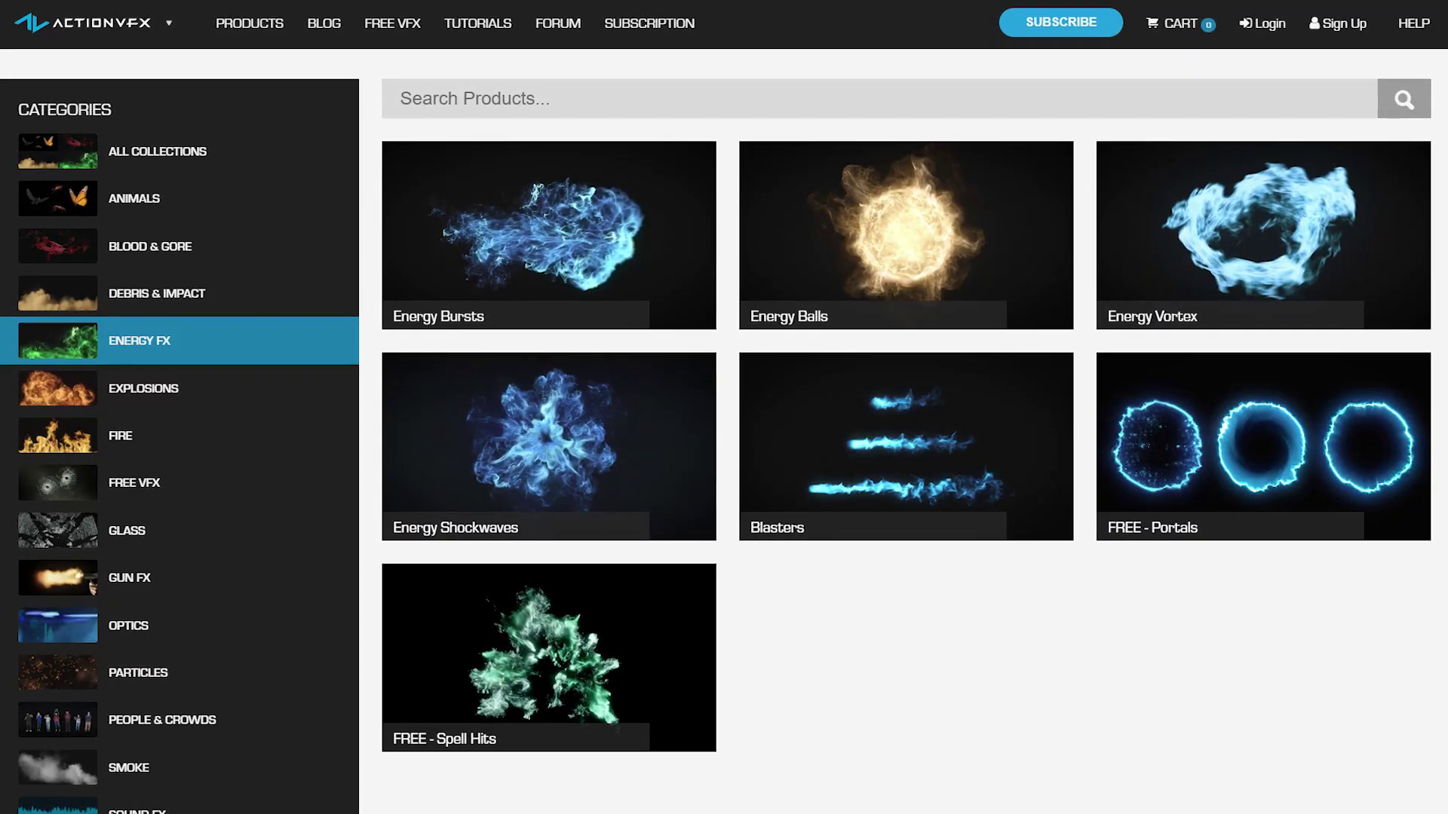
Step: Switch to the ActionVFX website and browse its effect categories, ground fire clips, subscription plans and free VFX collections
left_click(145, 388)
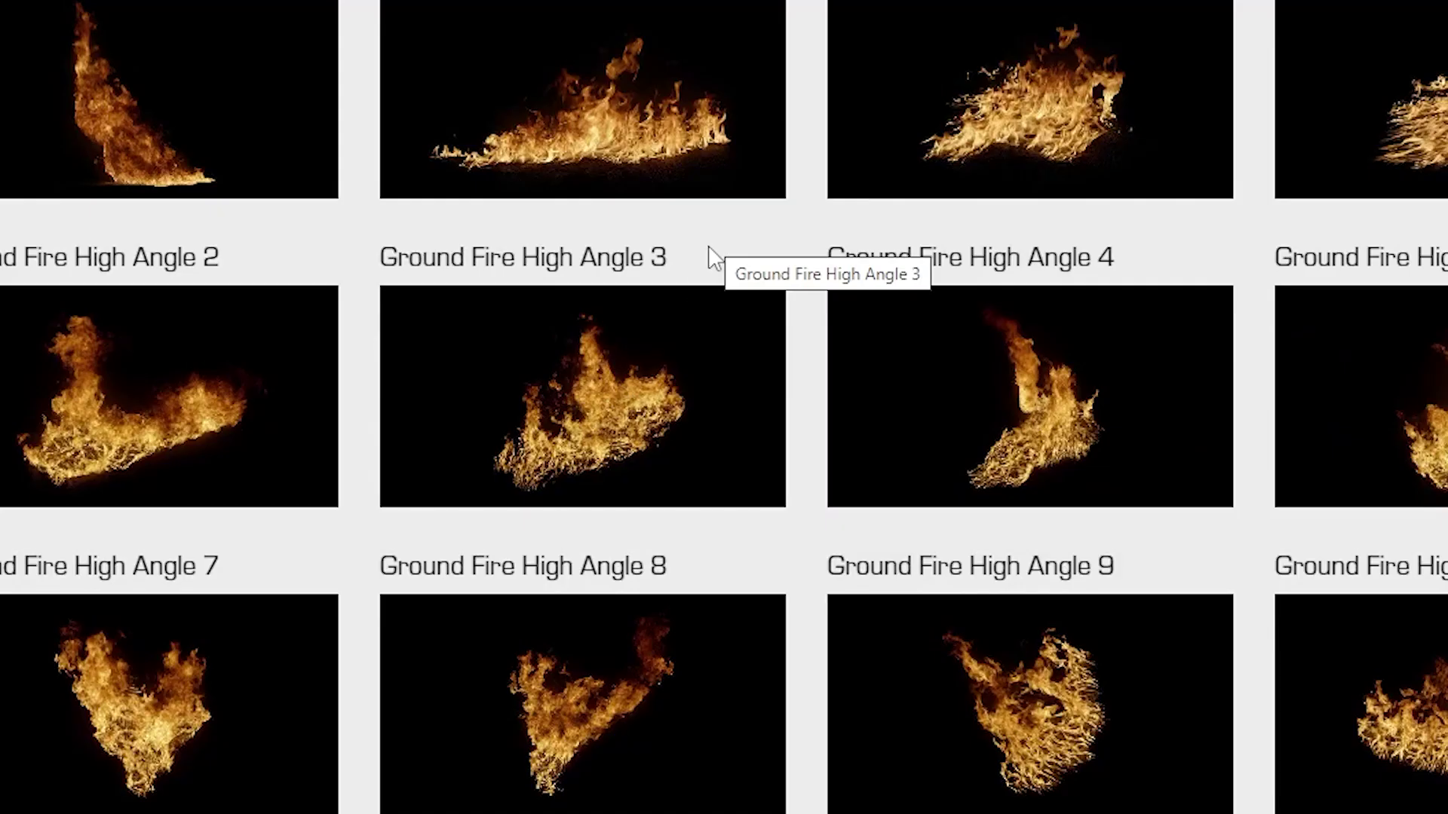
mouse_move(669, 377)
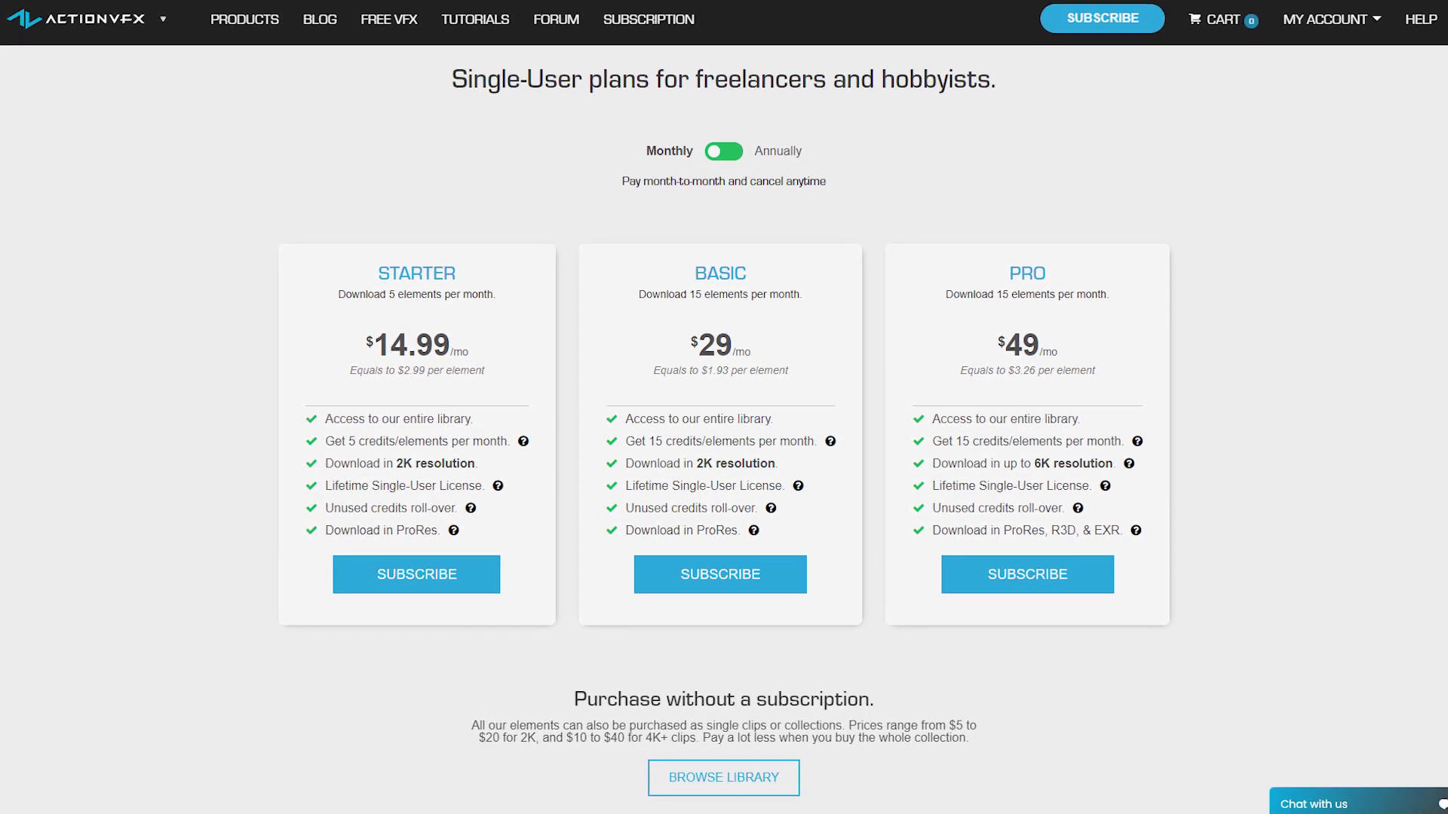
scroll(719, 428, "down", 3)
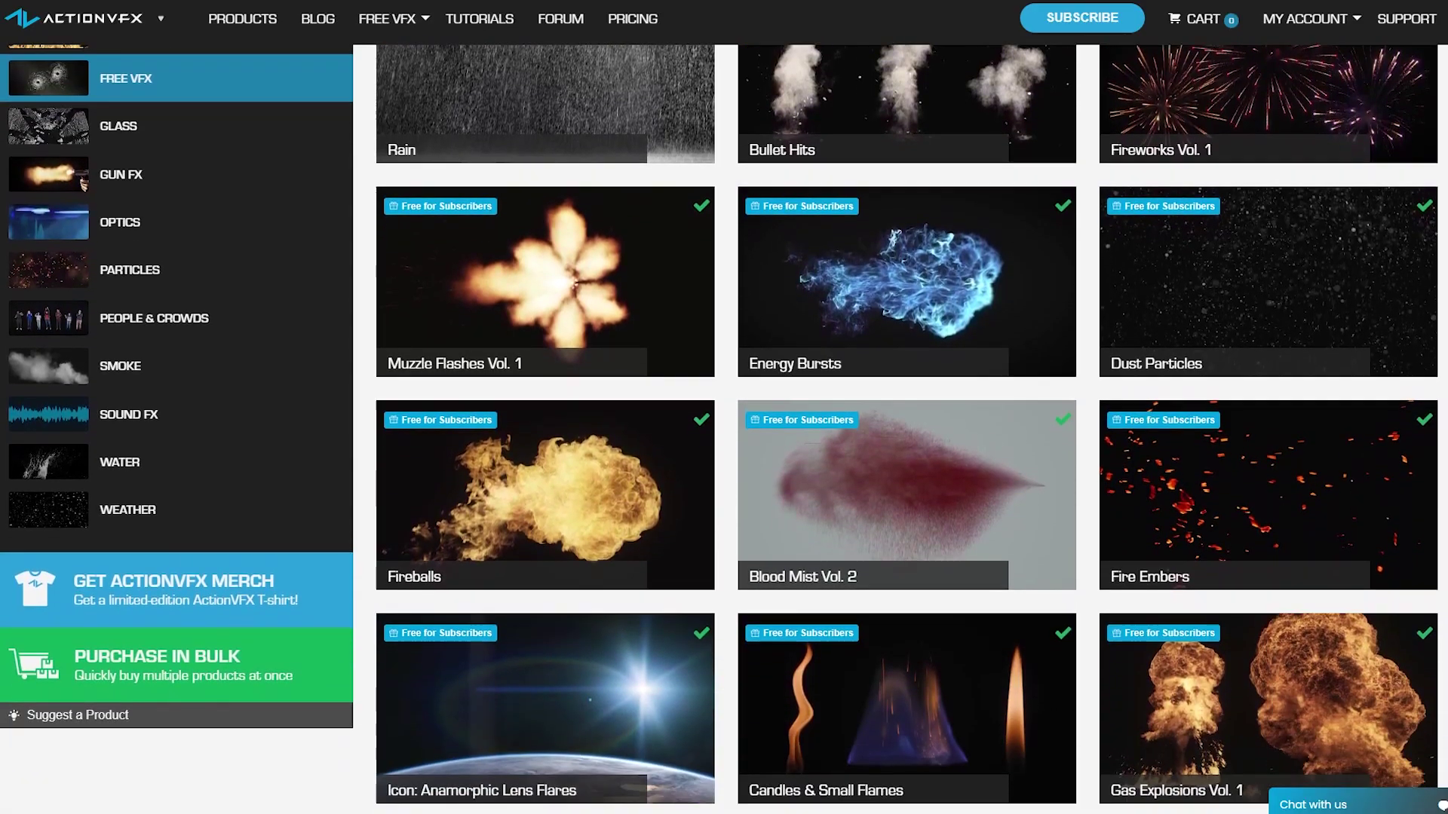
scroll(720, 429, "down", 3)
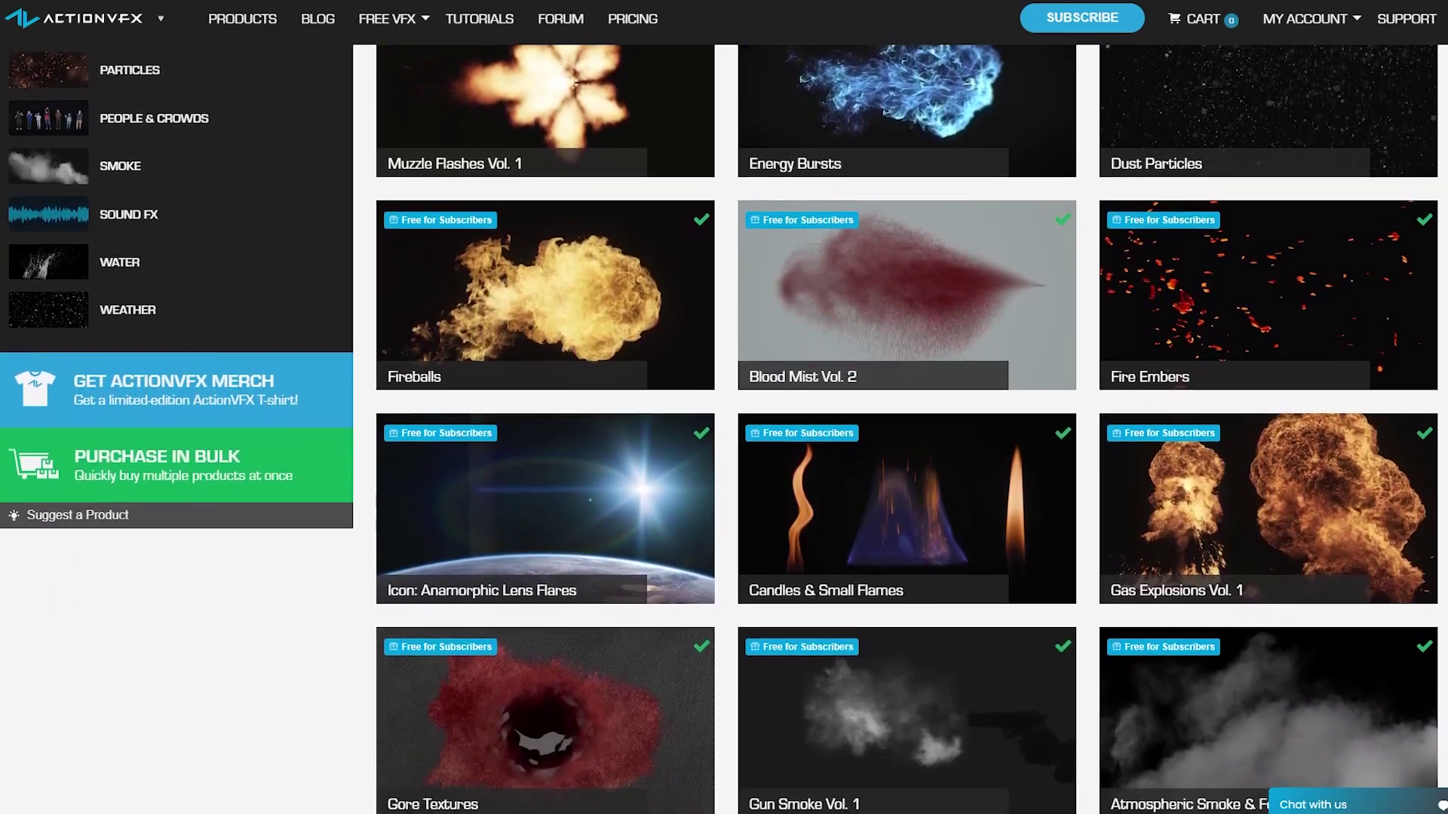